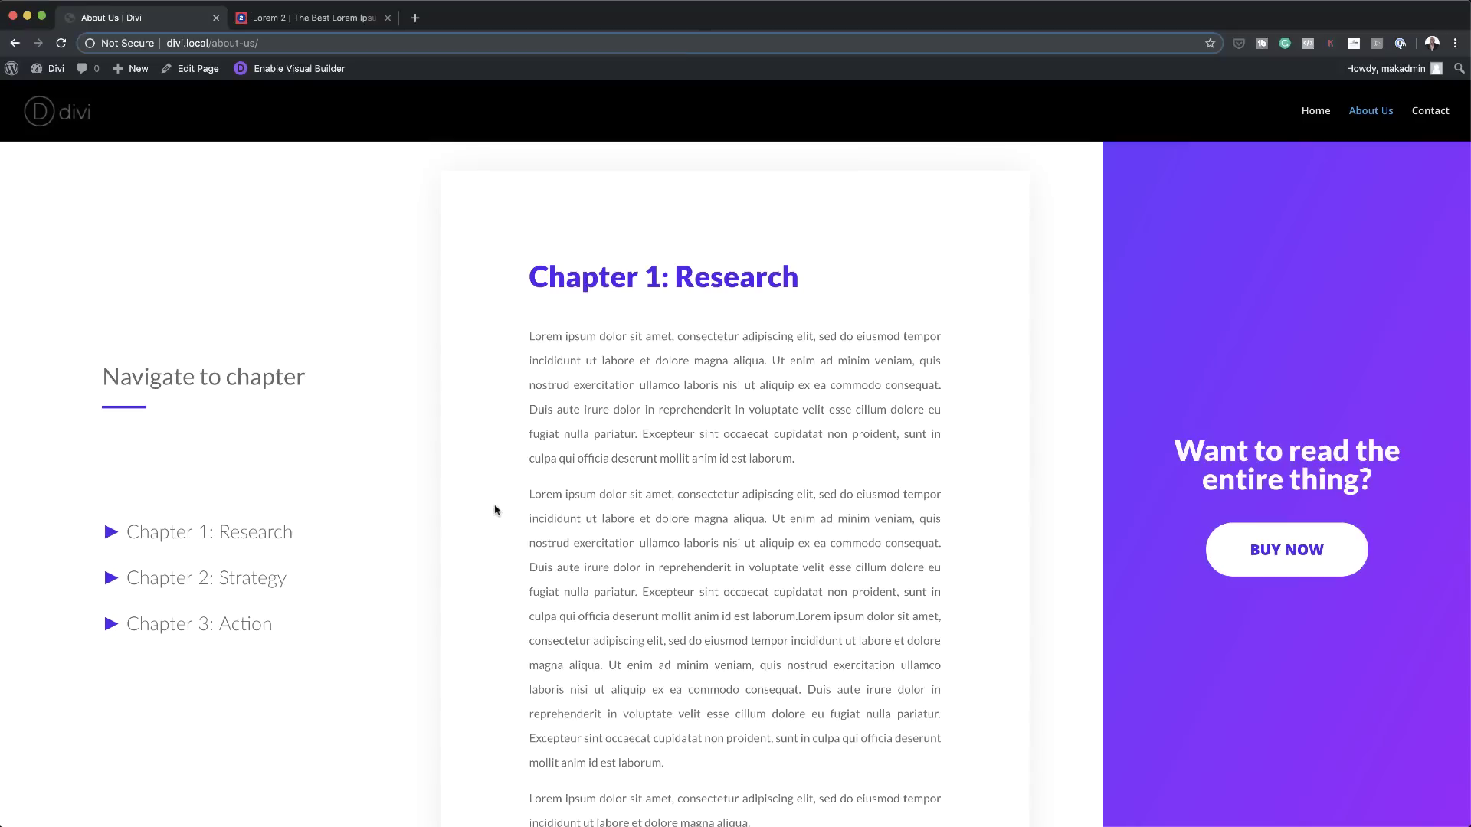
- Examine the finished book preview page, checking how the chapter content moves between the fixed navigation and buy-now columns
scroll(494, 510, "down", 4)
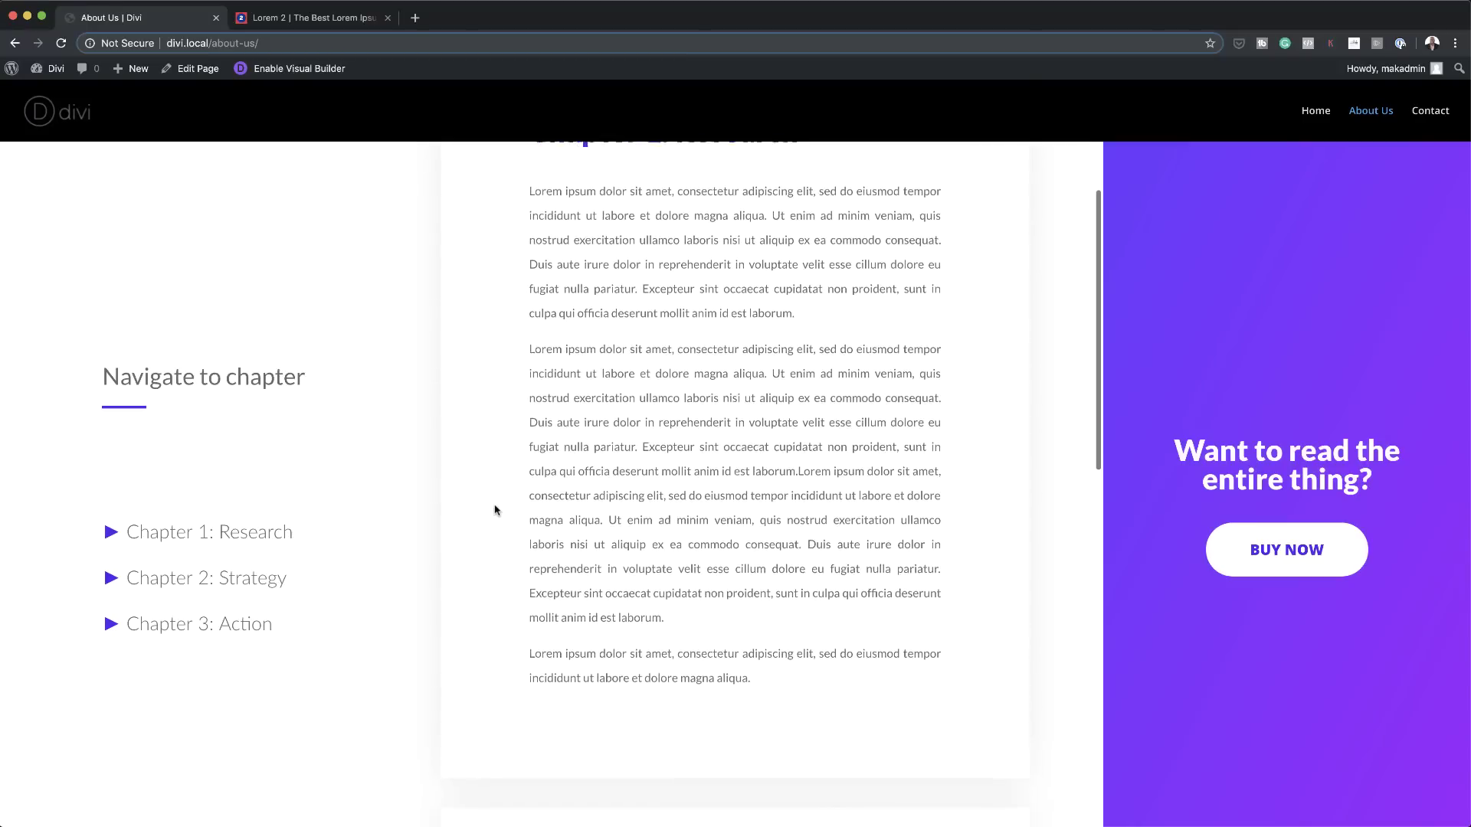
scroll(494, 509, "down", 4)
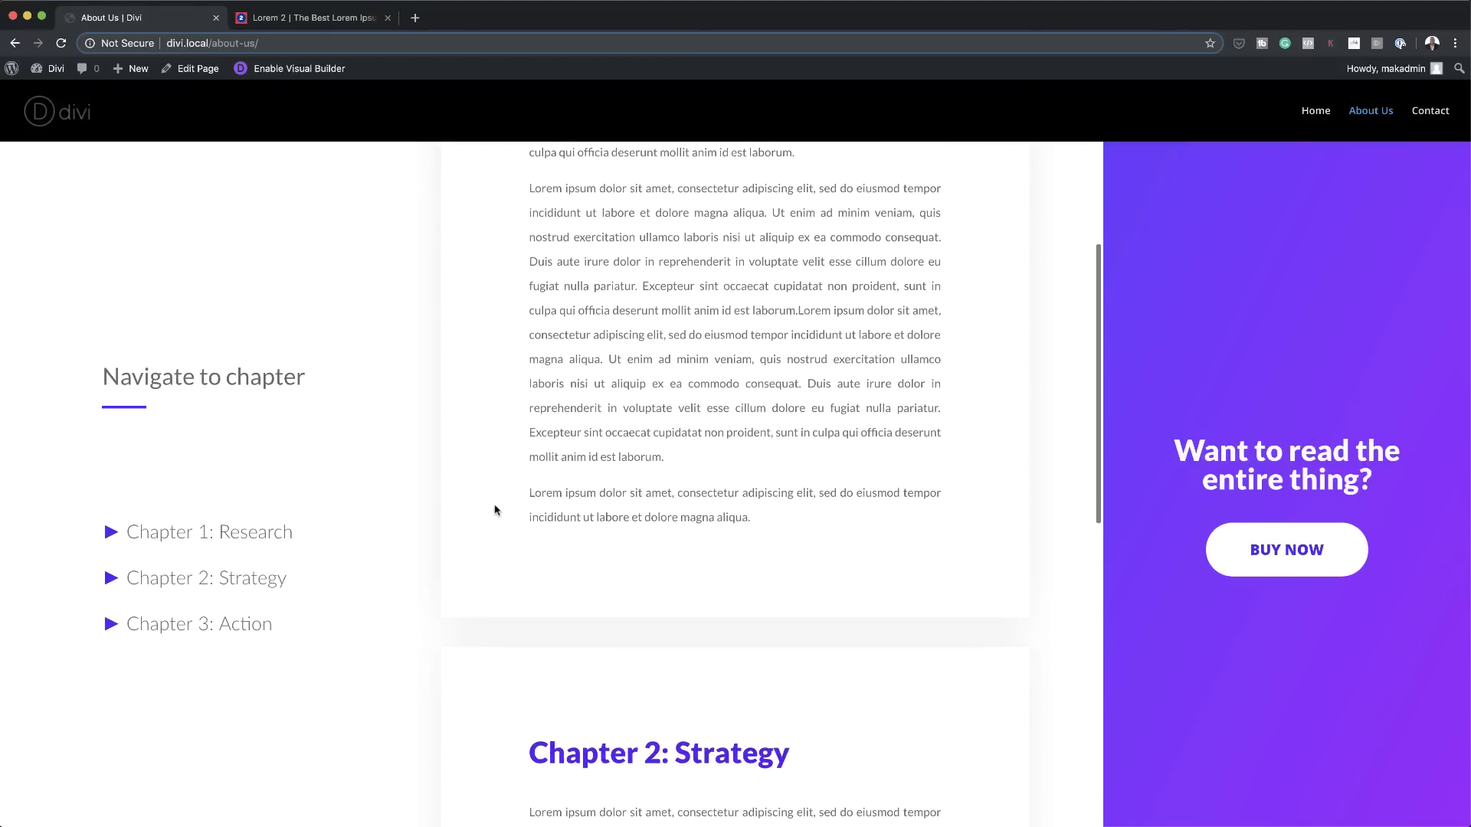
scroll(494, 510, "down", 4)
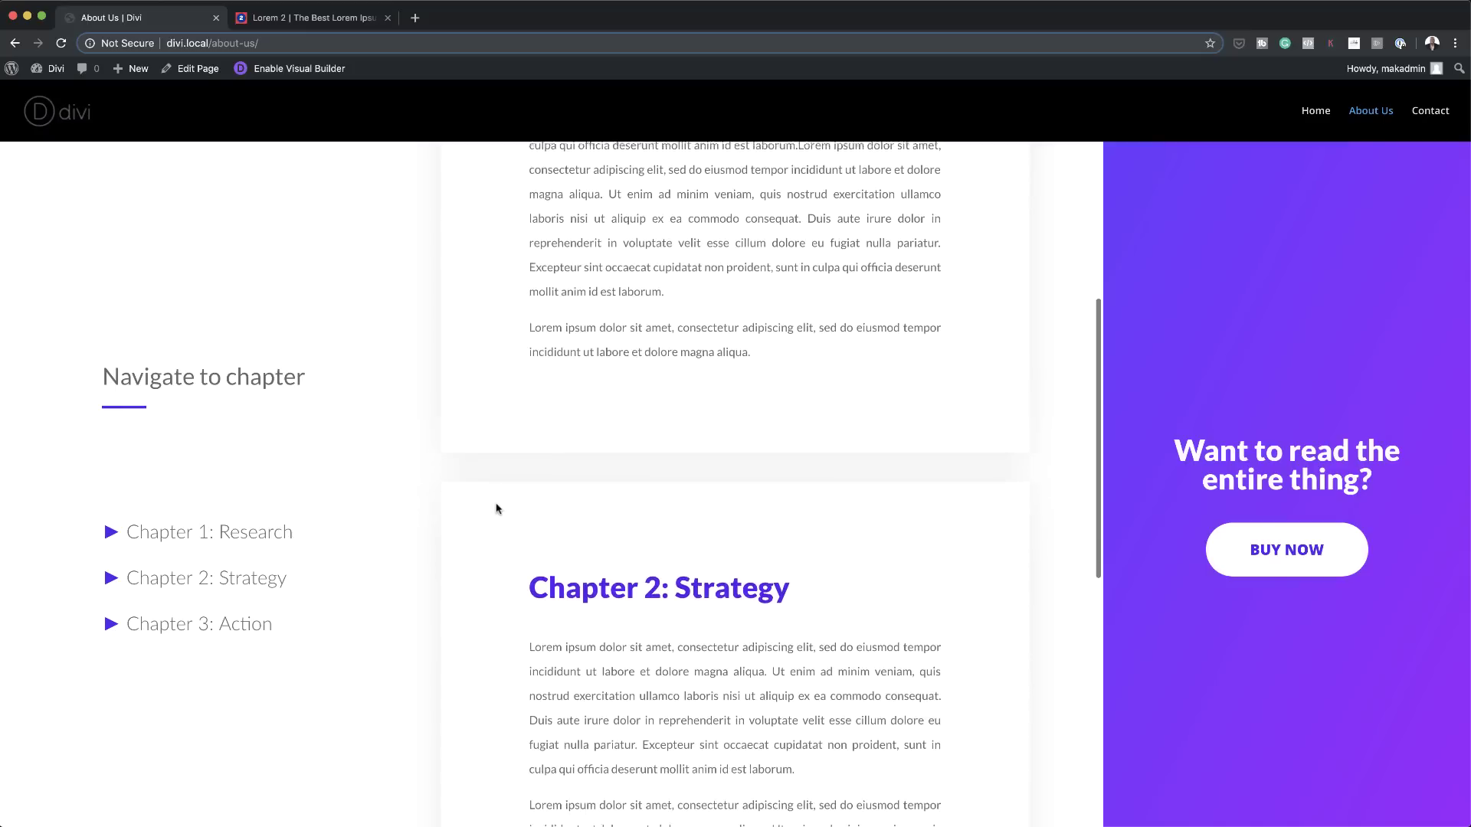
scroll(496, 509, "down", 4)
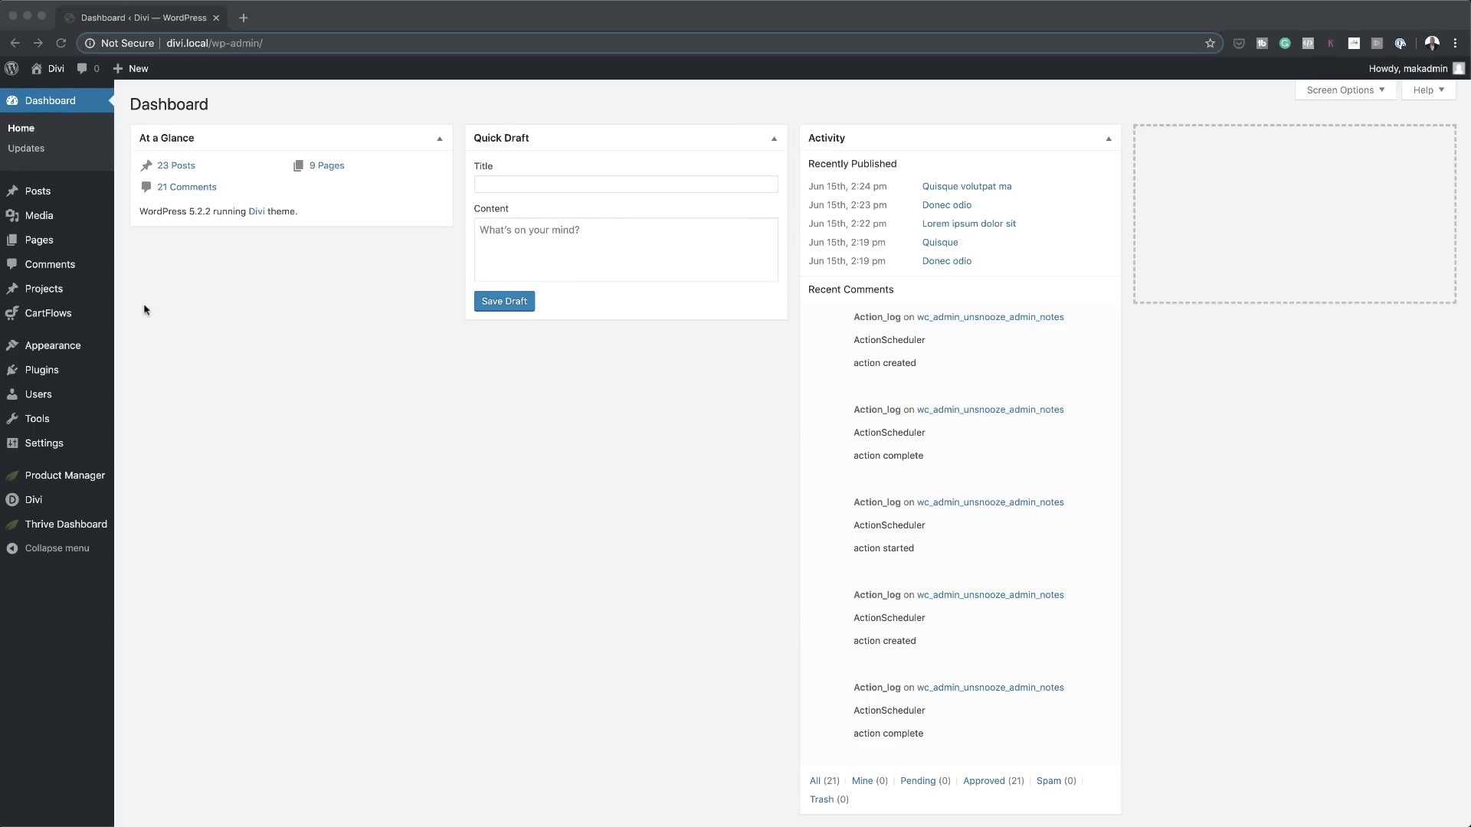
- Create a new WordPress page titled "FREE Book Preview Divi Landing Page"
mouse_move(38, 240)
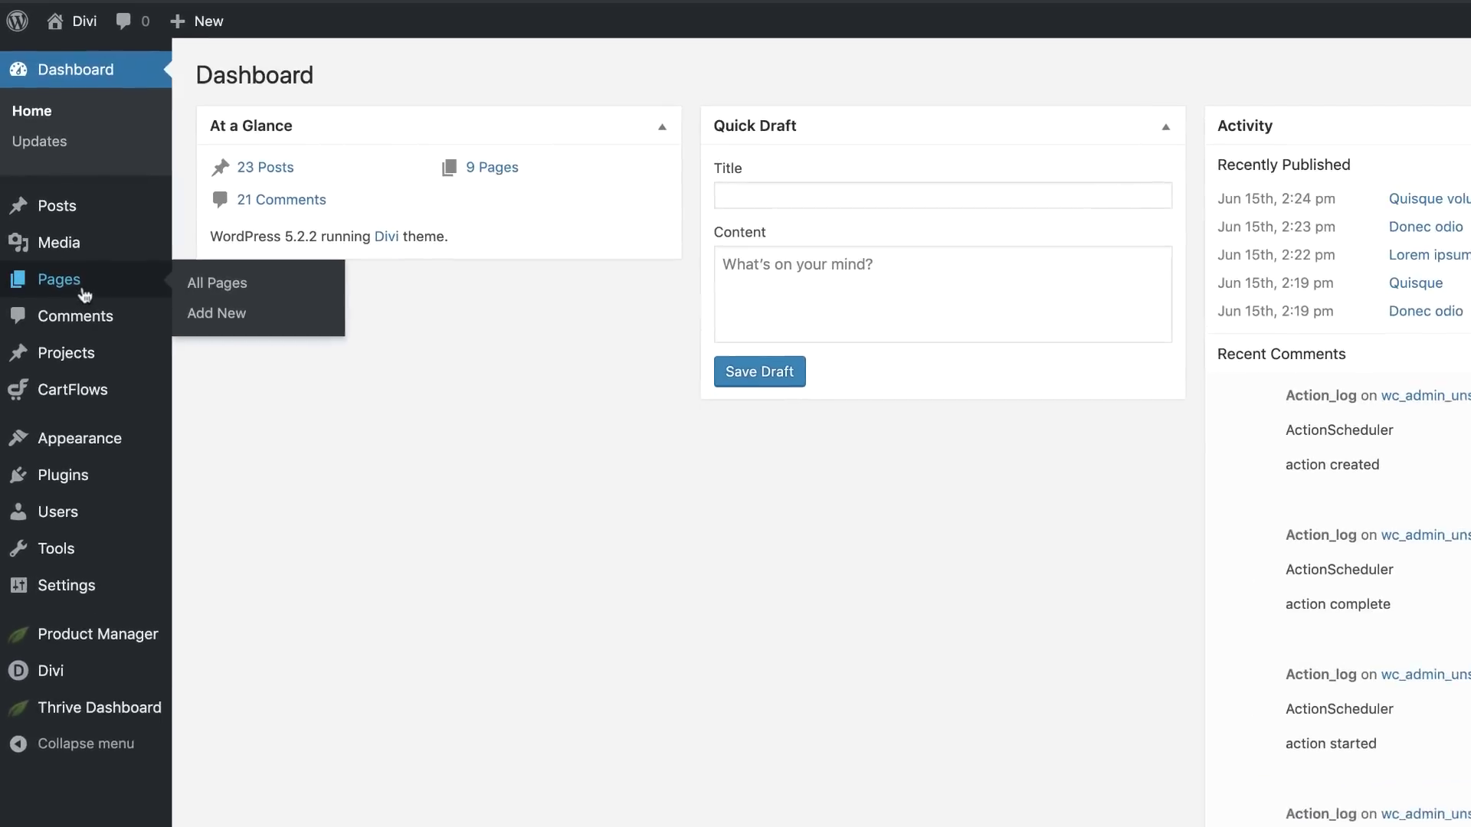
left_click(236, 318)
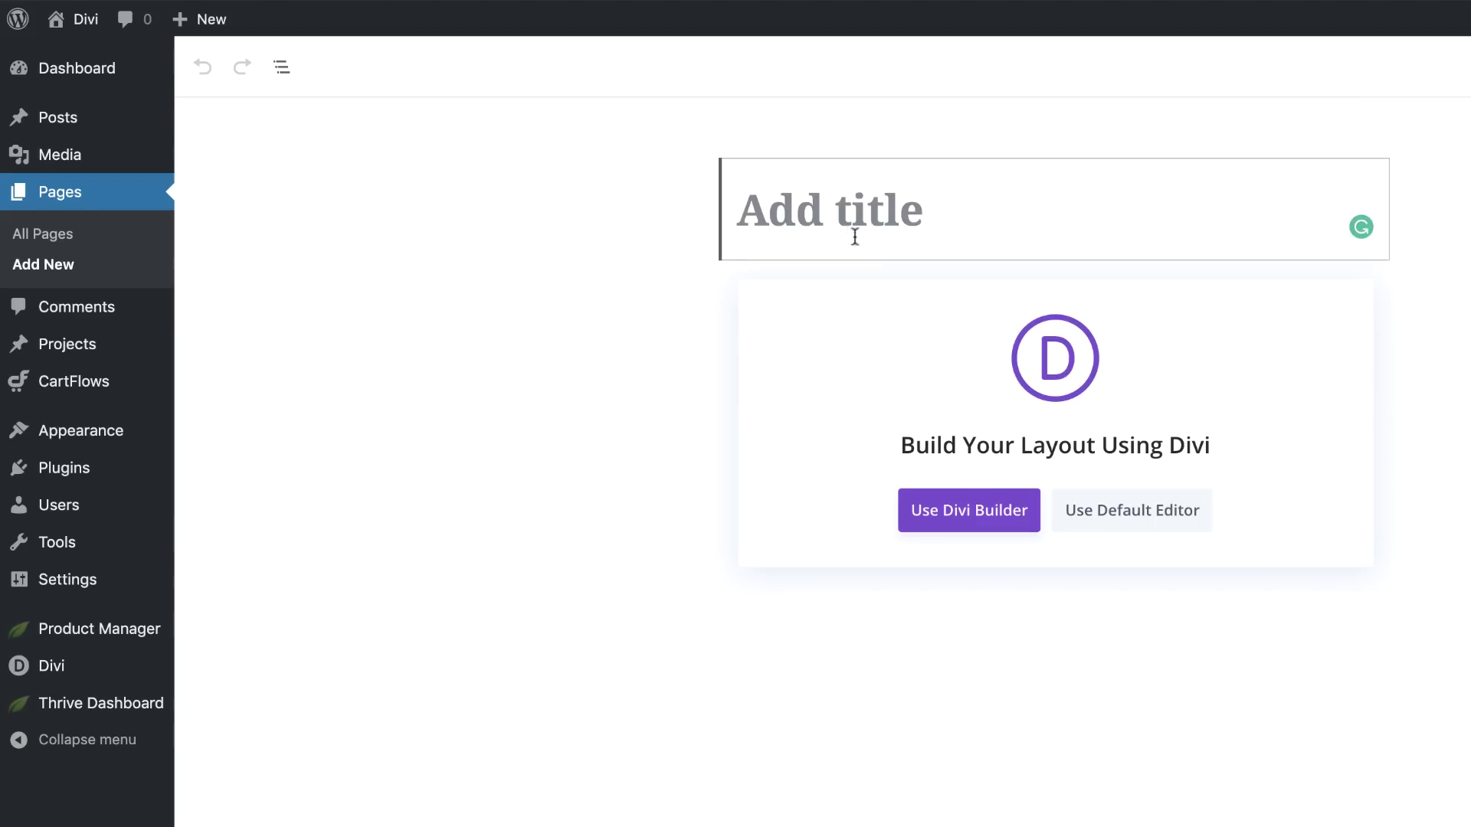
type("FREE Book Preview Divi Landing Page")
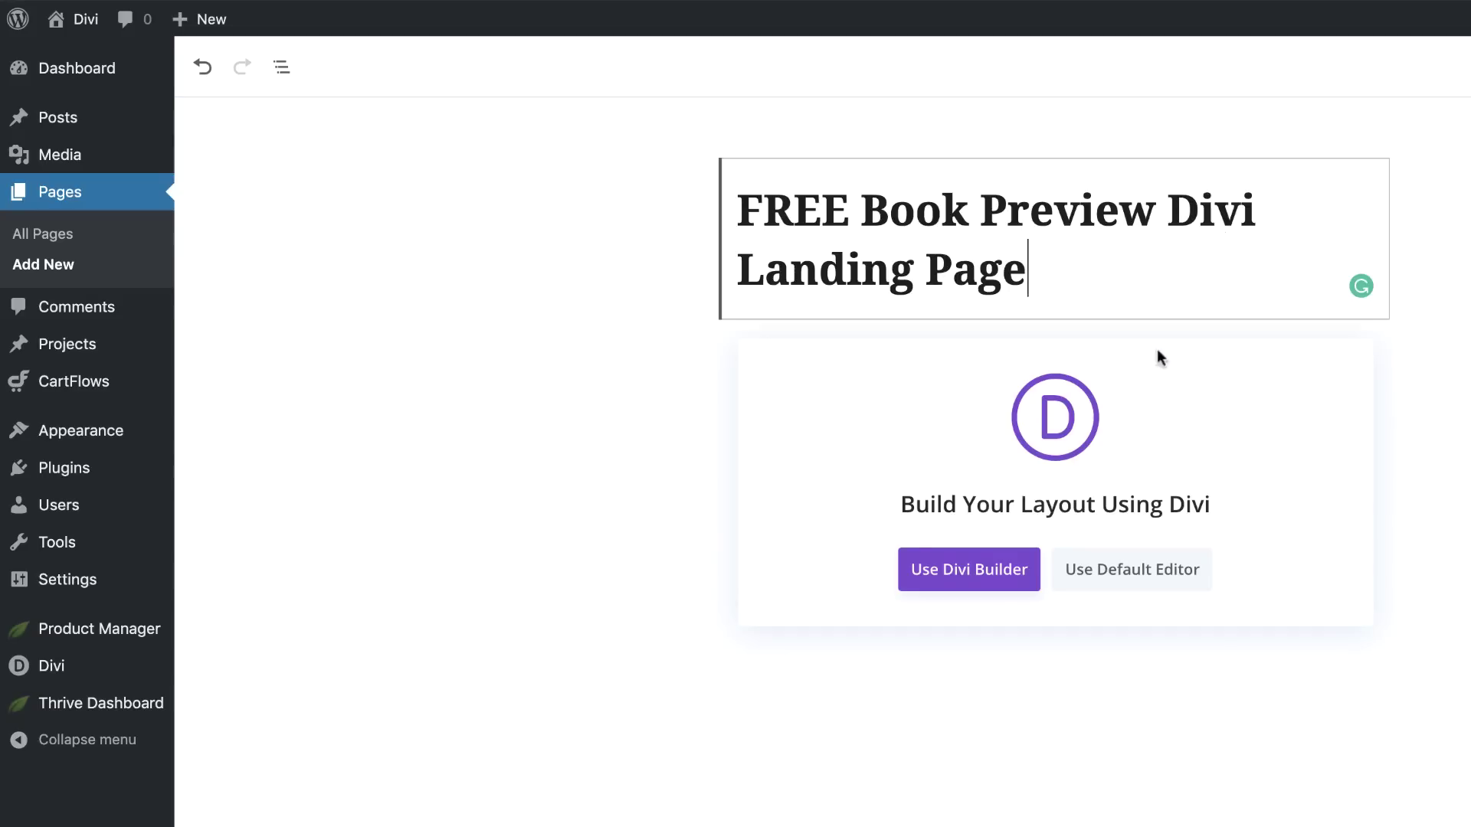
- Start building the page from scratch with the Divi Builder and dismiss the initial row selection
left_click(989, 580)
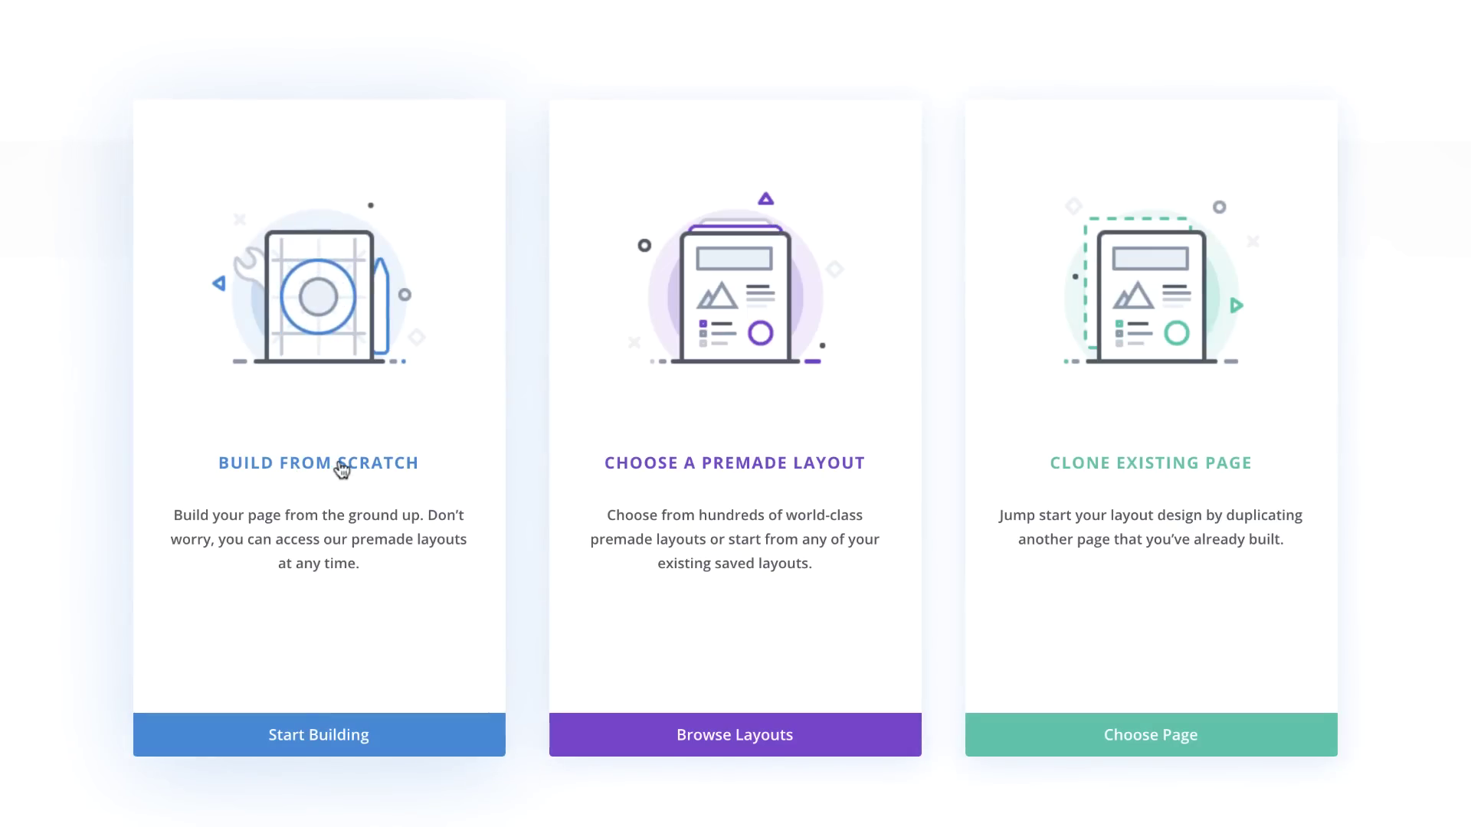
left_click(303, 471)
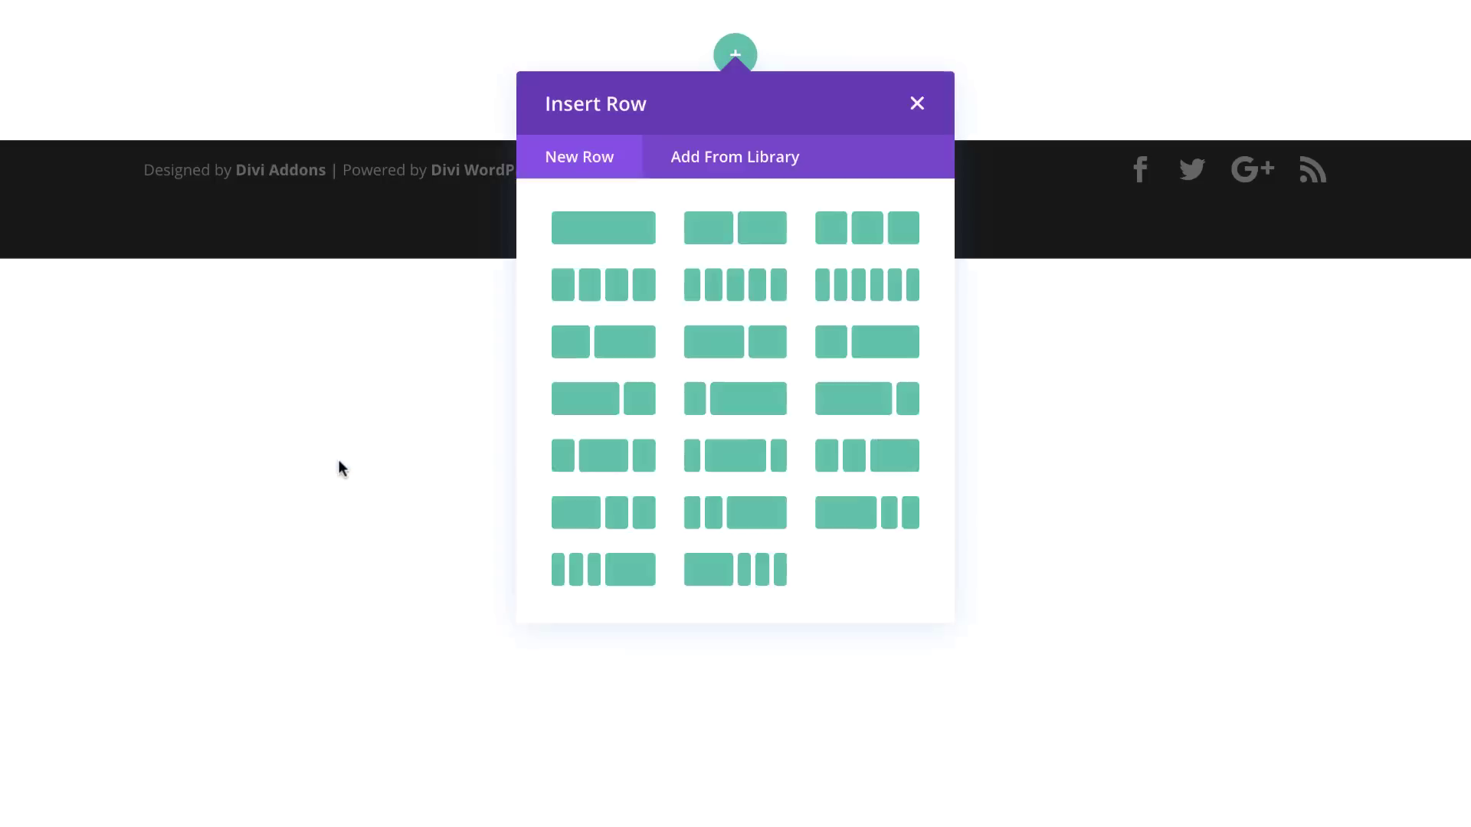
left_click(918, 104)
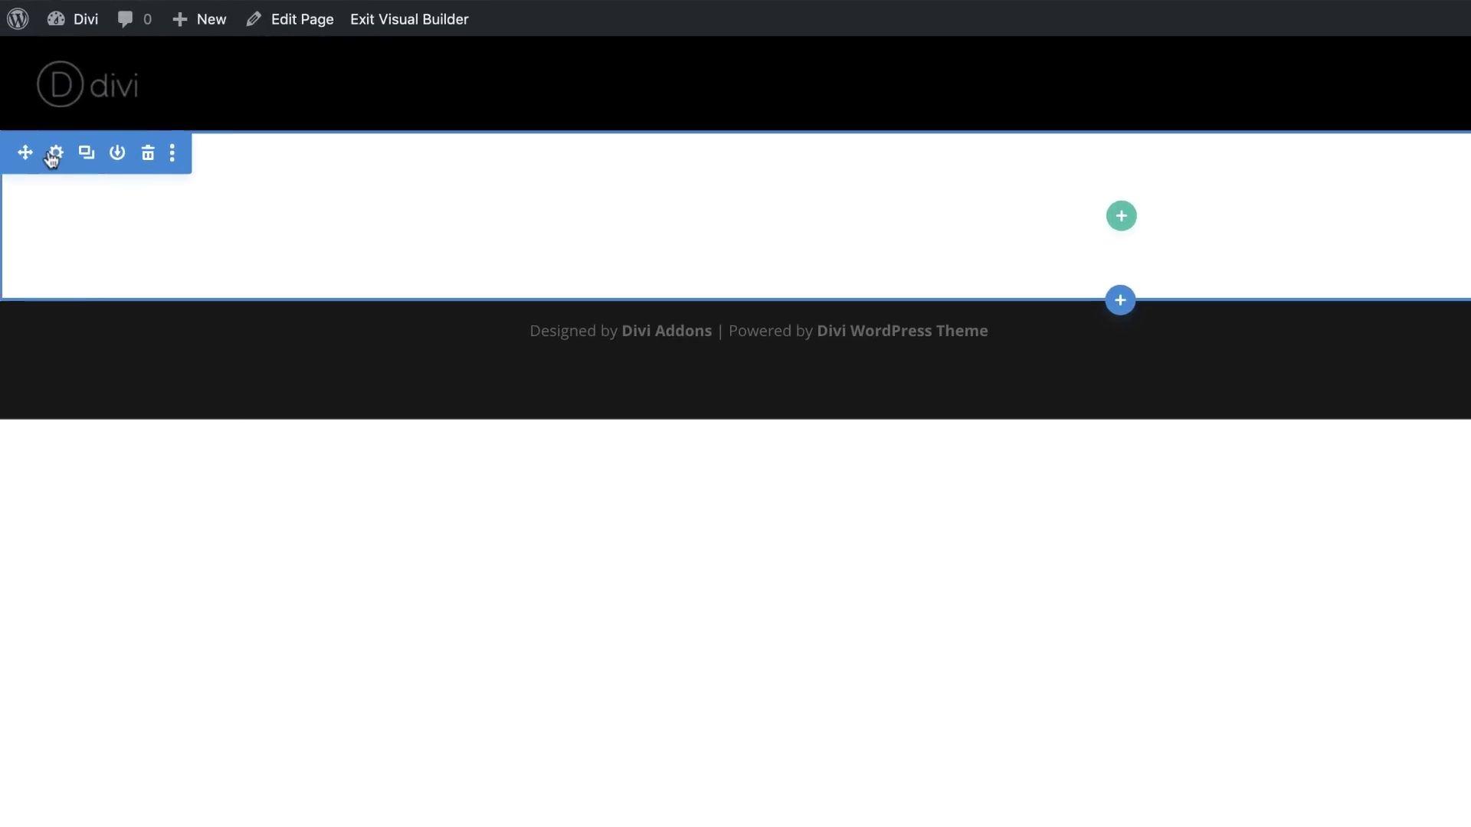
- Set the section's top and bottom padding to 0px, linking both values, and save the section settings
left_click(56, 153)
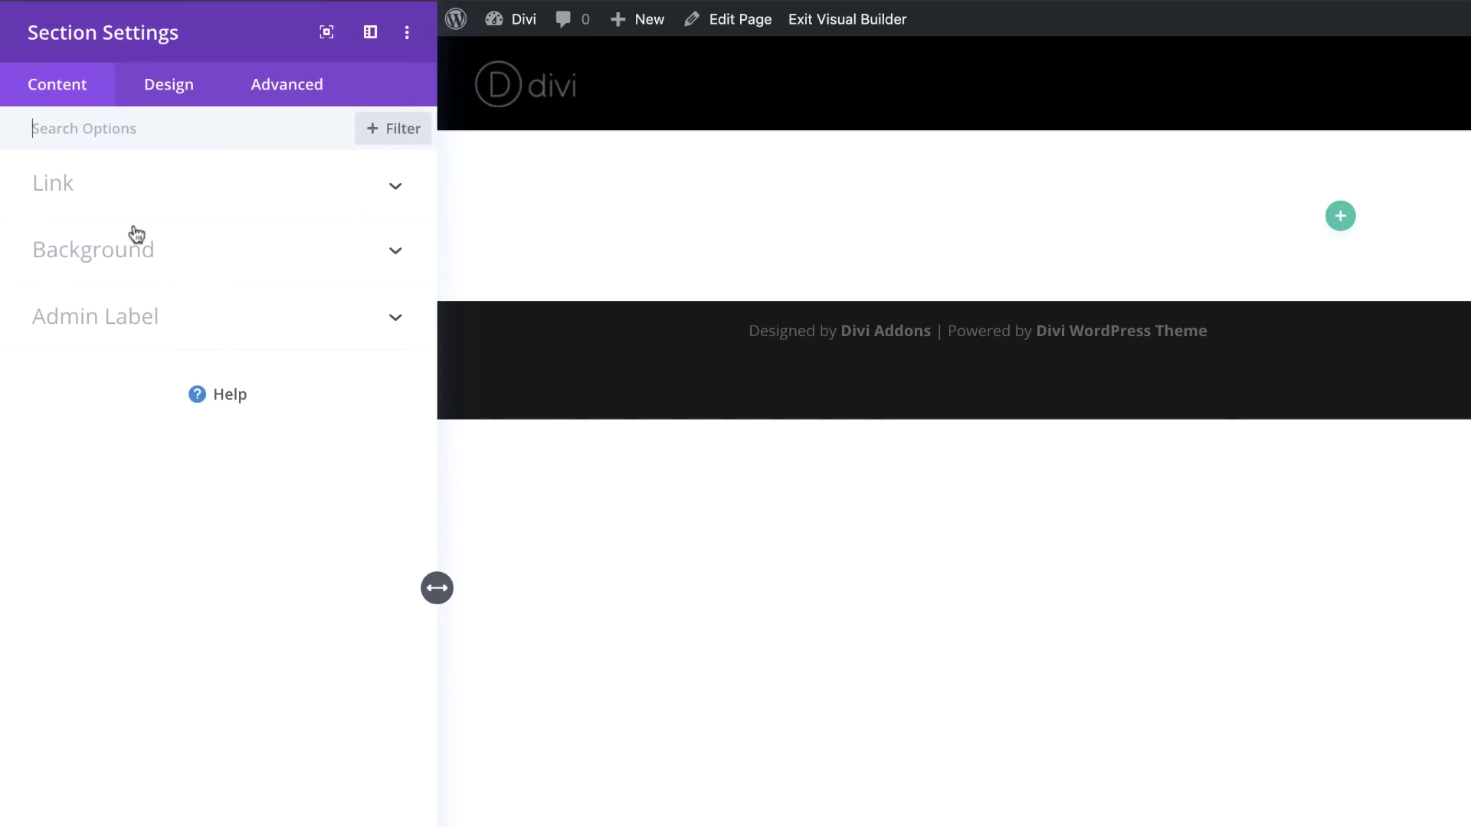
left_click(163, 93)
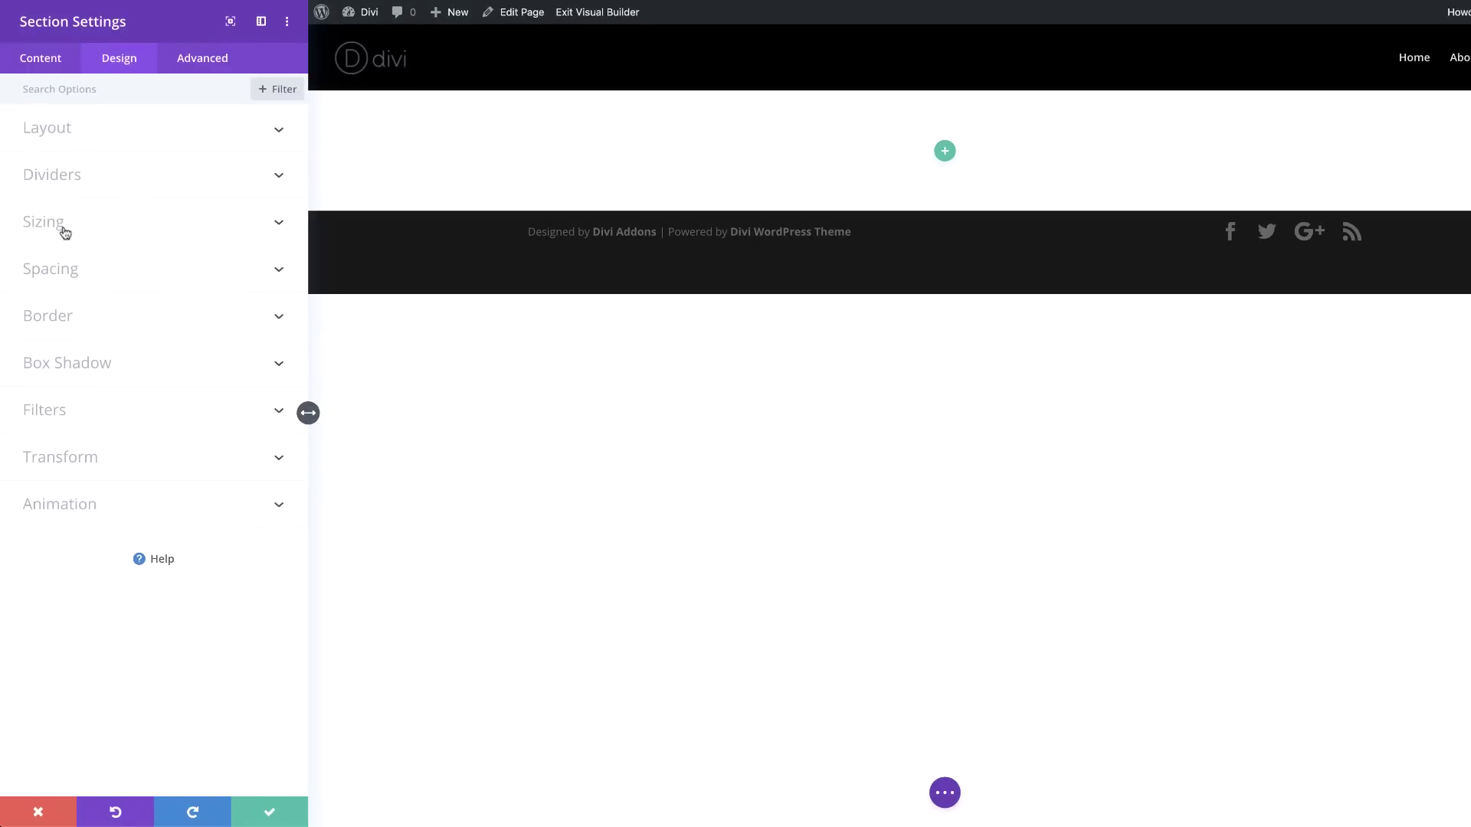
left_click(67, 274)
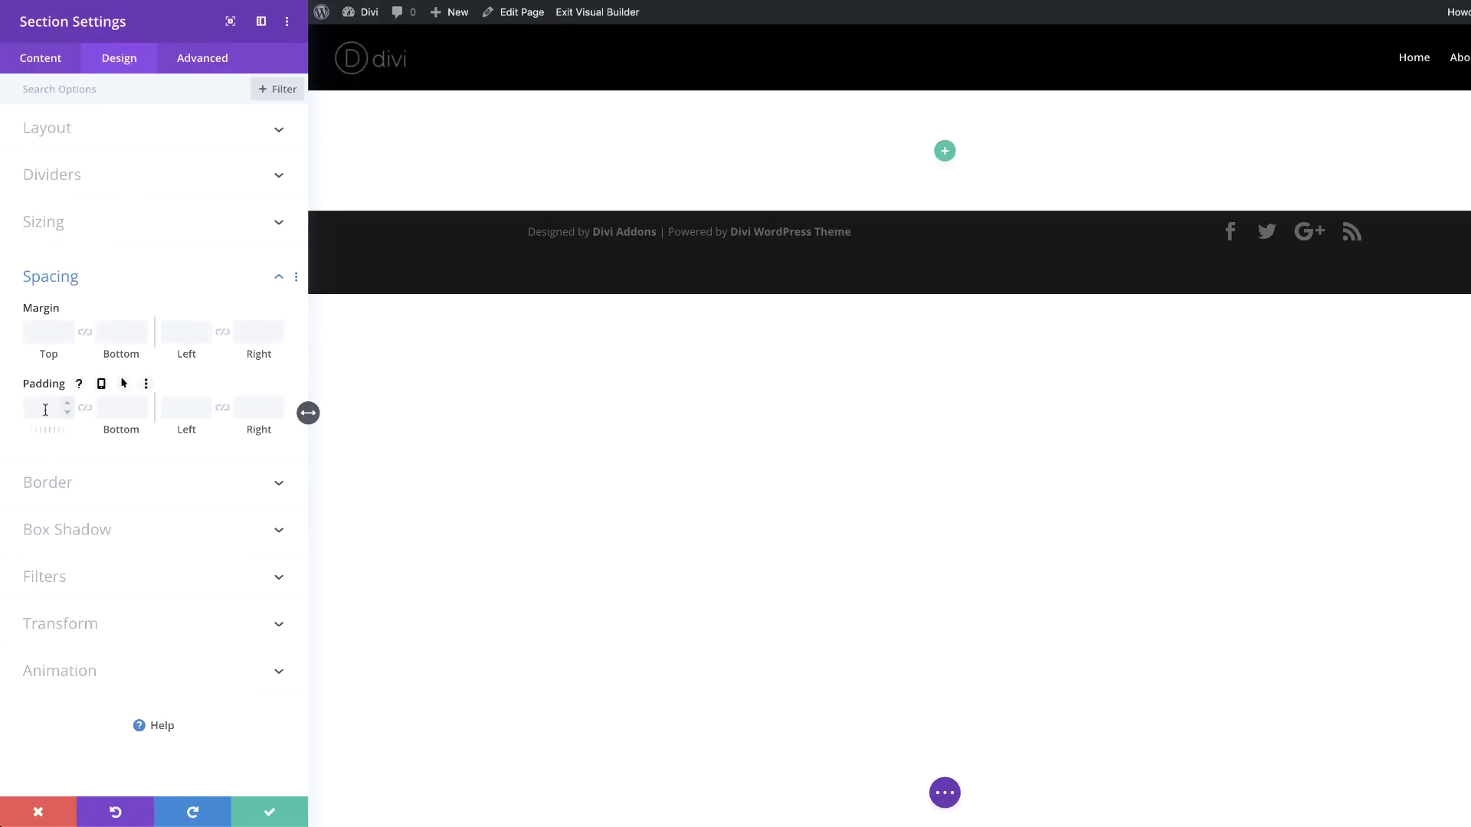
type("0")
left_click(84, 415)
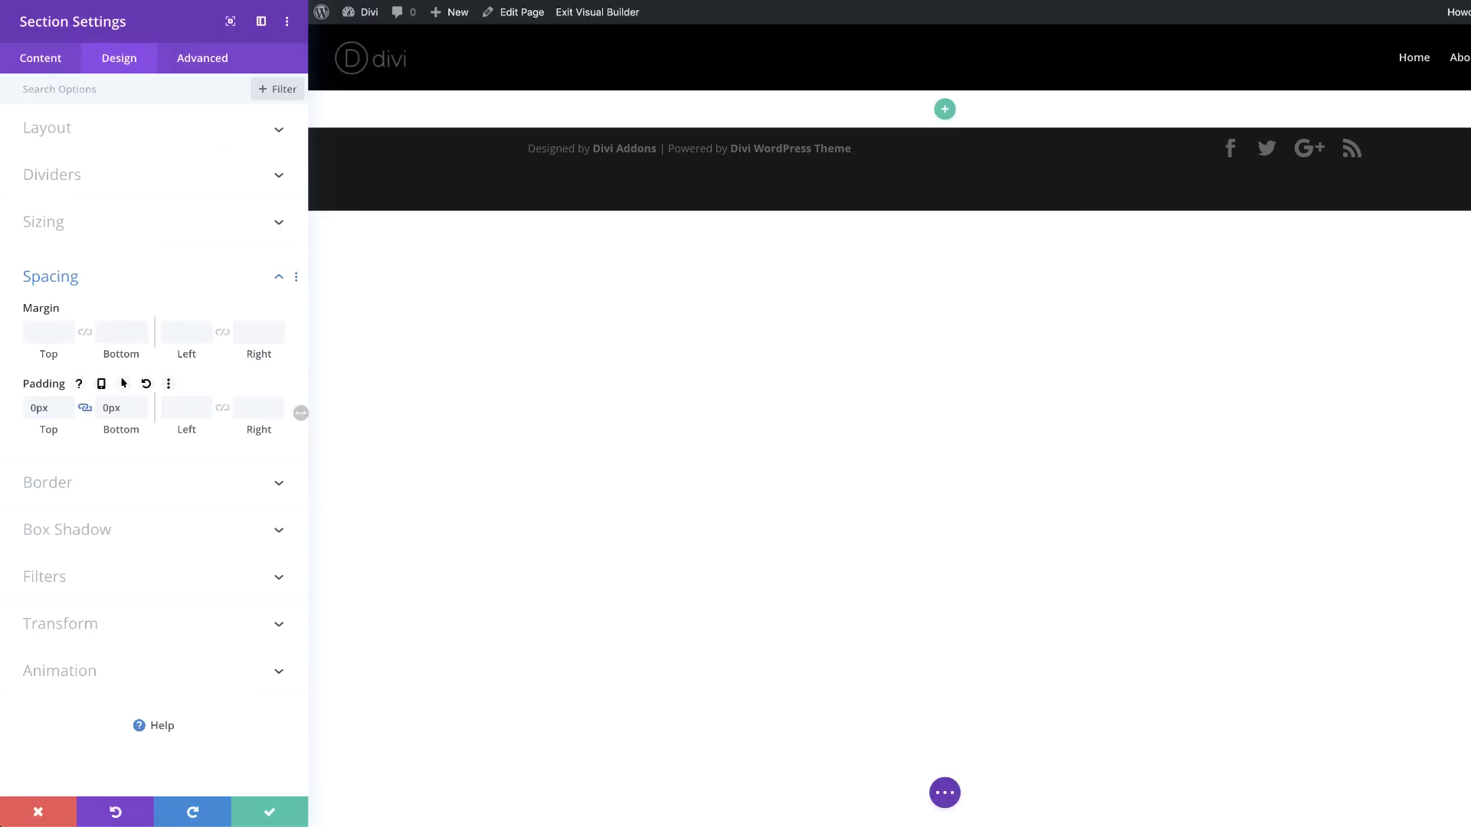
left_click(268, 812)
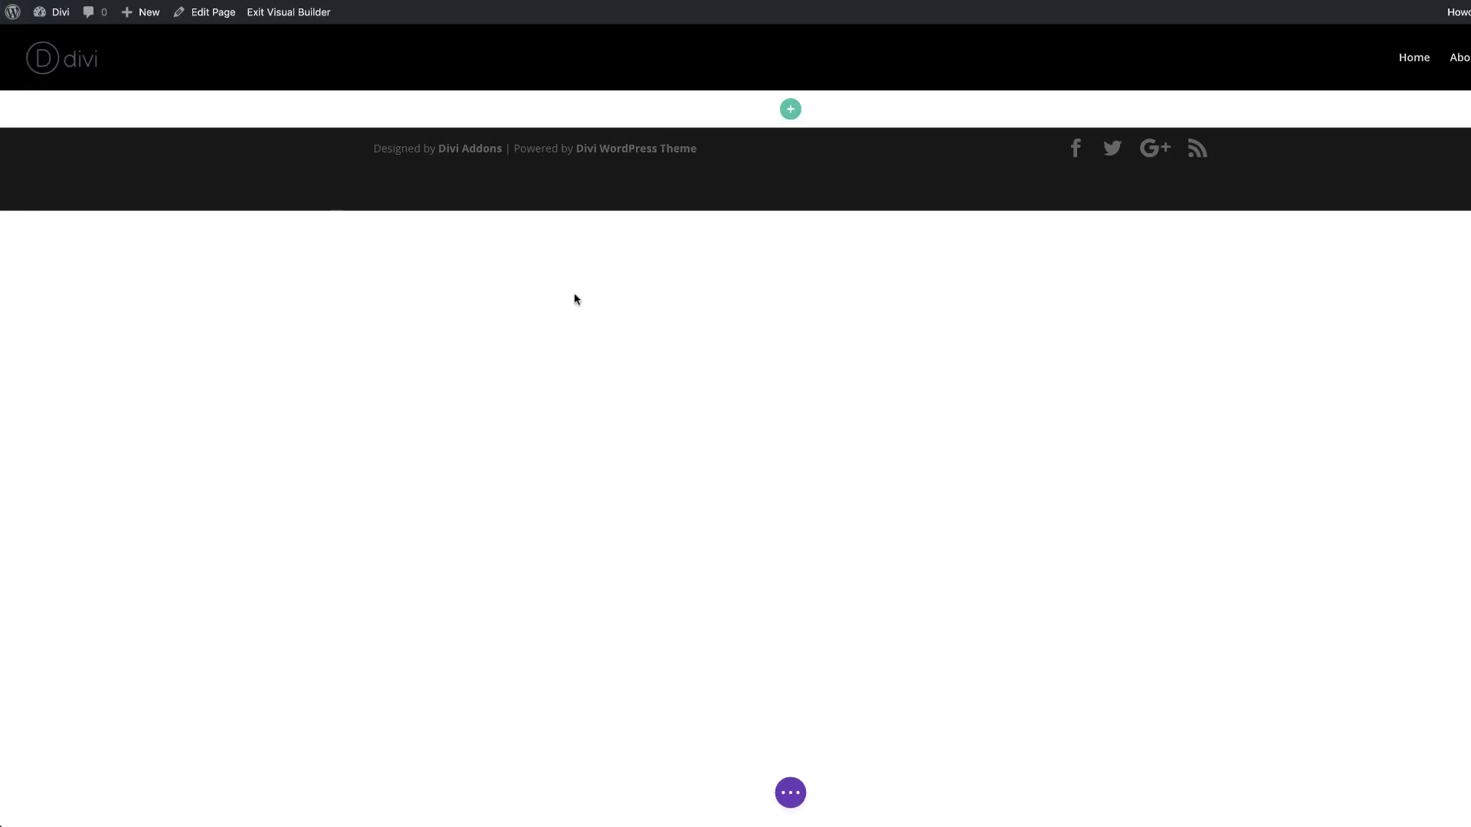
- Insert a three-column row with a wide middle column and narrow side columns, without adding a module
left_click(793, 107)
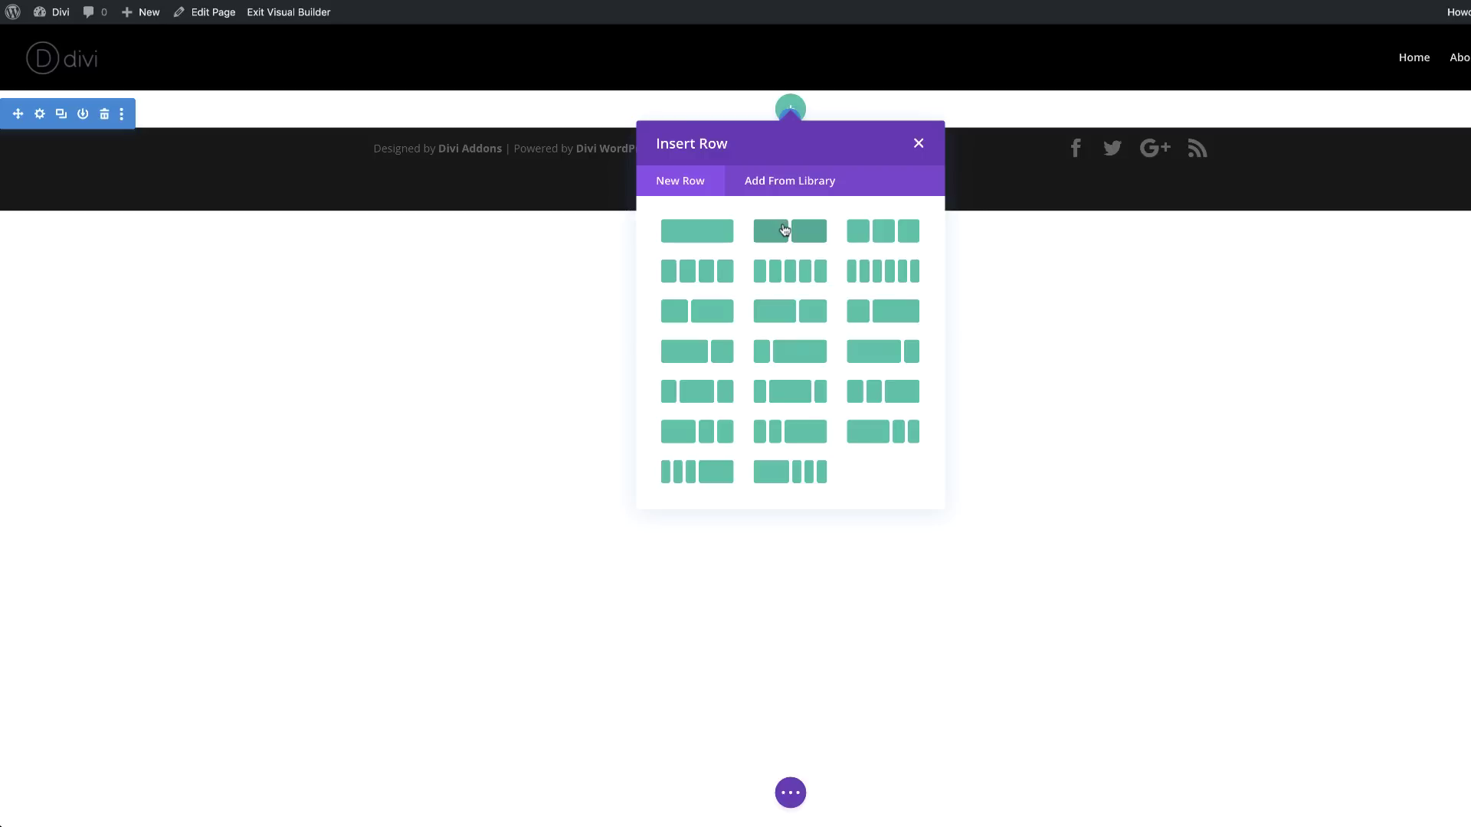
left_click(706, 397)
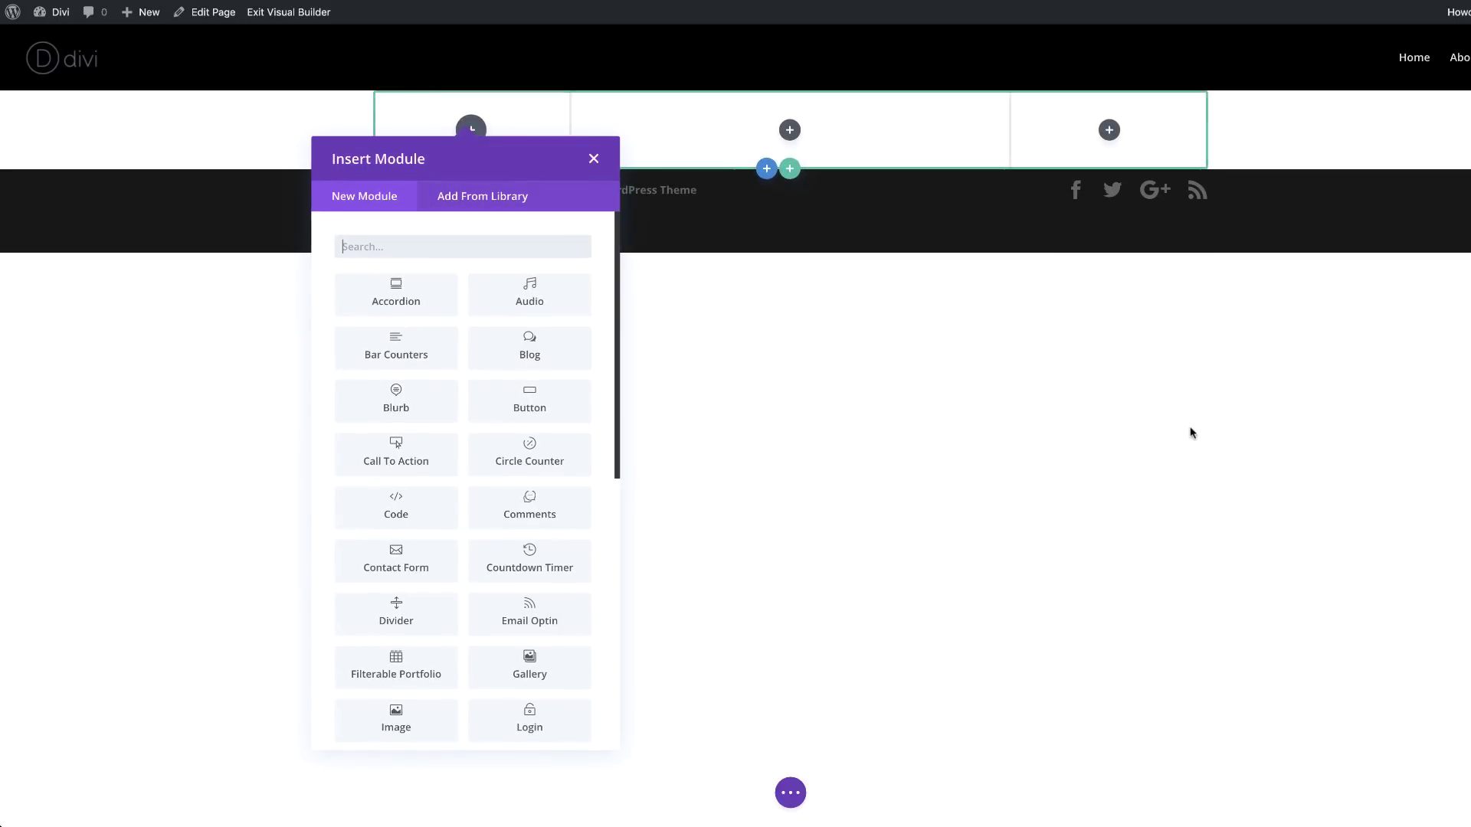
left_click(594, 161)
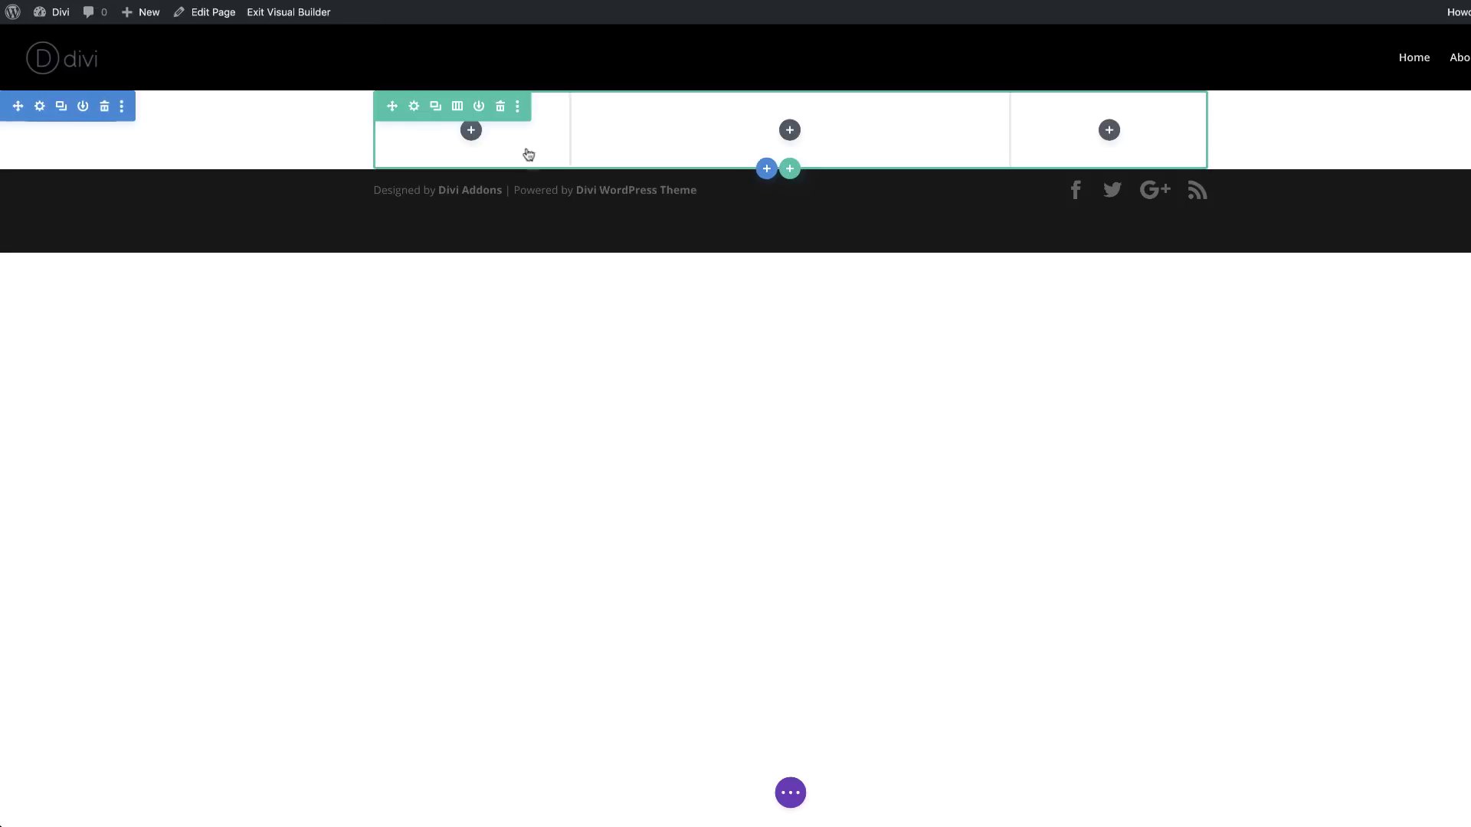
- Give the row's first column a white background colour and return to the row settings
left_click(414, 106)
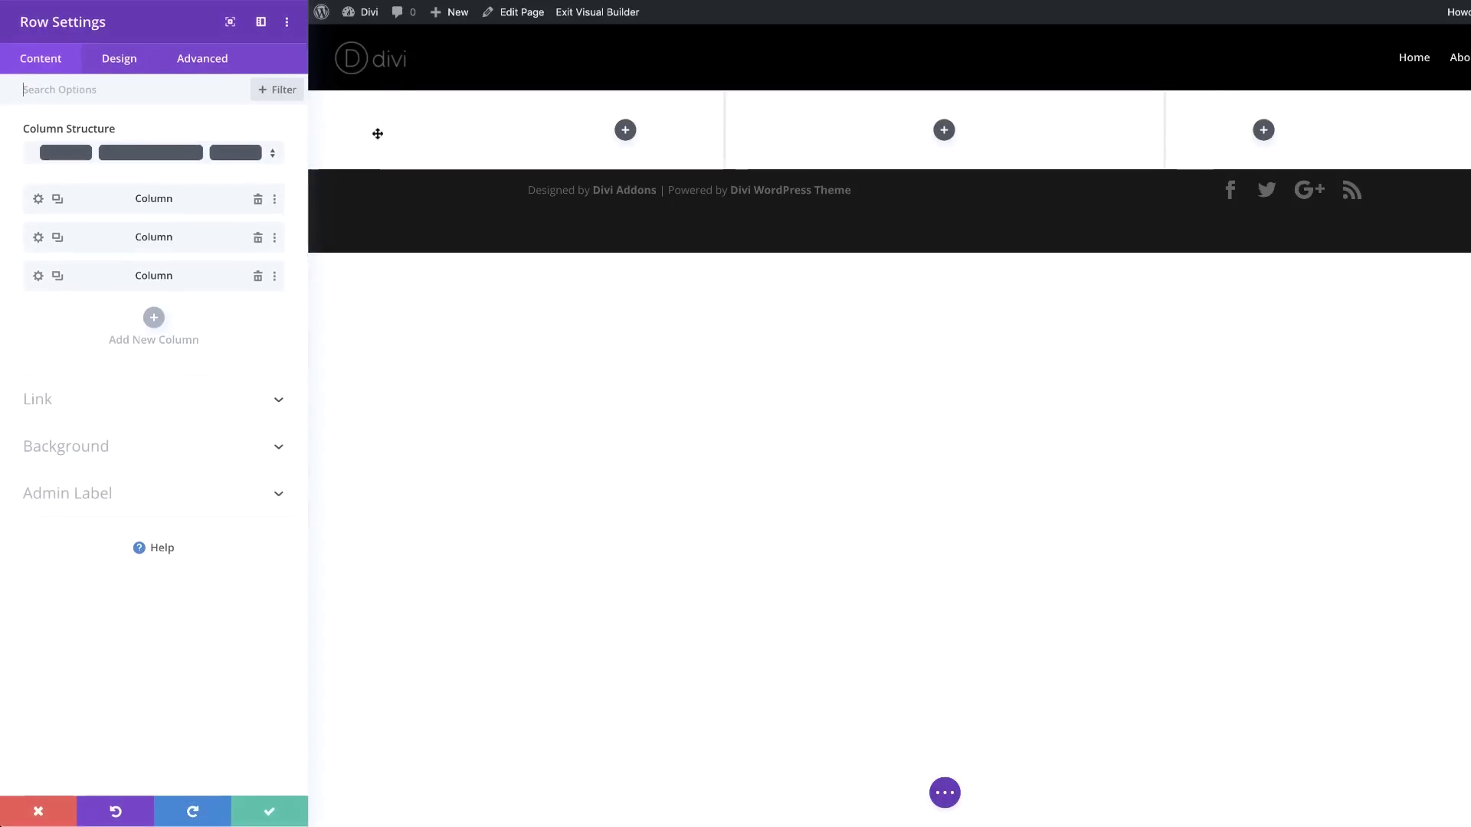
left_click(37, 200)
left_click(84, 301)
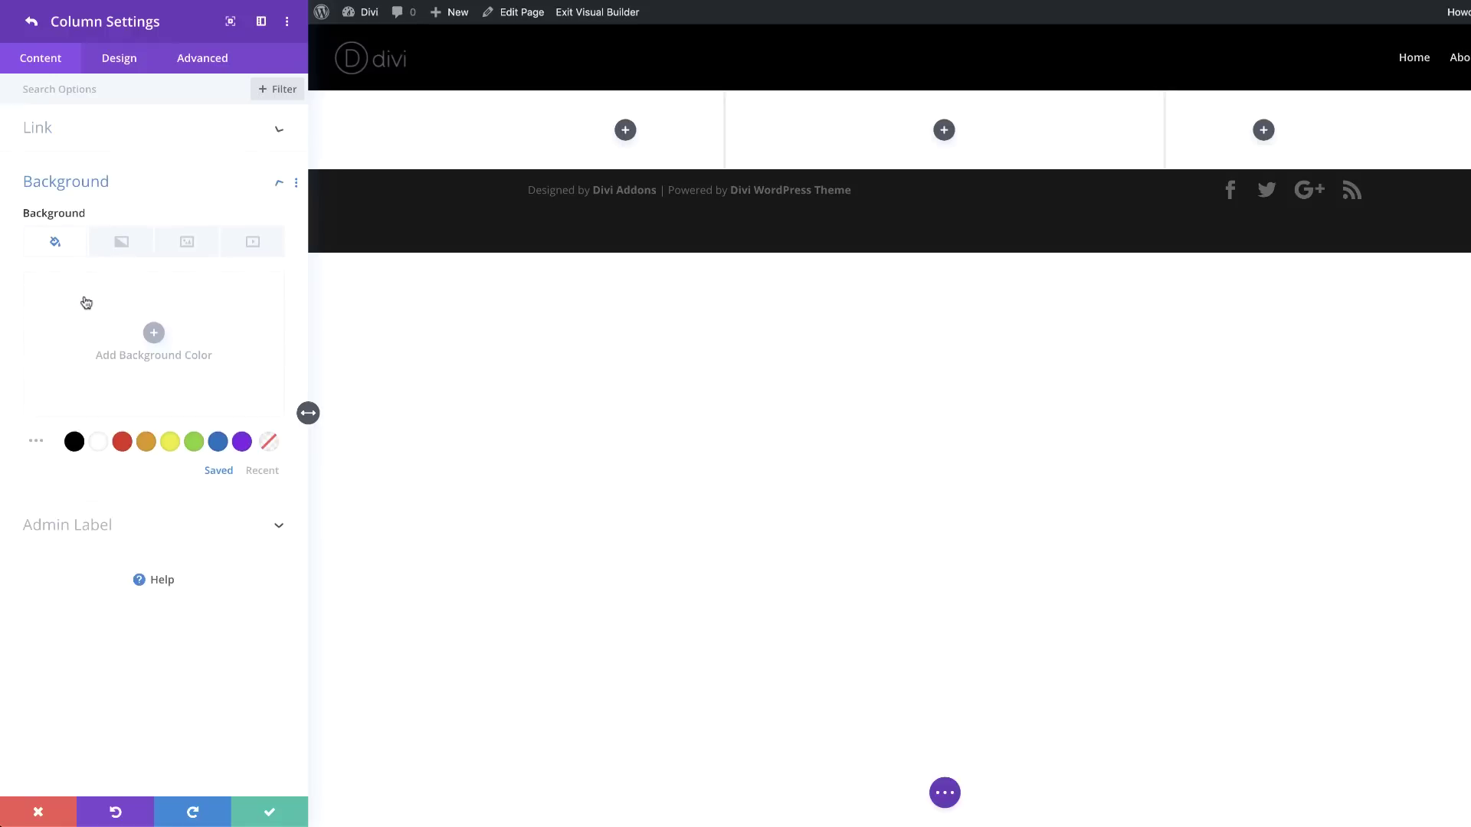
left_click(100, 445)
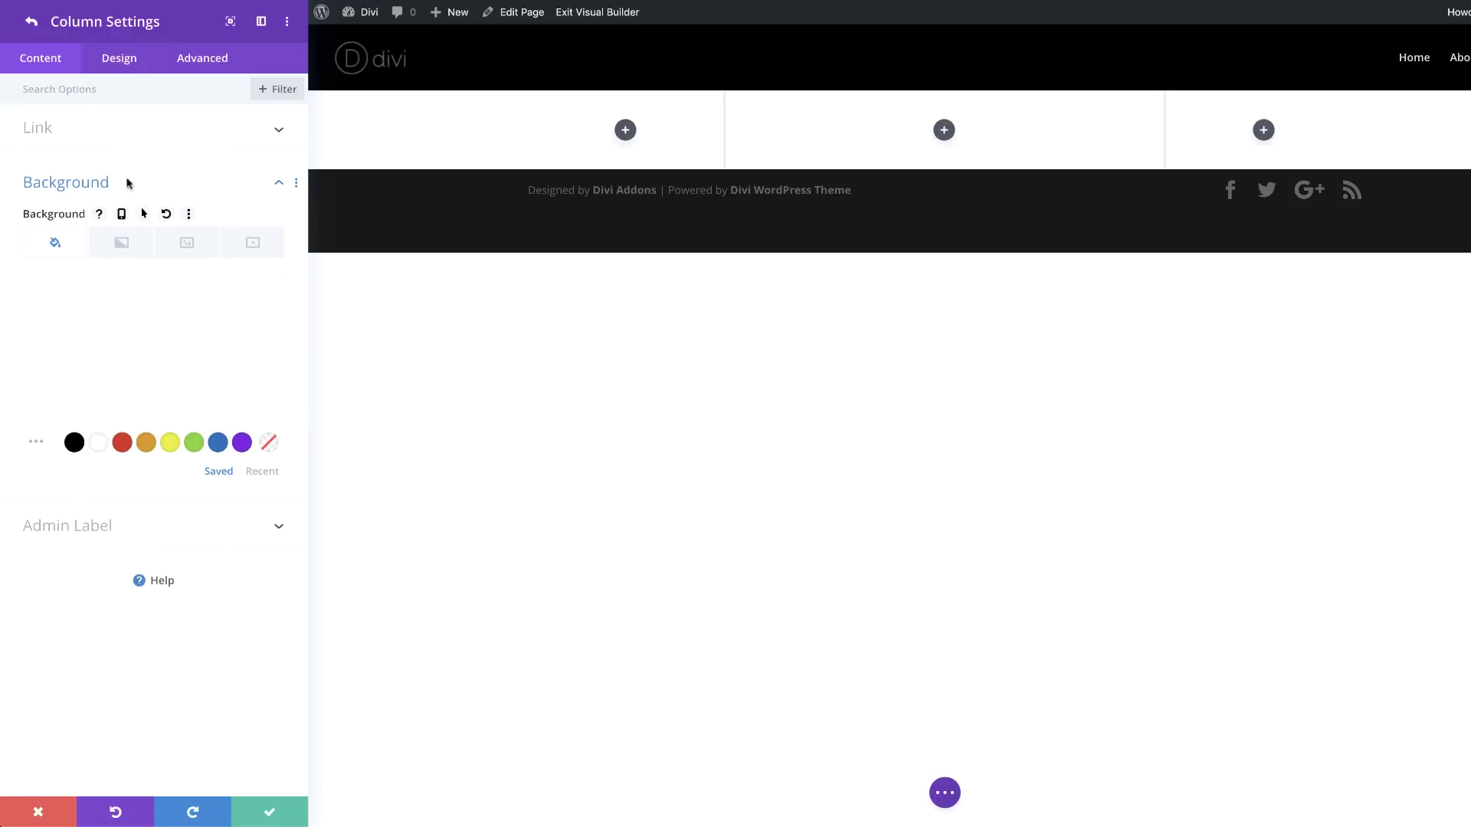
left_click(33, 25)
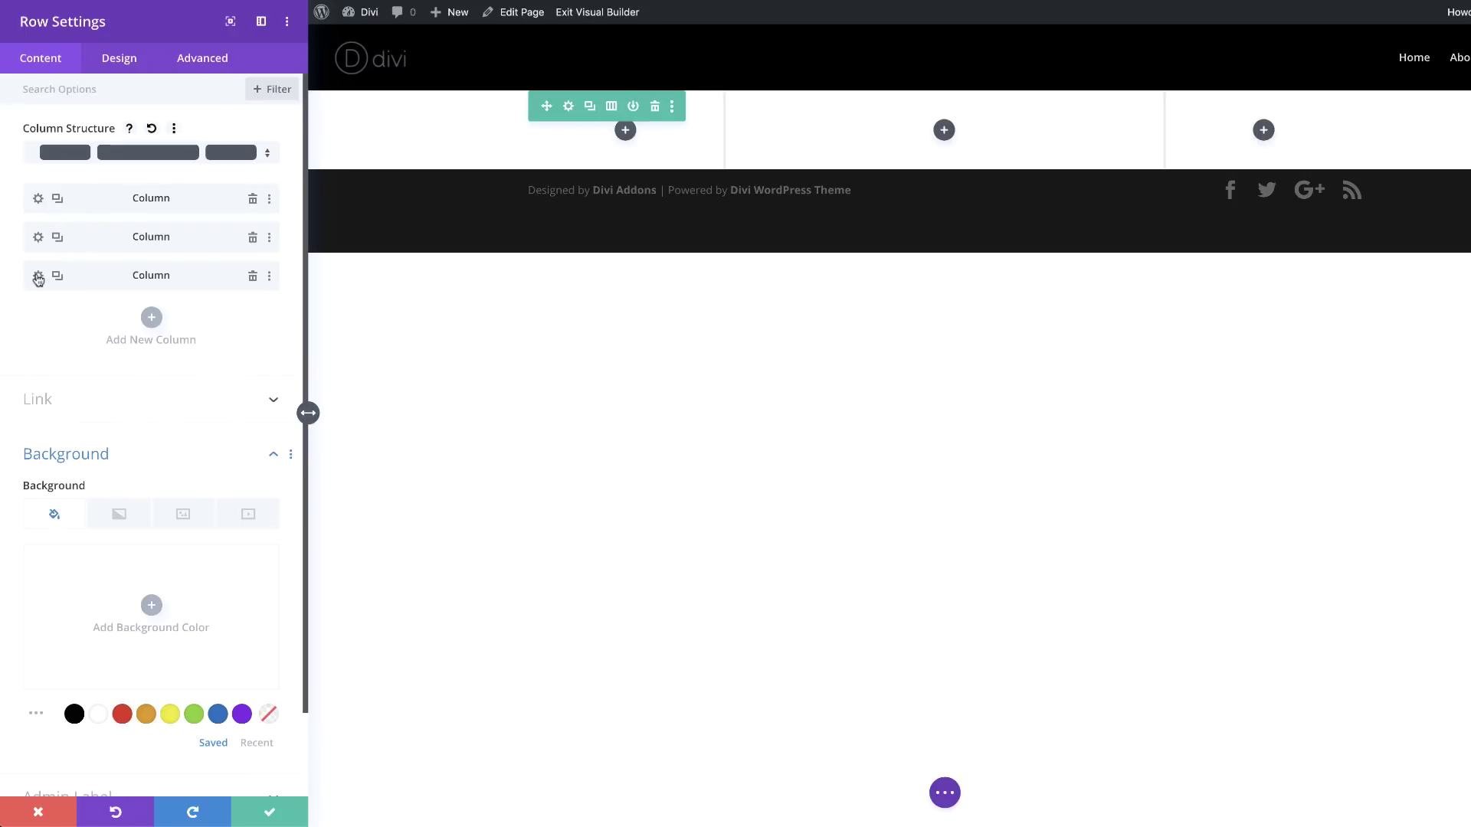
- Add a background gradient to the row's third column with #6a30ff as its first colour
left_click(38, 278)
left_click(120, 243)
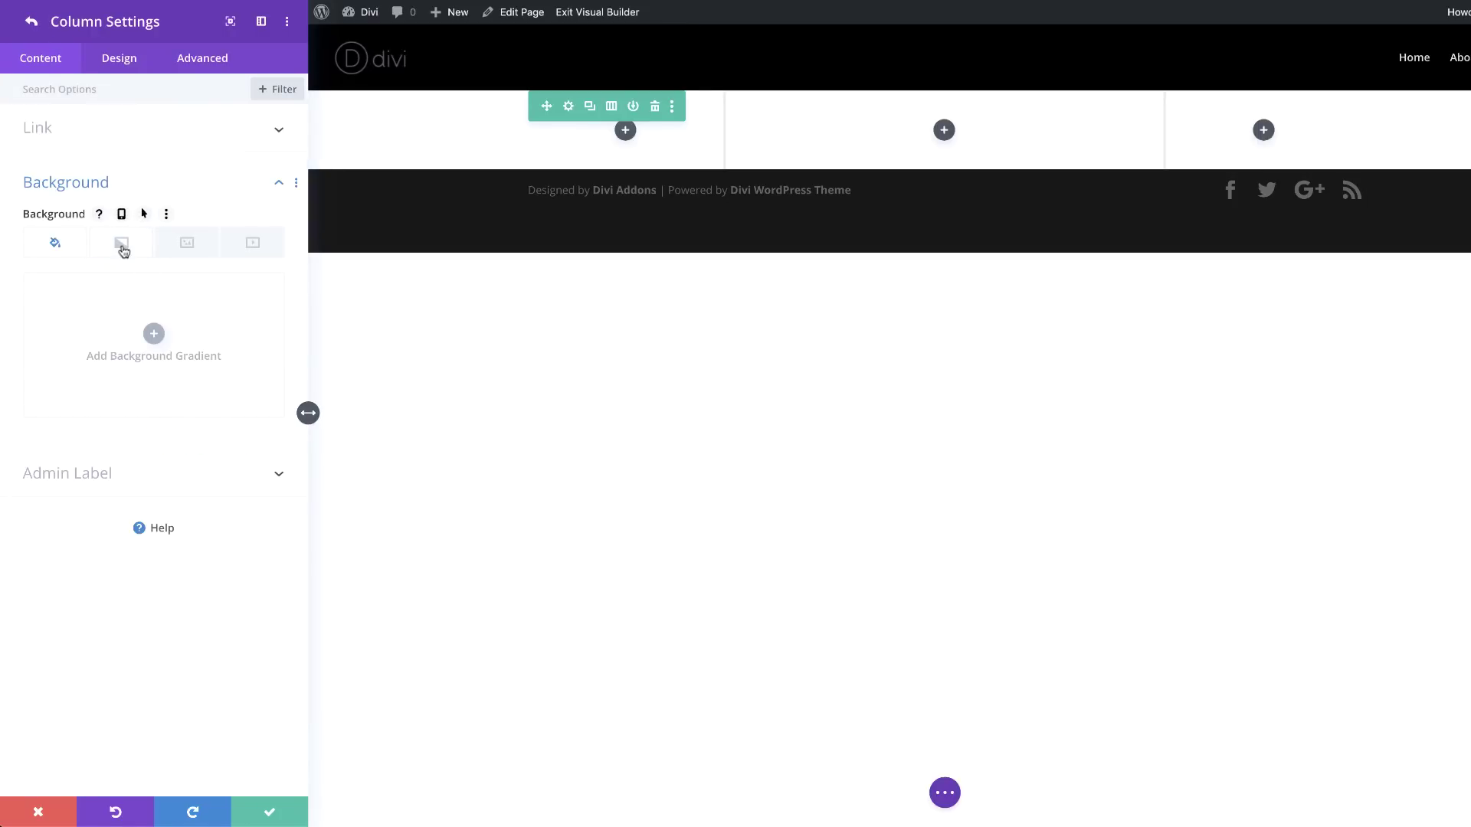
left_click(154, 335)
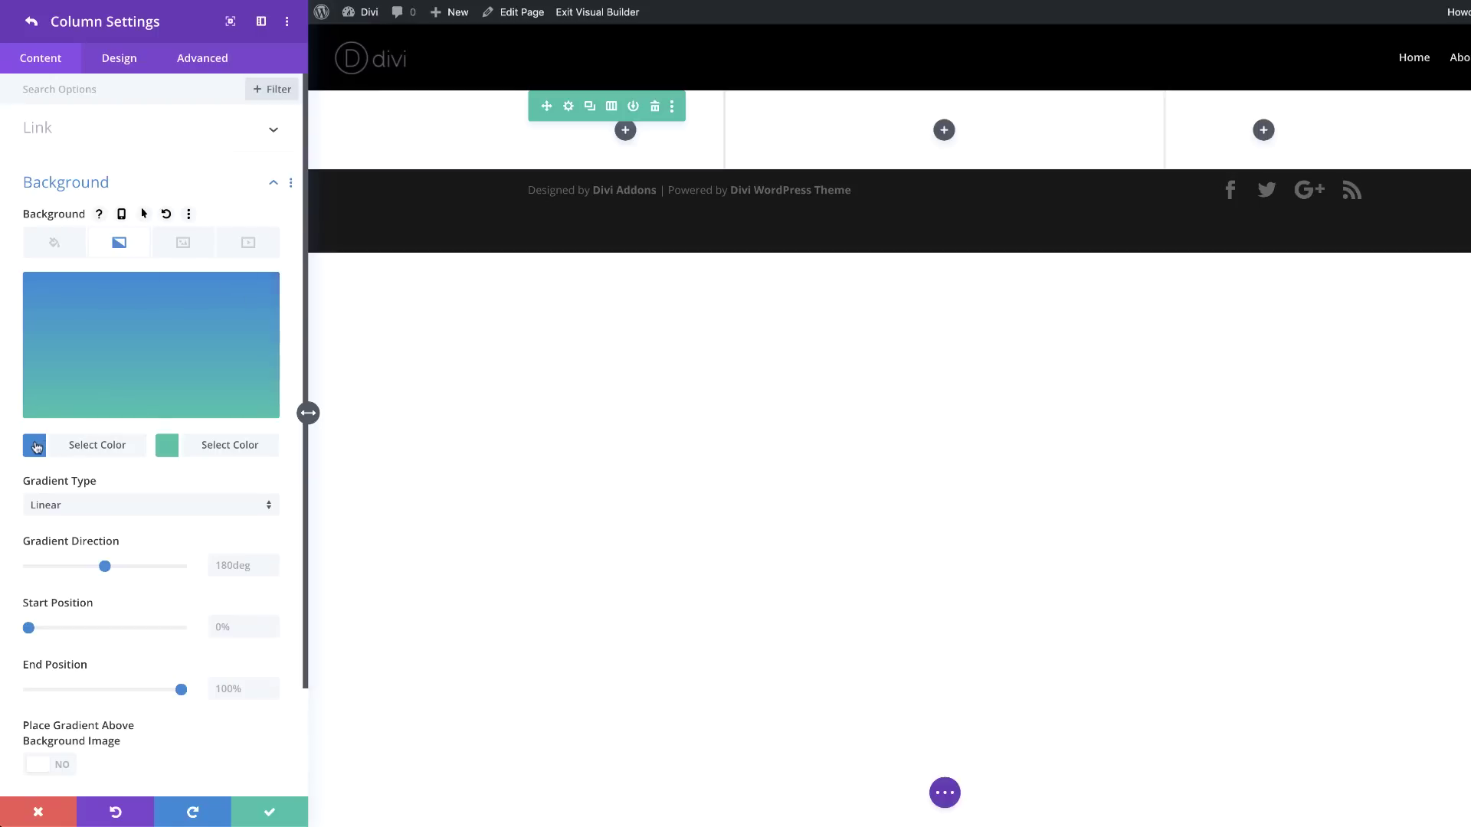
left_click(34, 446)
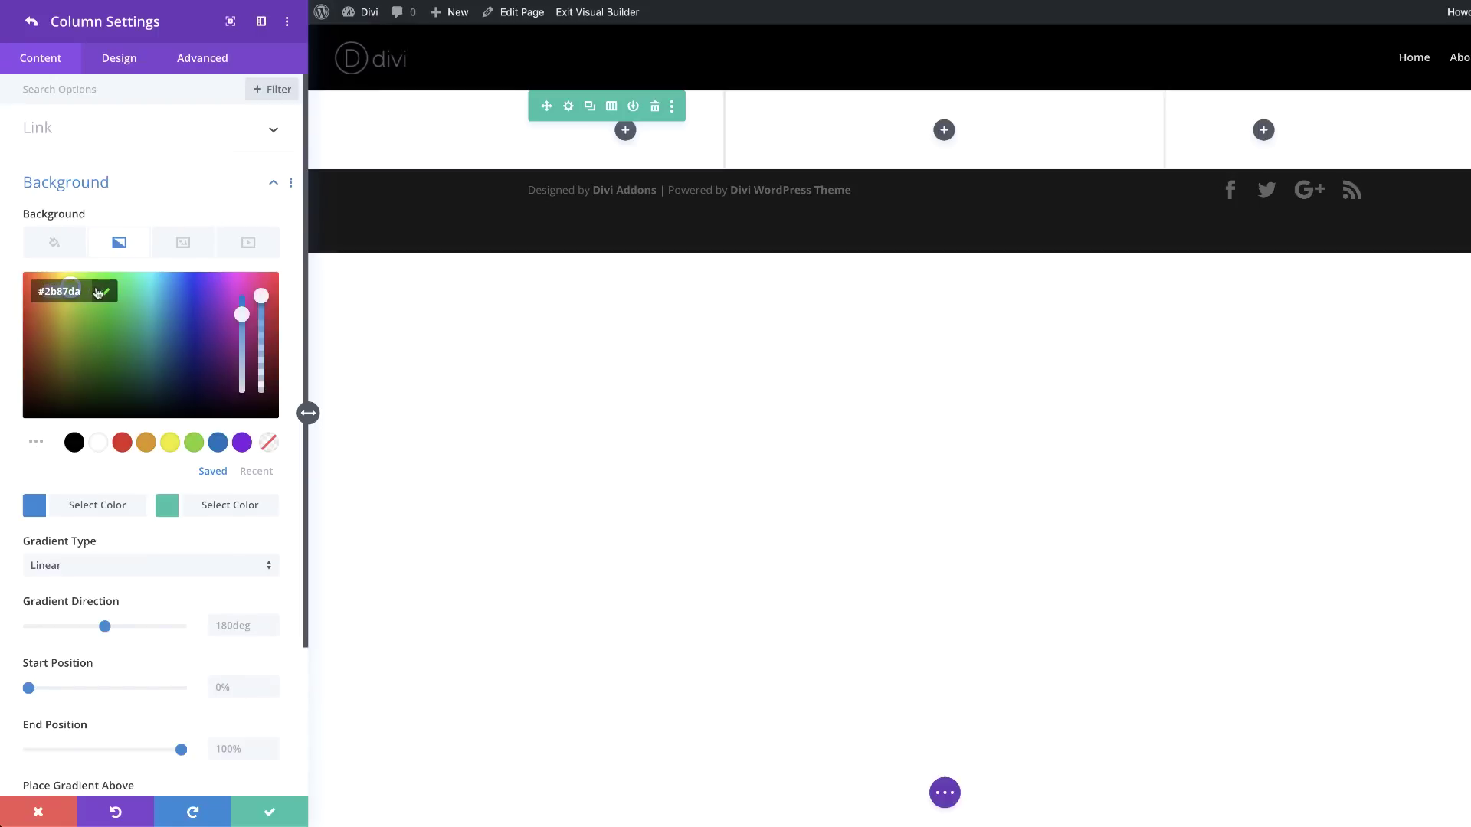
key("BackSpace")
key("BackSpace")
key("BackSpace")
key("BackSpace")
key("BackSpace")
key("BackSpace")
type("6a30ff")
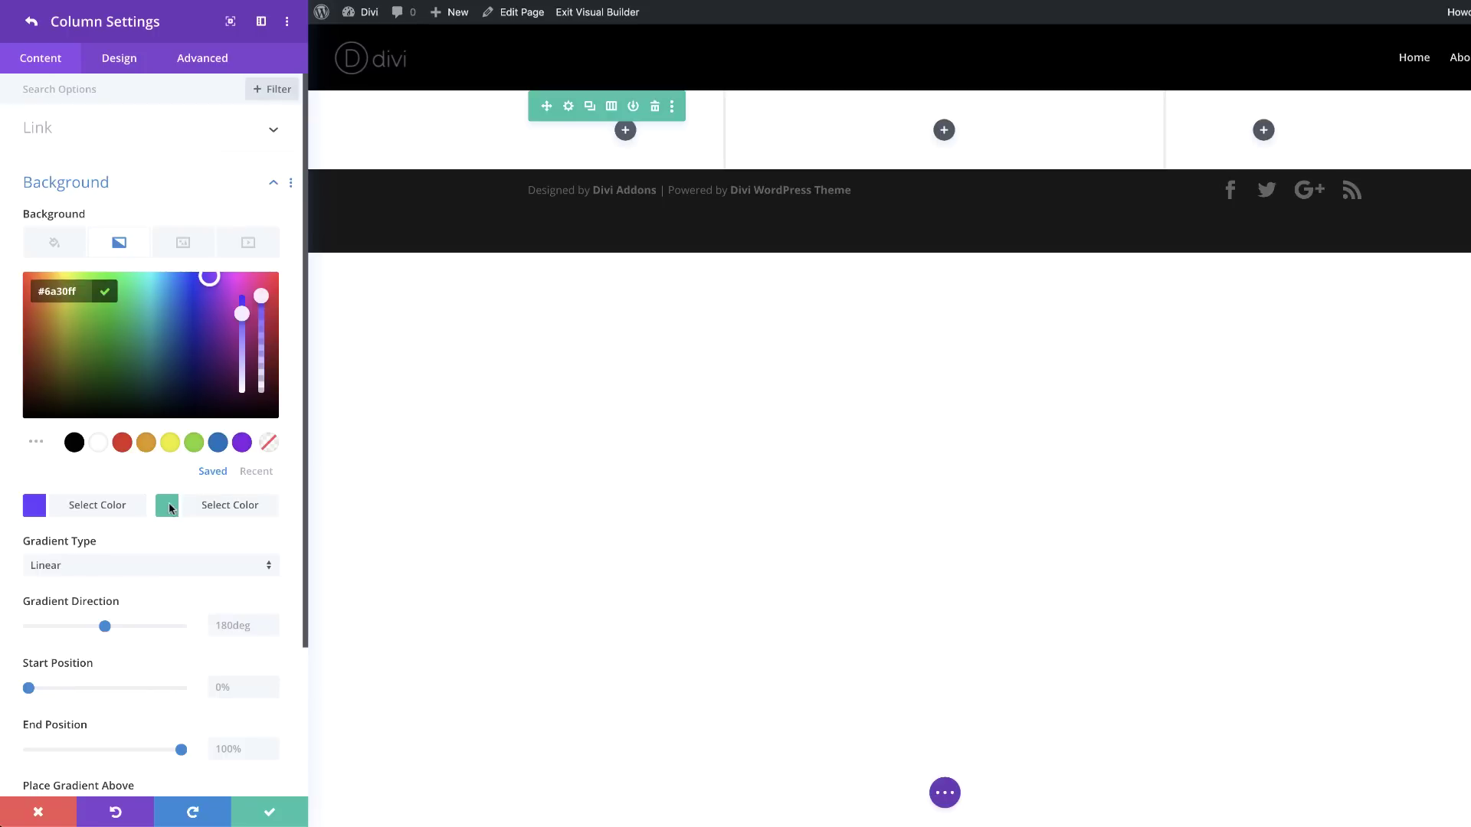
- Set the second colour of the third column's background gradient to #a202ff
key("ctrl+a")
type("#29c4a9")
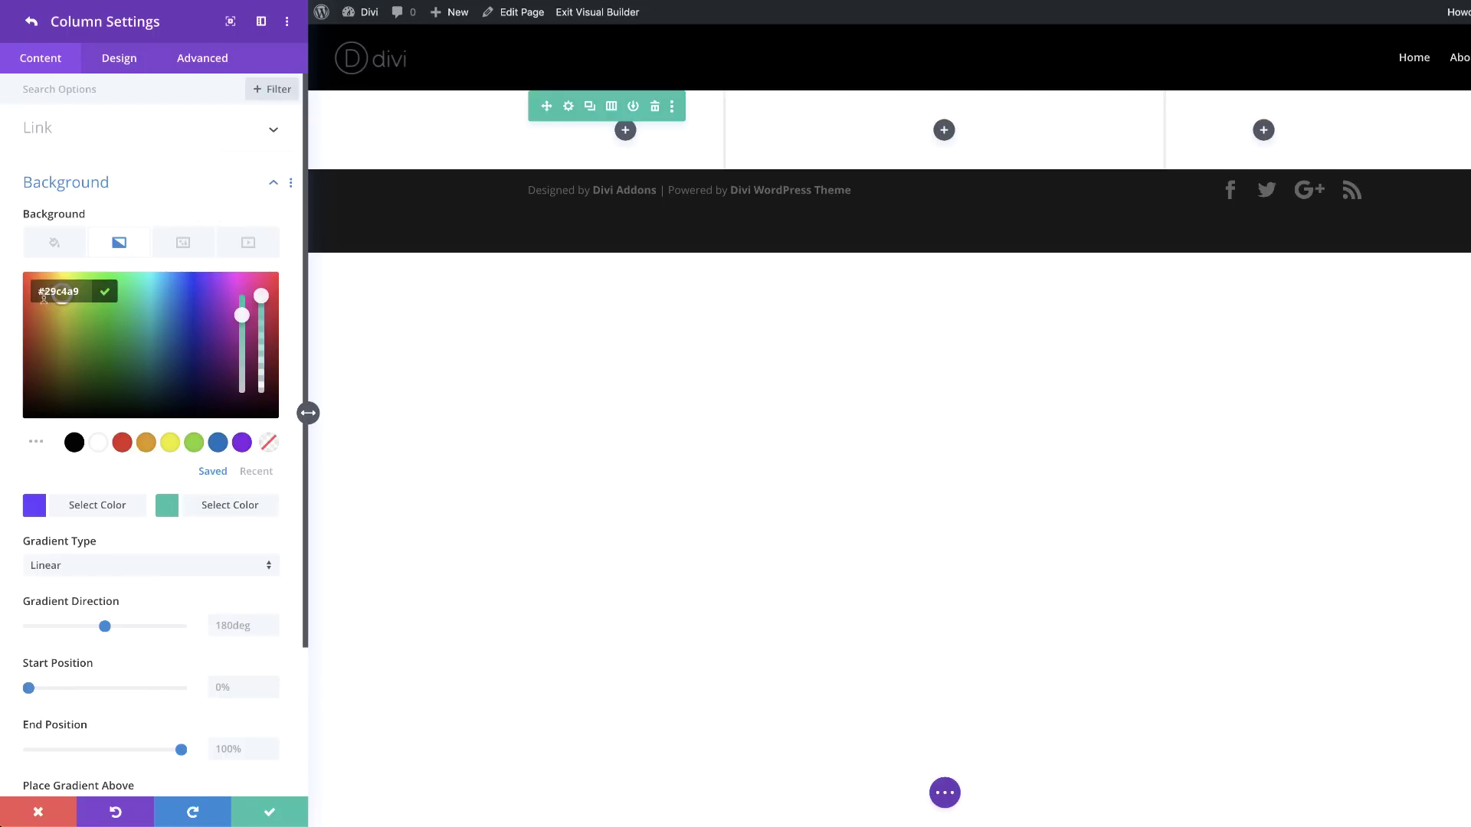
key("ctrl+a")
type("#a202ff")
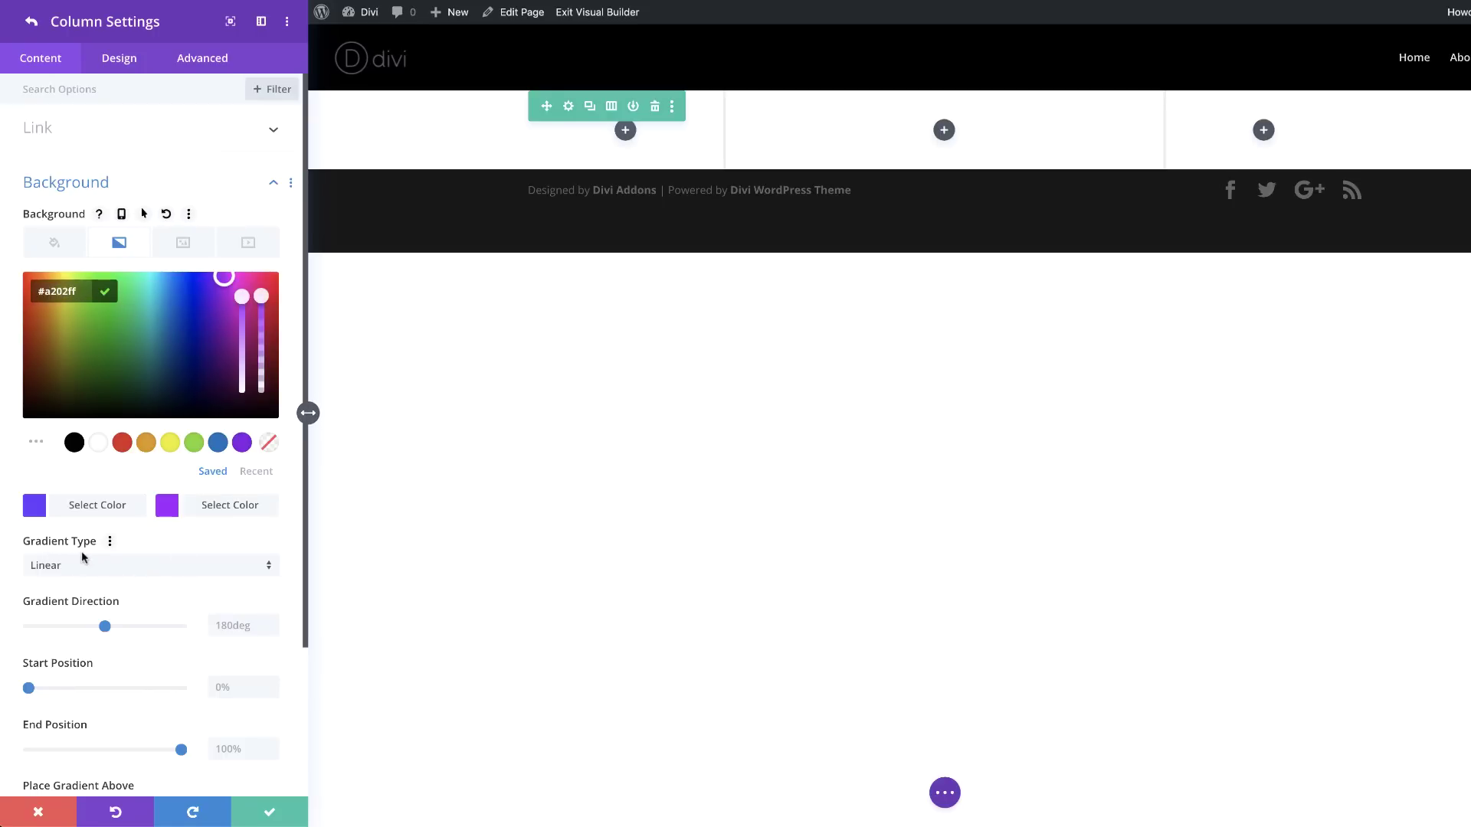
- Set the third column's gradient direction to 166deg and return to the row settings
left_click(235, 627)
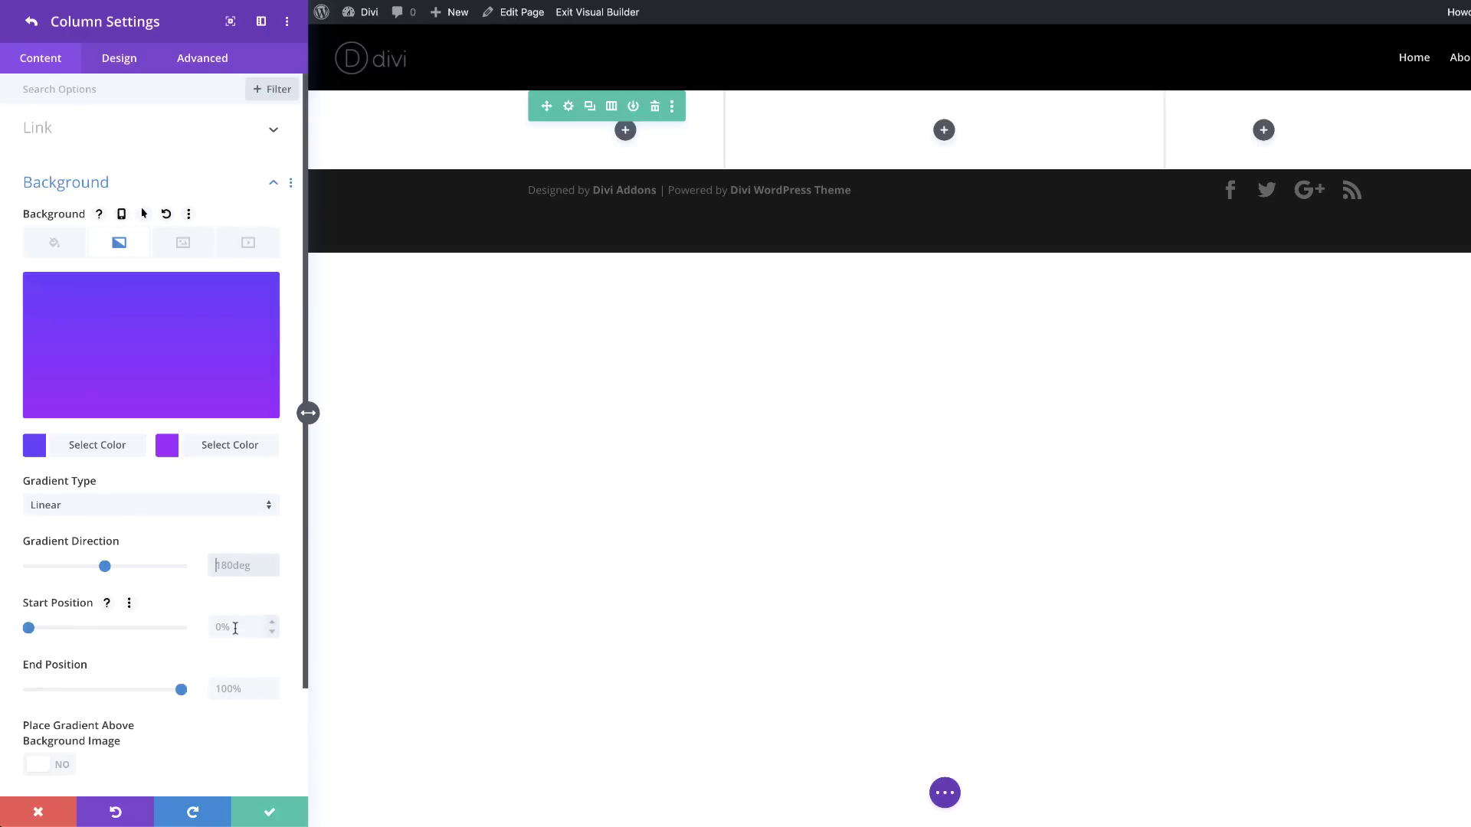
left_click(229, 565)
type("166deg")
left_click(30, 21)
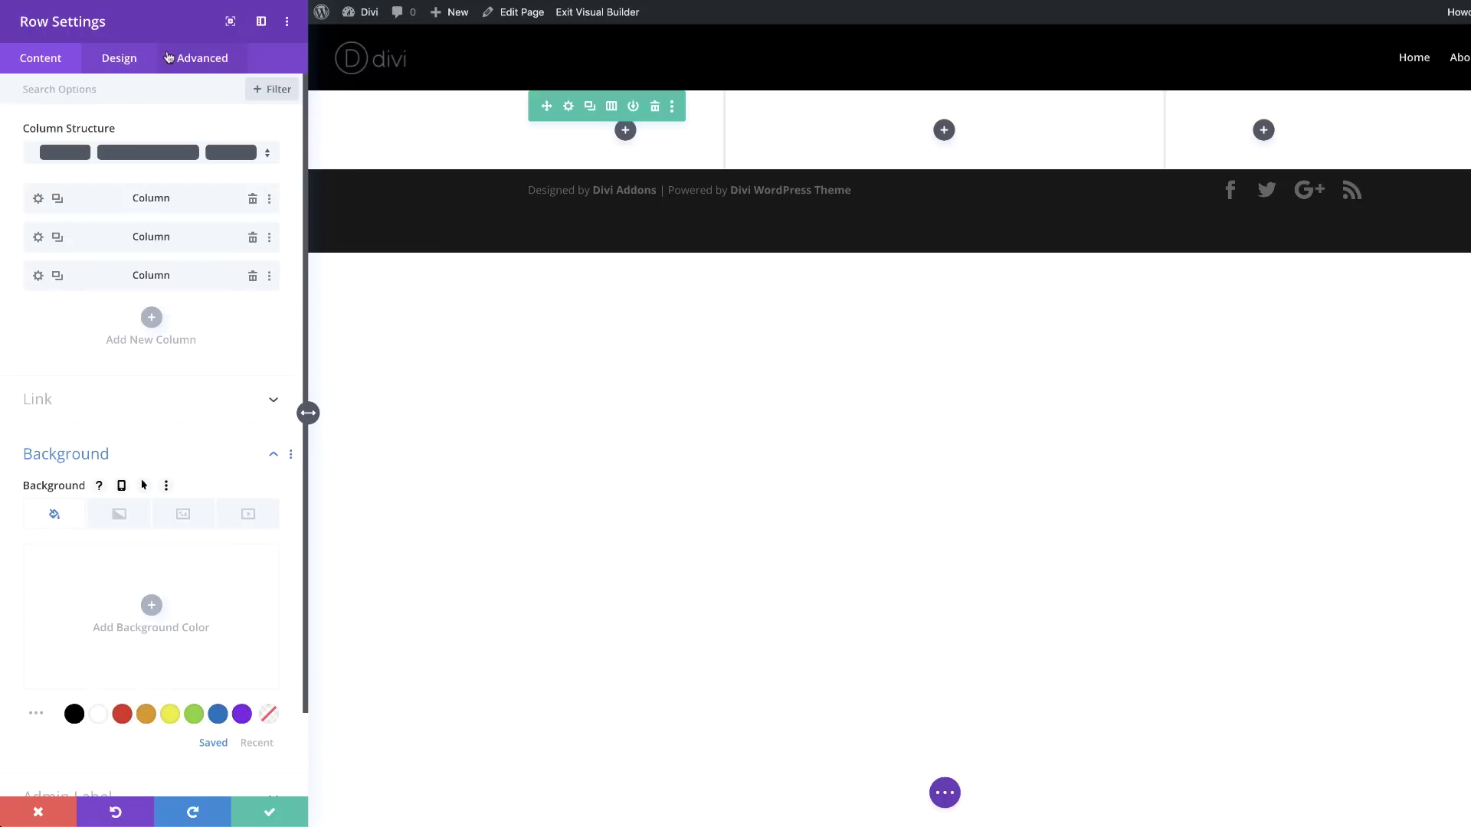
- In the row's sizing options, enable a custom gutter width of 1 and equalize the column heights
left_click(120, 62)
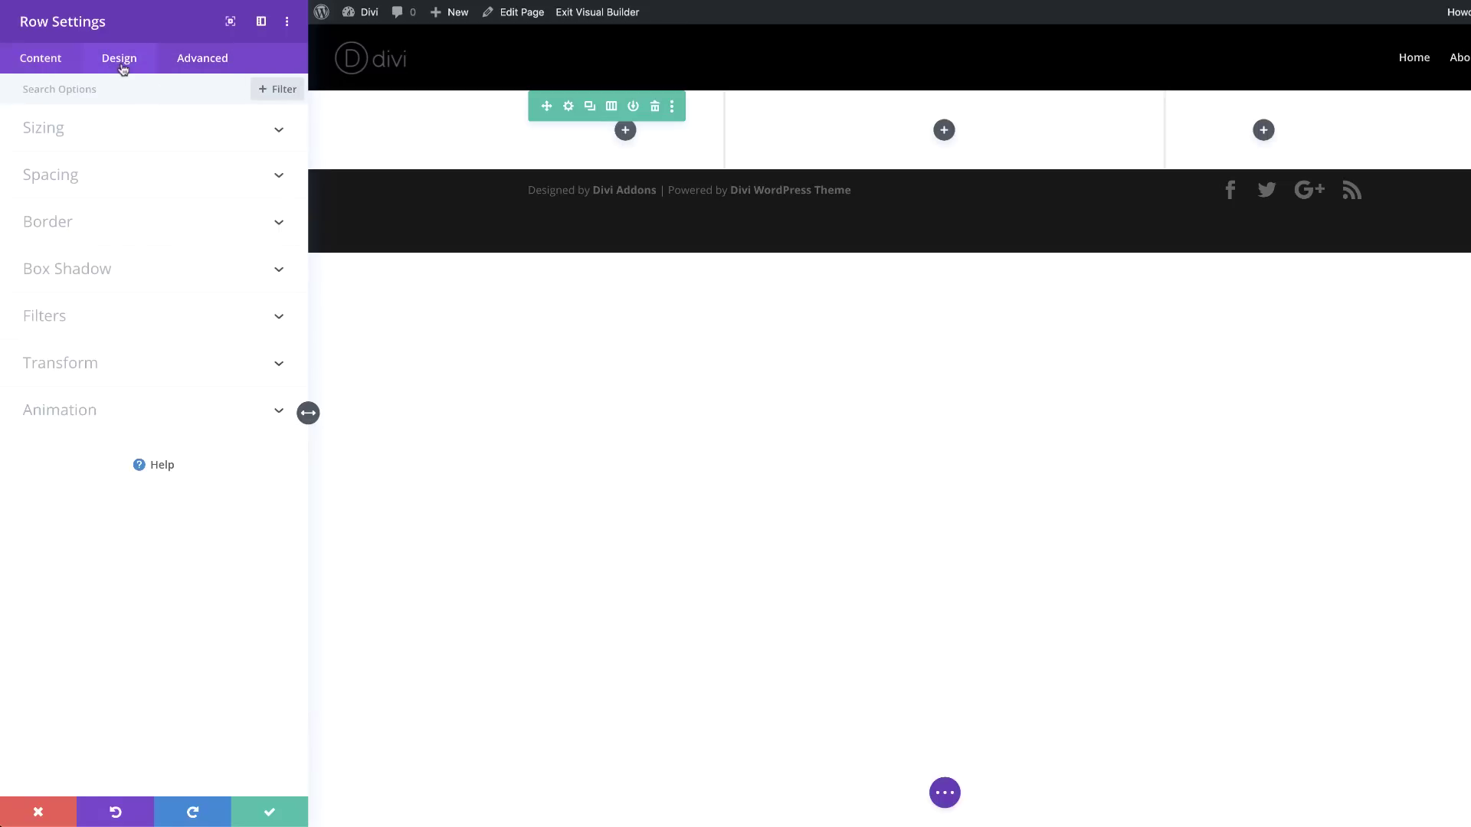
left_click(54, 136)
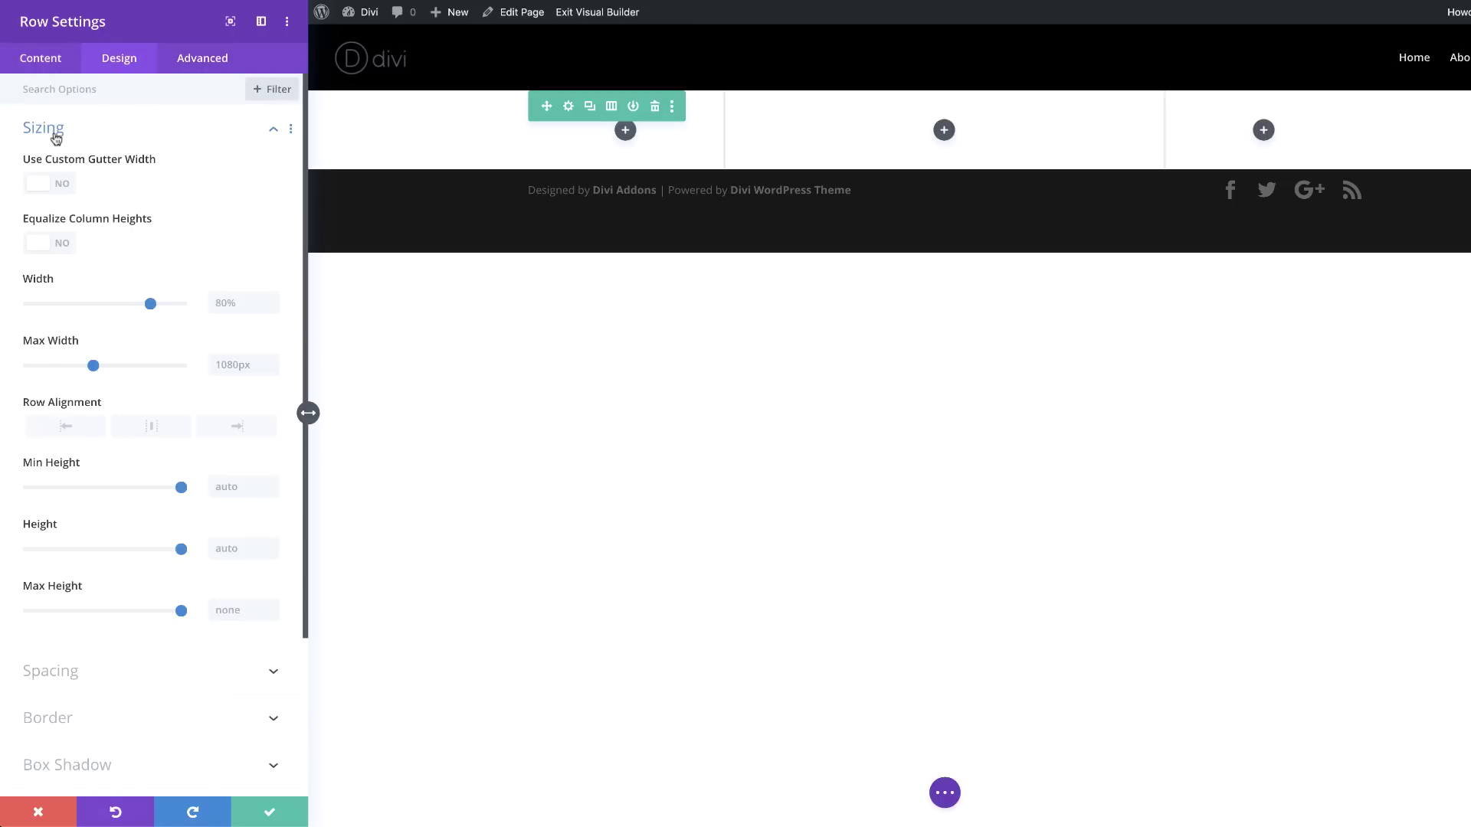
left_click(64, 191)
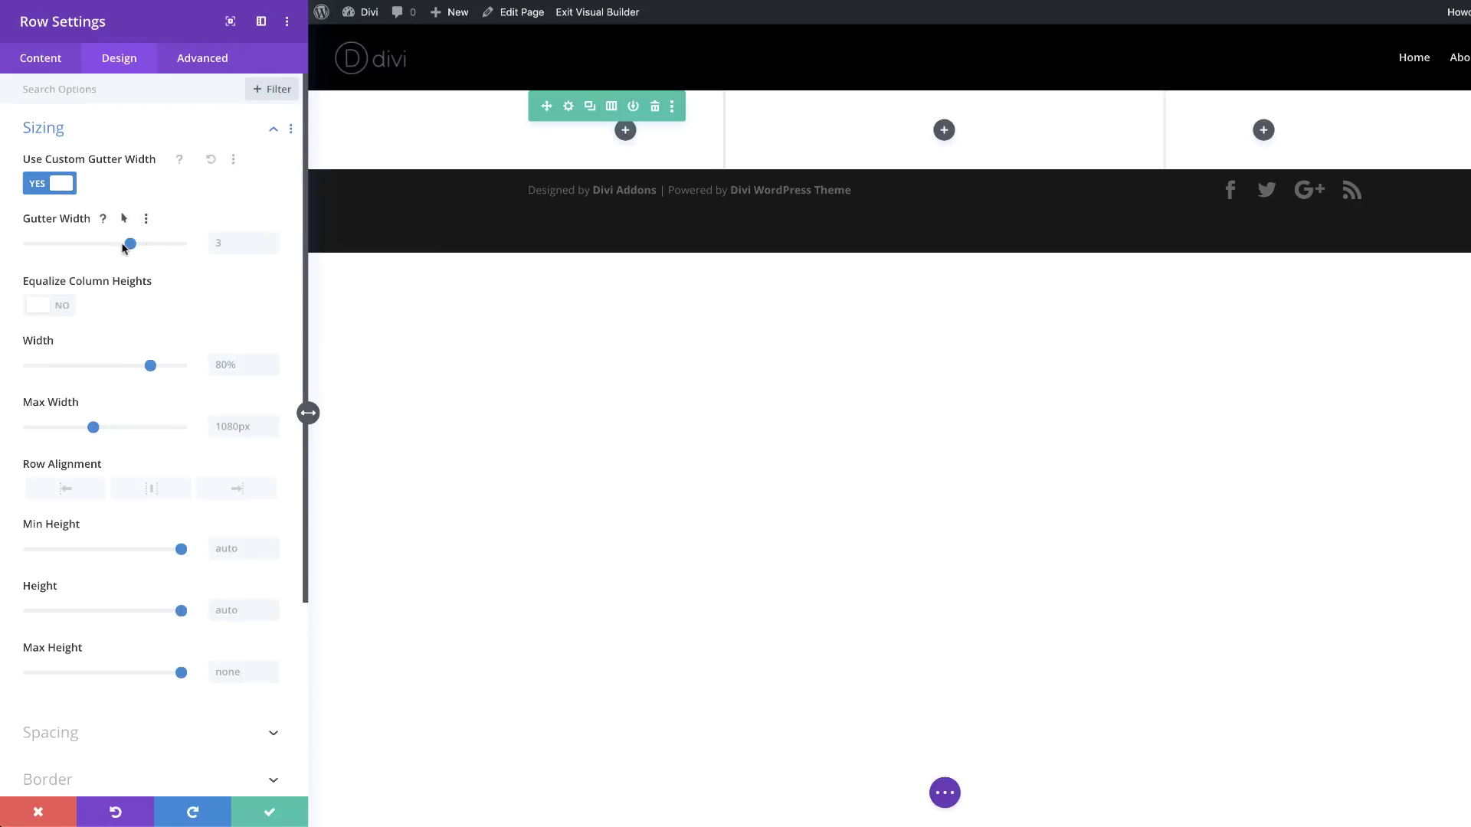
left_click_drag(127, 246, 37, 254)
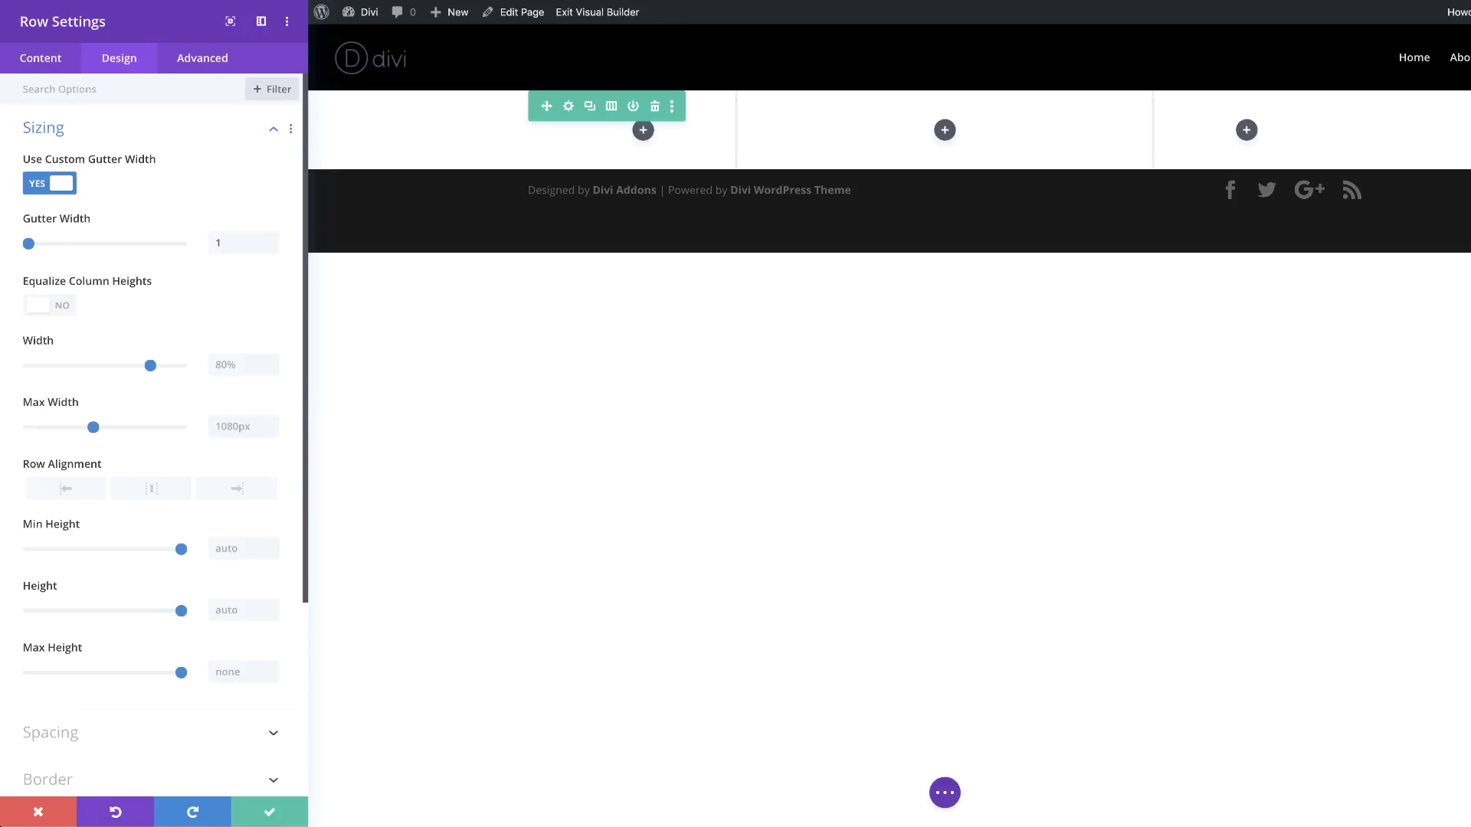
left_click(64, 310)
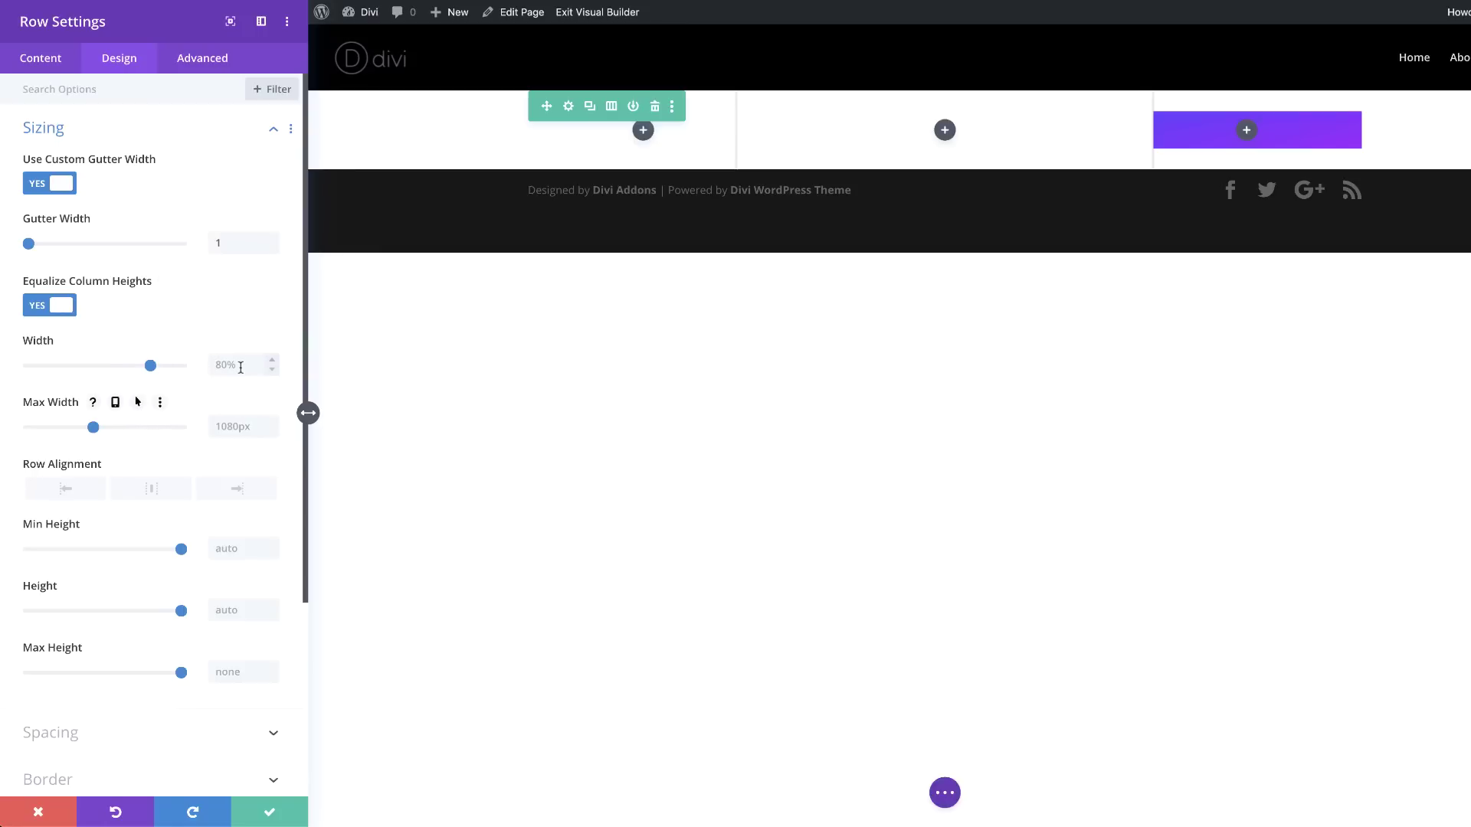
- Set the row's width and max width to 100%, and its top and bottom padding to 0vw
left_click_drag(151, 367, 215, 365)
left_click(225, 427)
type("100%")
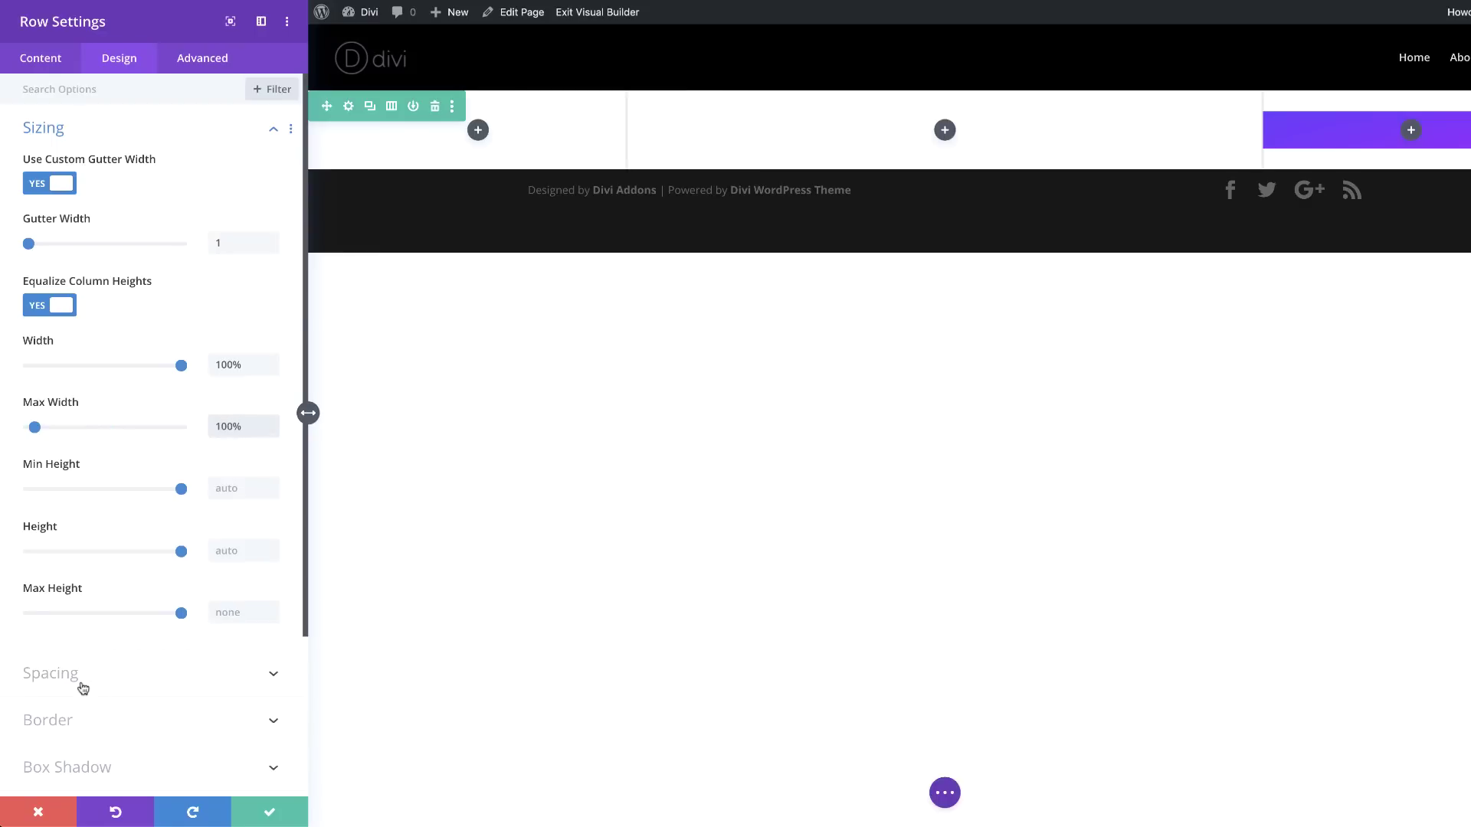
left_click(82, 685)
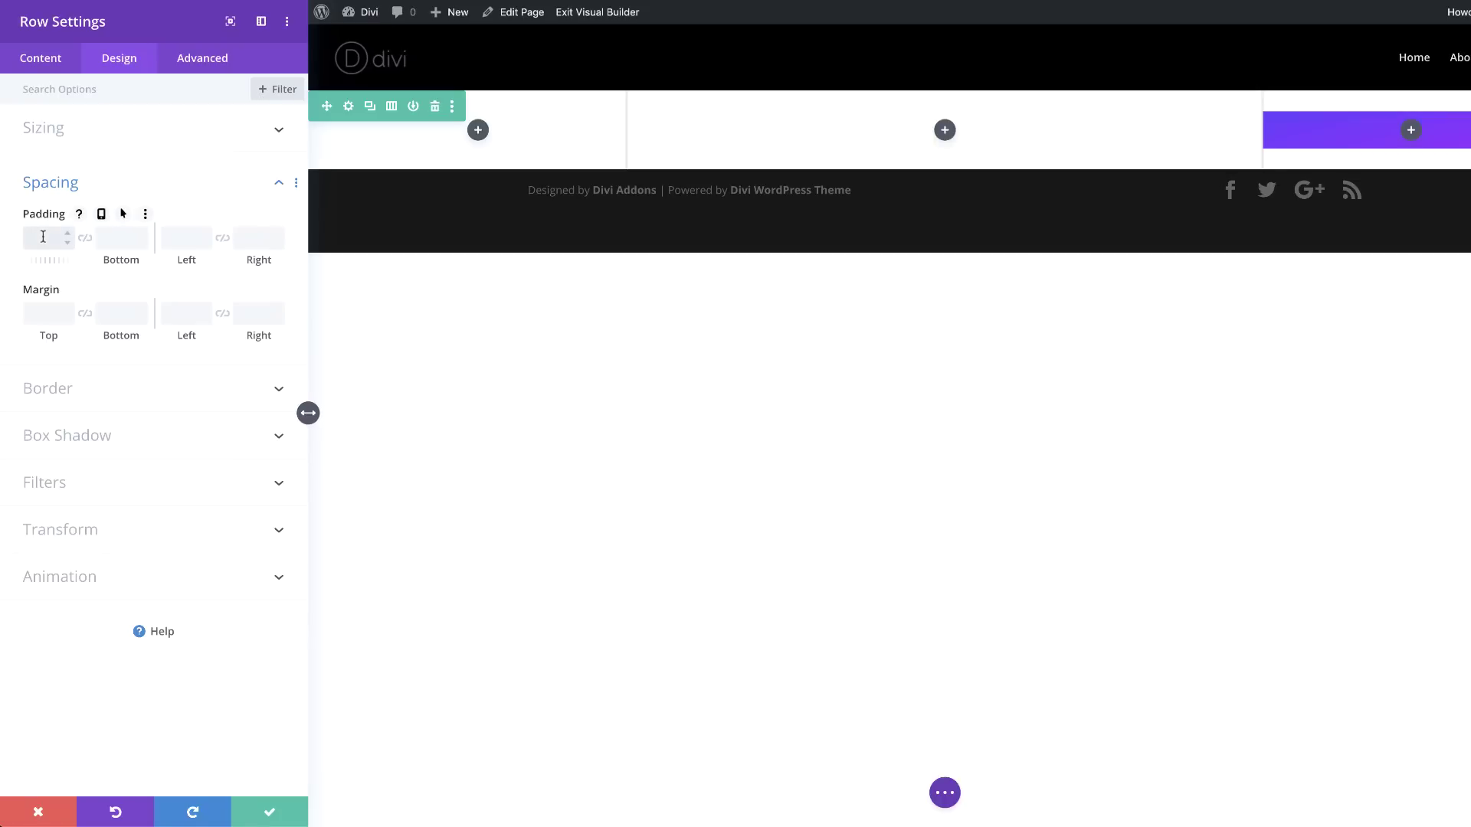
left_click(83, 239)
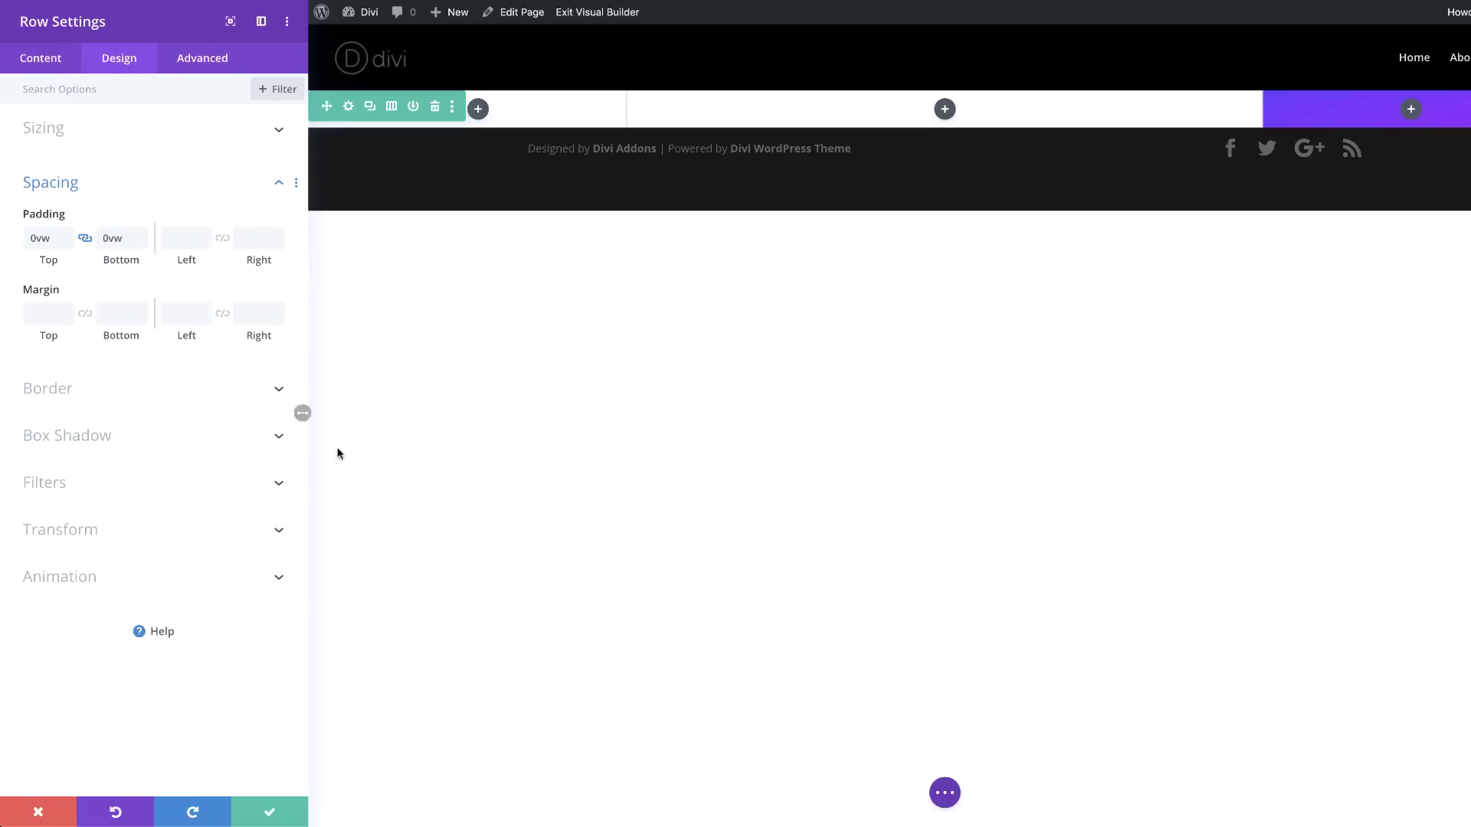
- Set the first column's top and bottom padding to 15vw with the two values linked
left_click(48, 59)
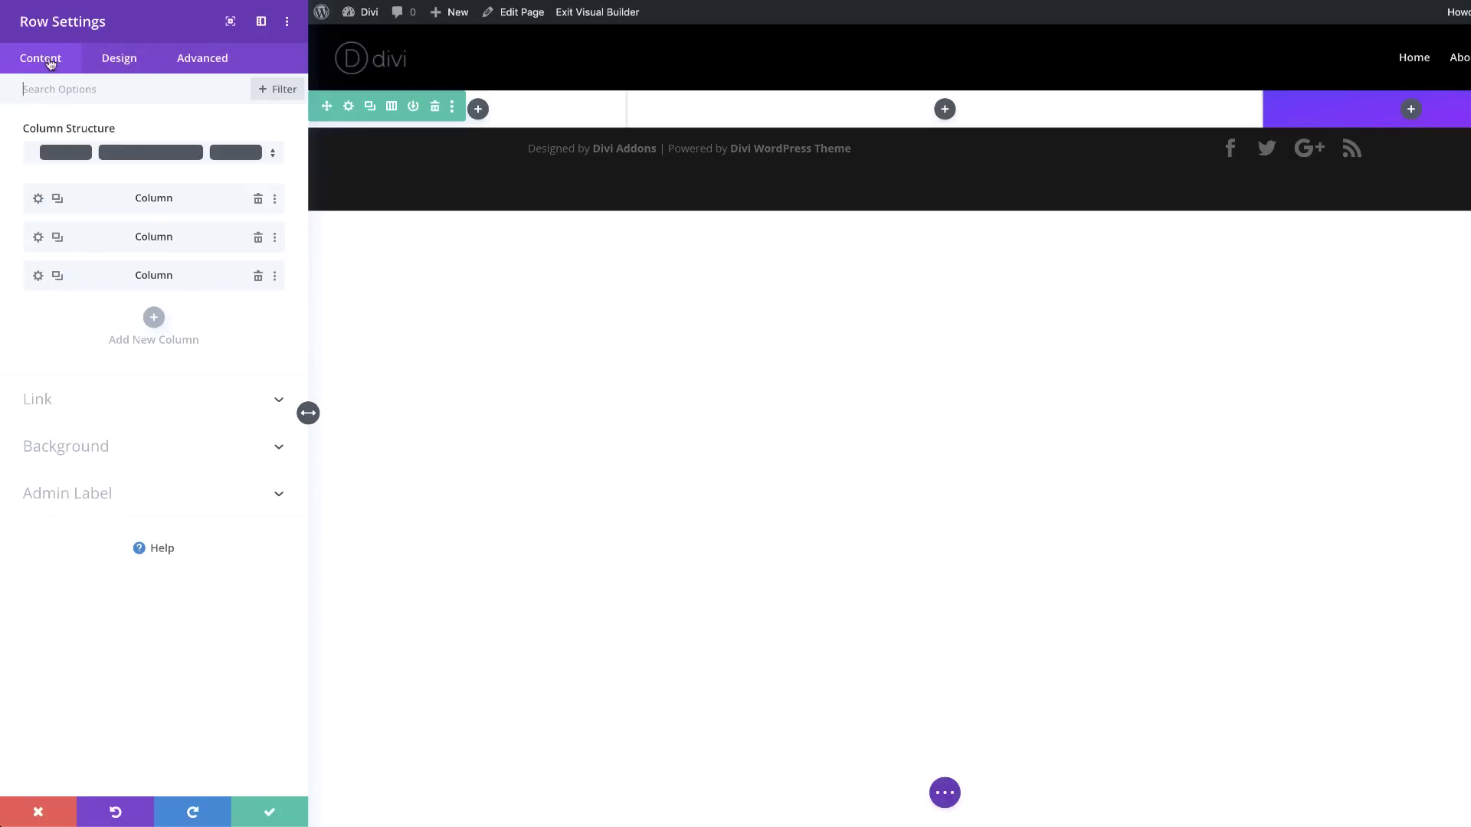
left_click(38, 199)
left_click(118, 59)
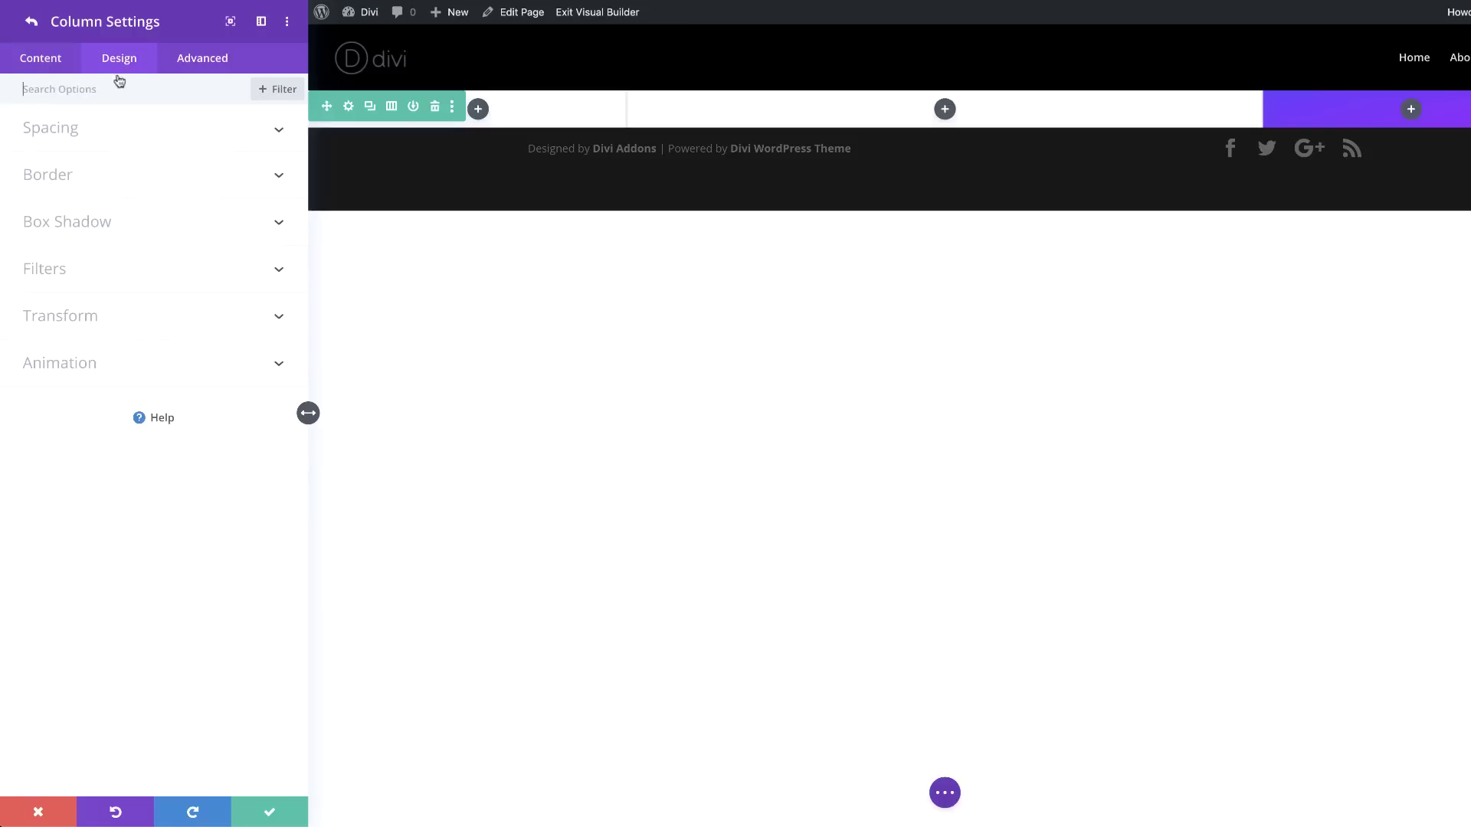
left_click(94, 137)
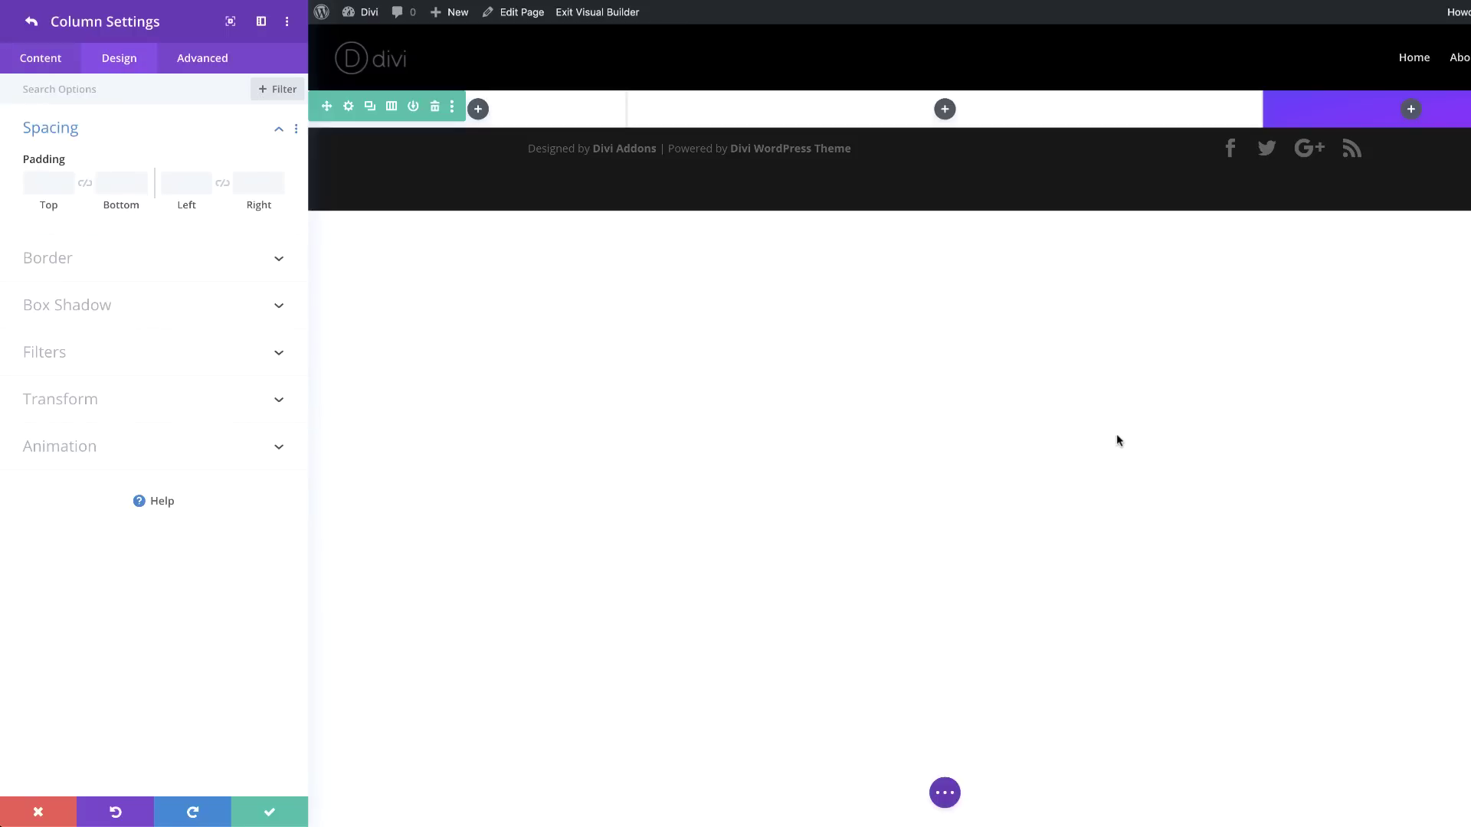
left_click(52, 182)
type("1")
double_click(45, 183)
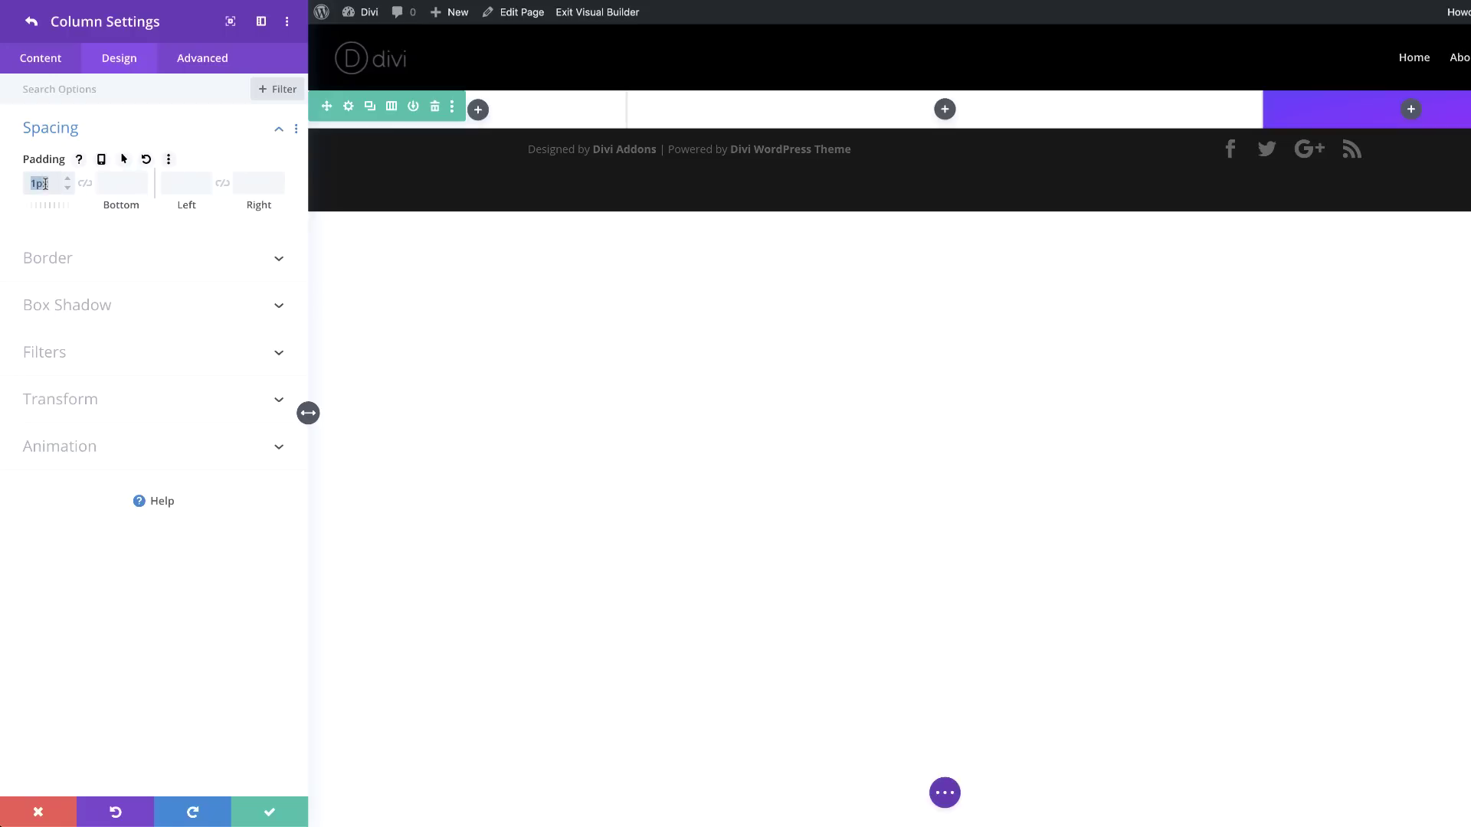
type("15vw")
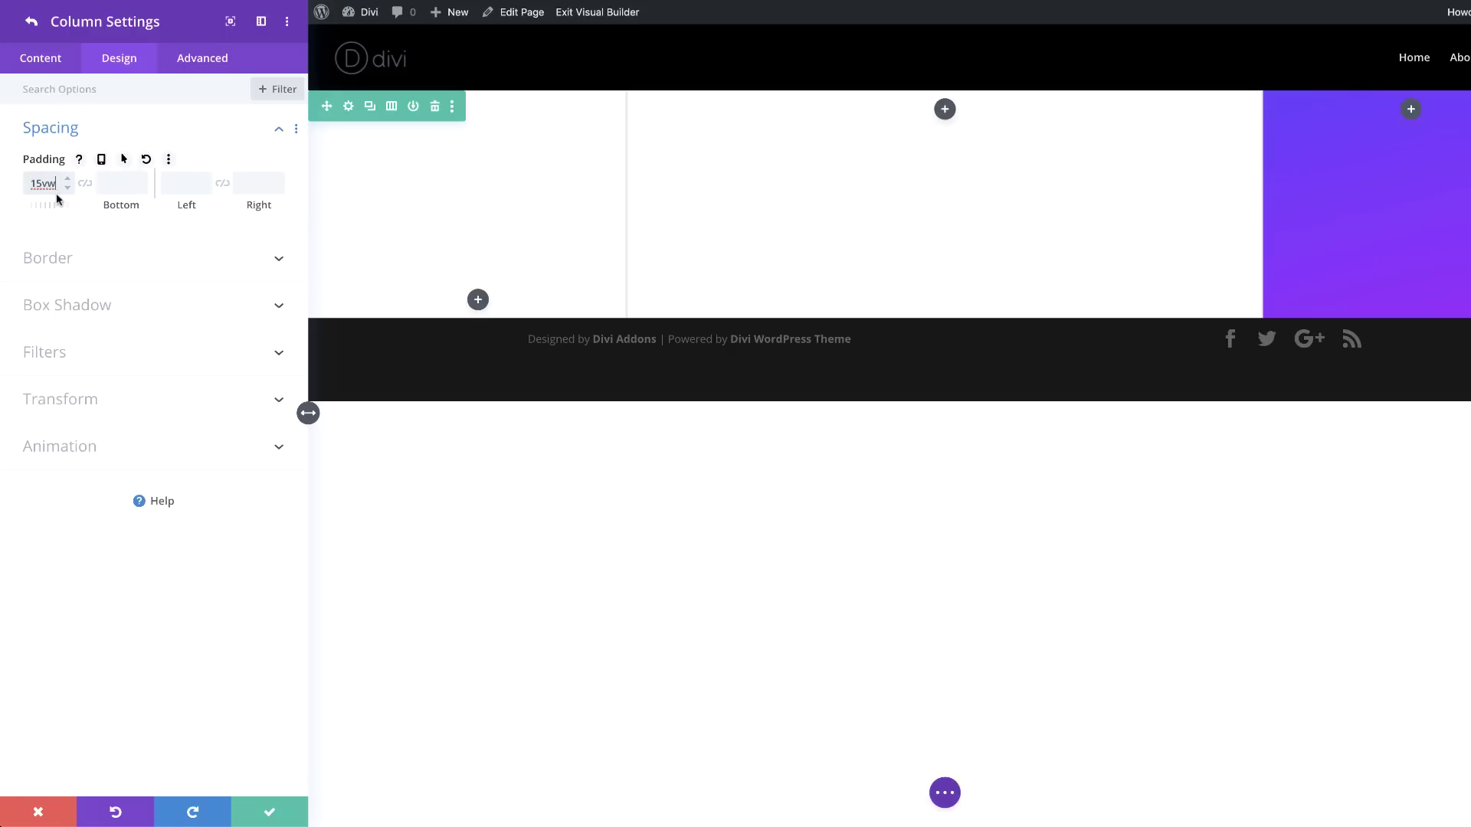
left_click(85, 185)
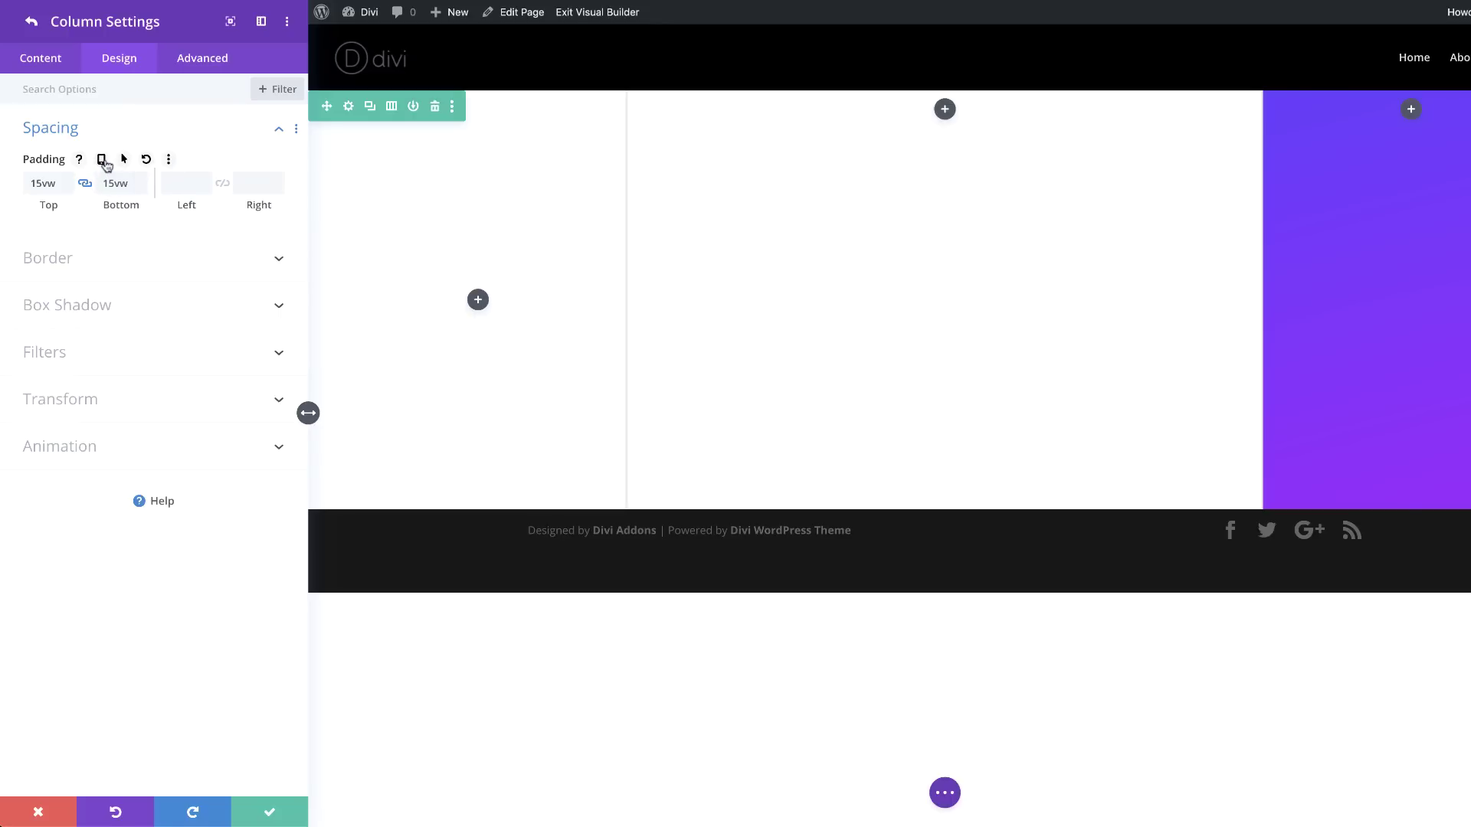
- Enable responsive padding for the first column and set its tablet top and bottom padding to 10vw
left_click(104, 162)
left_click(143, 190)
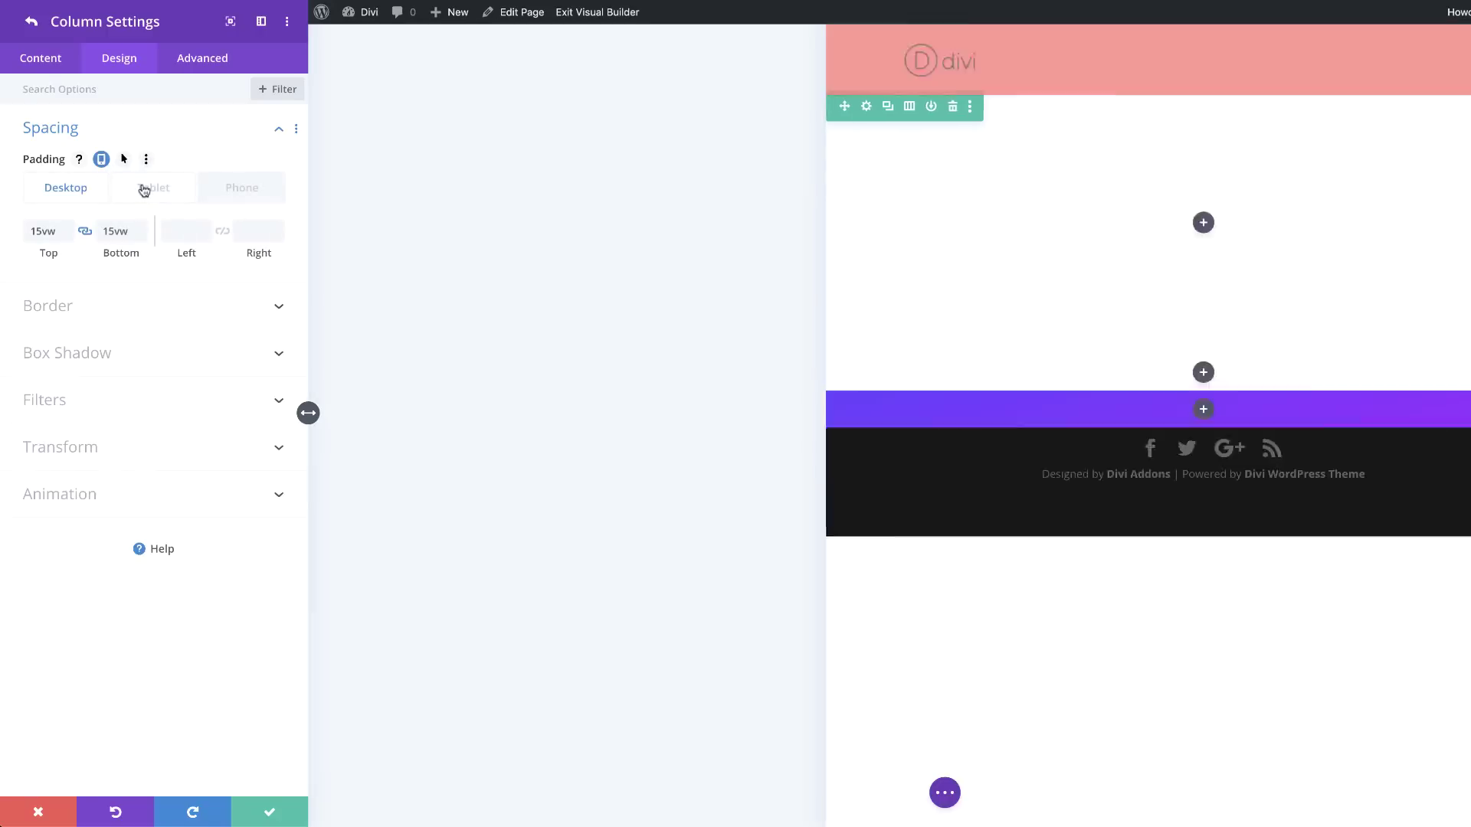
left_click(40, 232)
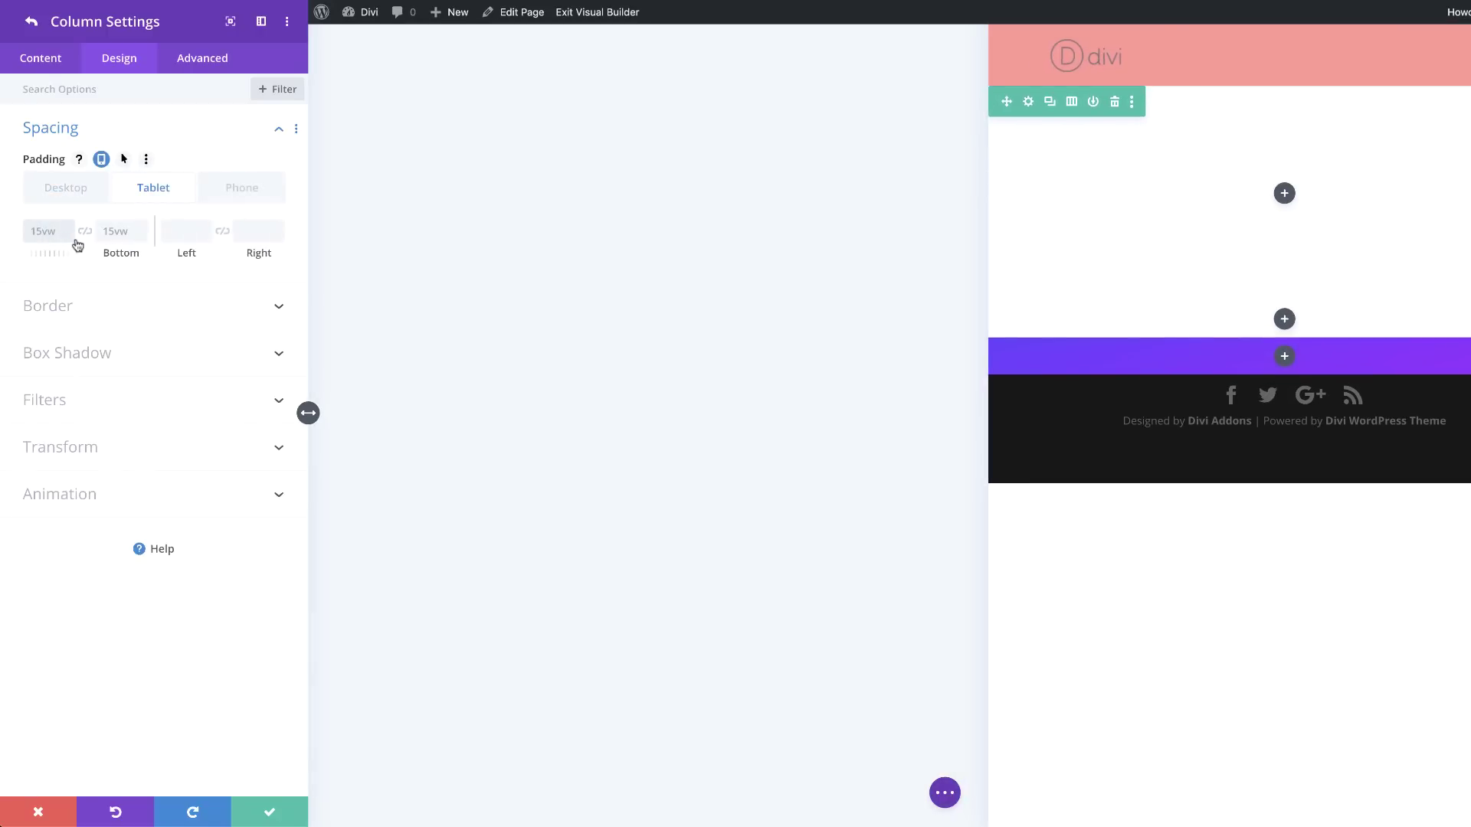
type("10vw")
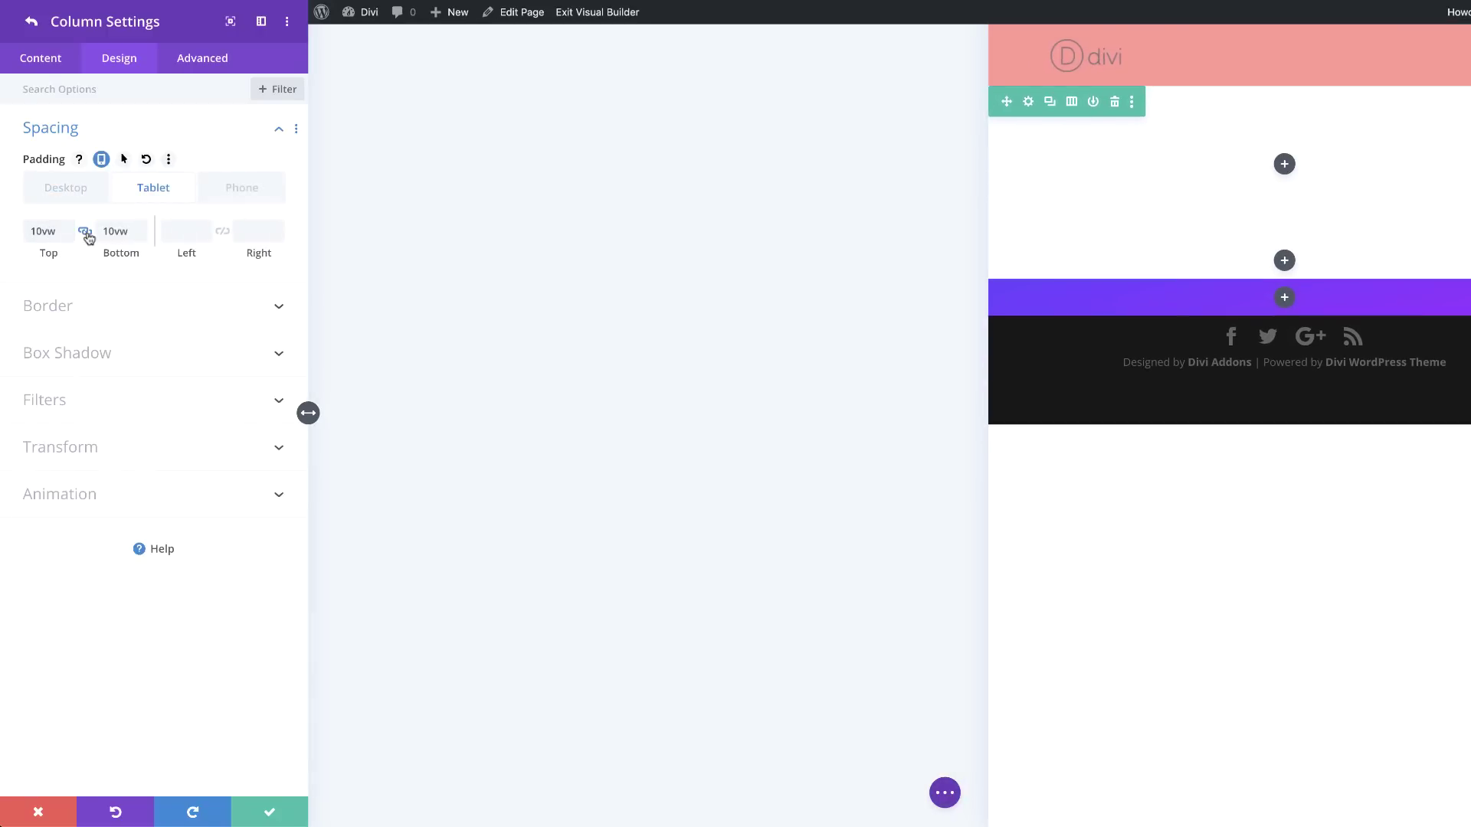
left_click(247, 193)
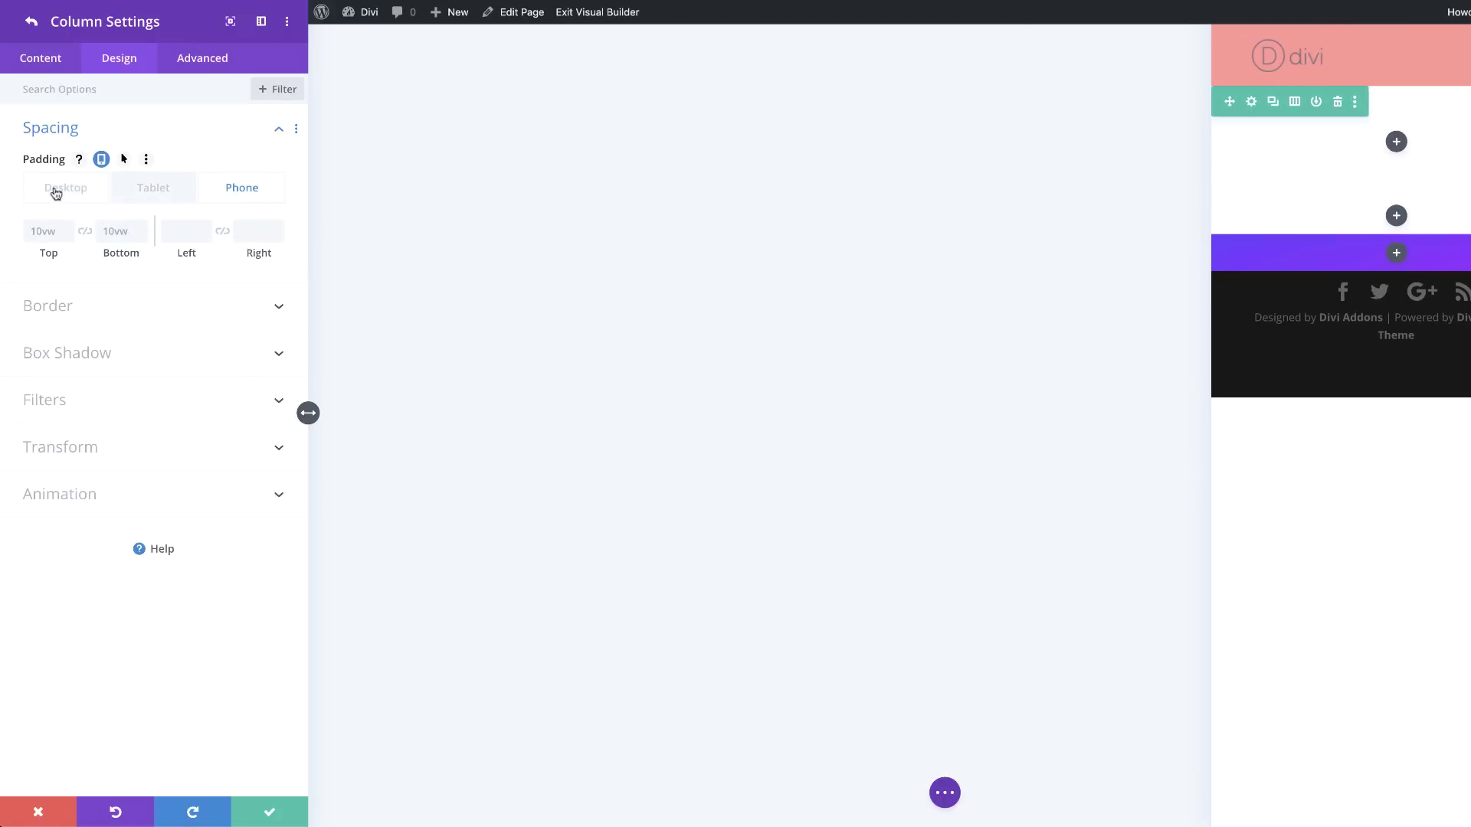
left_click(56, 193)
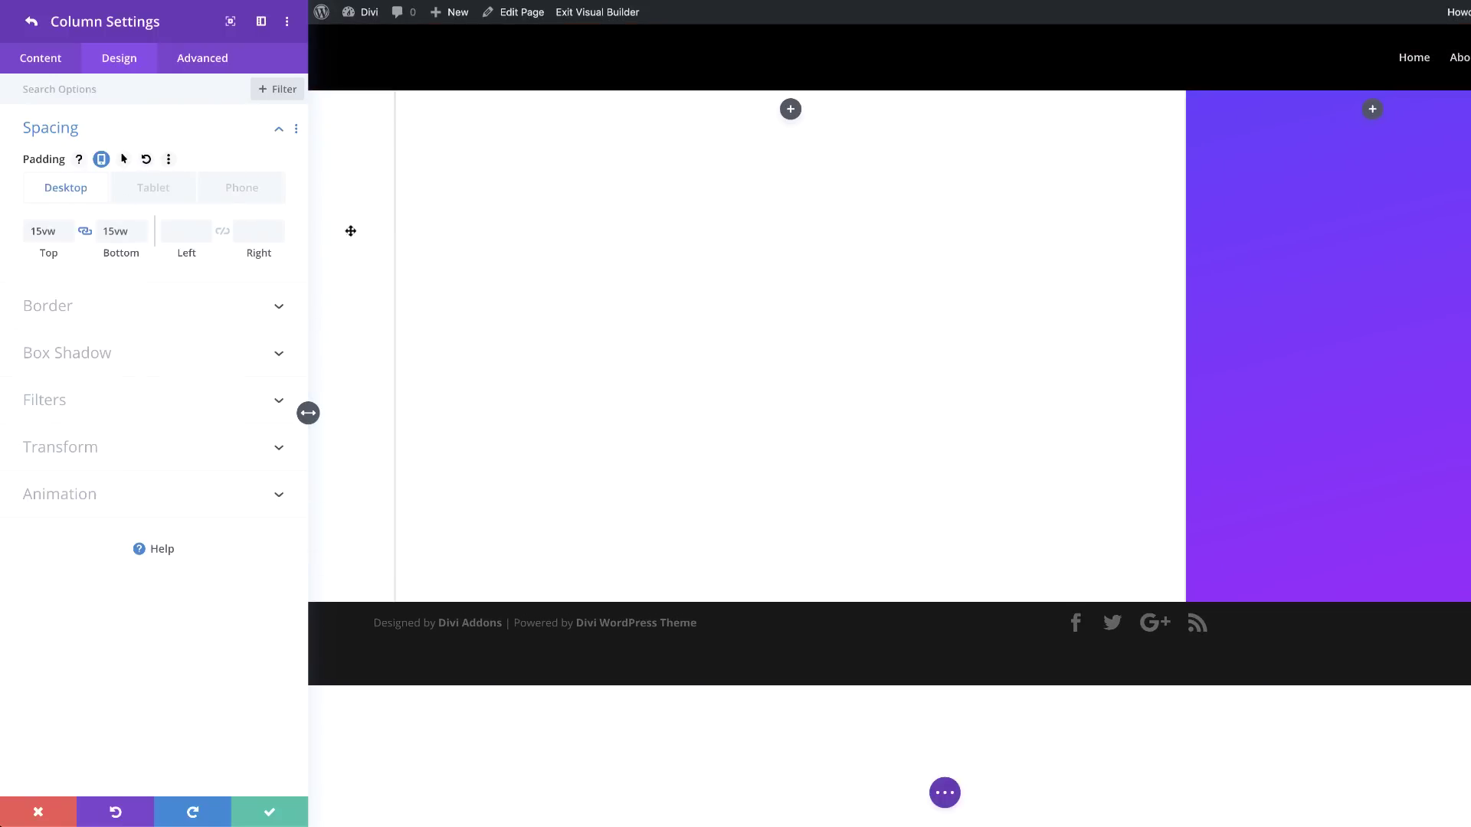
- Remove the first column's desktop bottom padding and return to the row settings
key("ctrl+z")
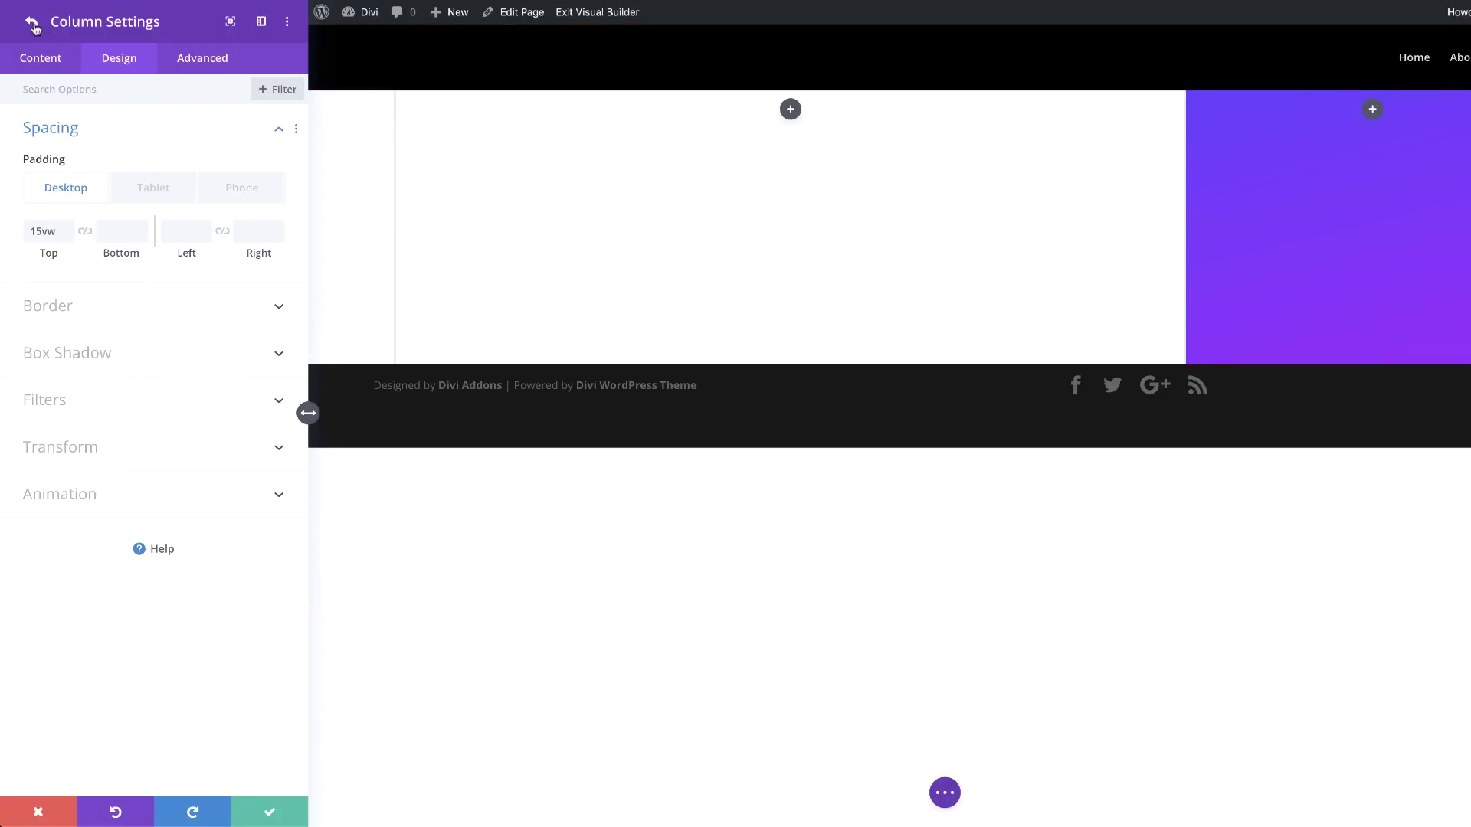
left_click(33, 26)
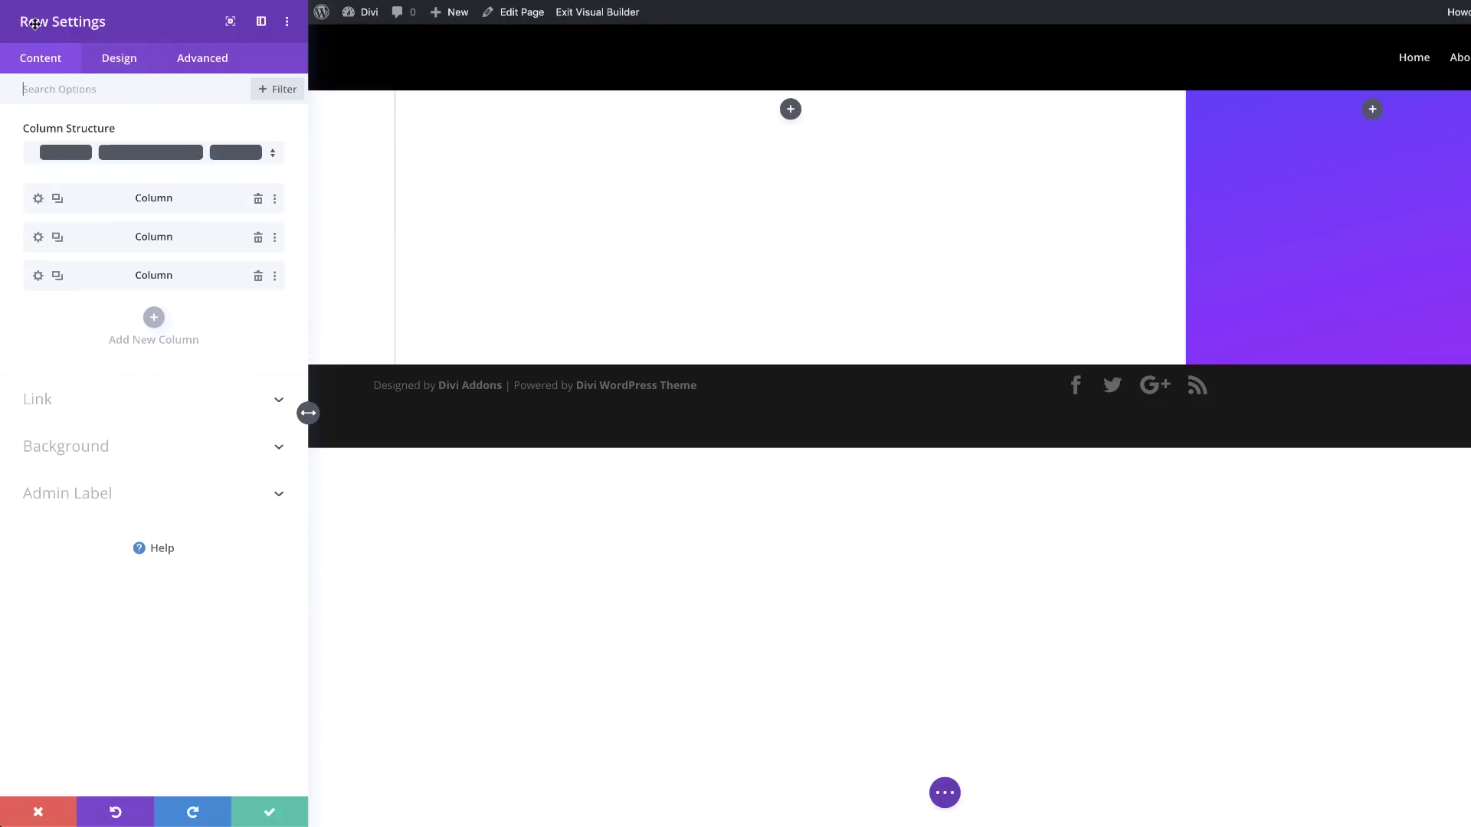
- Set the second column's bottom padding to 15vw
left_click(35, 240)
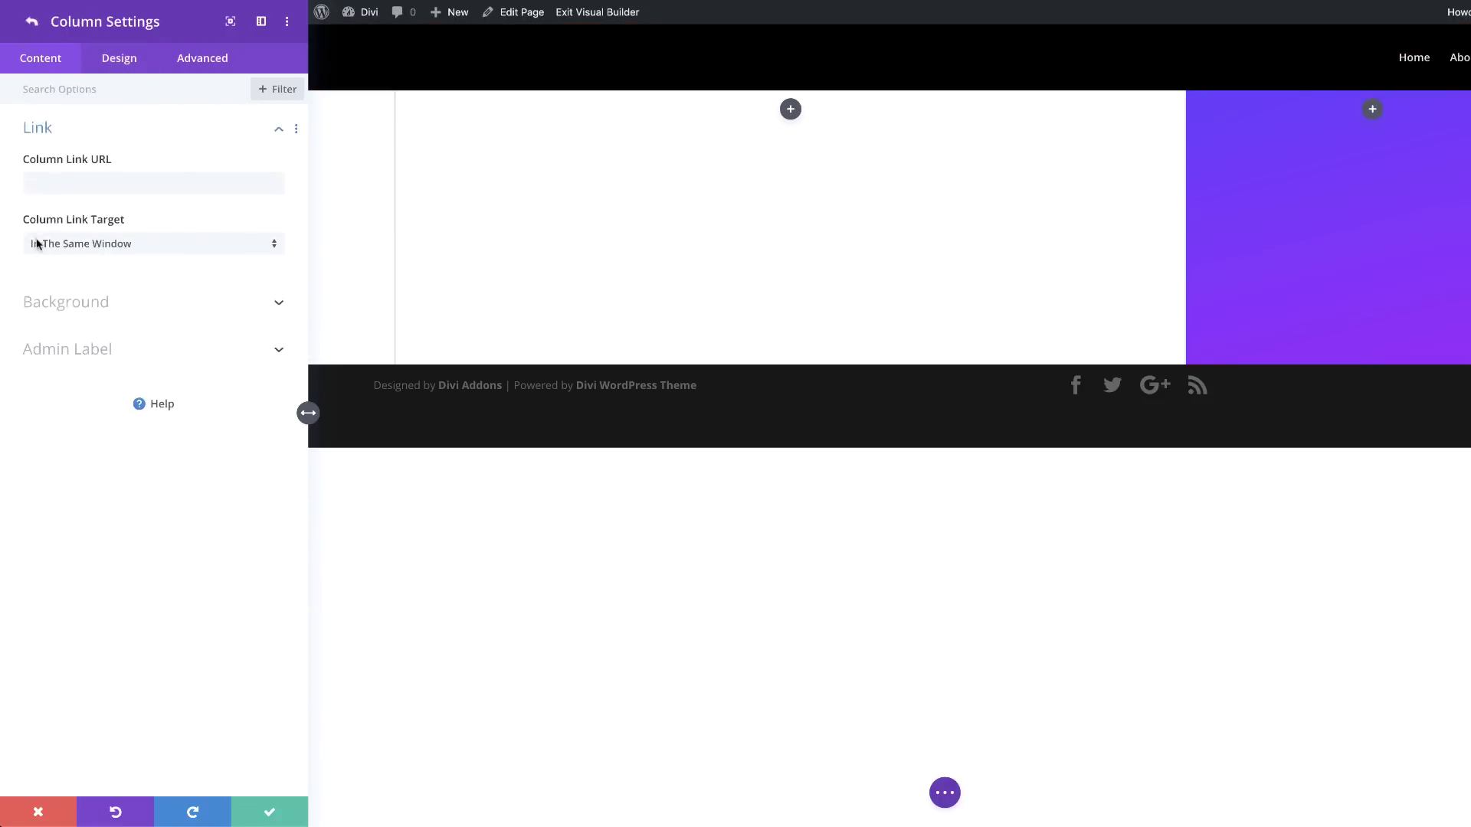
left_click(121, 59)
left_click(83, 144)
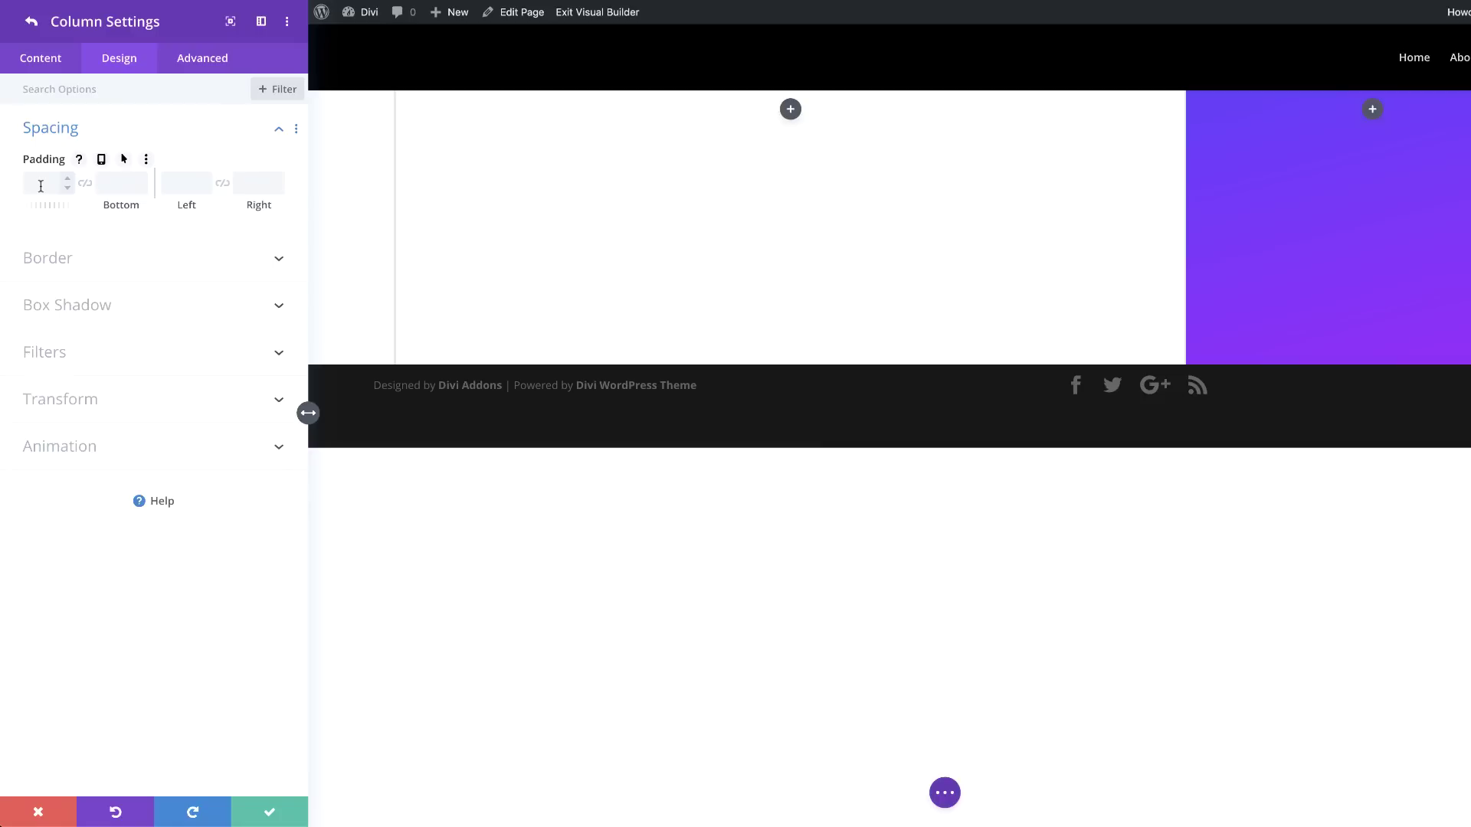
left_click(111, 182)
type("15vw")
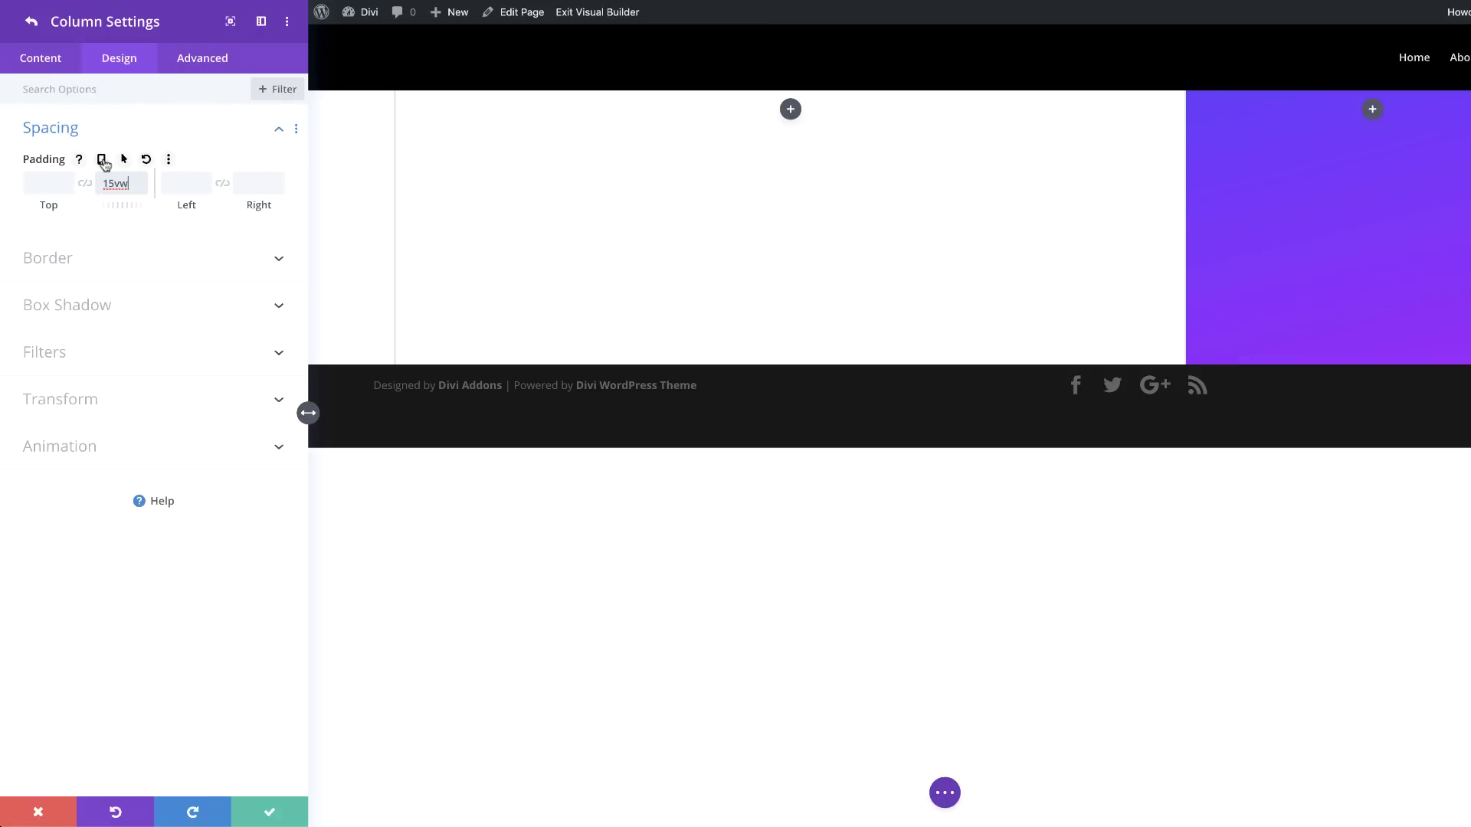
- Enable responsive padding for the second column, set its tablet and phone bottom padding to 10vw, and return to the row settings
left_click(102, 159)
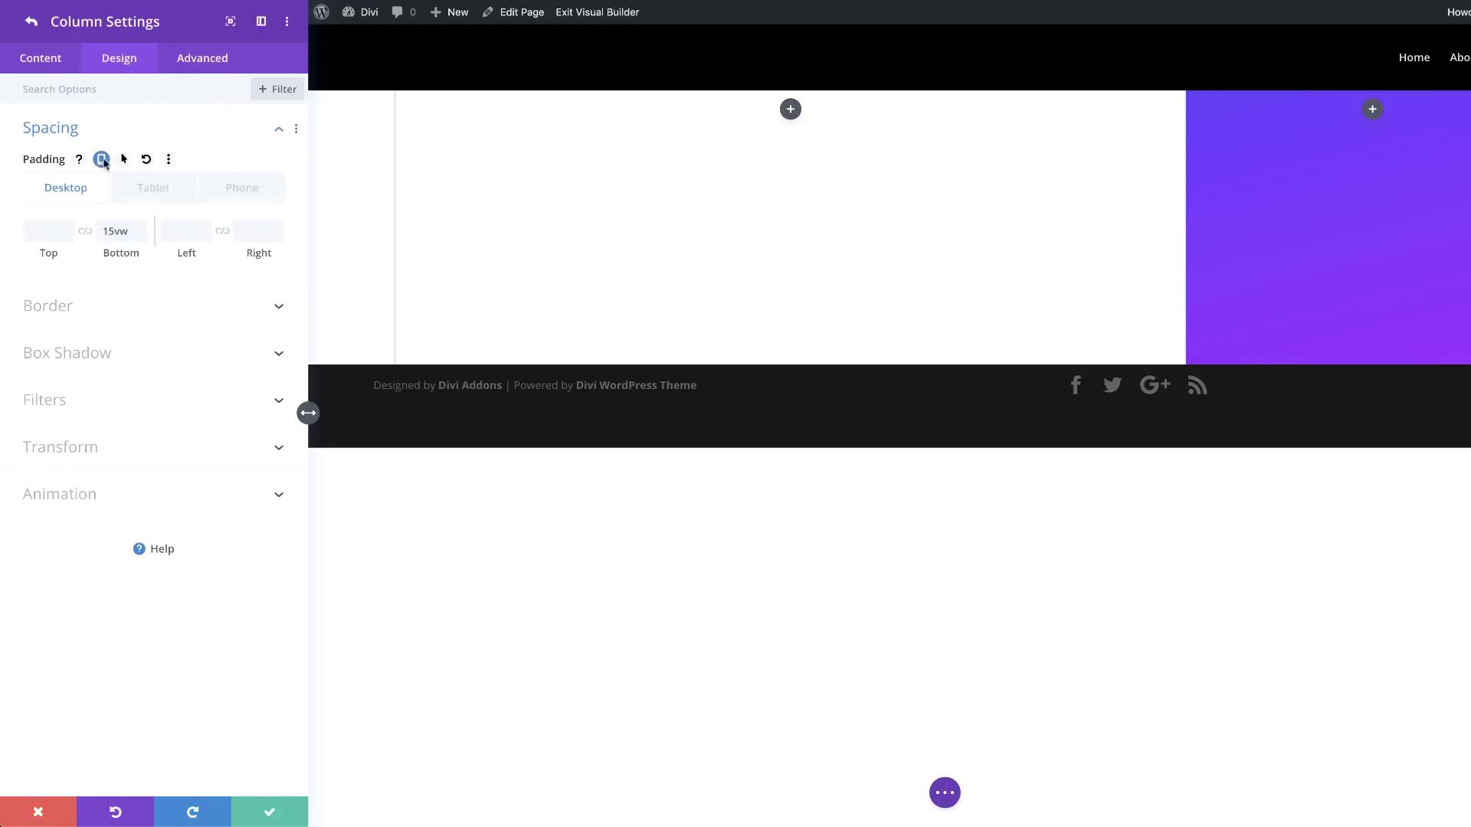
left_click(157, 192)
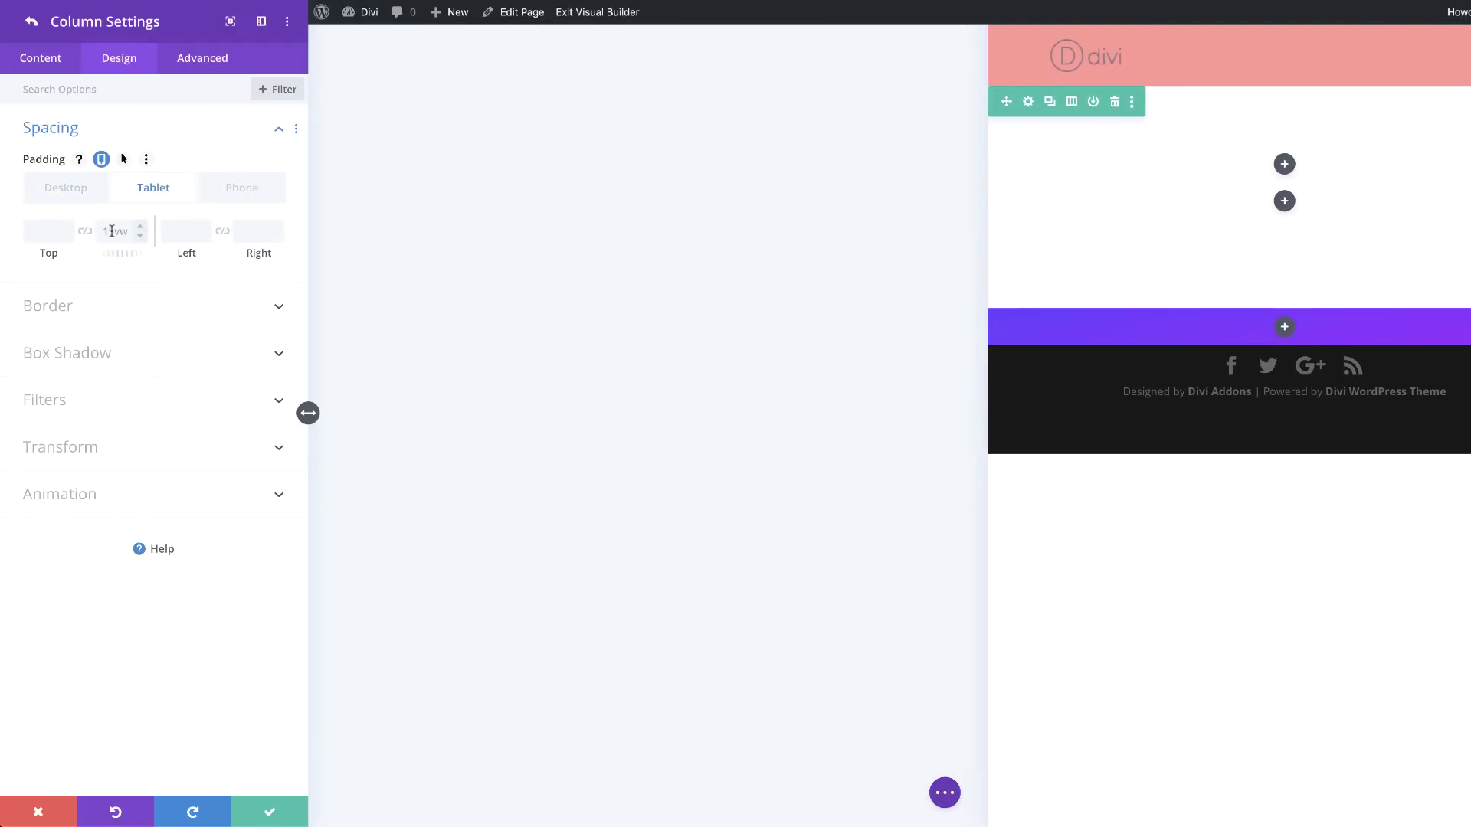
left_click(119, 232)
type("10vw")
left_click(237, 190)
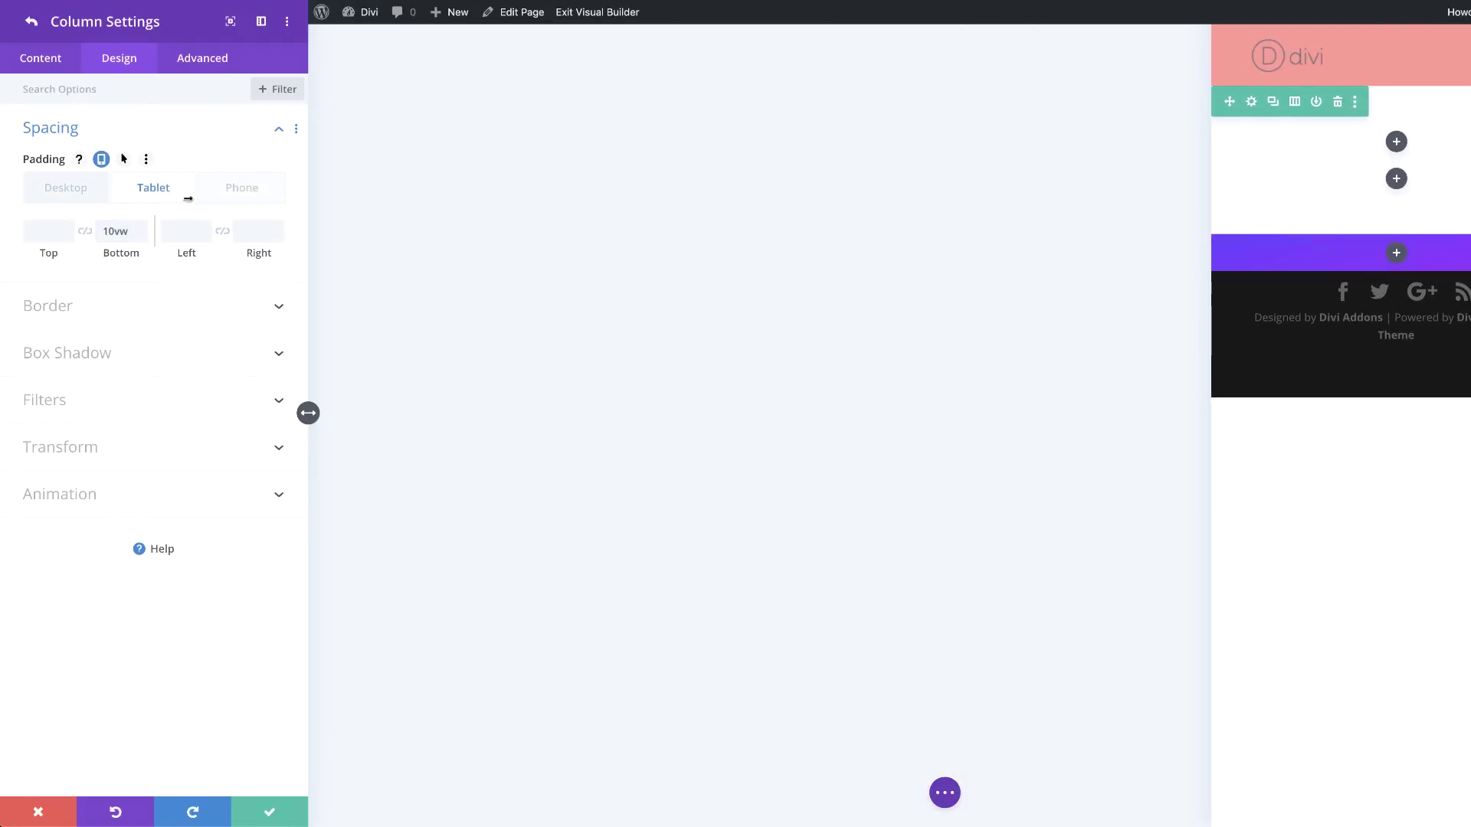
left_click(120, 232)
type("10vw")
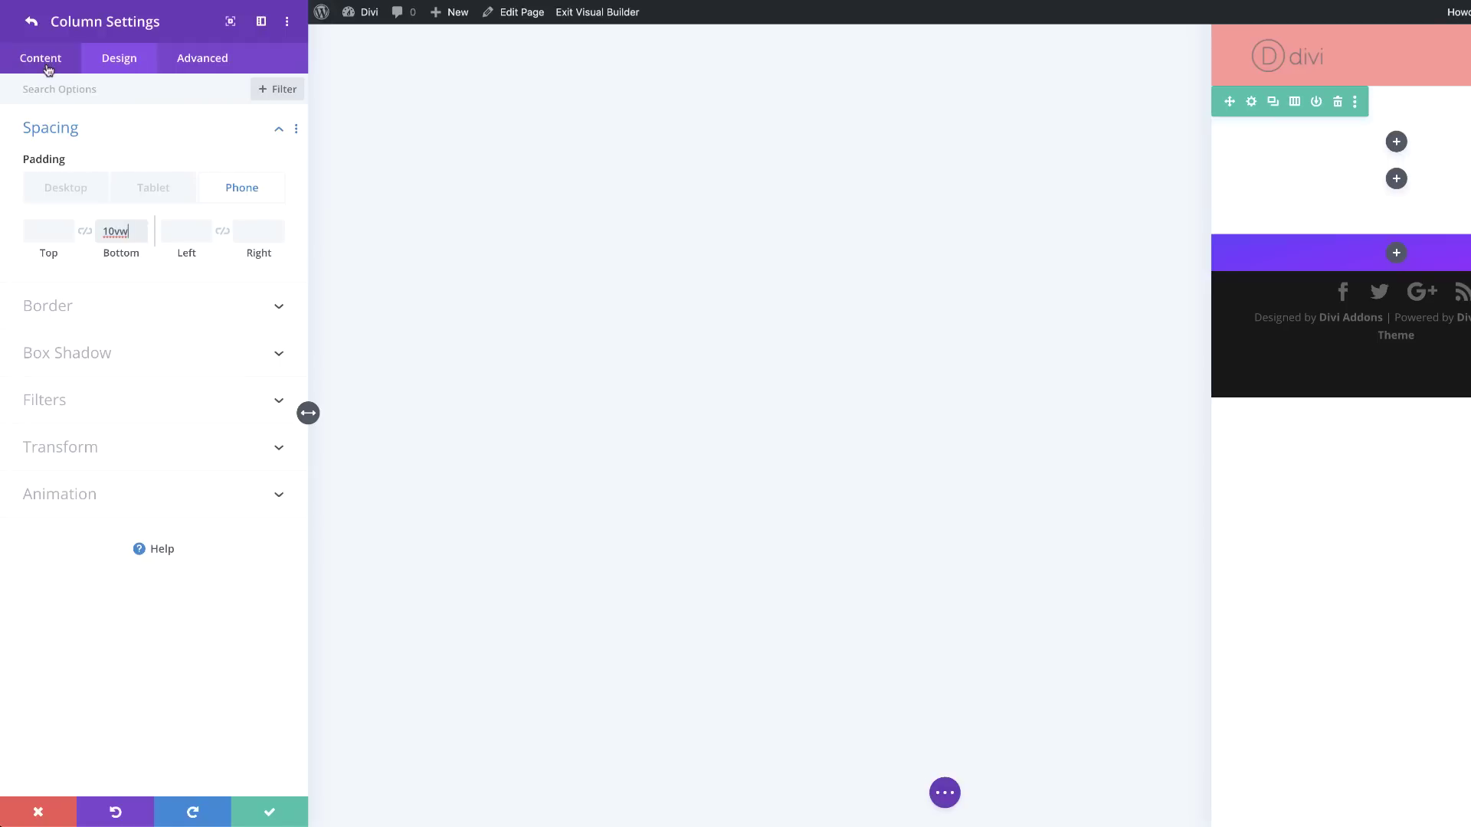
left_click(34, 25)
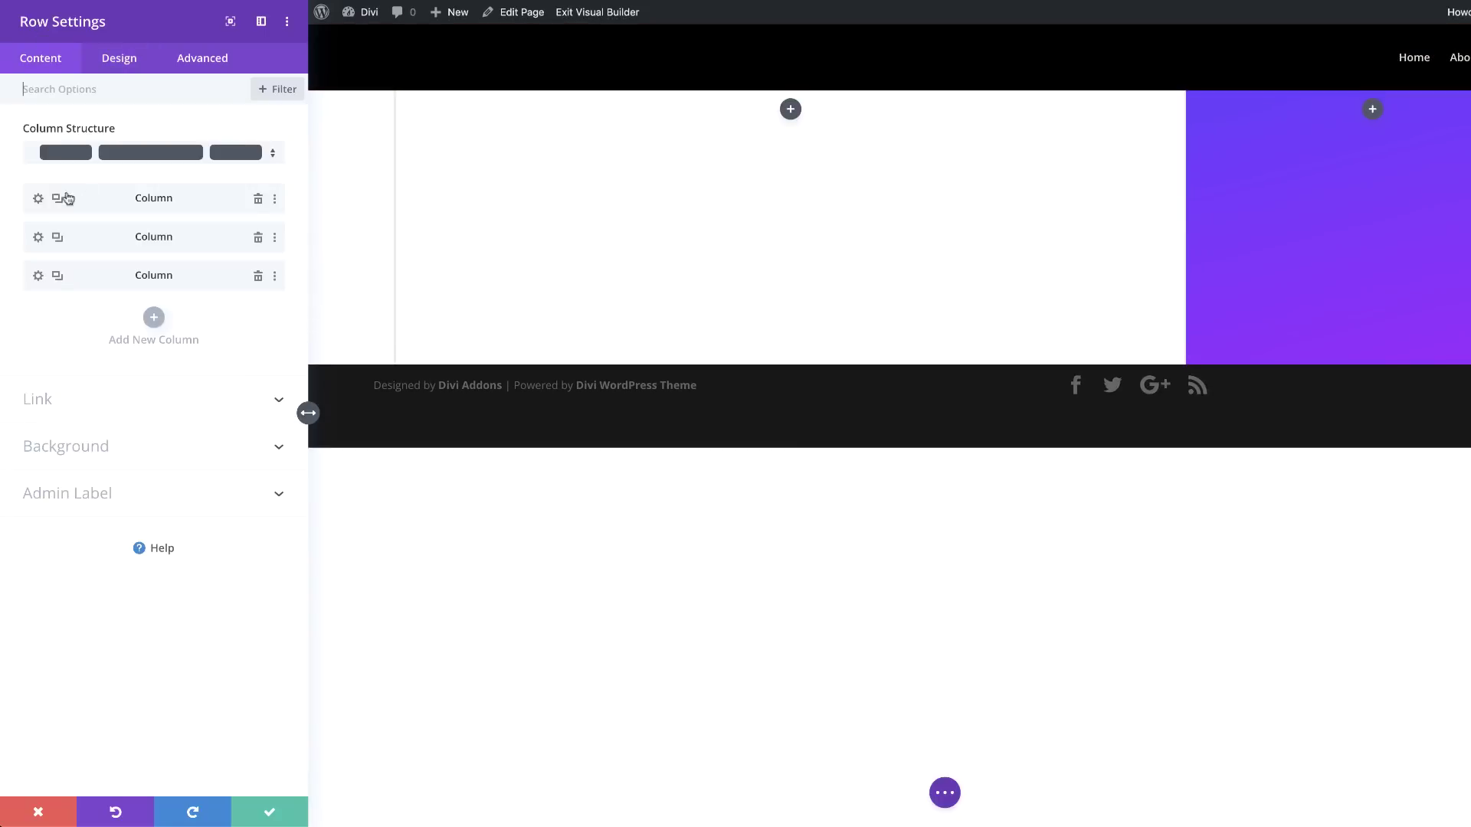
- Check the first column's desktop padding values and return to the row settings
left_click(38, 199)
left_click(119, 68)
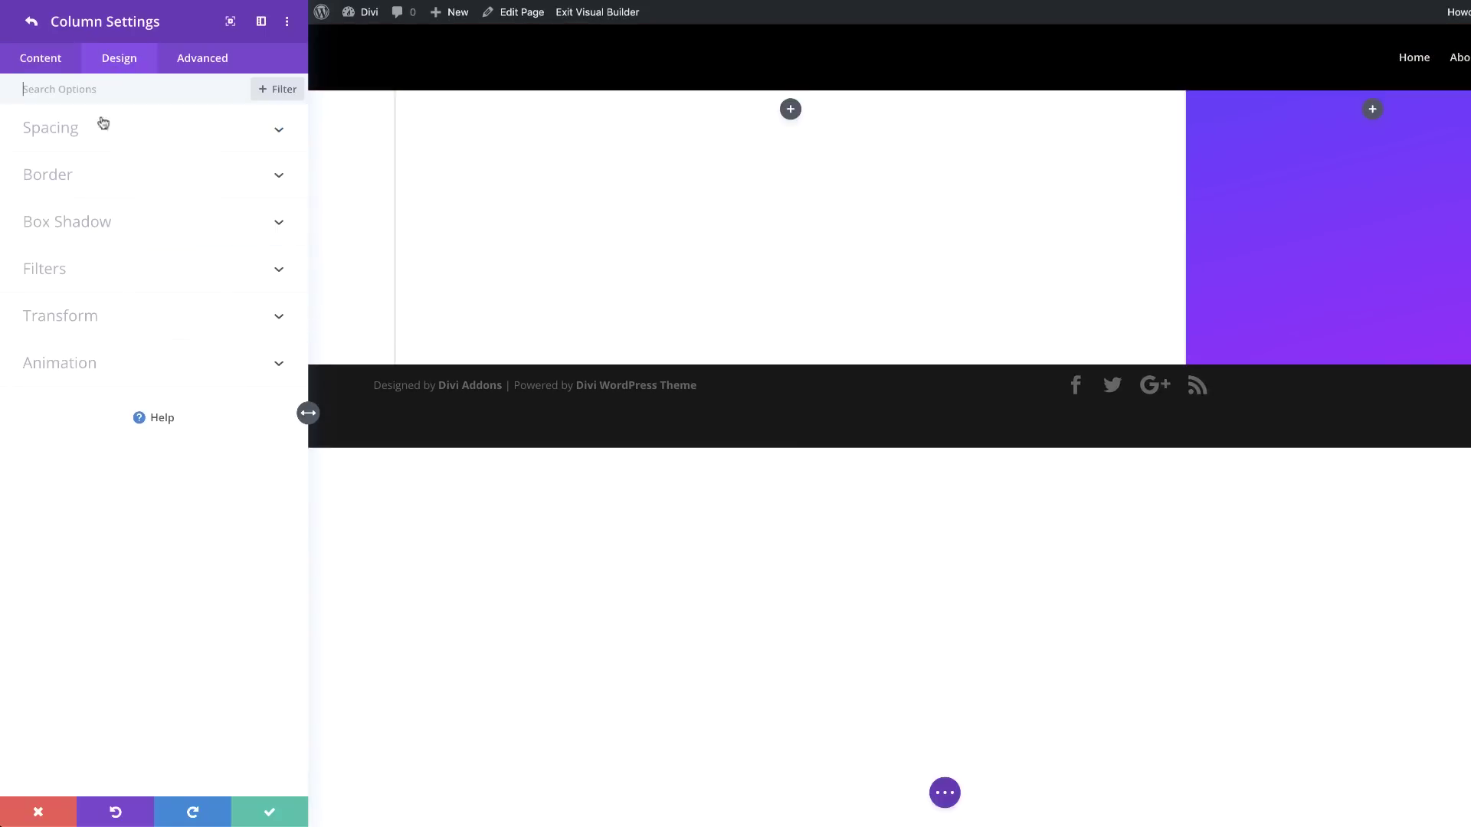
left_click(69, 130)
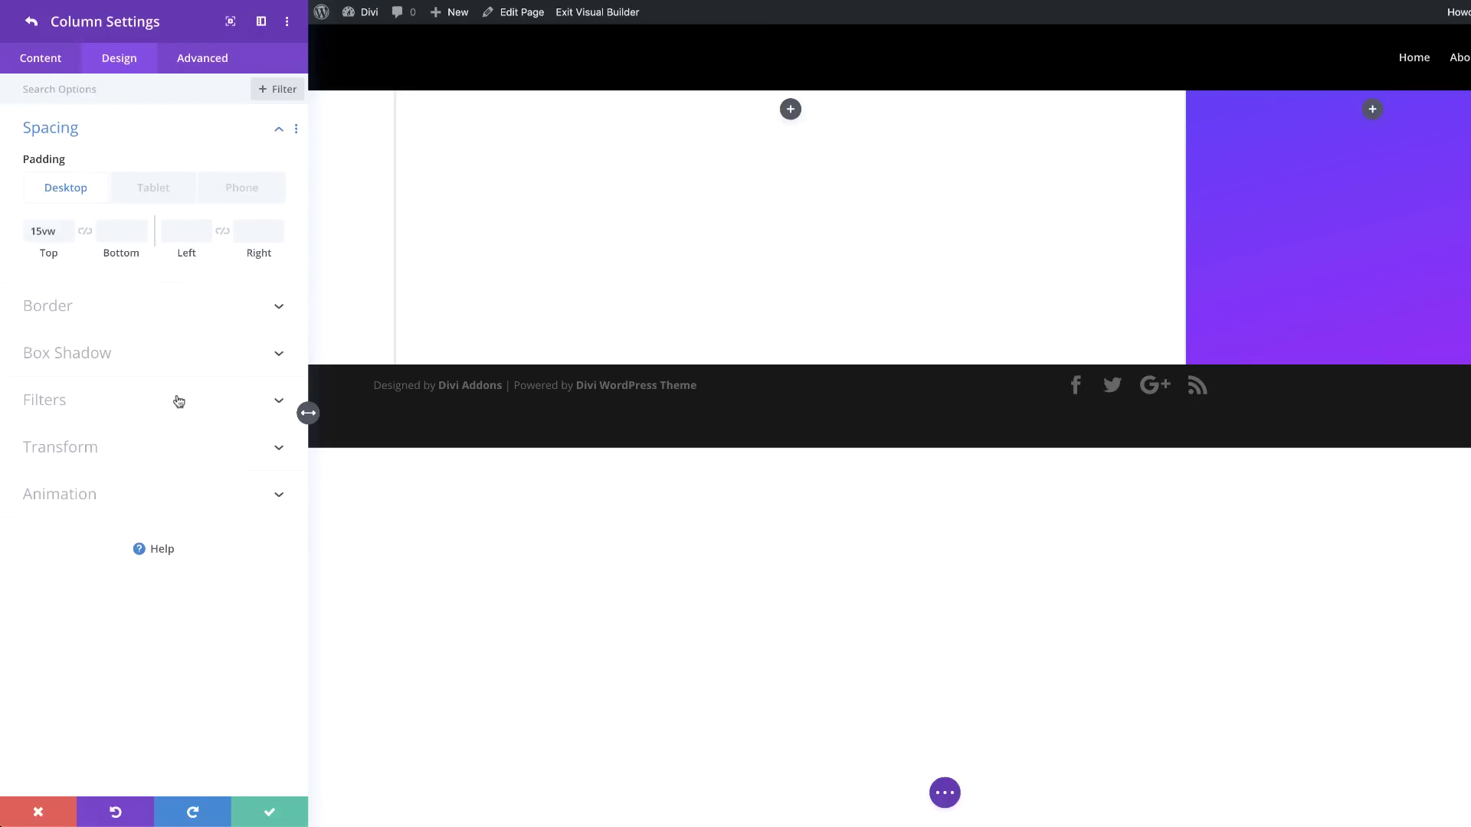
left_click(31, 21)
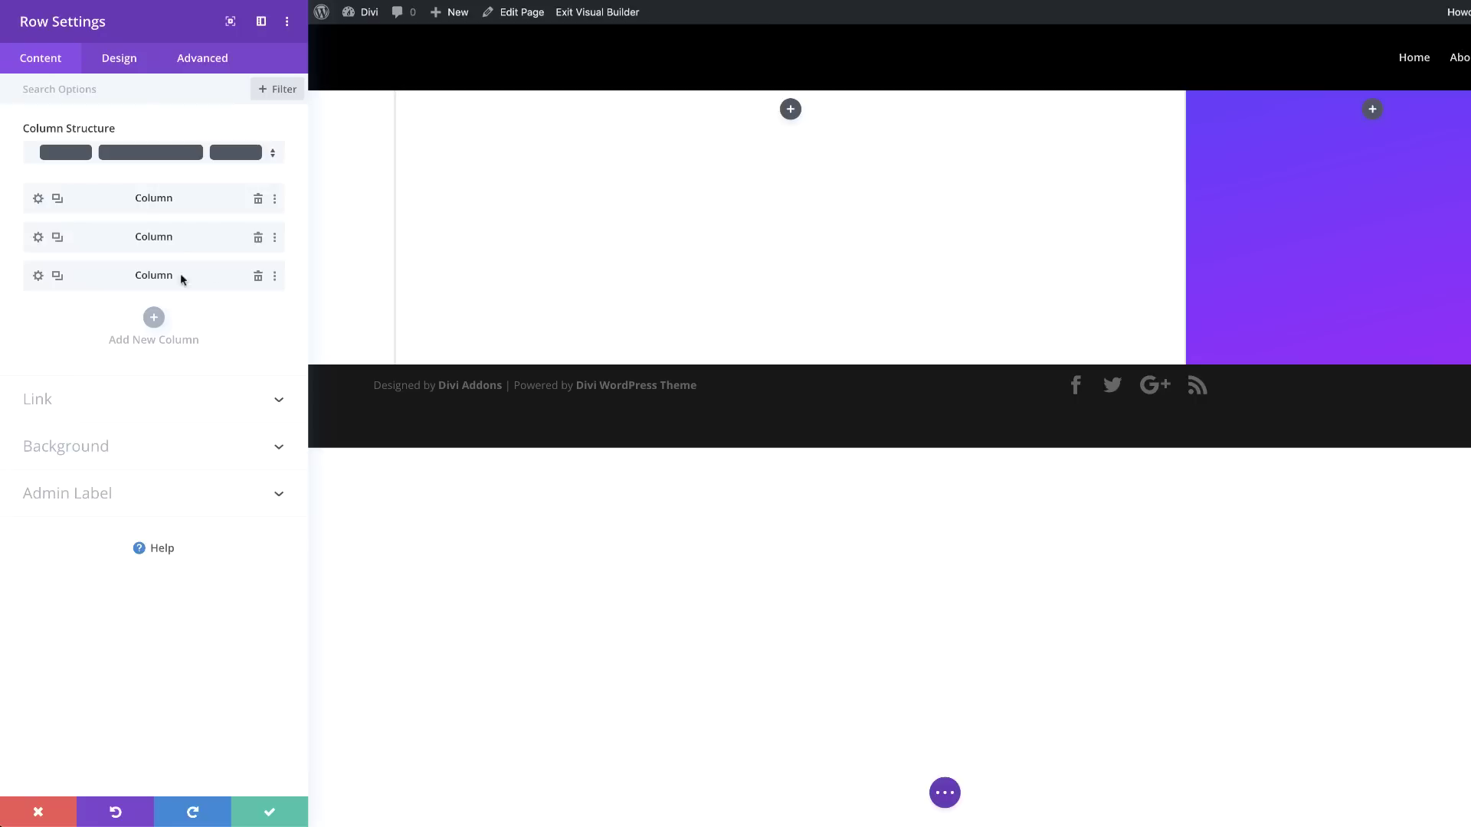
- Assign the CSS ID style-scrollbar to the second column
left_click(38, 239)
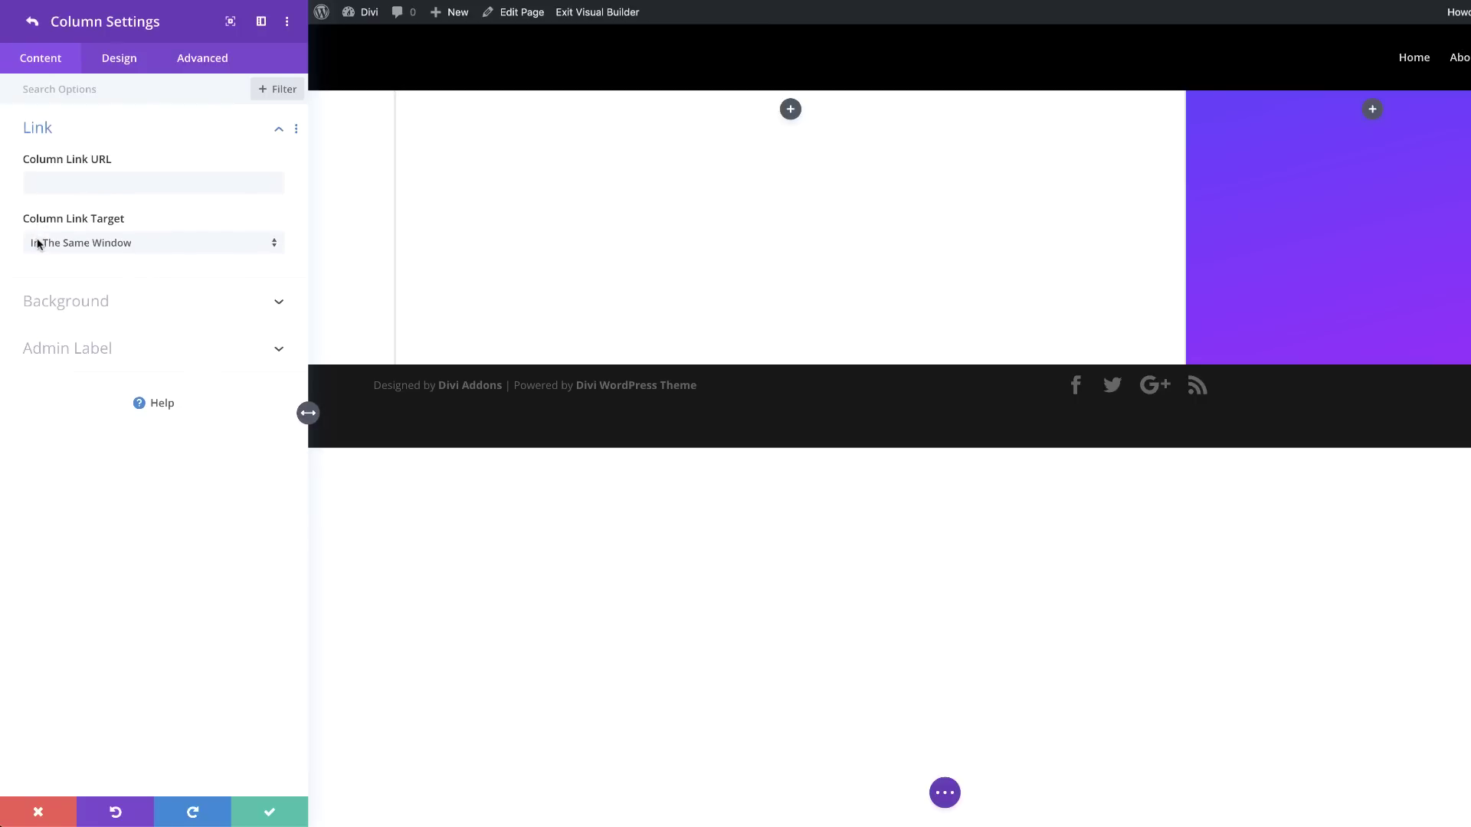
left_click(198, 59)
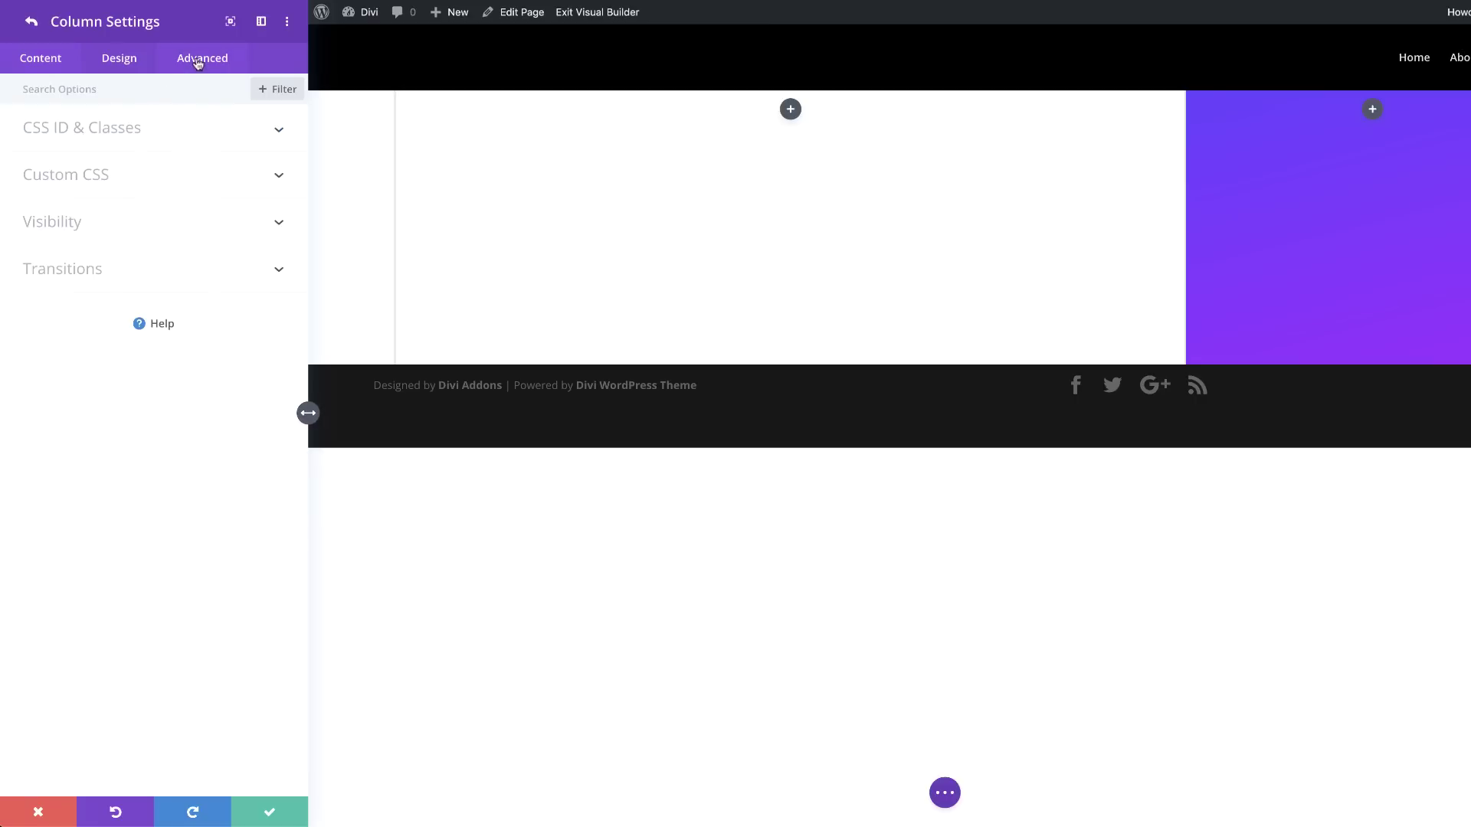
left_click(95, 178)
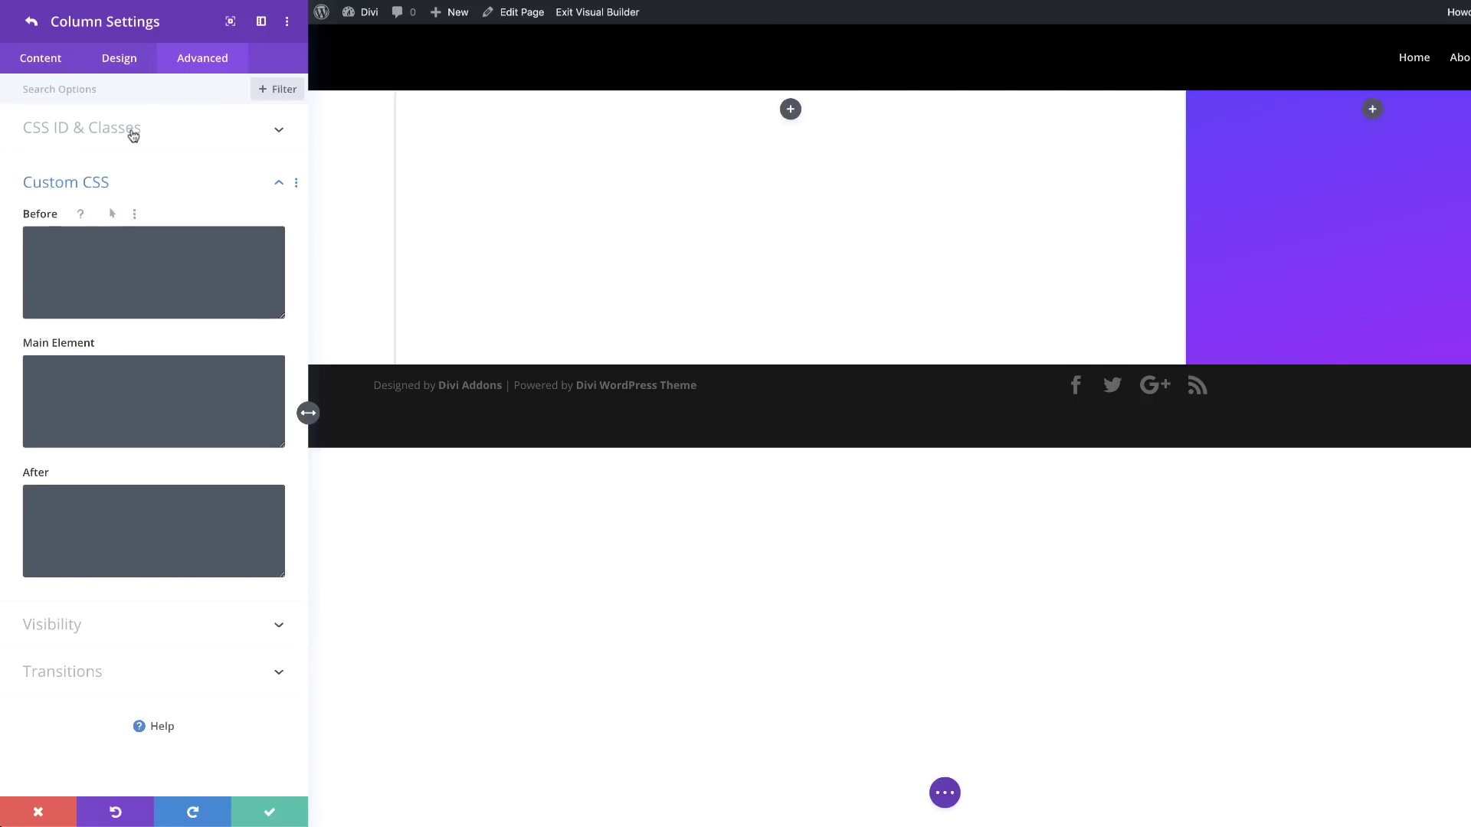
left_click(134, 136)
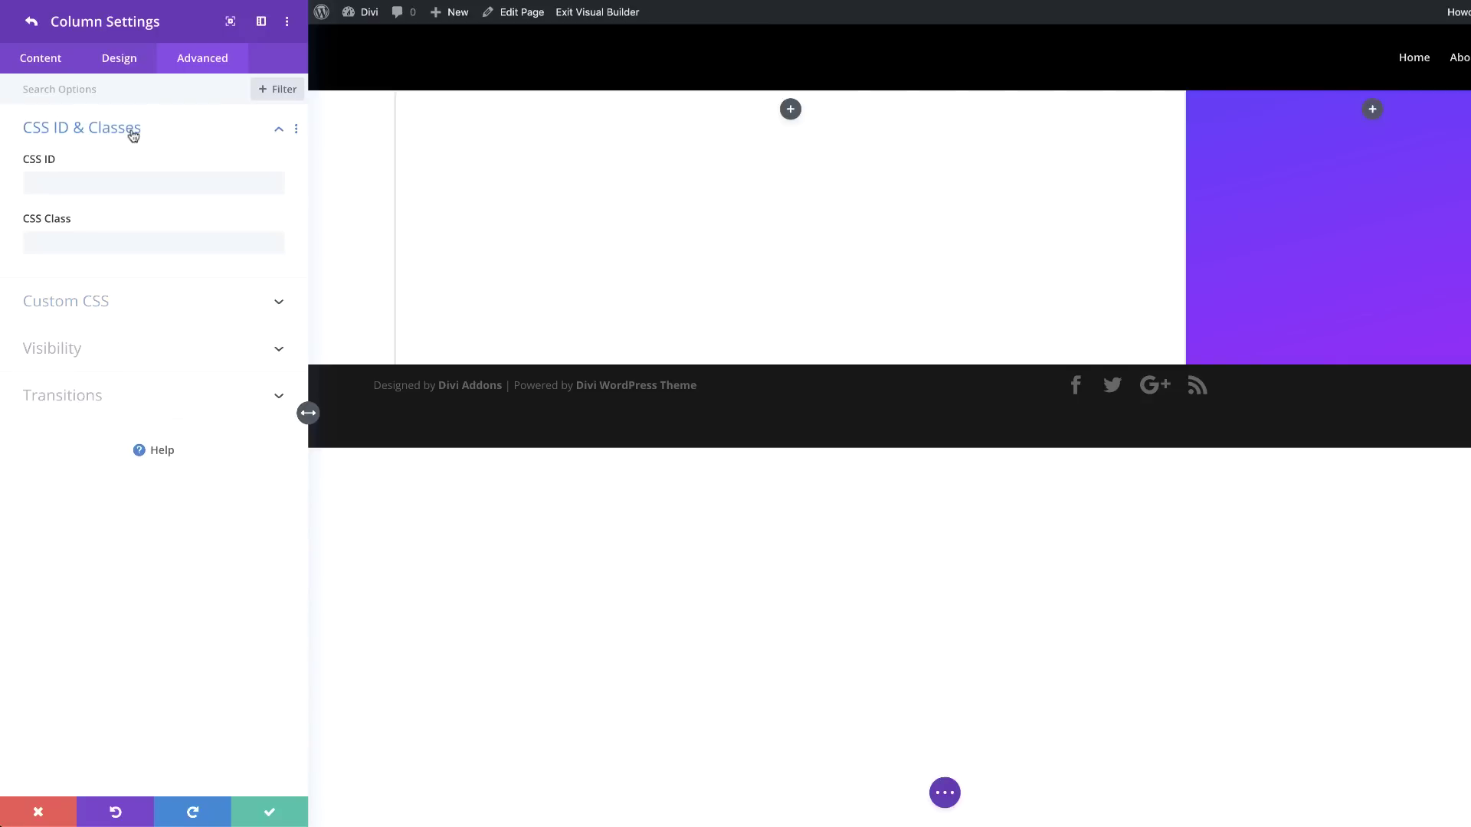
left_click(105, 185)
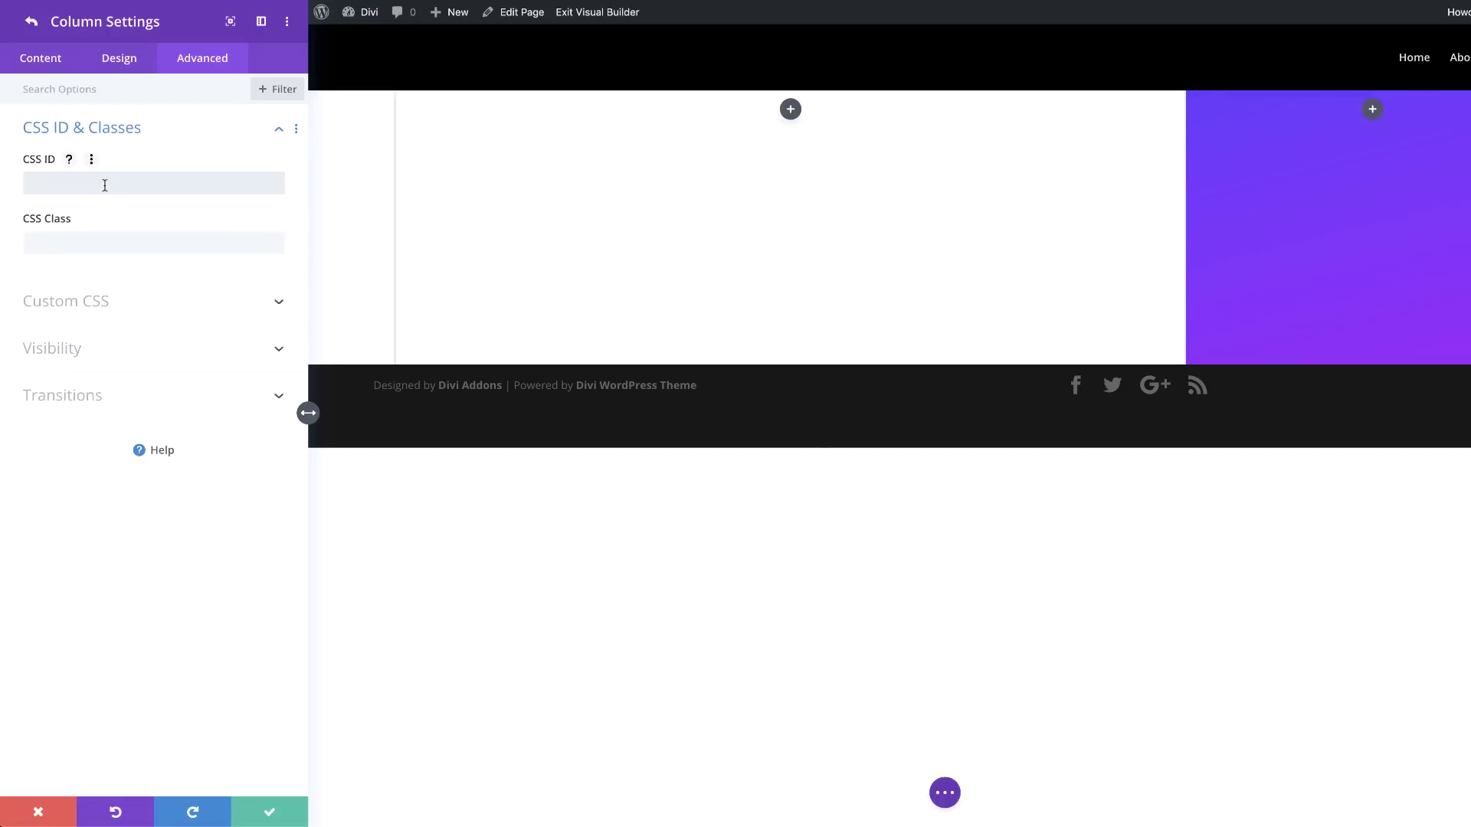
type("style-scrollbar")
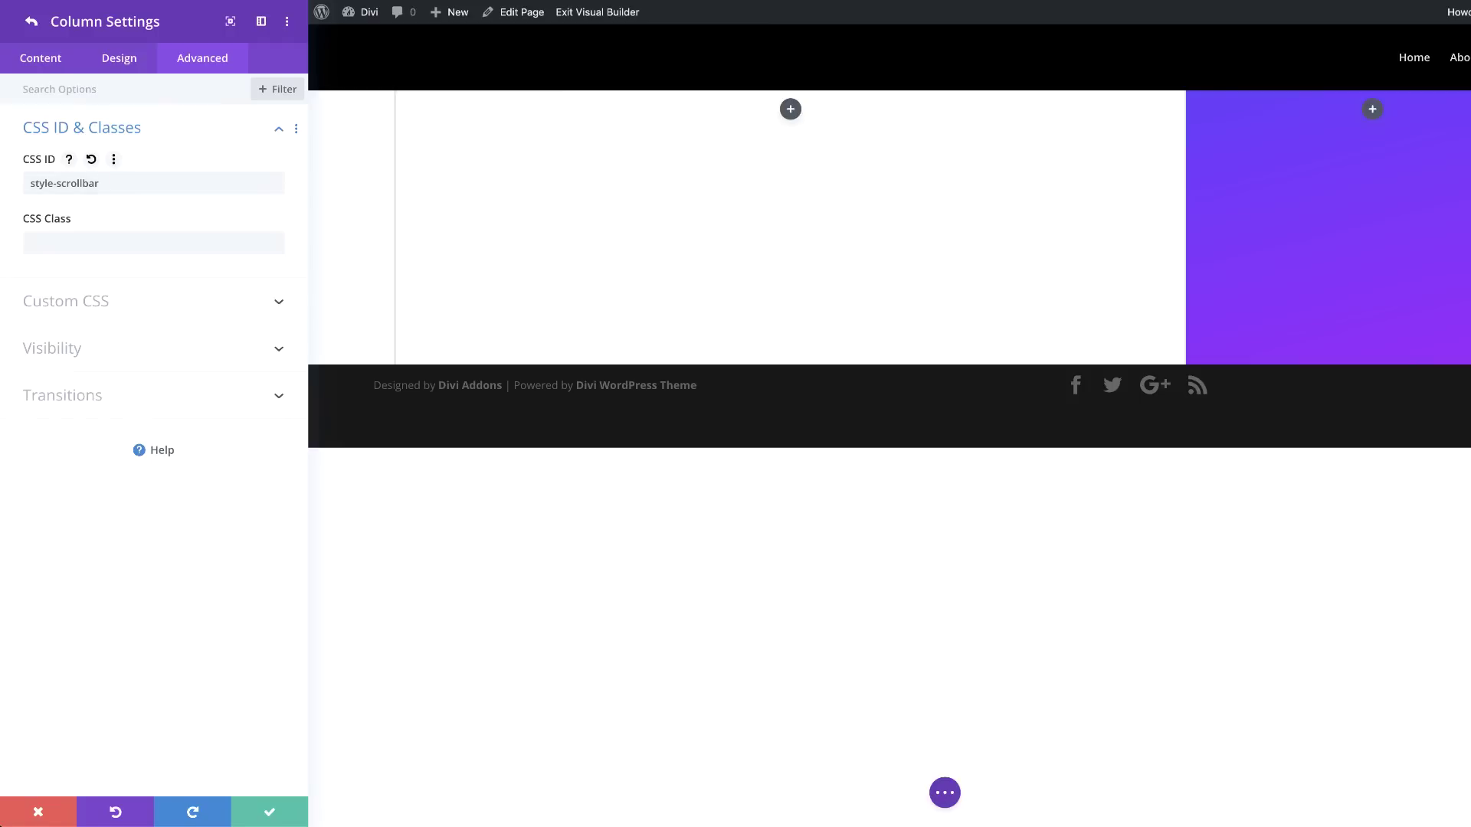
- Add "overflow-y: scroll; height: 57.87vw; scroll-behavior: smooth;" as custom CSS for the second column's main element
left_click(83, 302)
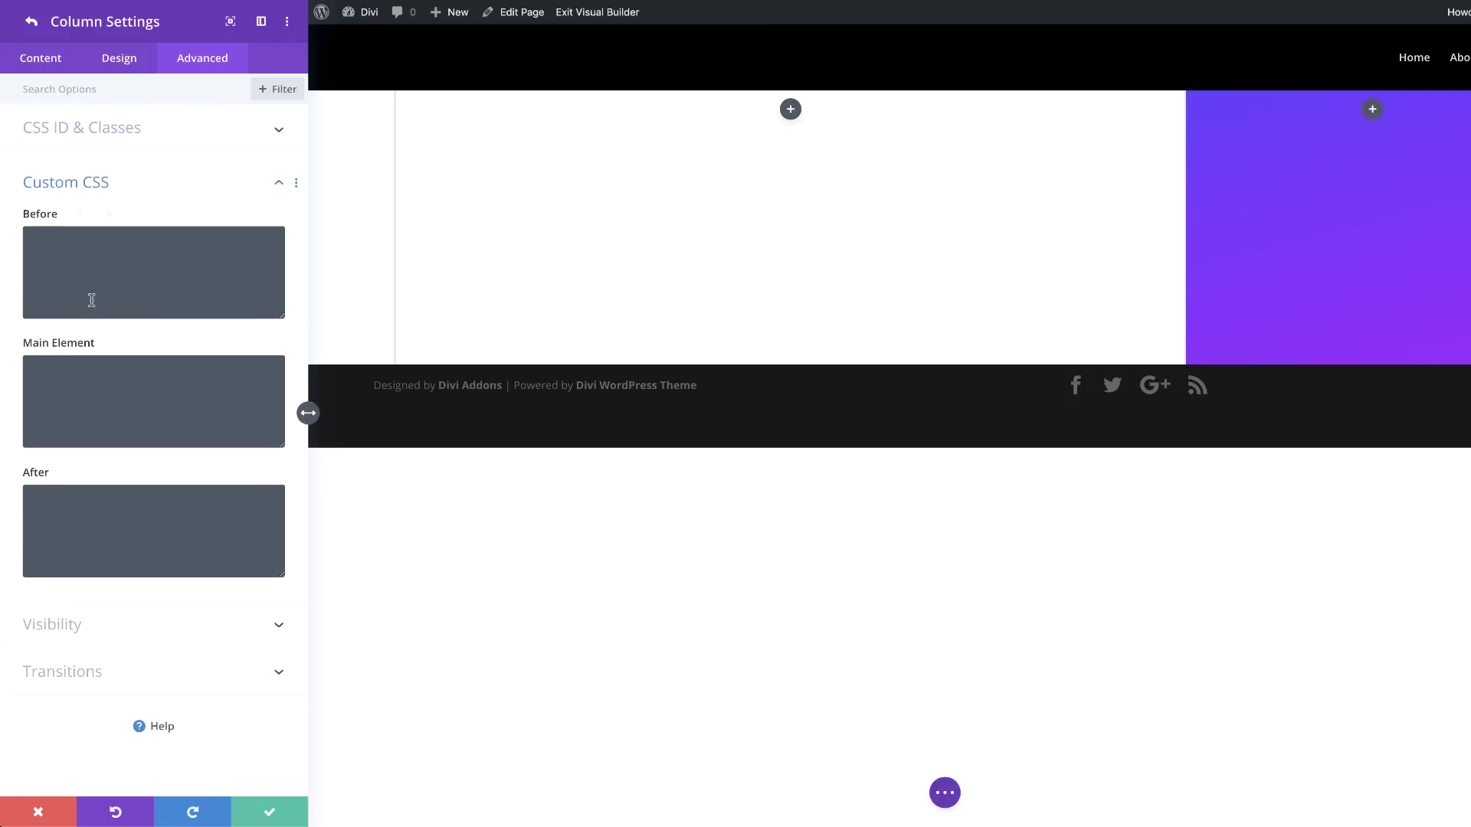
left_click(116, 377)
type("overflow-y: scroll; height: 57.87vw; scroll-behavior: smooth;")
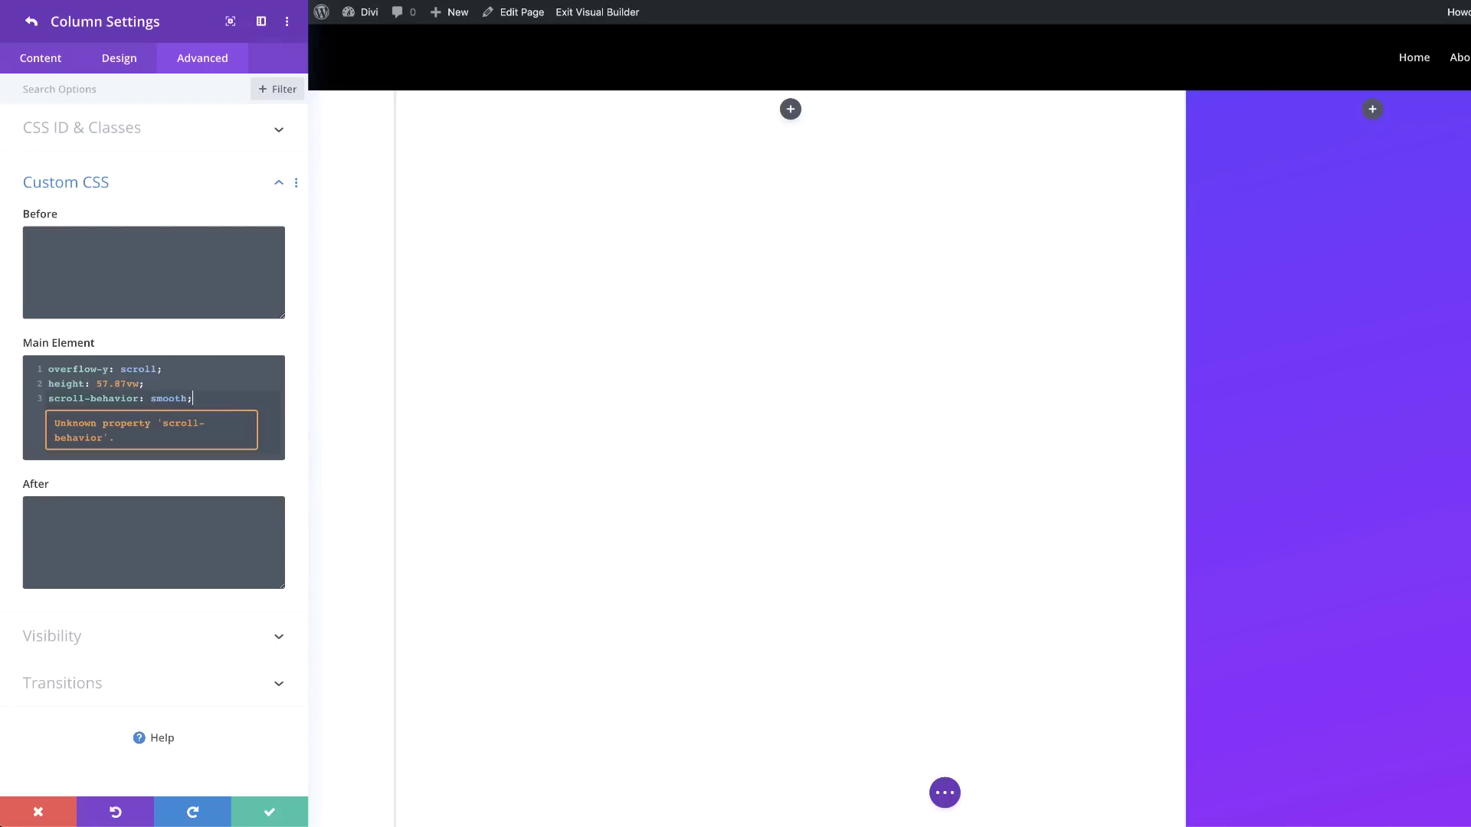
- Save the column and row settings and insert a Text module into the first column
left_click(274, 816)
left_click(274, 813)
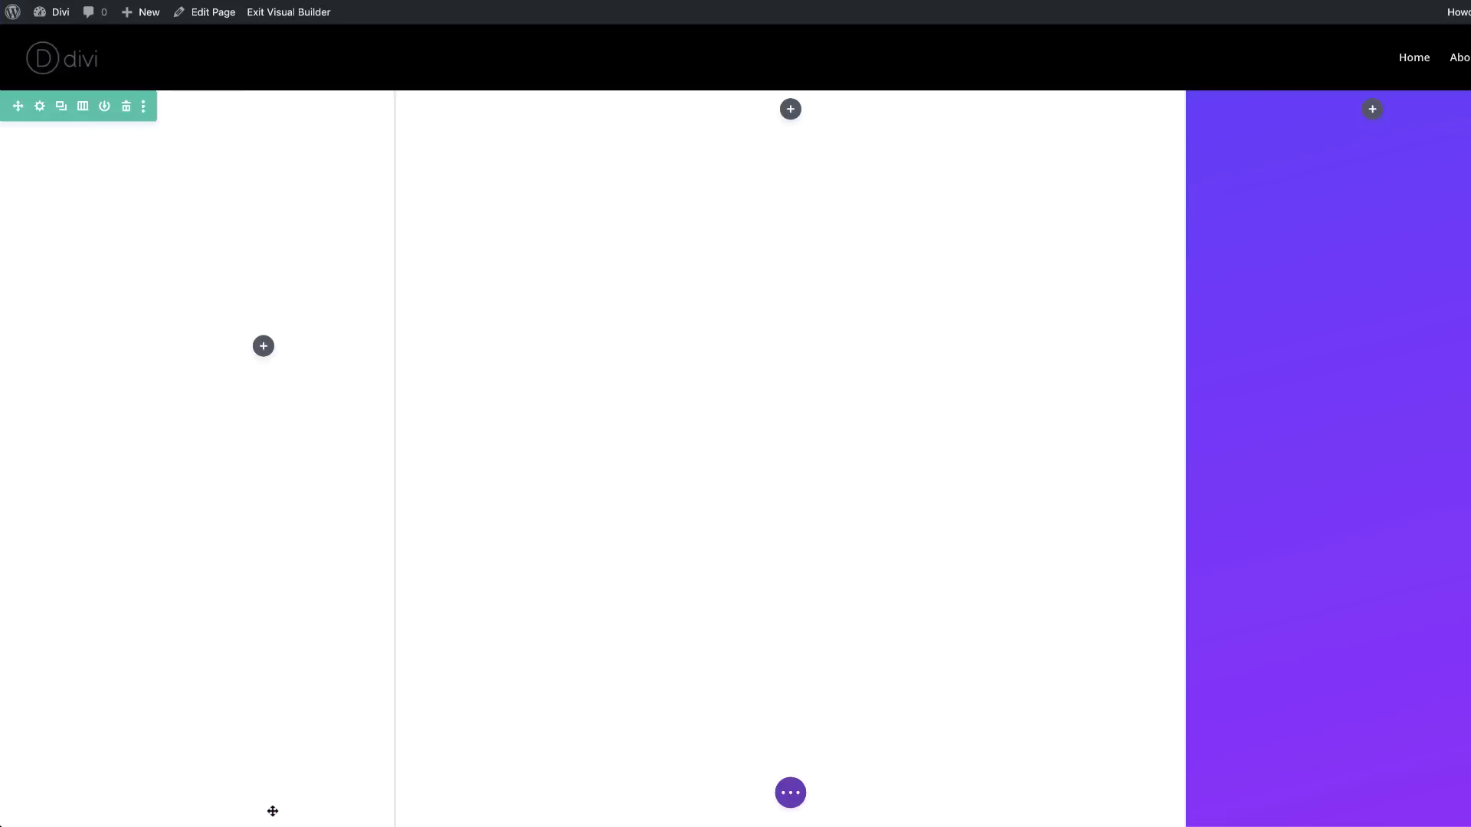
left_click(263, 351)
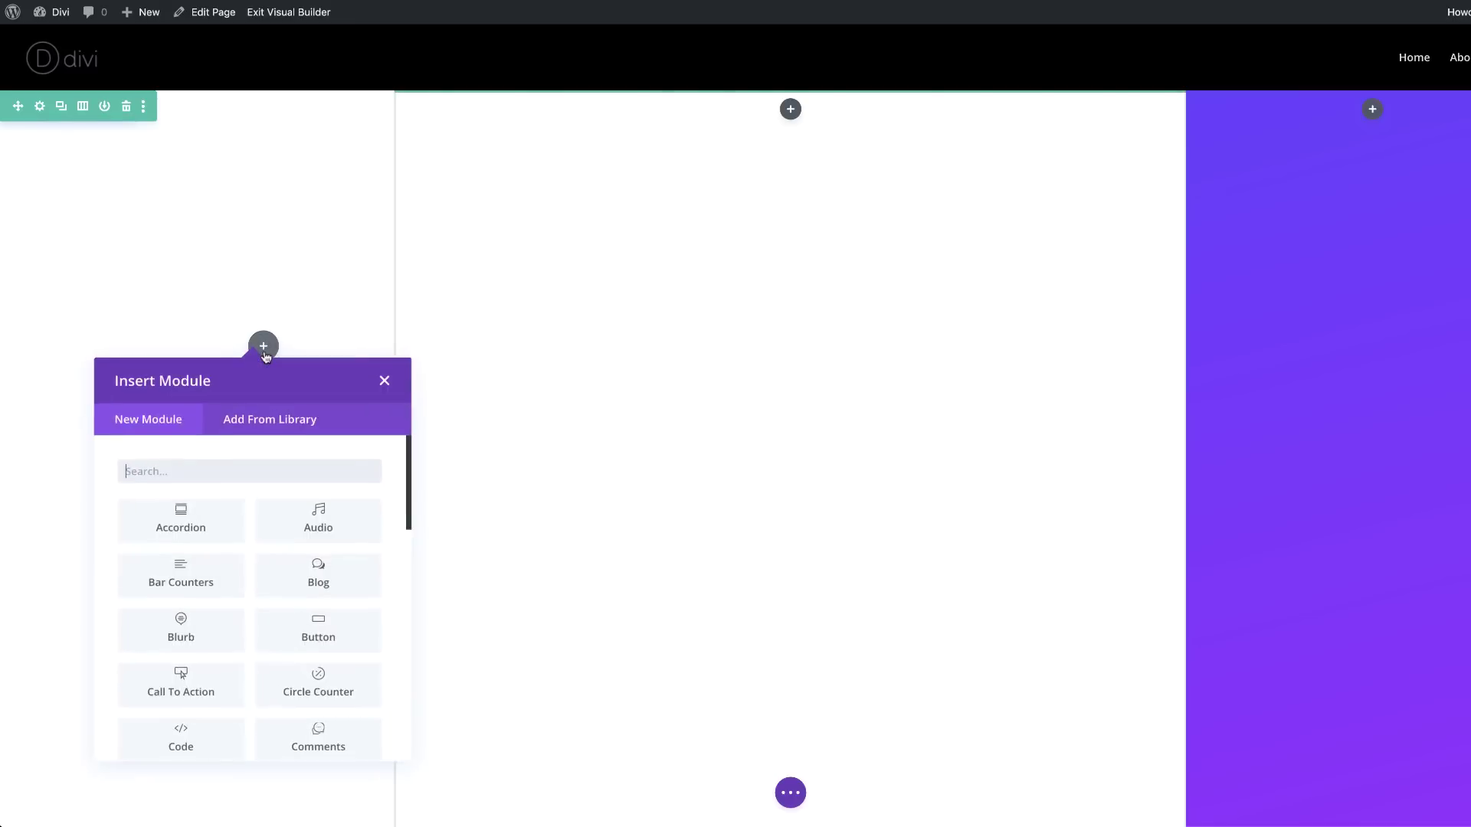
left_click(226, 469)
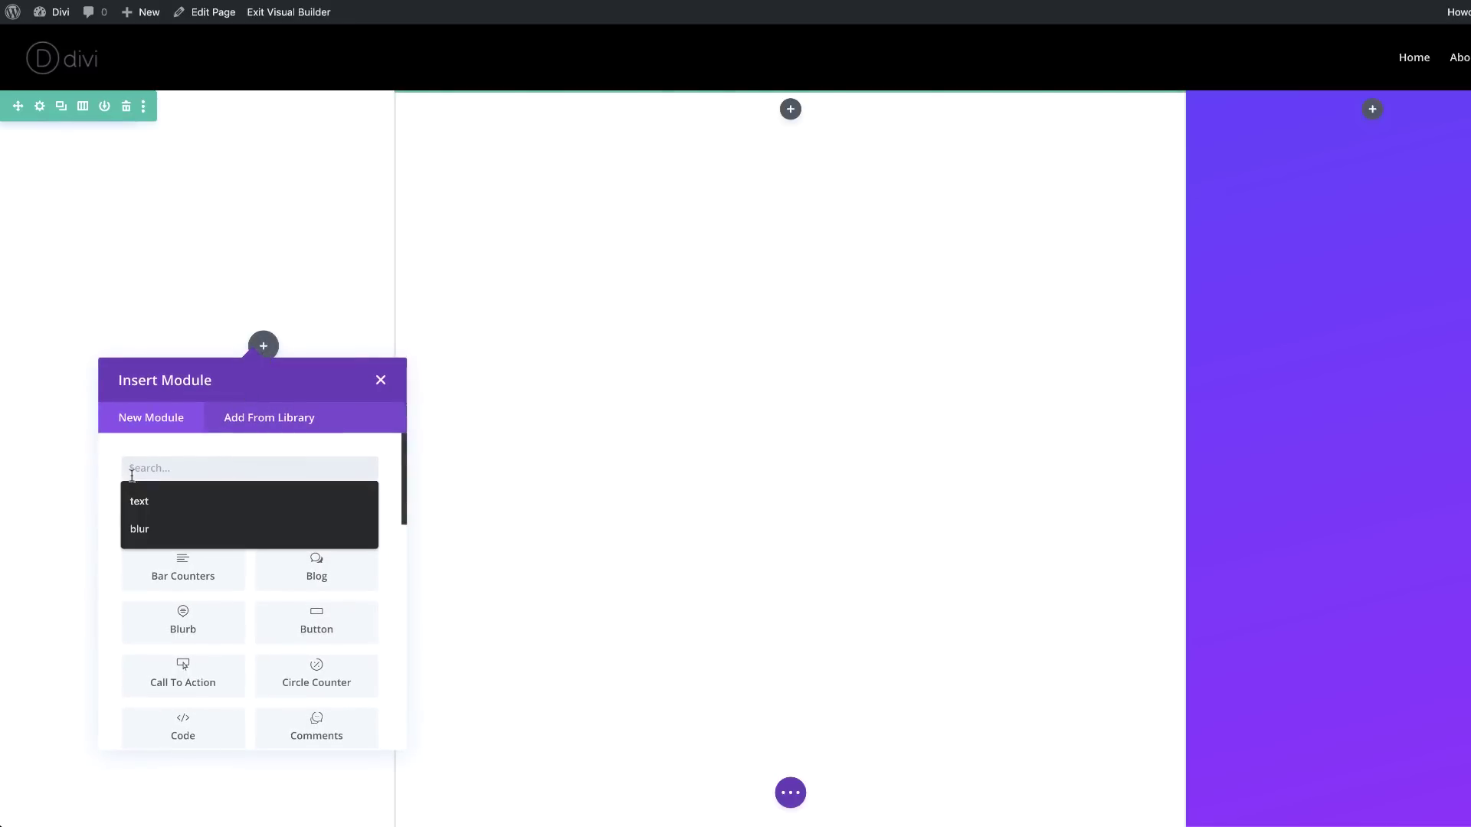
left_click(148, 499)
left_click(172, 509)
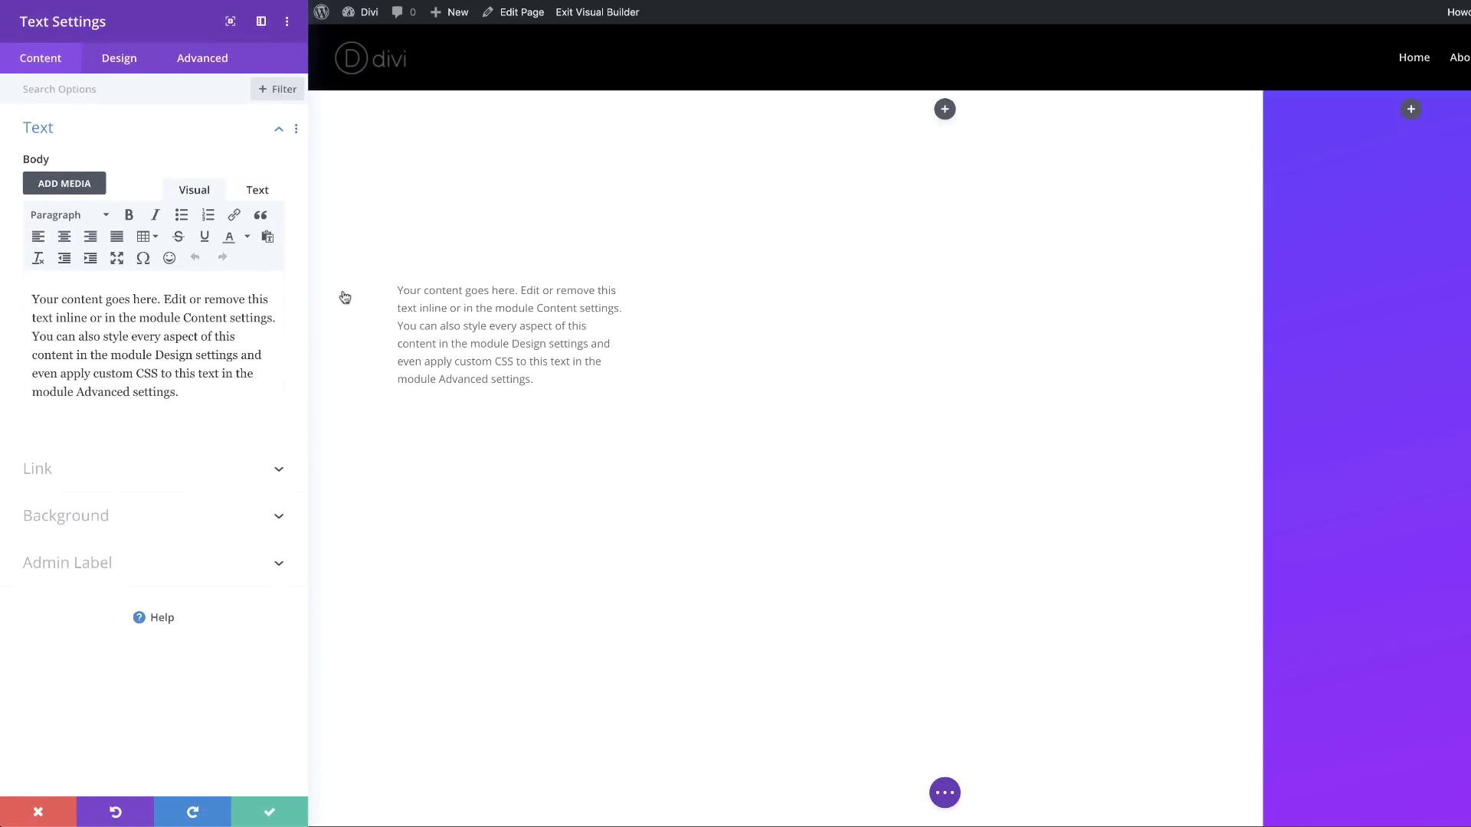
- Replace the Text module's placeholder body with "Navigate to chapter"
left_click(27, 293)
key("ctrl+a")
type("Navigate to chapter")
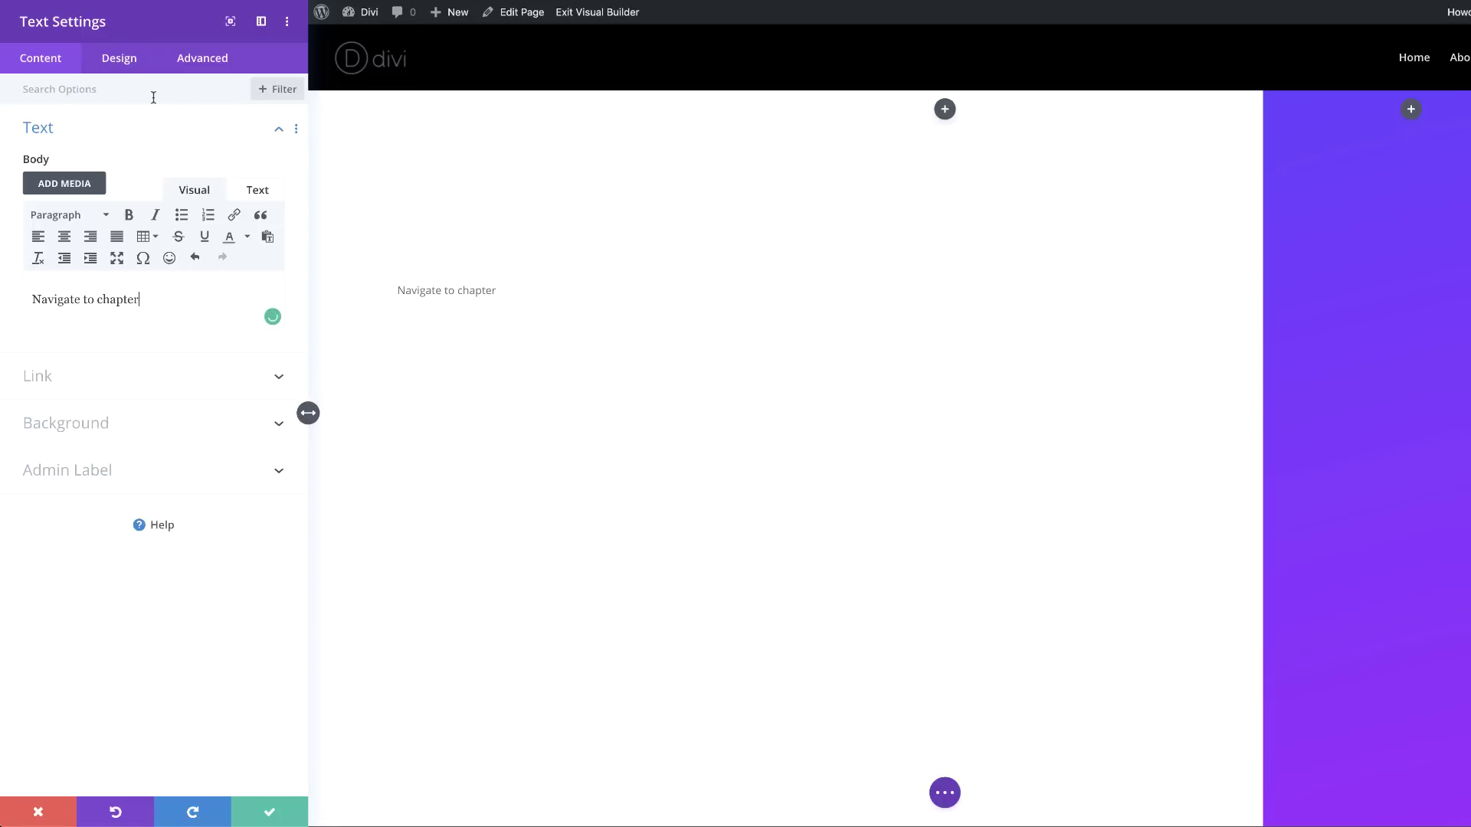
- Set the Text module's text font to Lato
left_click(122, 66)
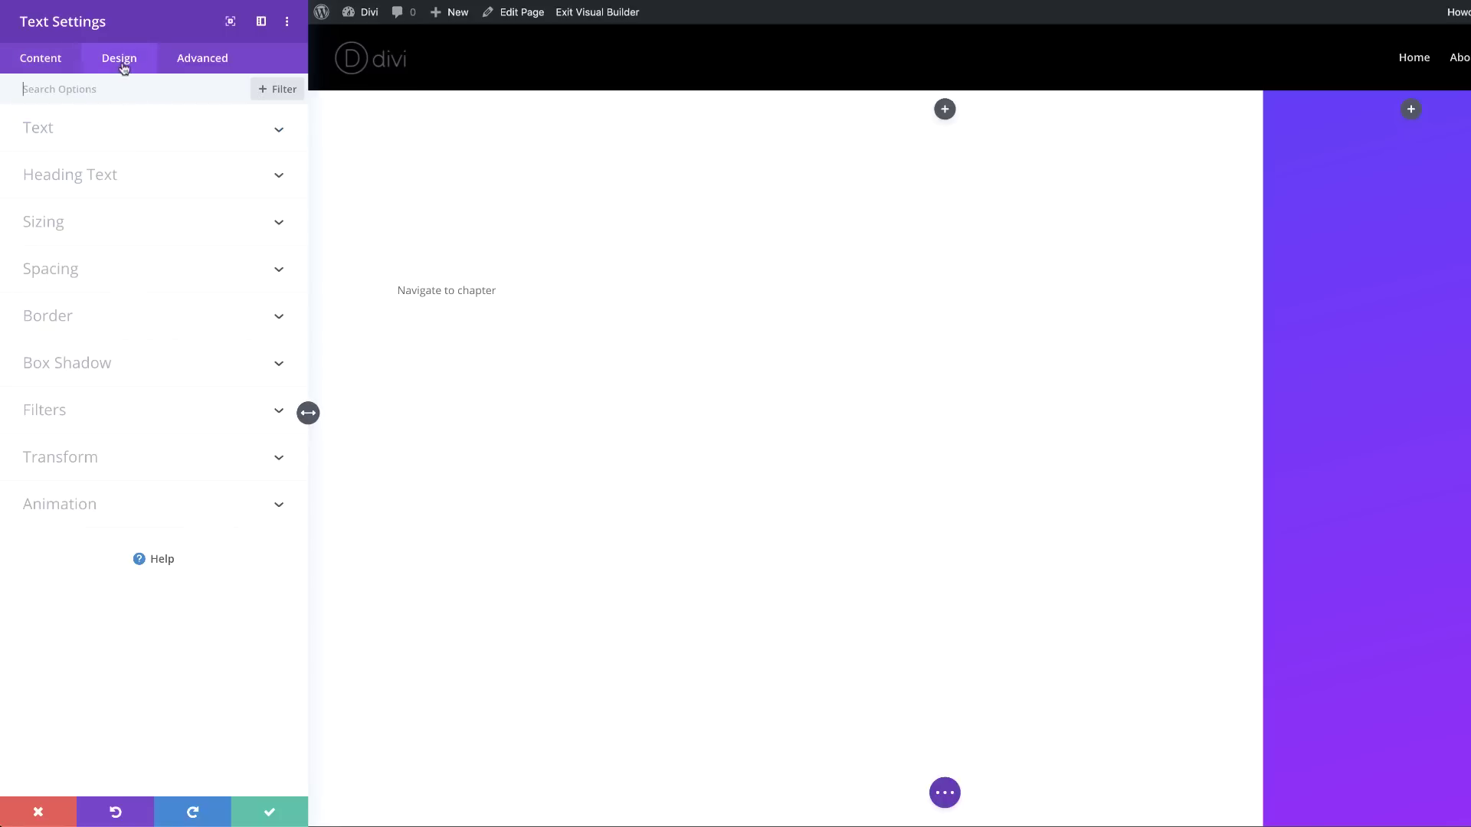
left_click(73, 132)
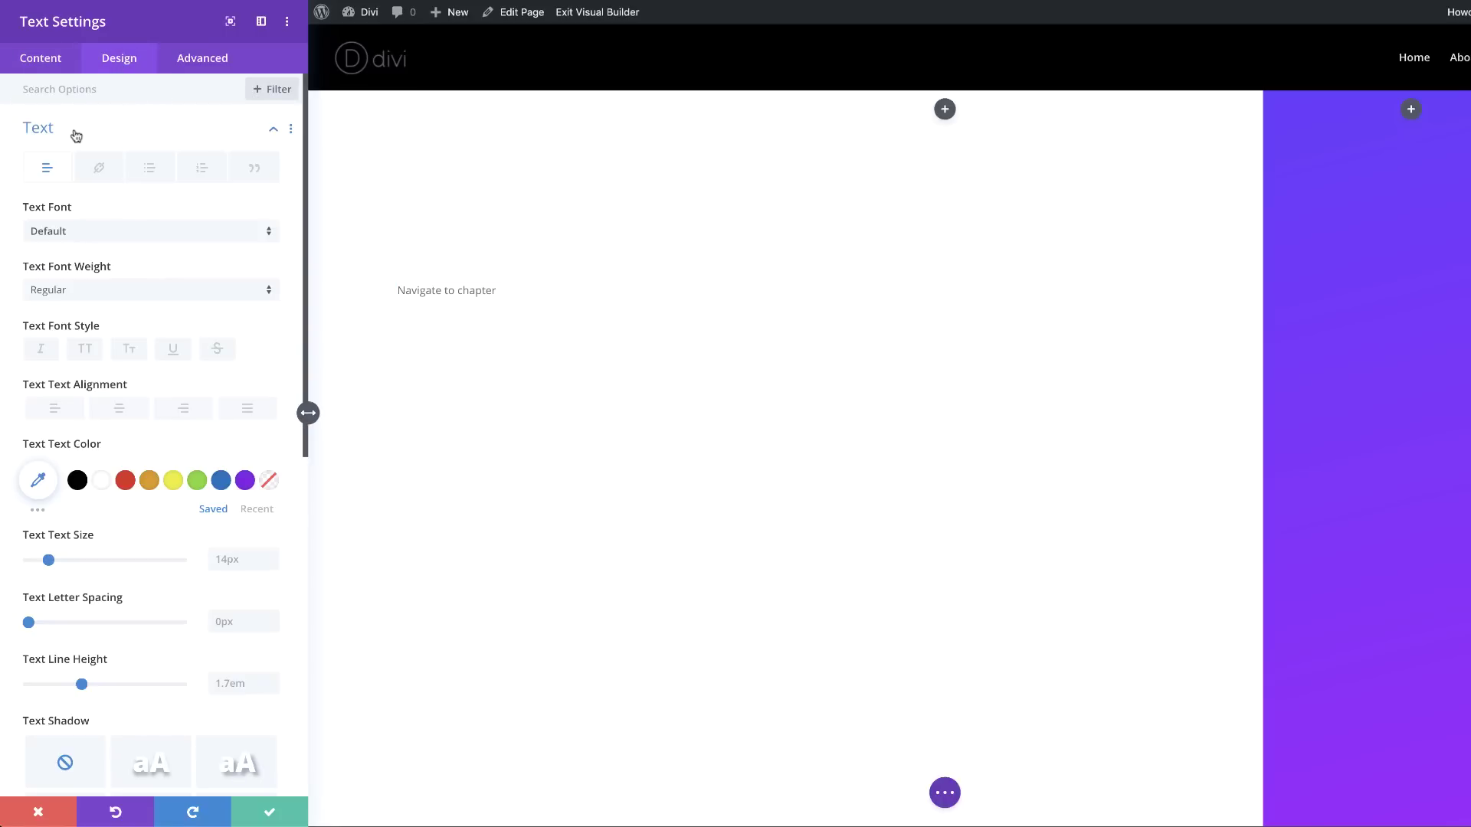
left_click(124, 239)
left_click(133, 72)
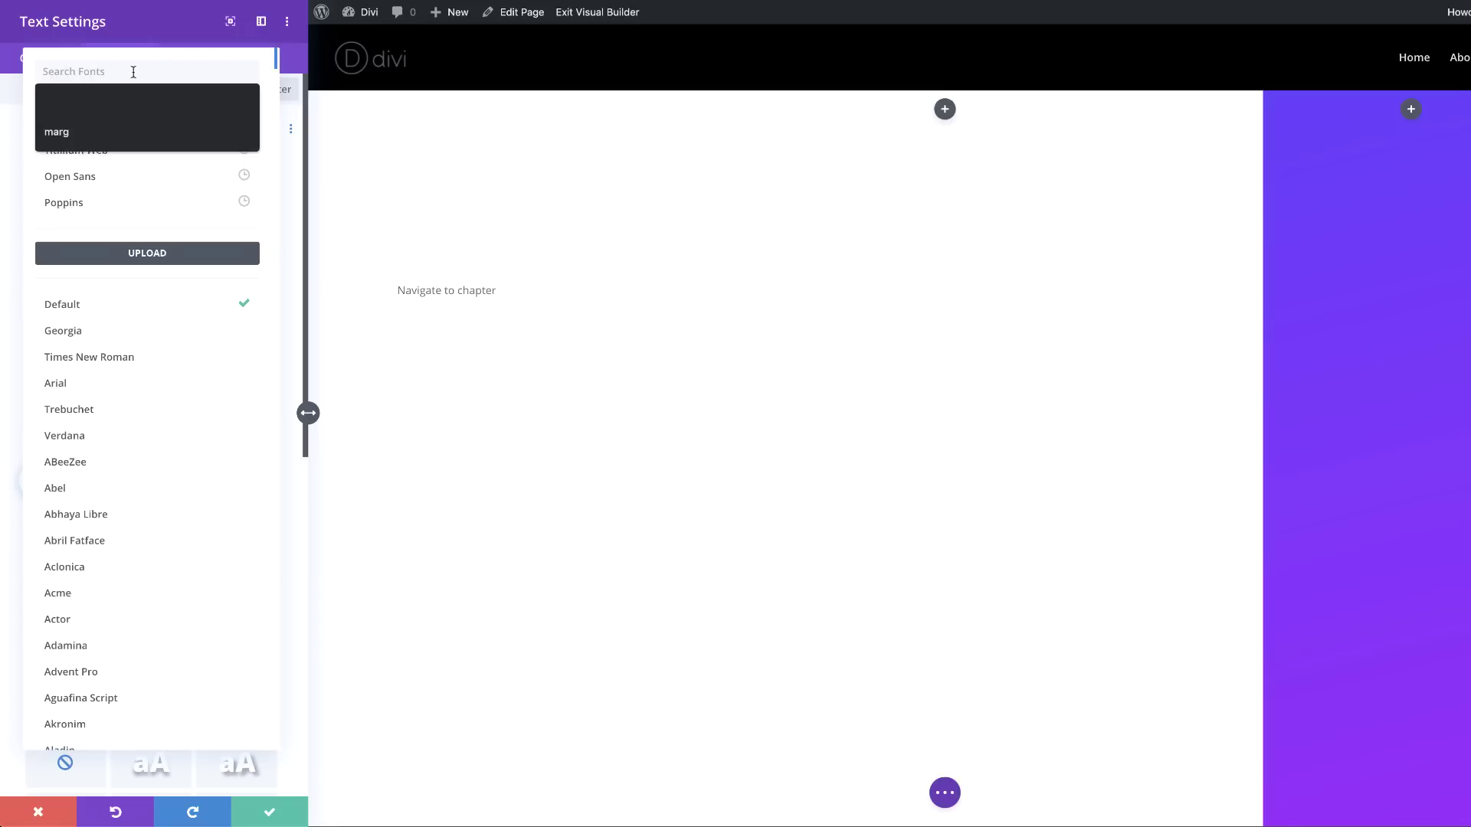
type("lat")
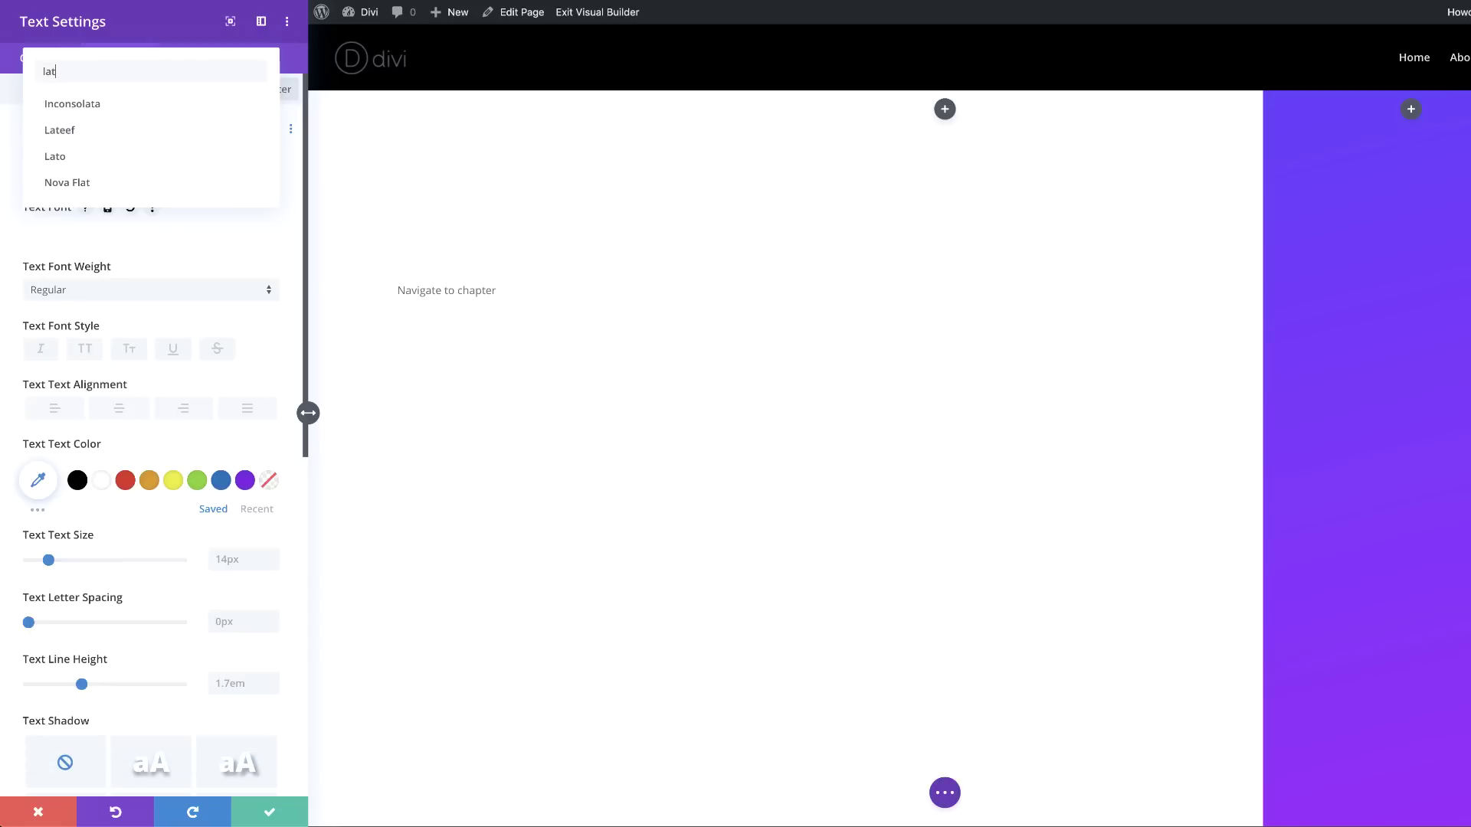
type("o")
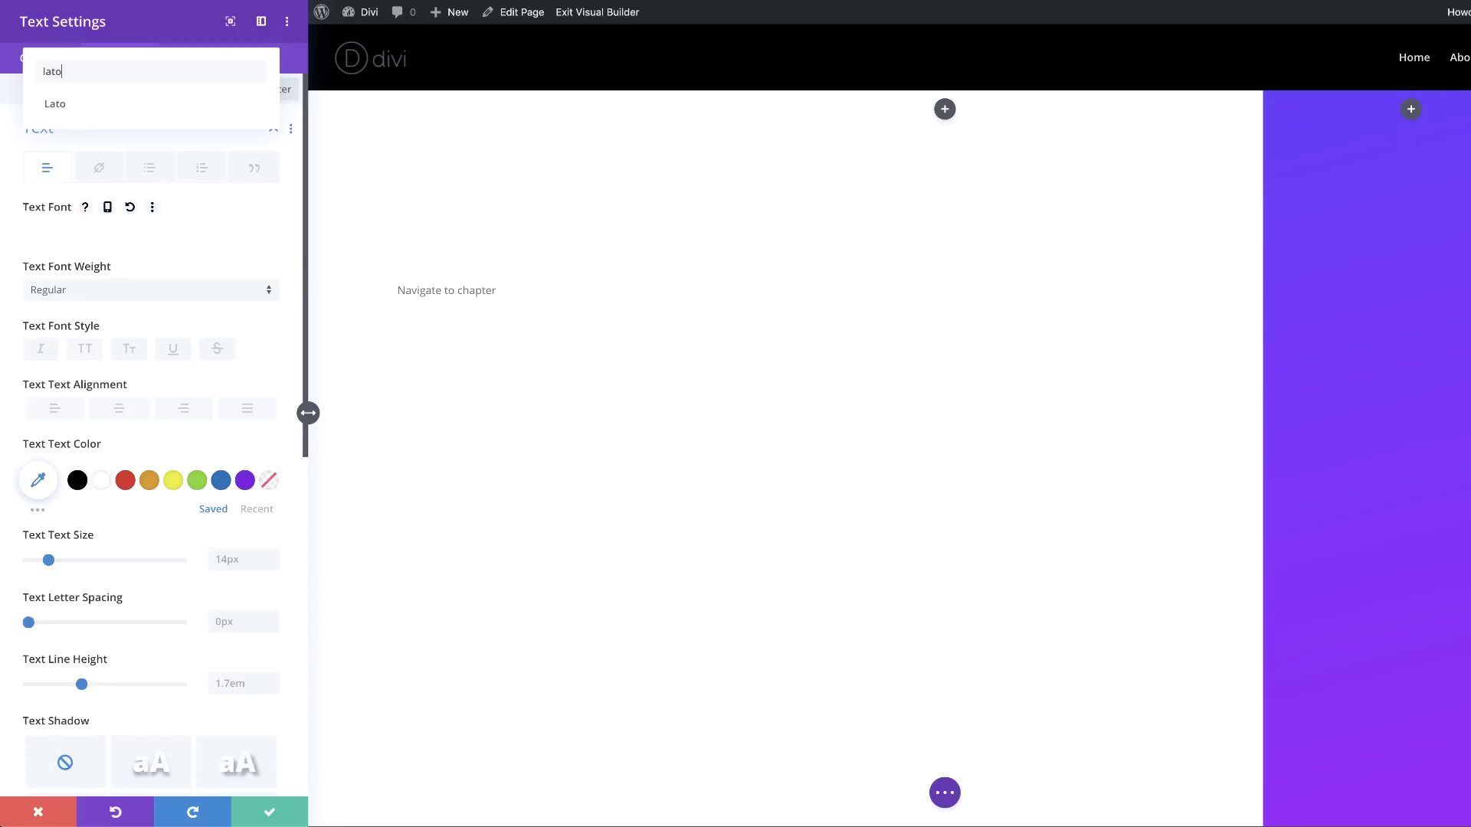
left_click(65, 111)
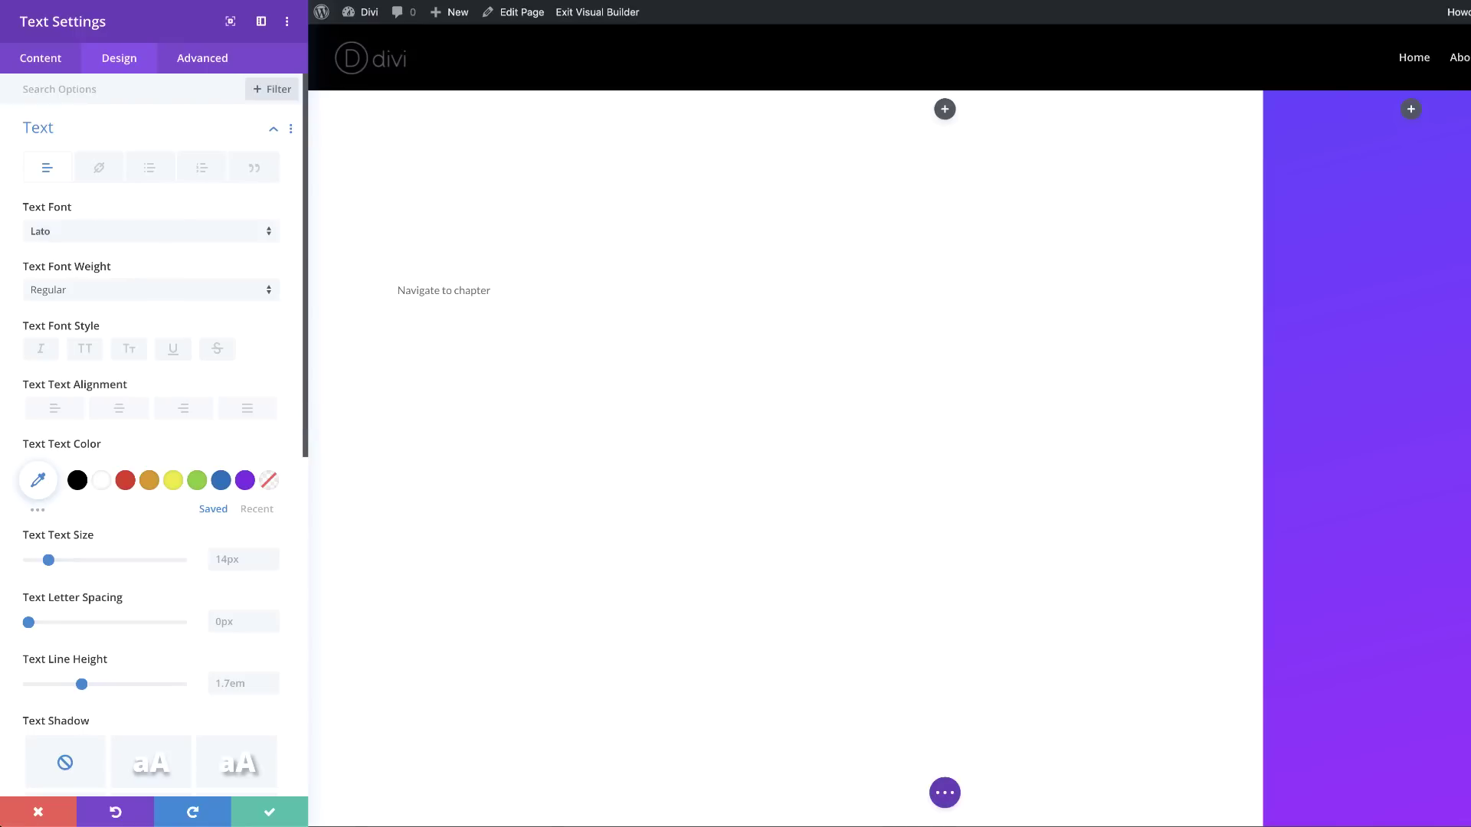
- Set the Text module's text color to #666666 and its text size to 1.6vw
left_click(38, 485)
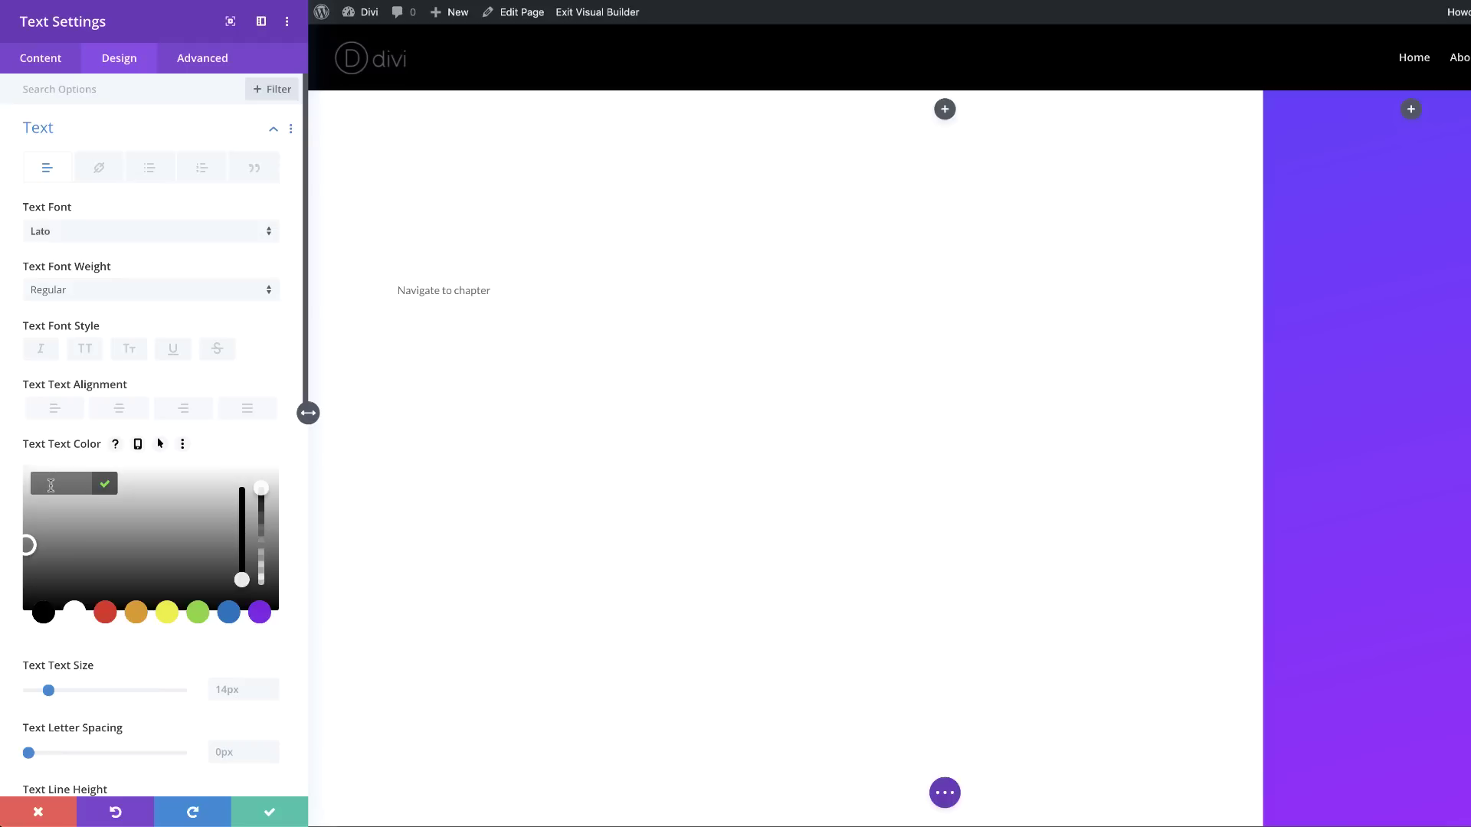
left_click(50, 485)
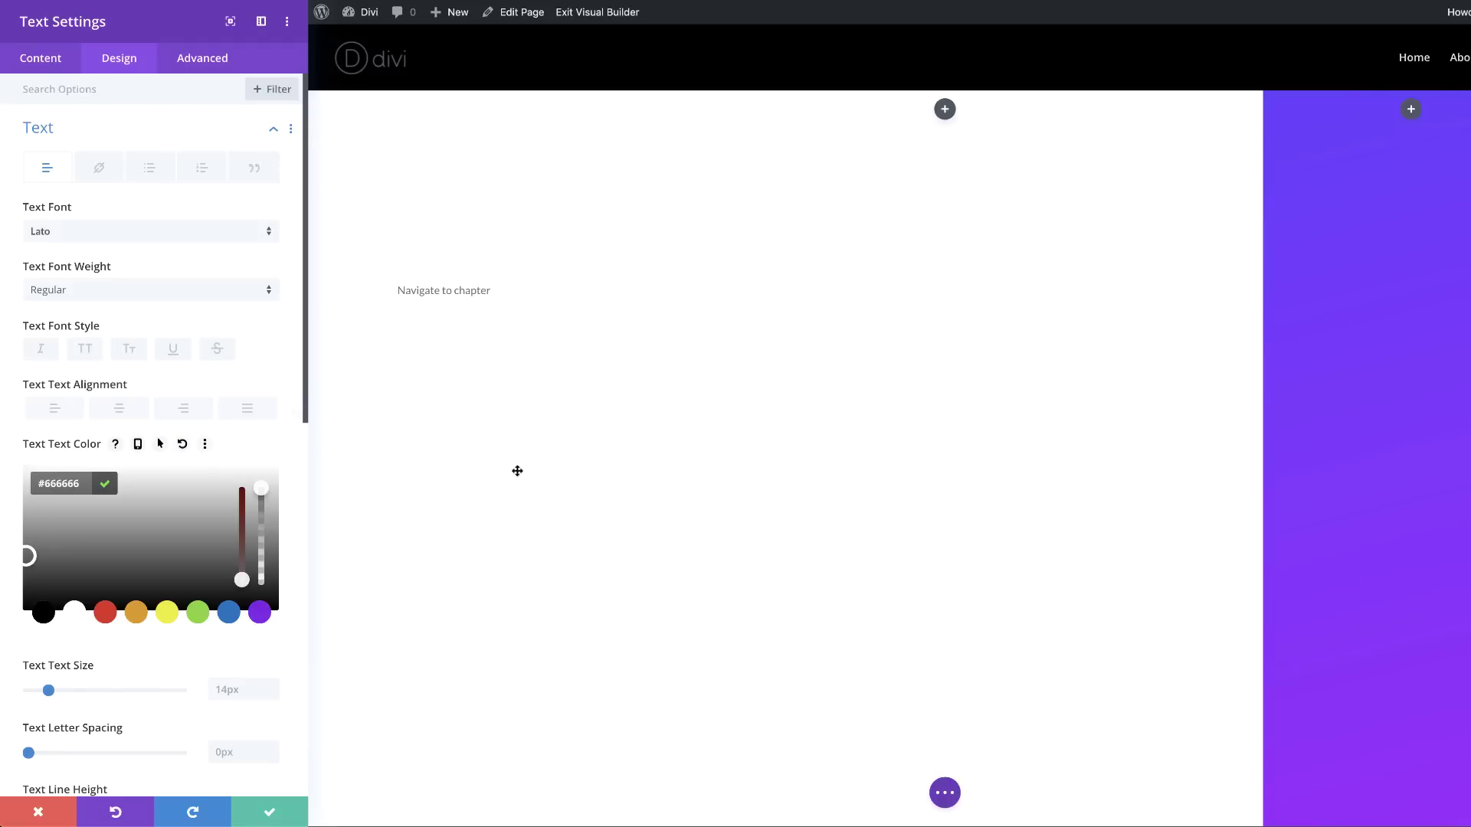
scroll(138, 430, "down", 2)
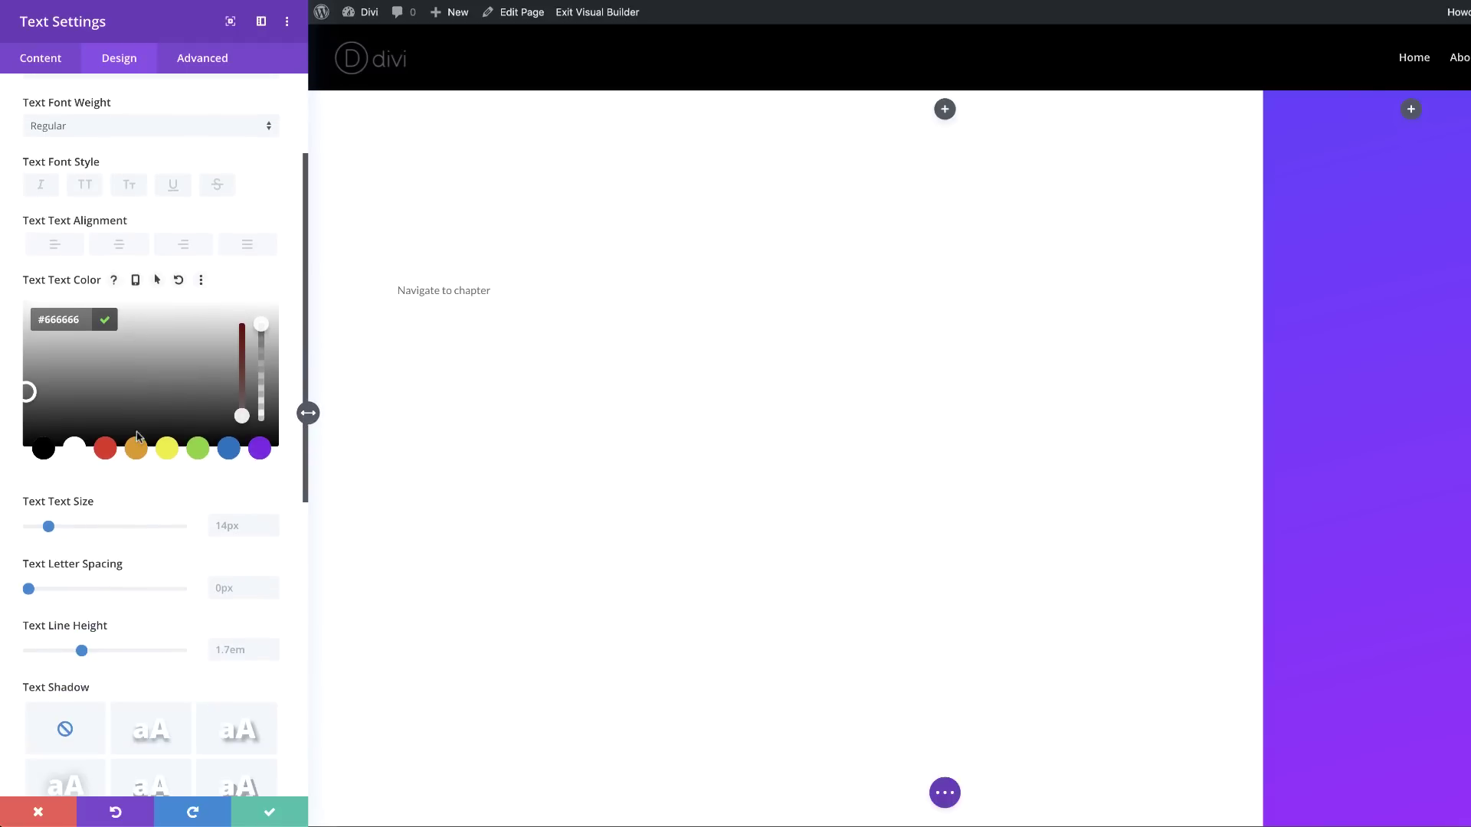
left_click(233, 524)
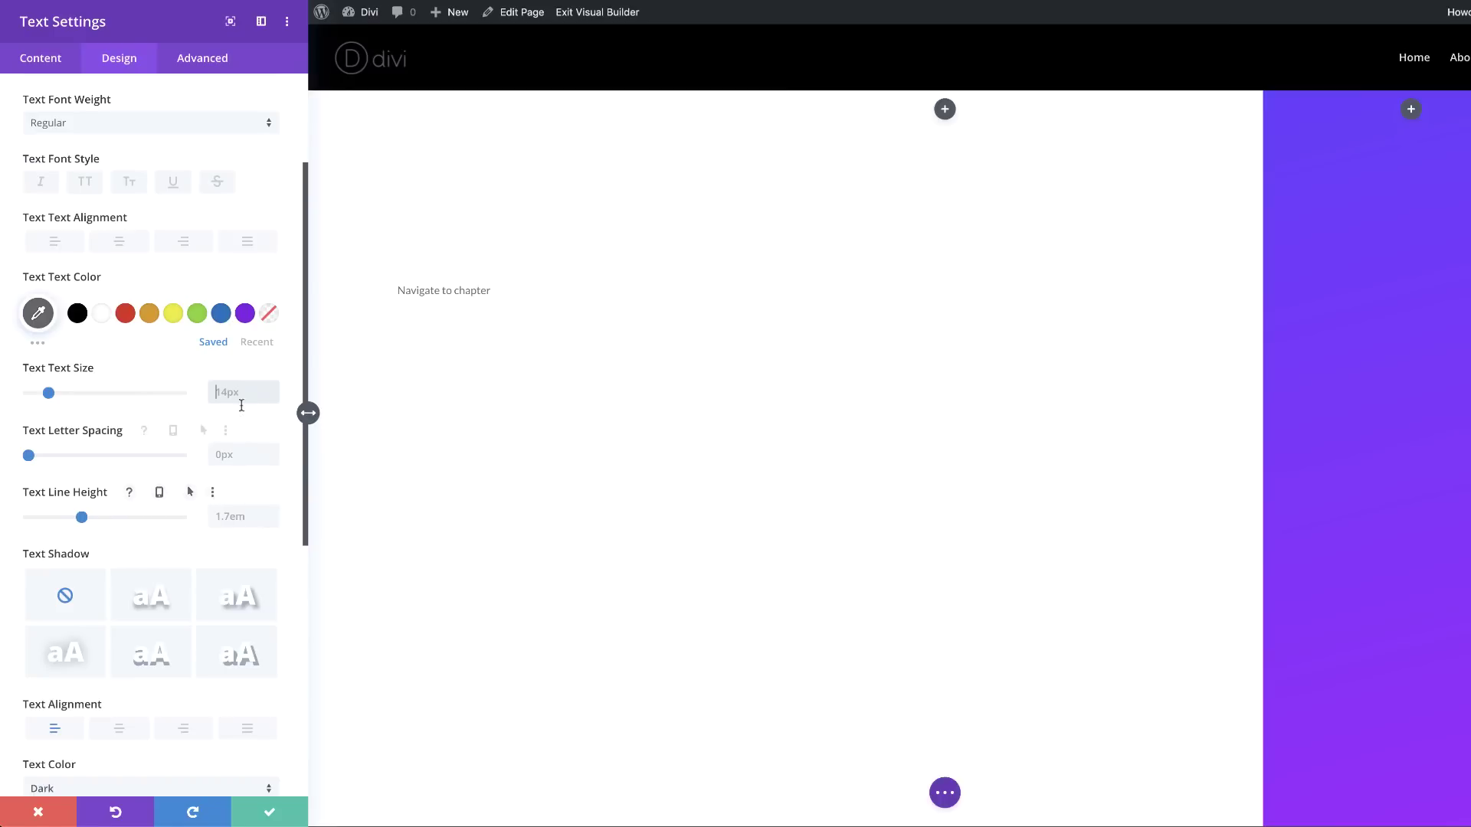
type("1.6vw")
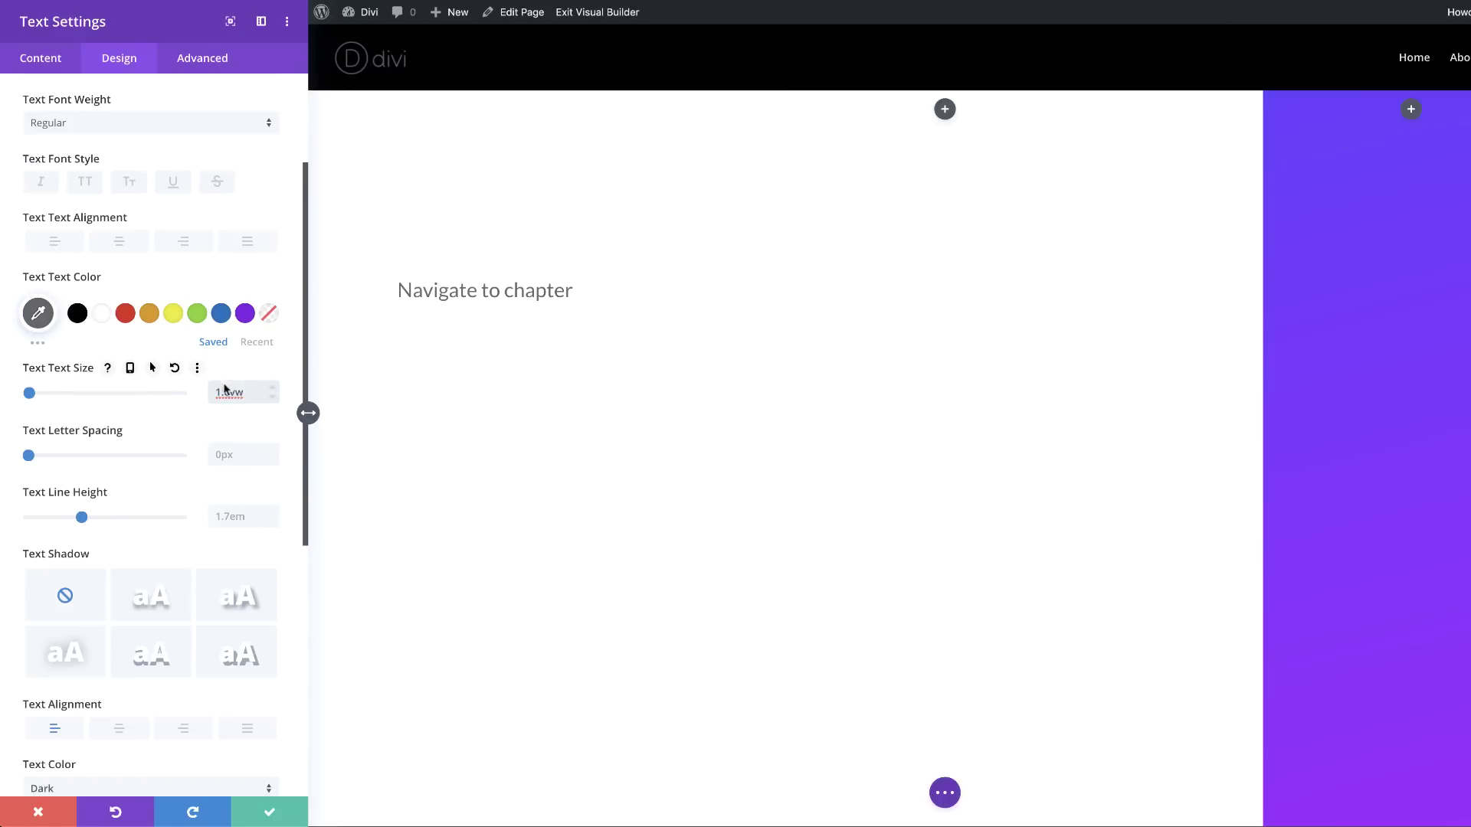
- Enable responsive text sizing with separate tablet and phone sizes, and set the text line height to 2em
left_click(130, 369)
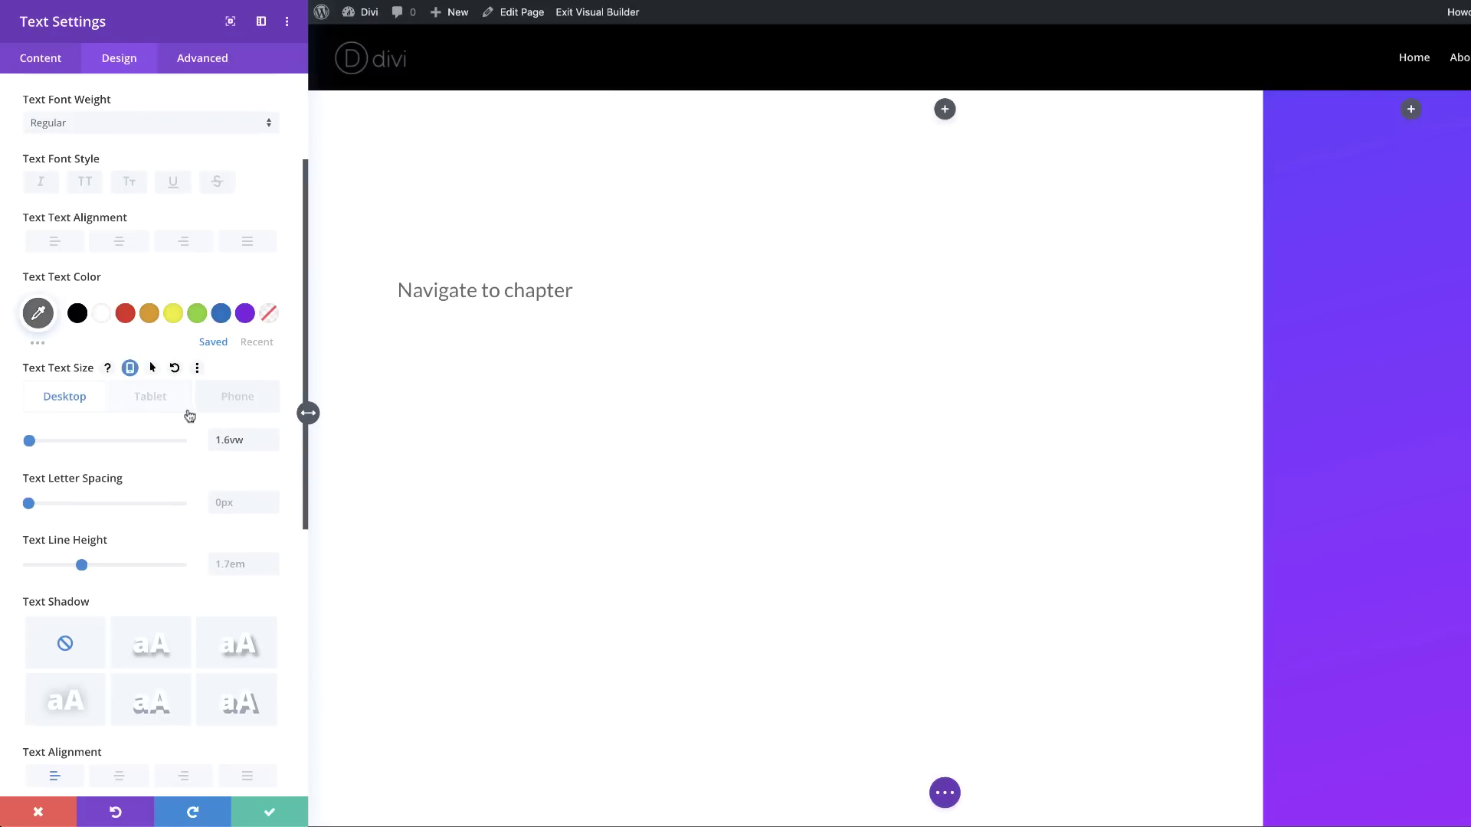
left_click(150, 399)
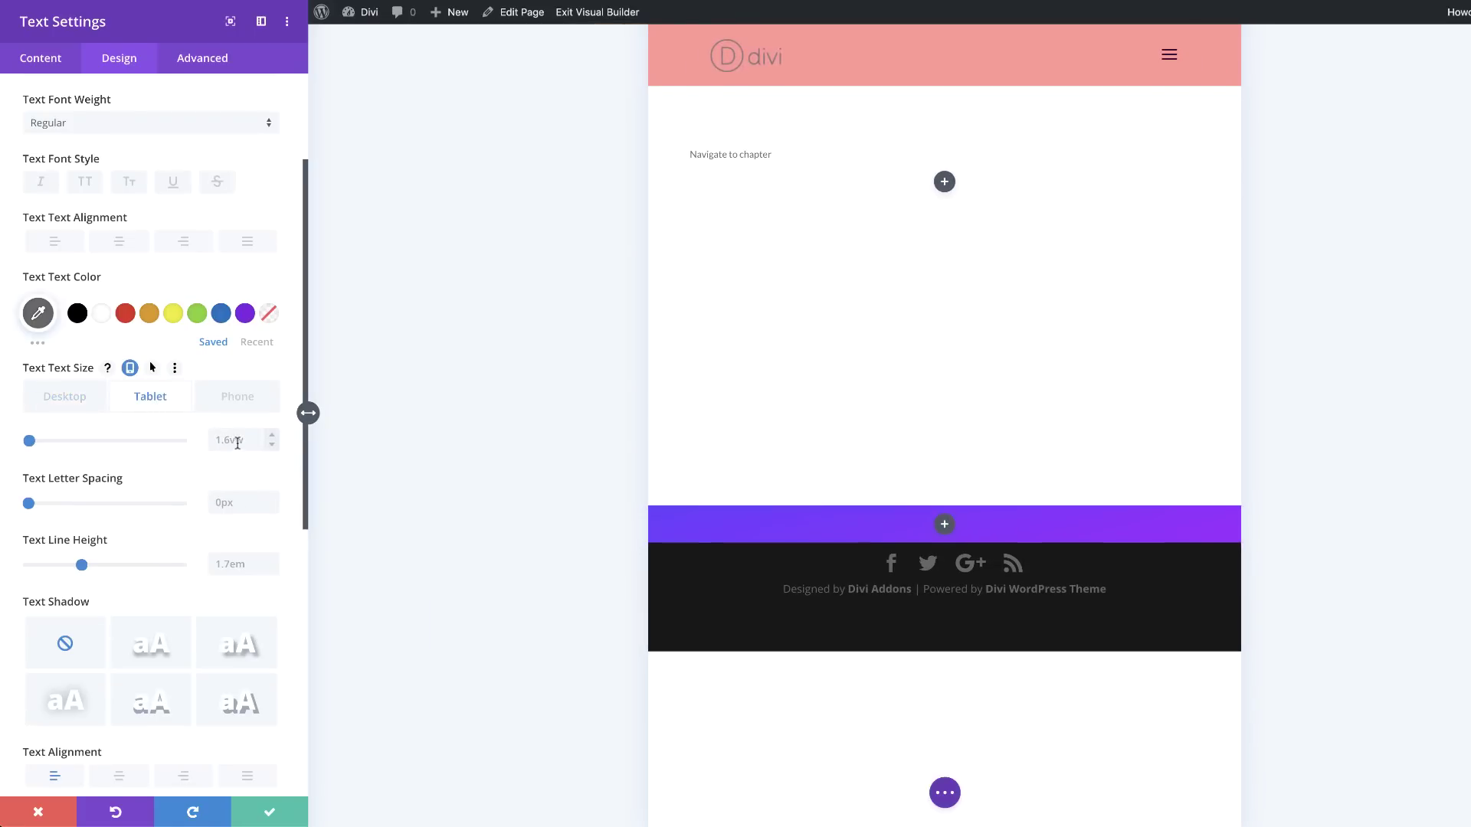
left_click(239, 443)
left_click(237, 397)
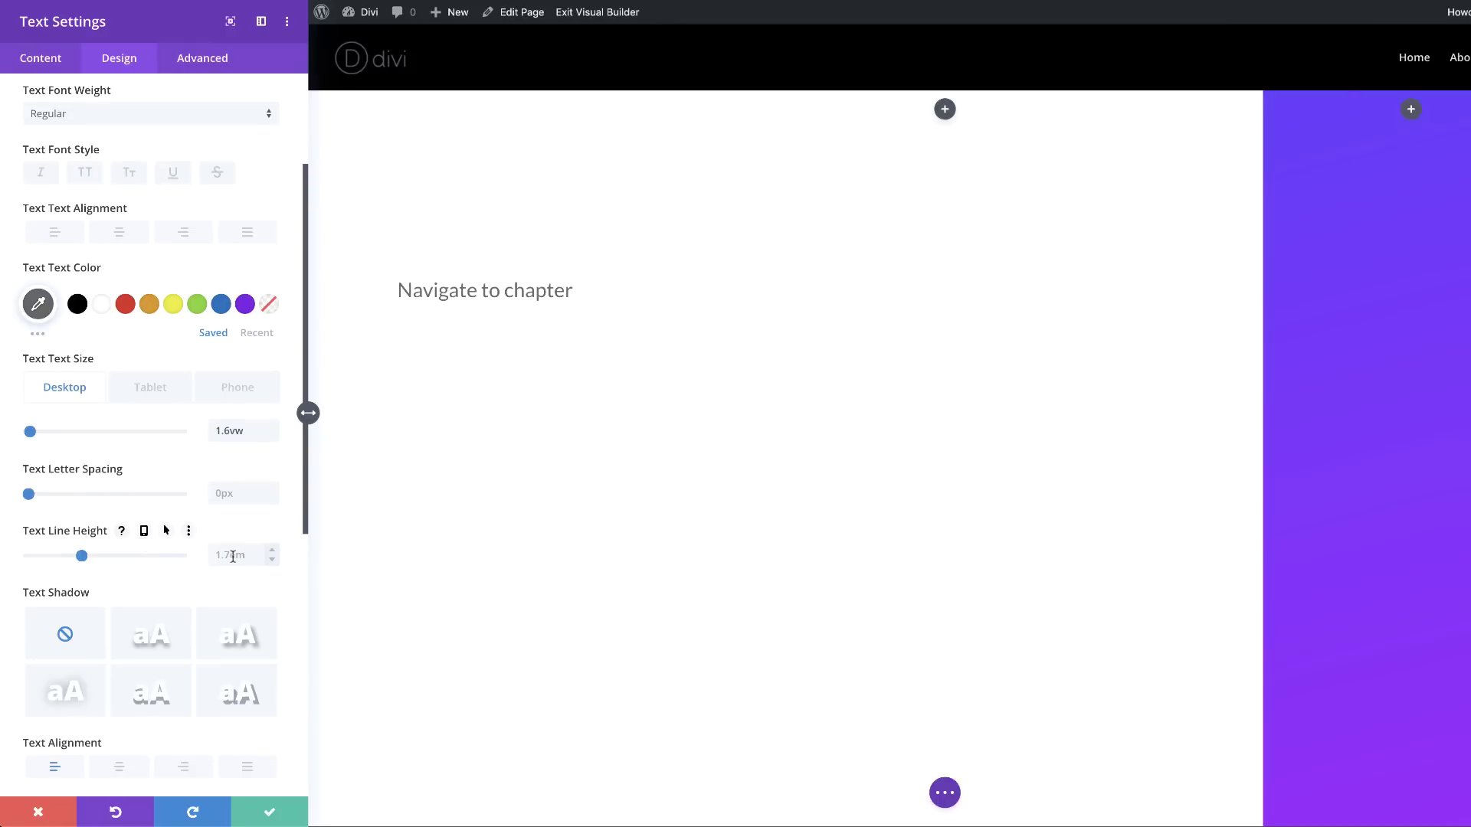
left_click(233, 557)
type("2em")
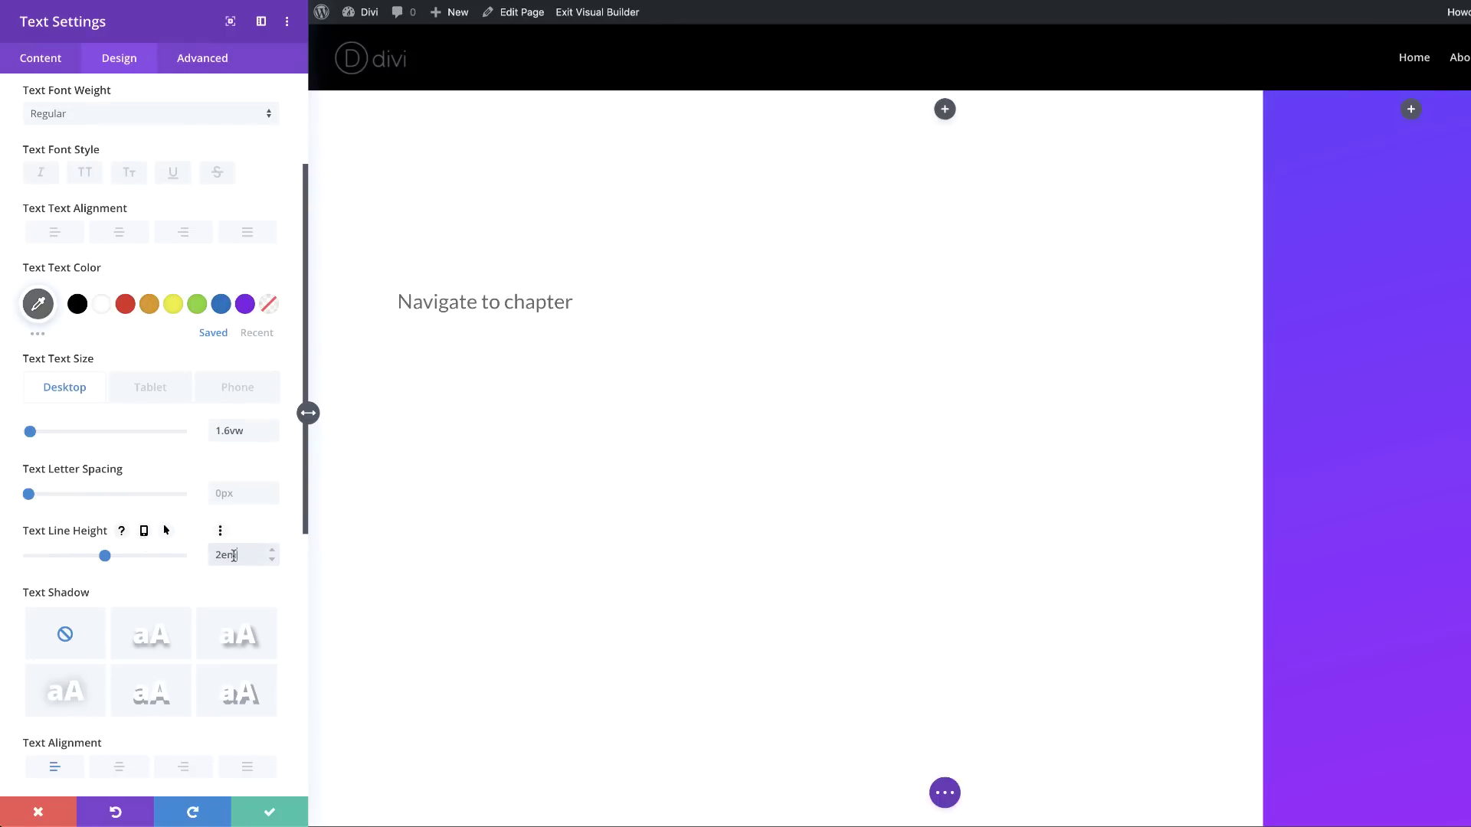
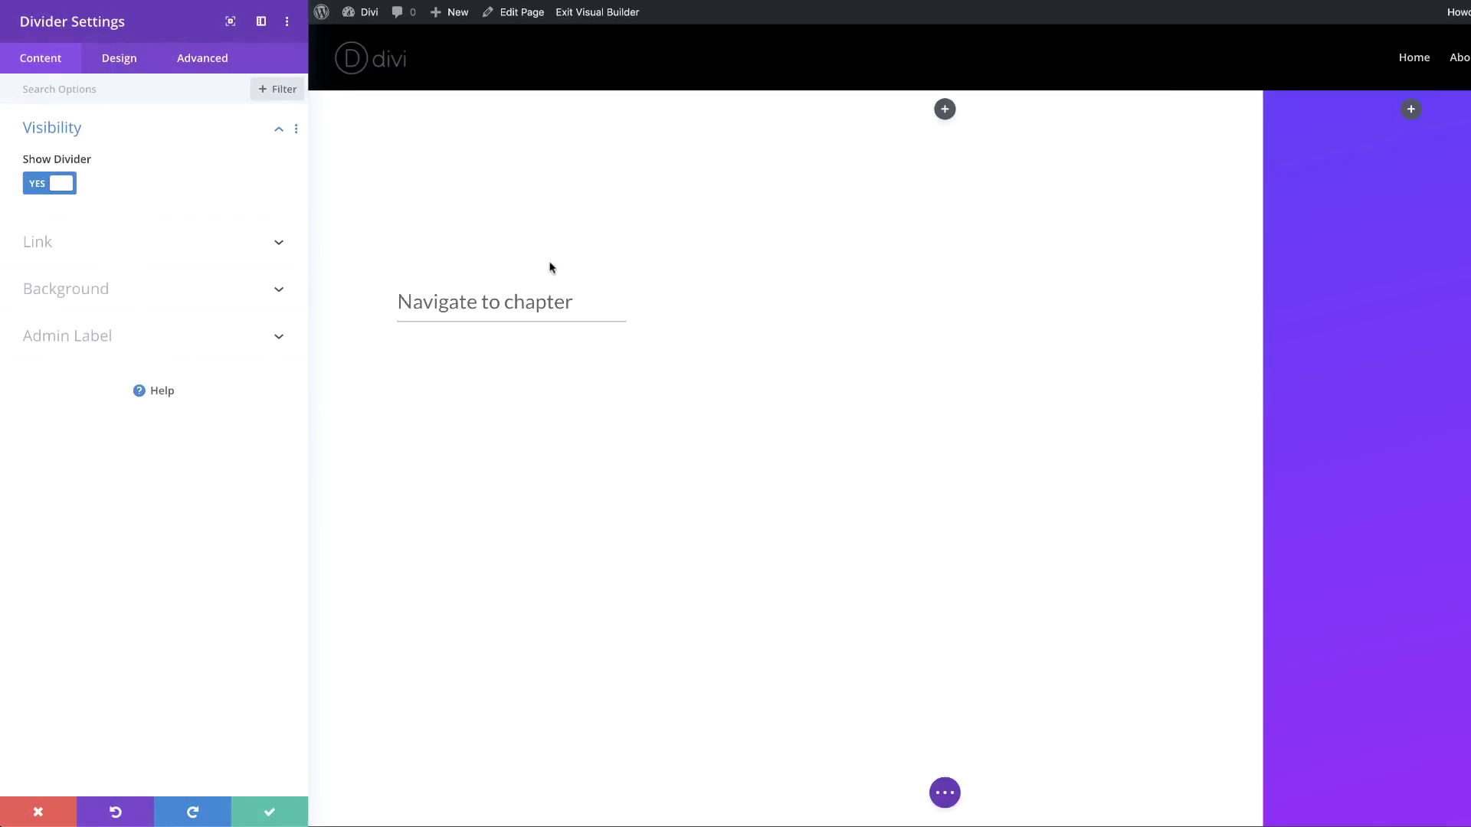
- Set the line color of the divider under "Navigate to chapter" to #5802ed
left_click(119, 59)
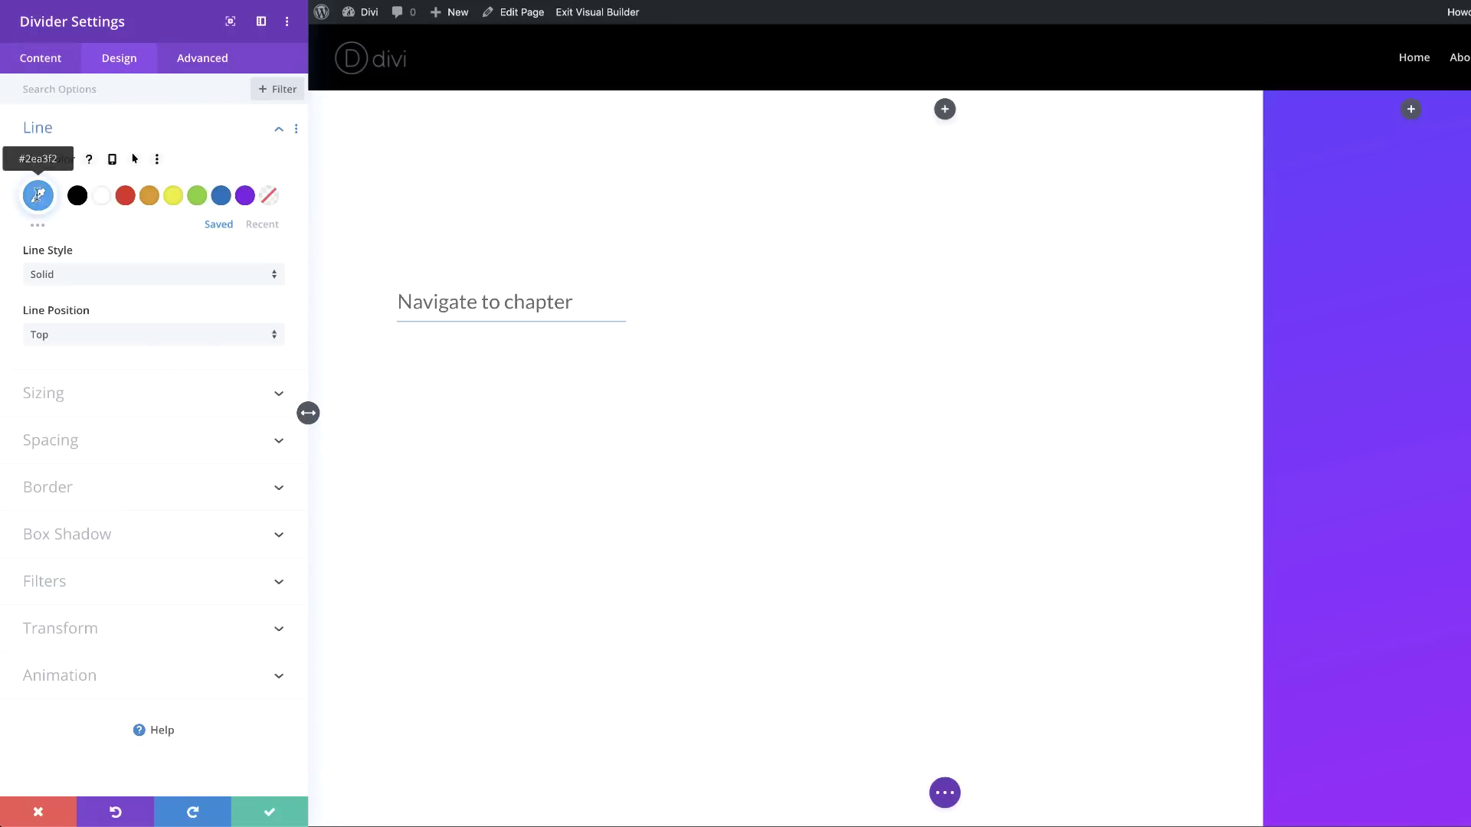
left_click(39, 195)
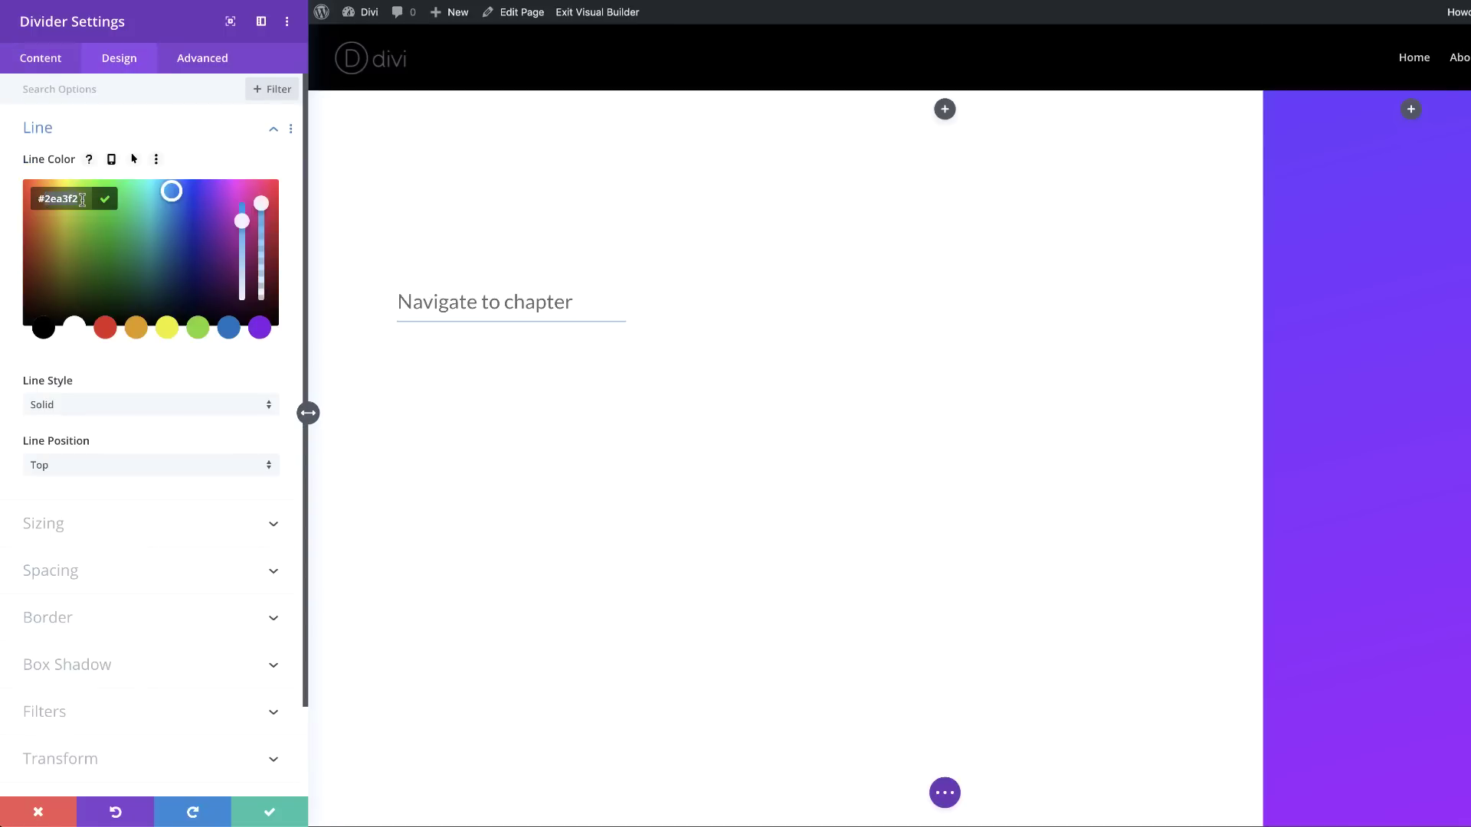
type("#5802ed")
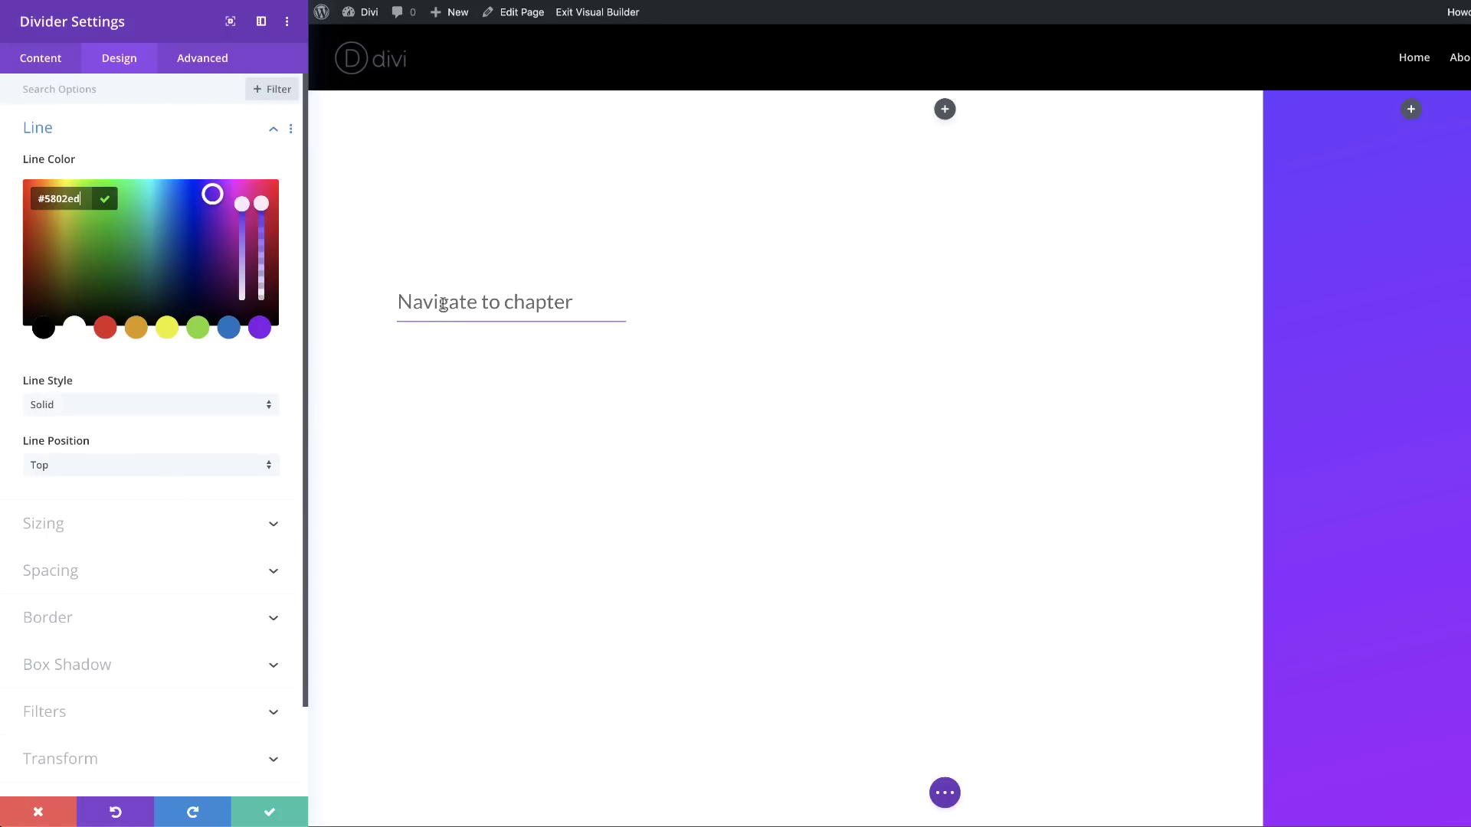
- Set the divider's weight to 4px and its width to 3vw
left_click(80, 528)
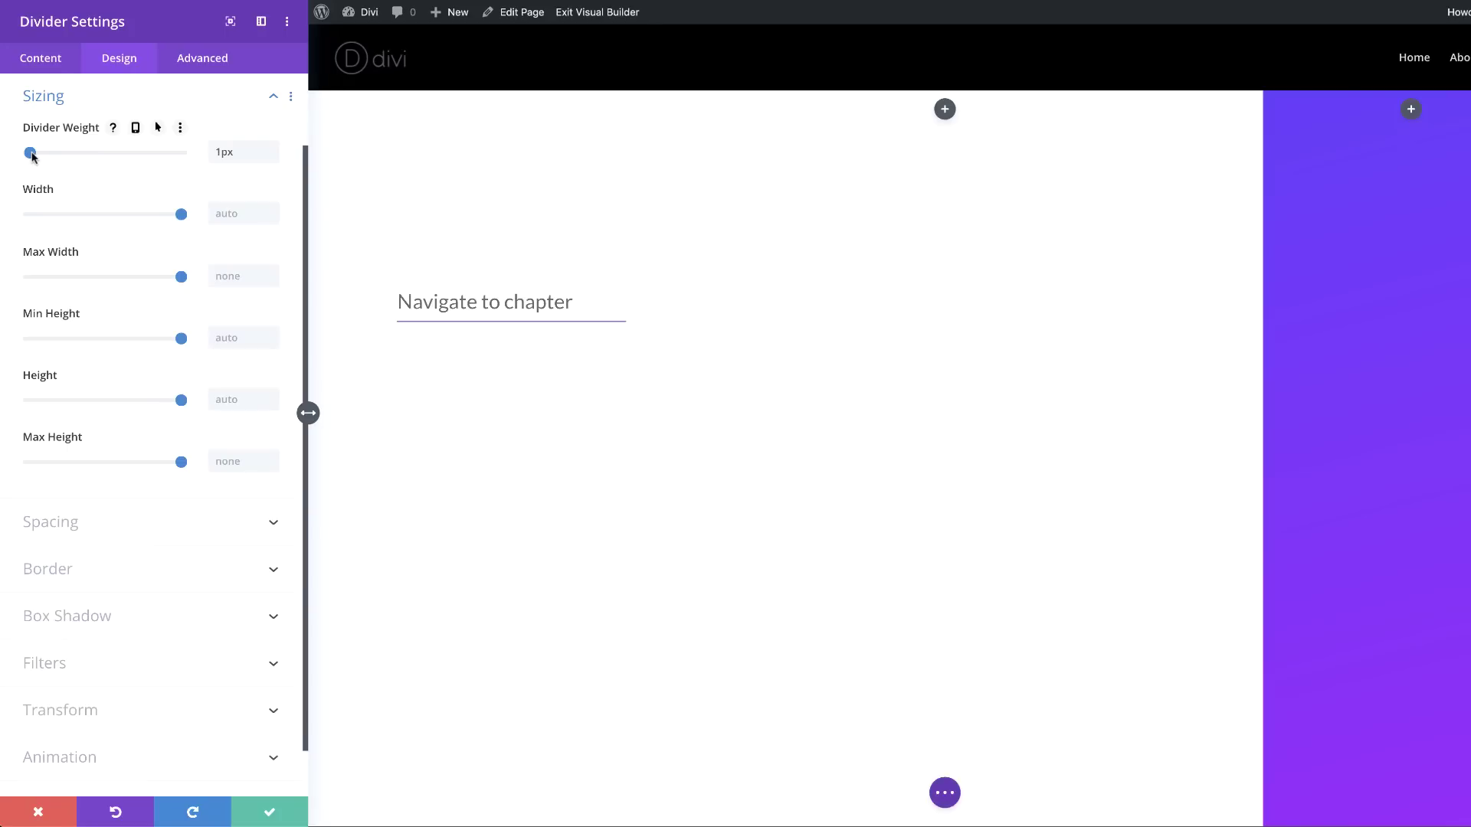
left_click_drag(32, 156, 35, 156)
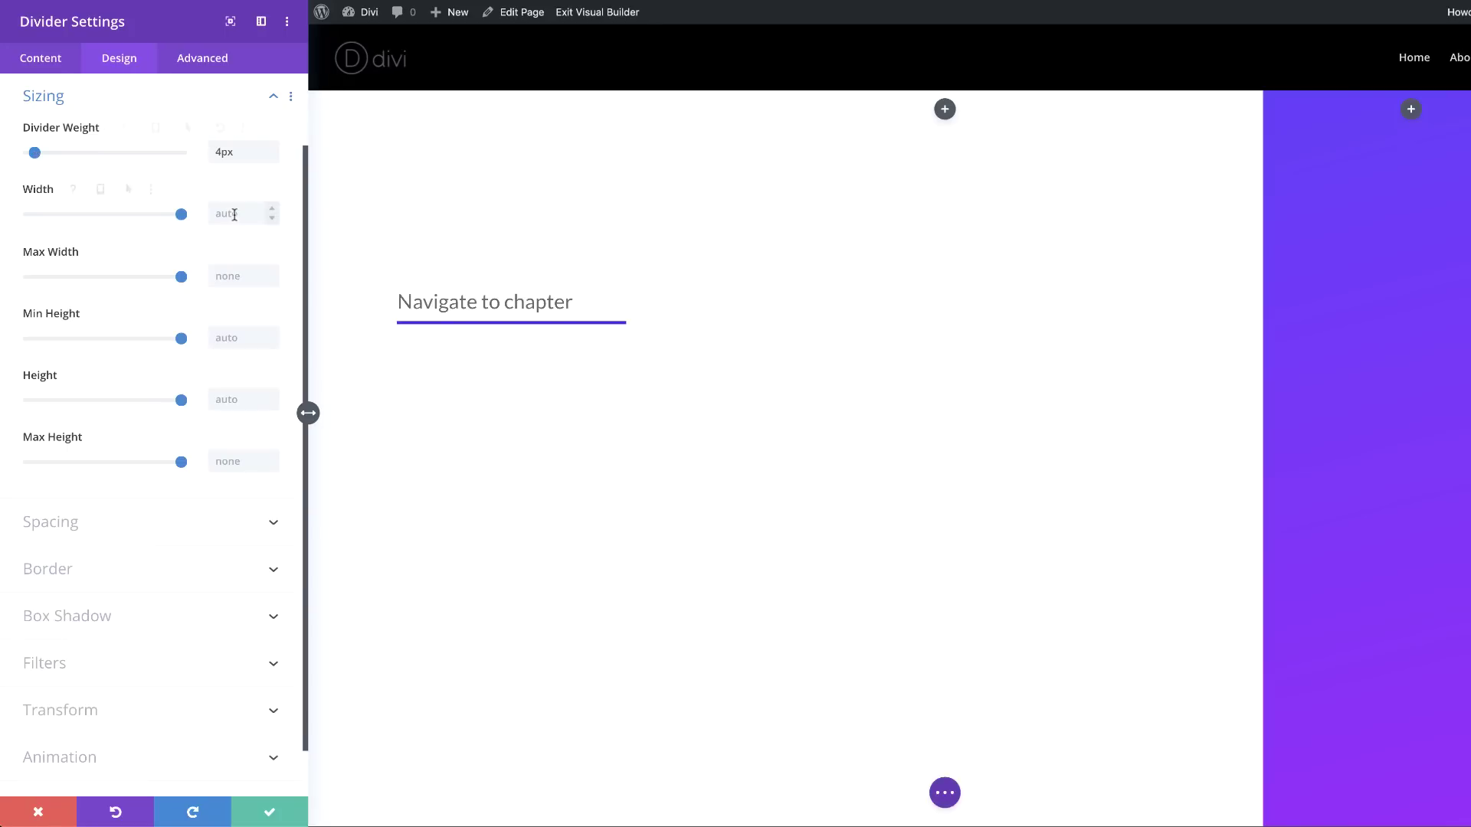
left_click(234, 215)
type("3vw")
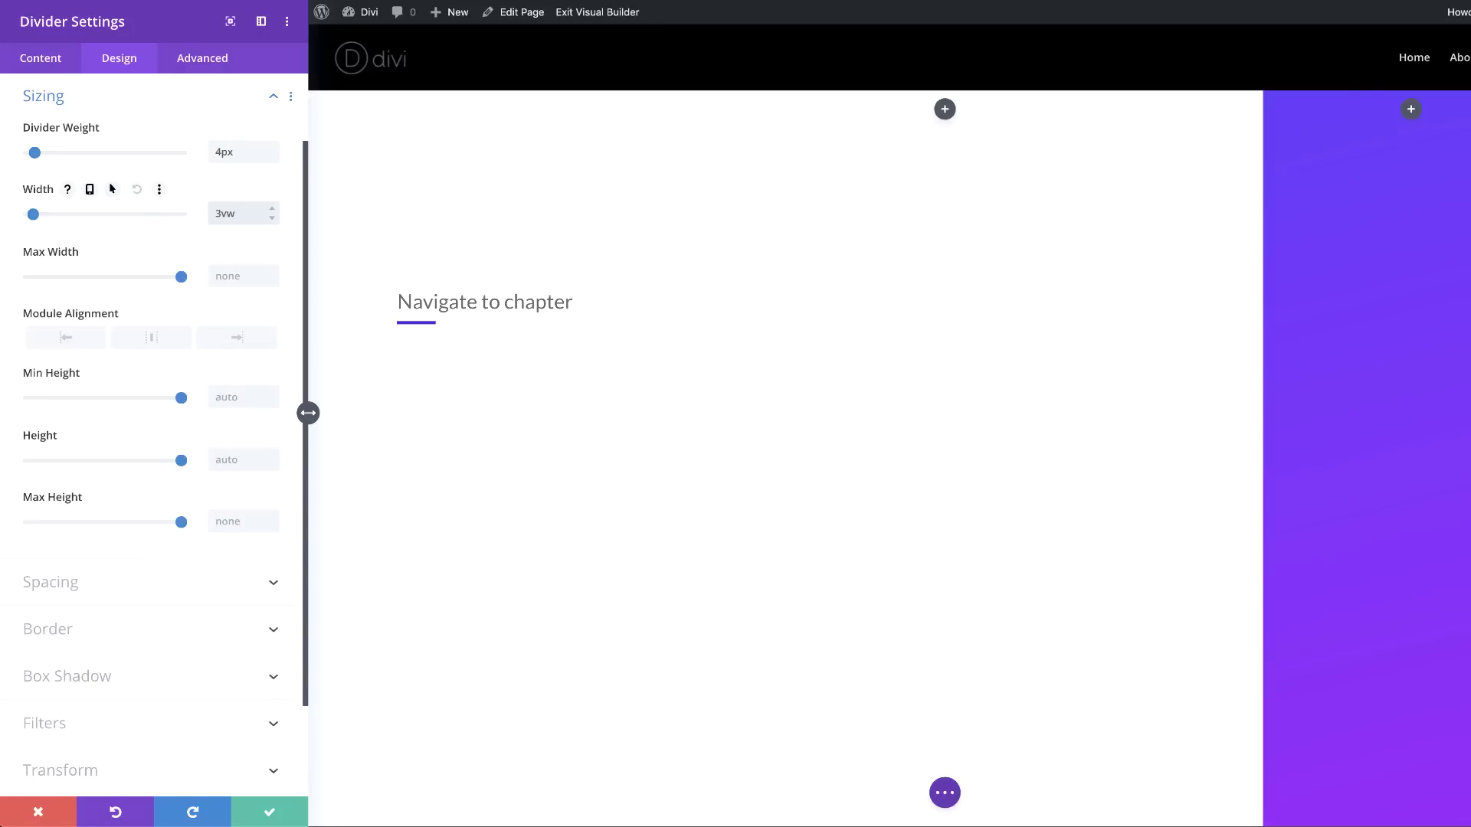
- Enable responsive divider width with 6vw on tablet and a separate phone width, and set the divider's height to 0px
left_click(89, 190)
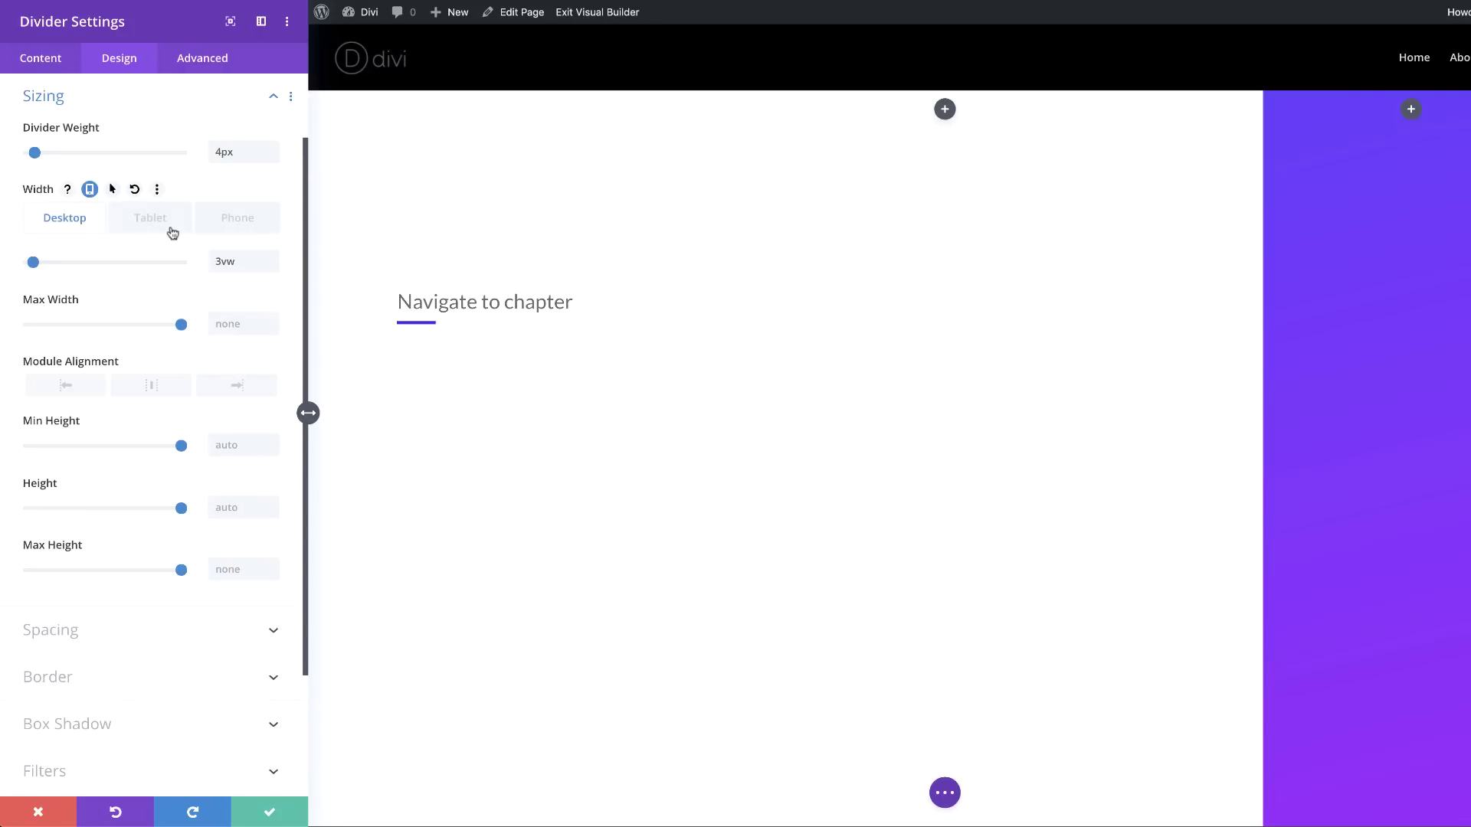
left_click(157, 221)
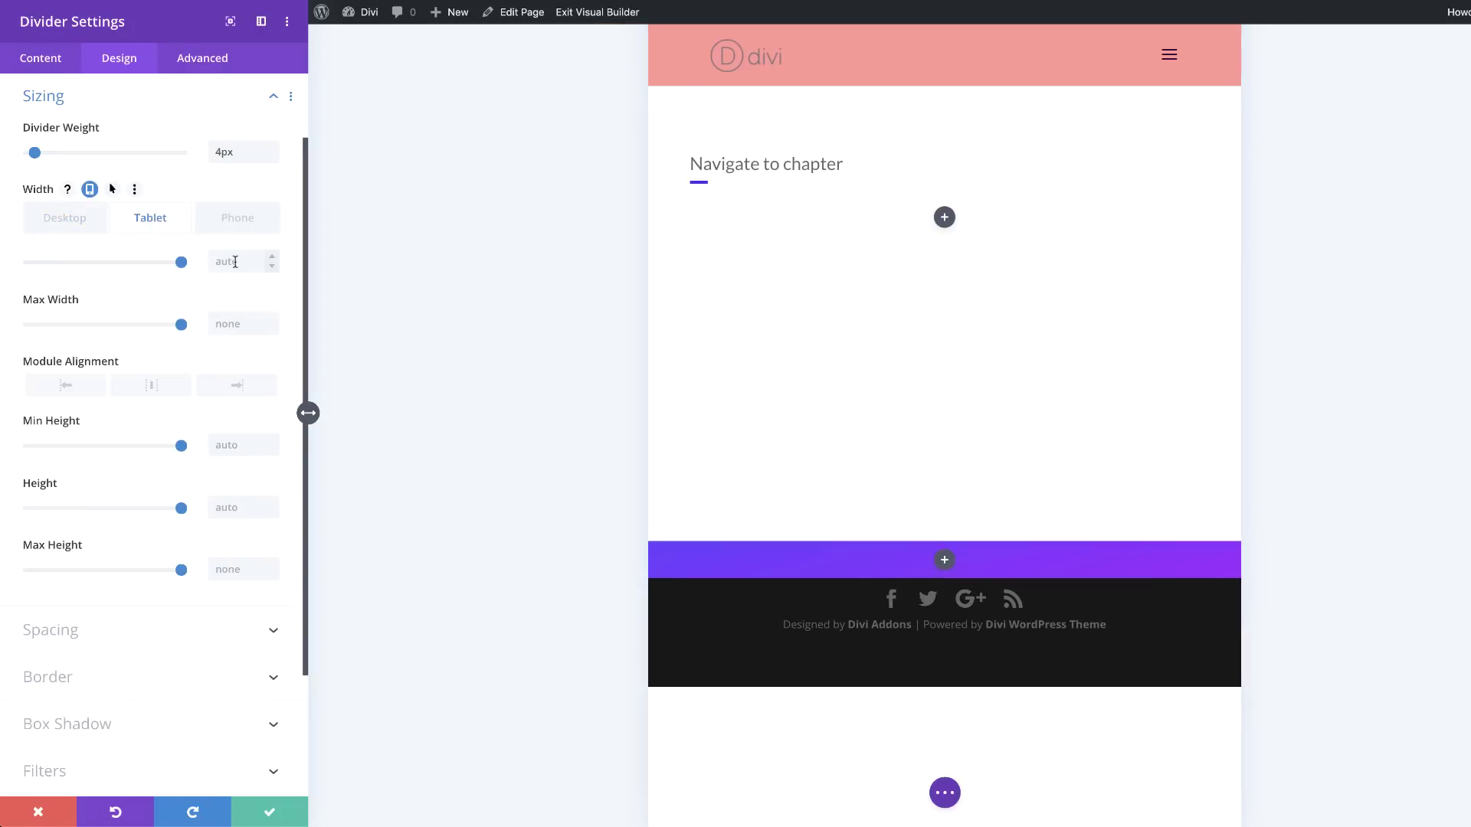
left_click(238, 264)
type("6vw")
left_click(251, 223)
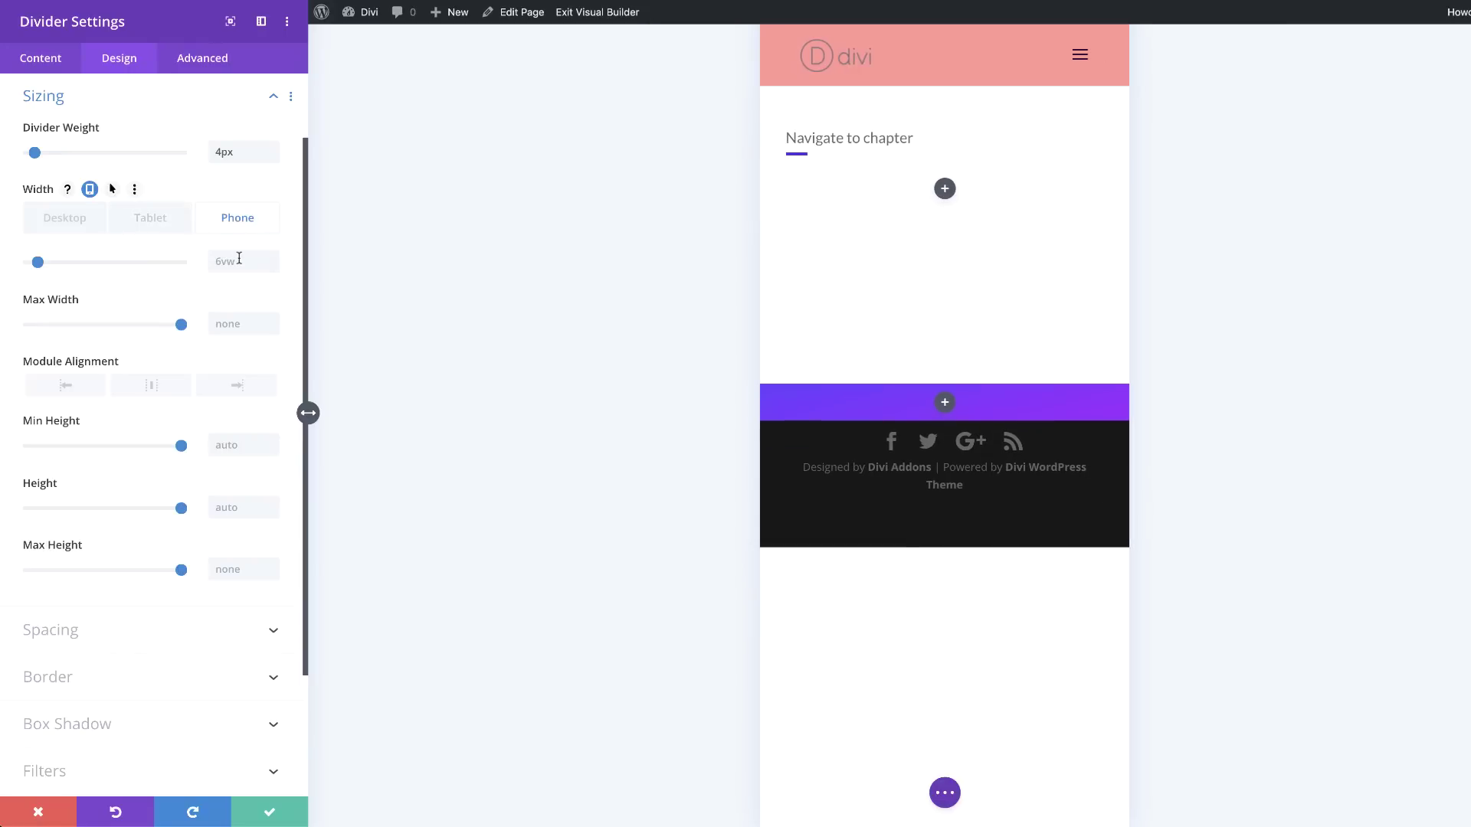
left_click(238, 262)
left_click(62, 219)
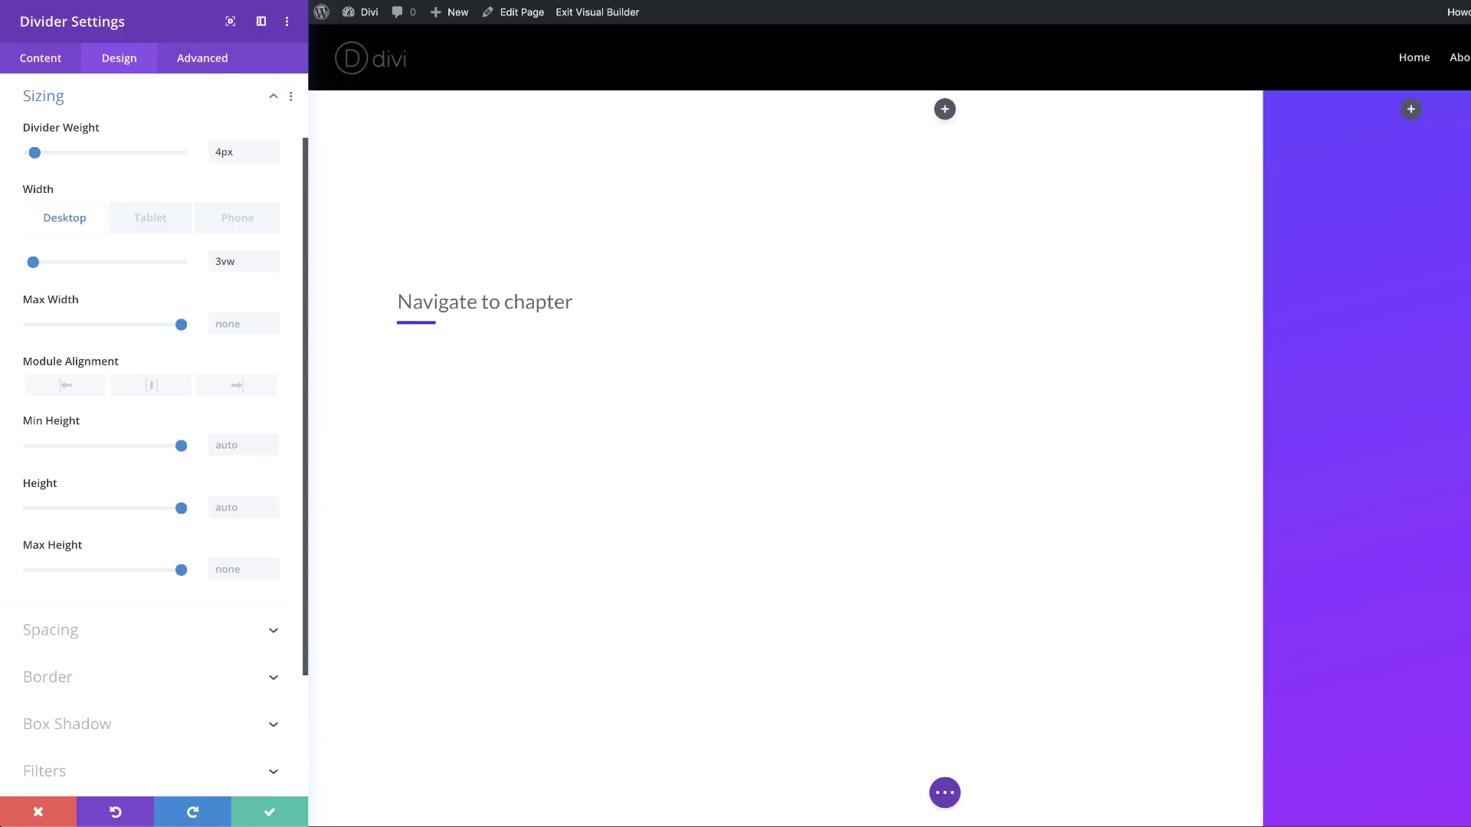
left_click(236, 509)
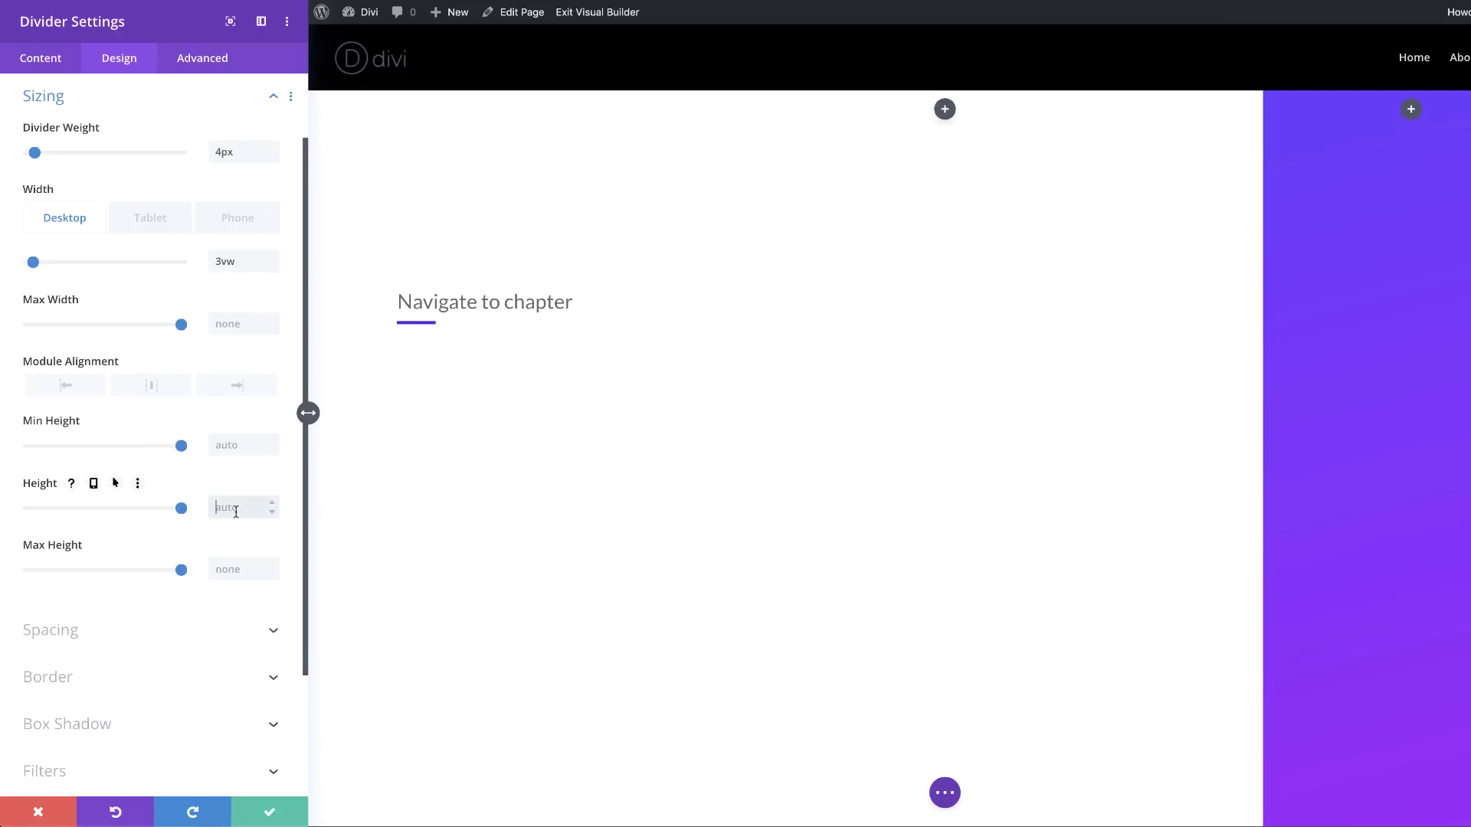
type("0px")
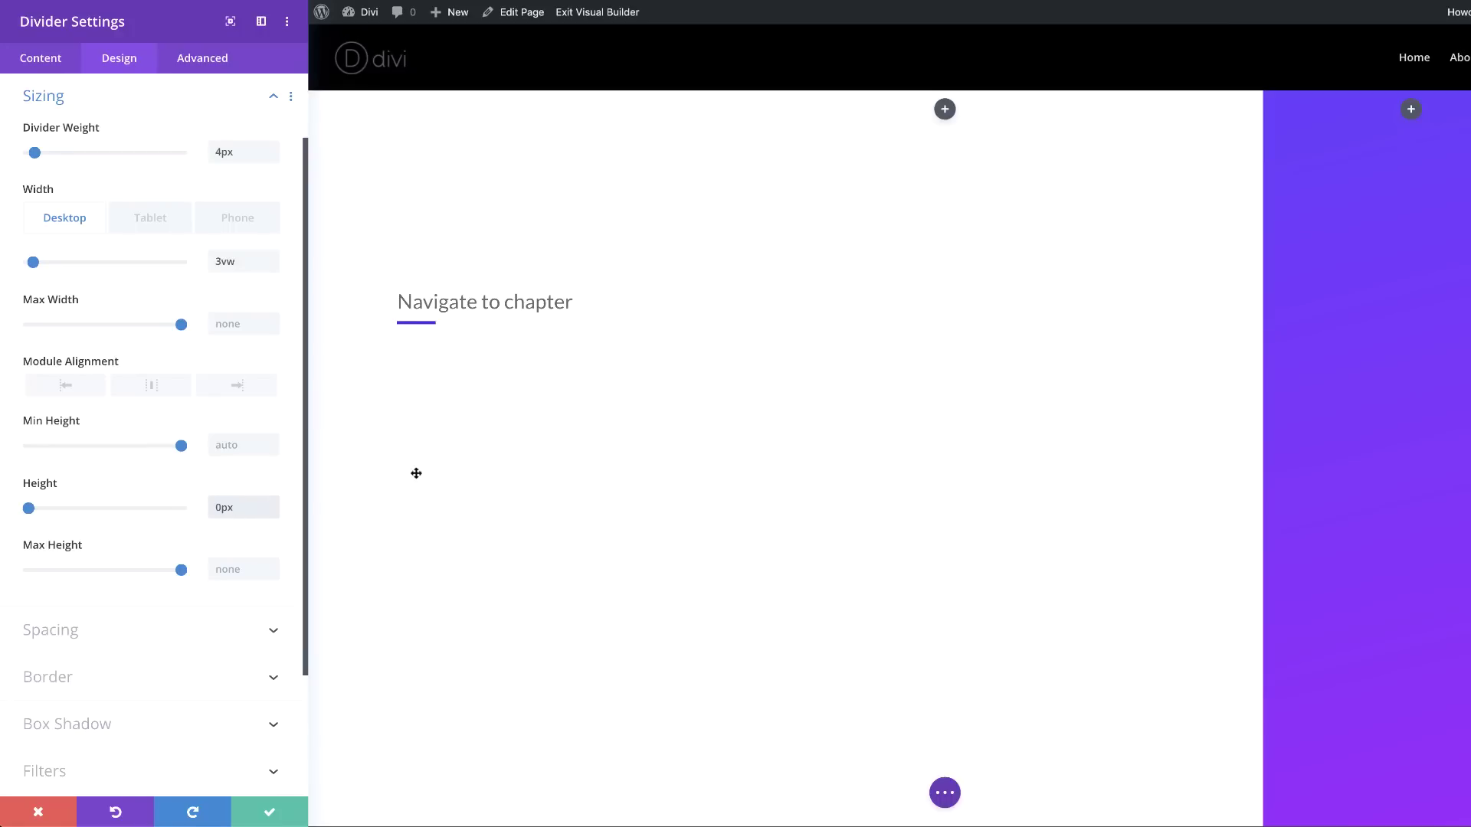
- Give the divider a top margin of 1vw and a bottom margin of 7vw
left_click(141, 640)
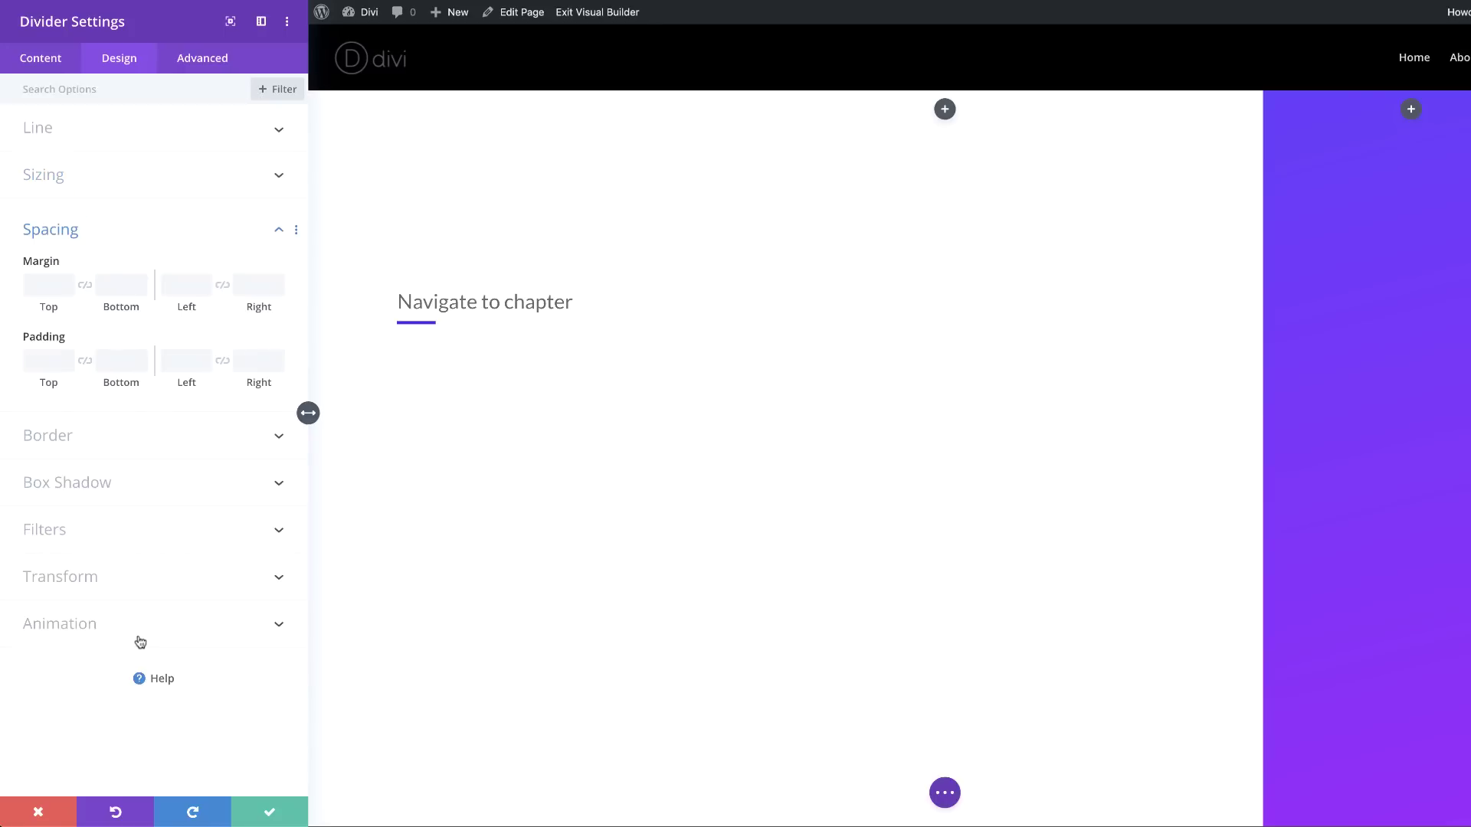
left_click(49, 289)
type("1vw")
left_click(113, 285)
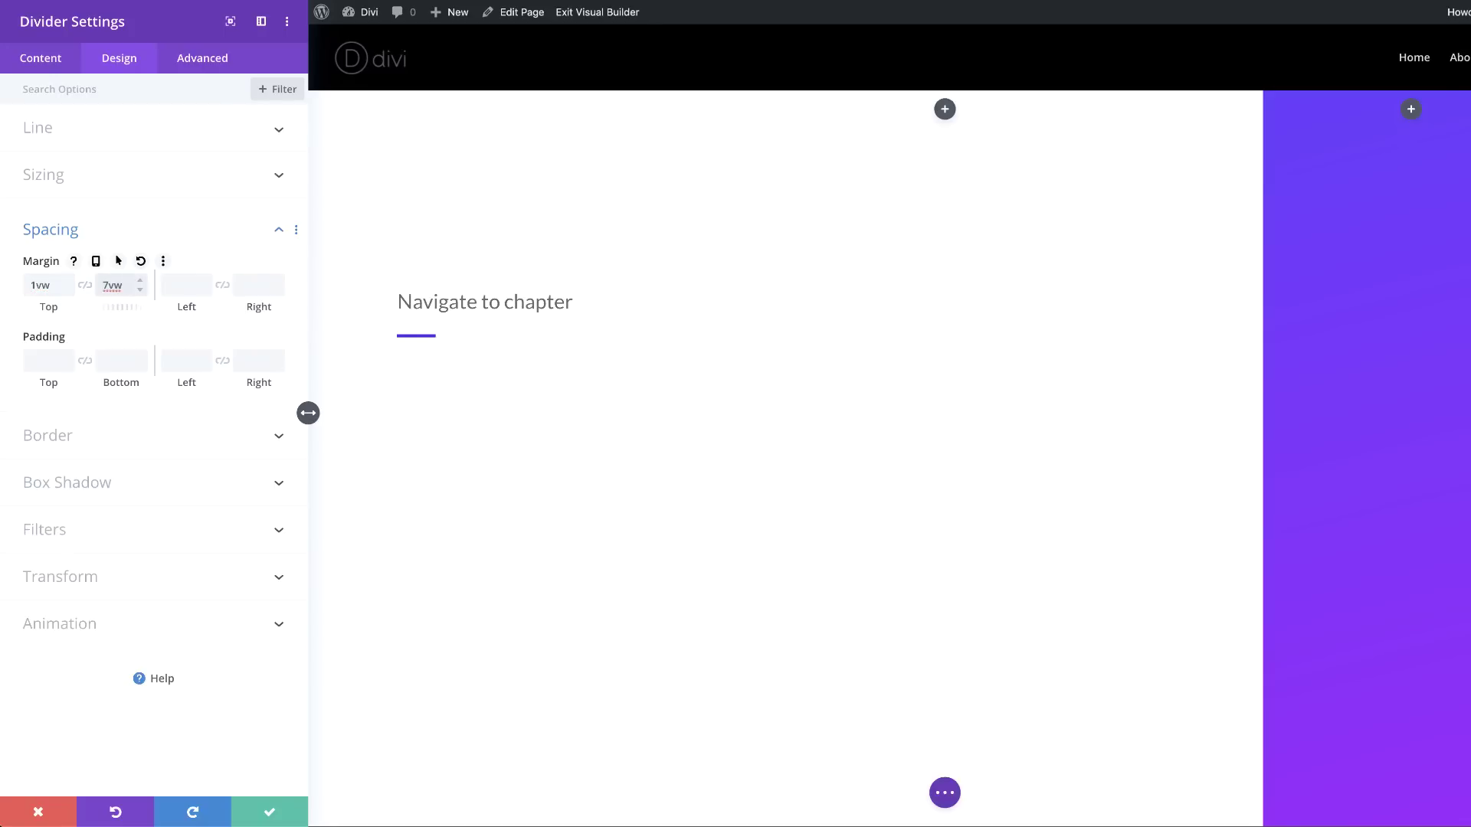
- Set the divider's bottom margin to 7vw, enable responsive margins with a 3vw top margin on tablet, and save the divider
type("7vw")
left_click(96, 261)
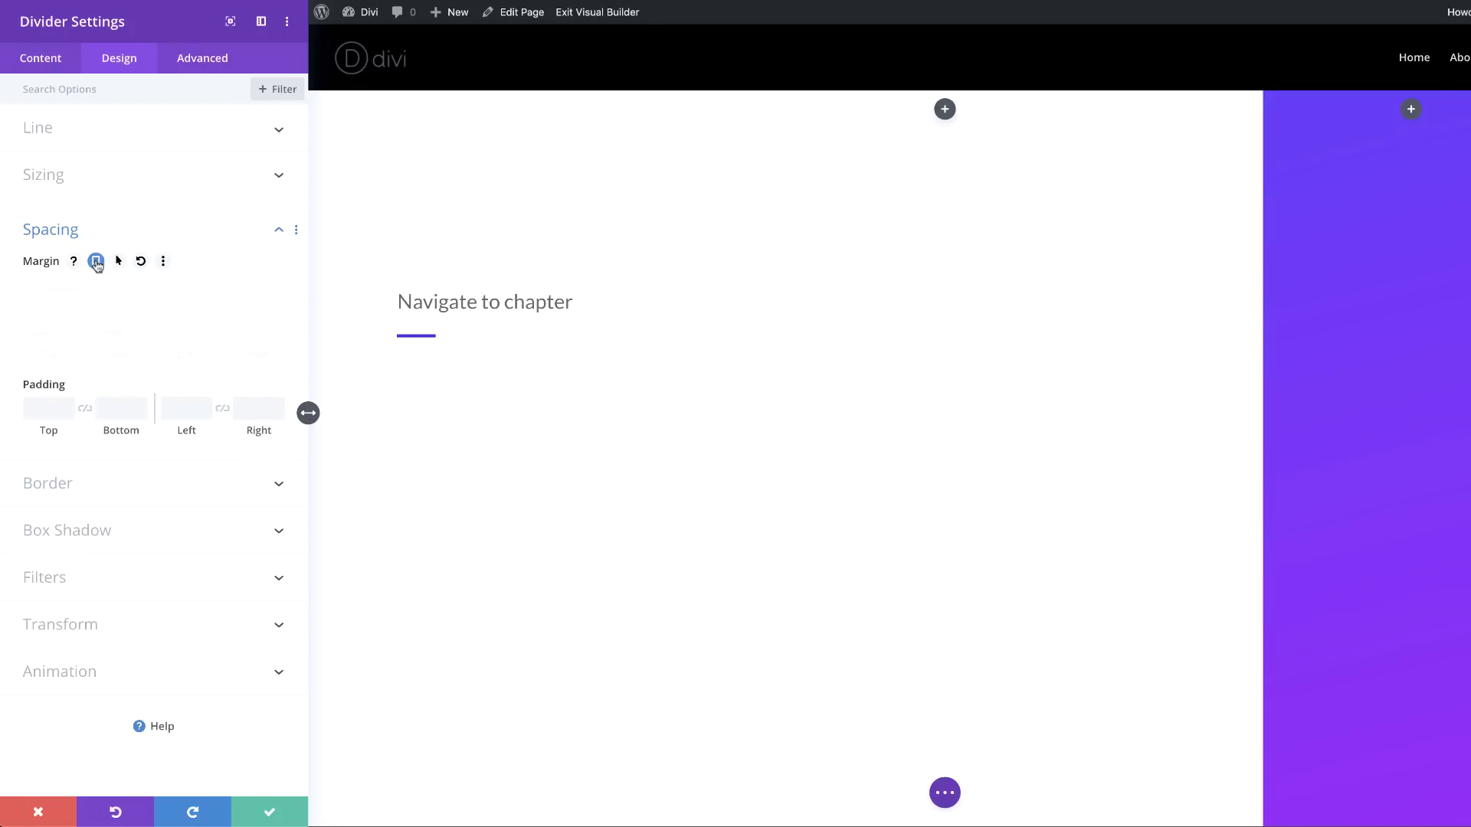
left_click(151, 290)
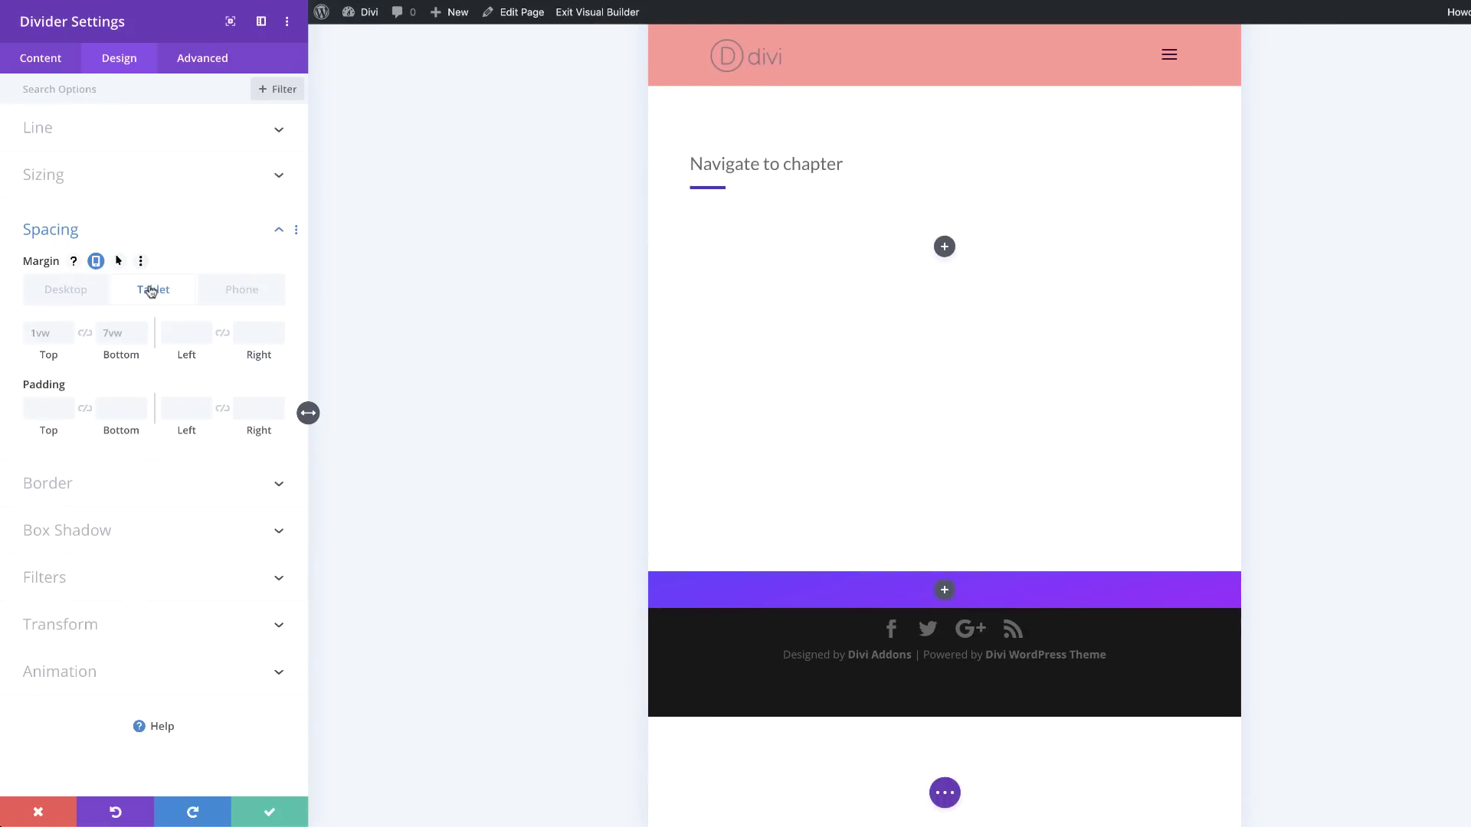
left_click(45, 332)
type("3vw")
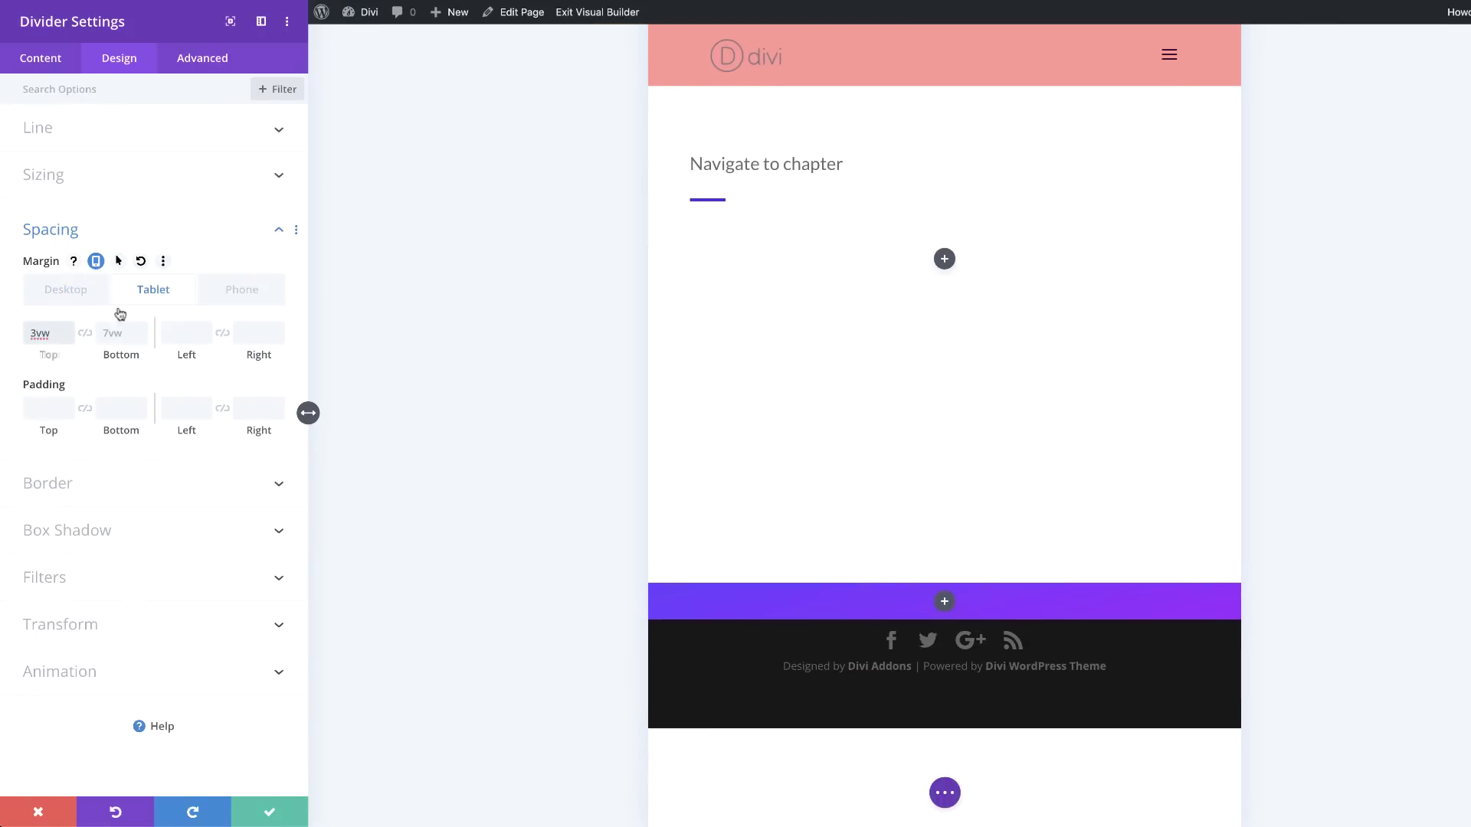
left_click(267, 297)
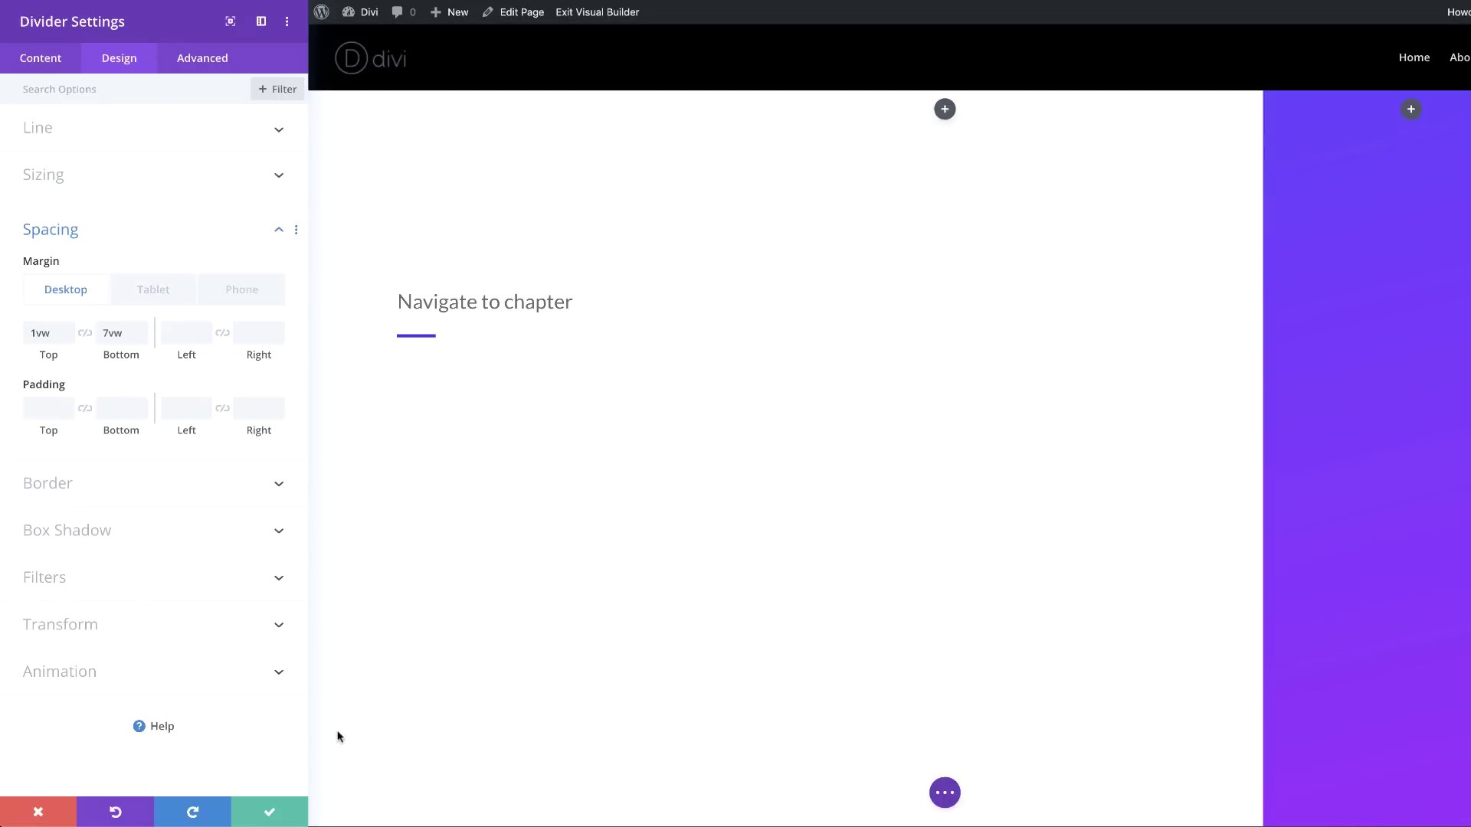
left_click(272, 813)
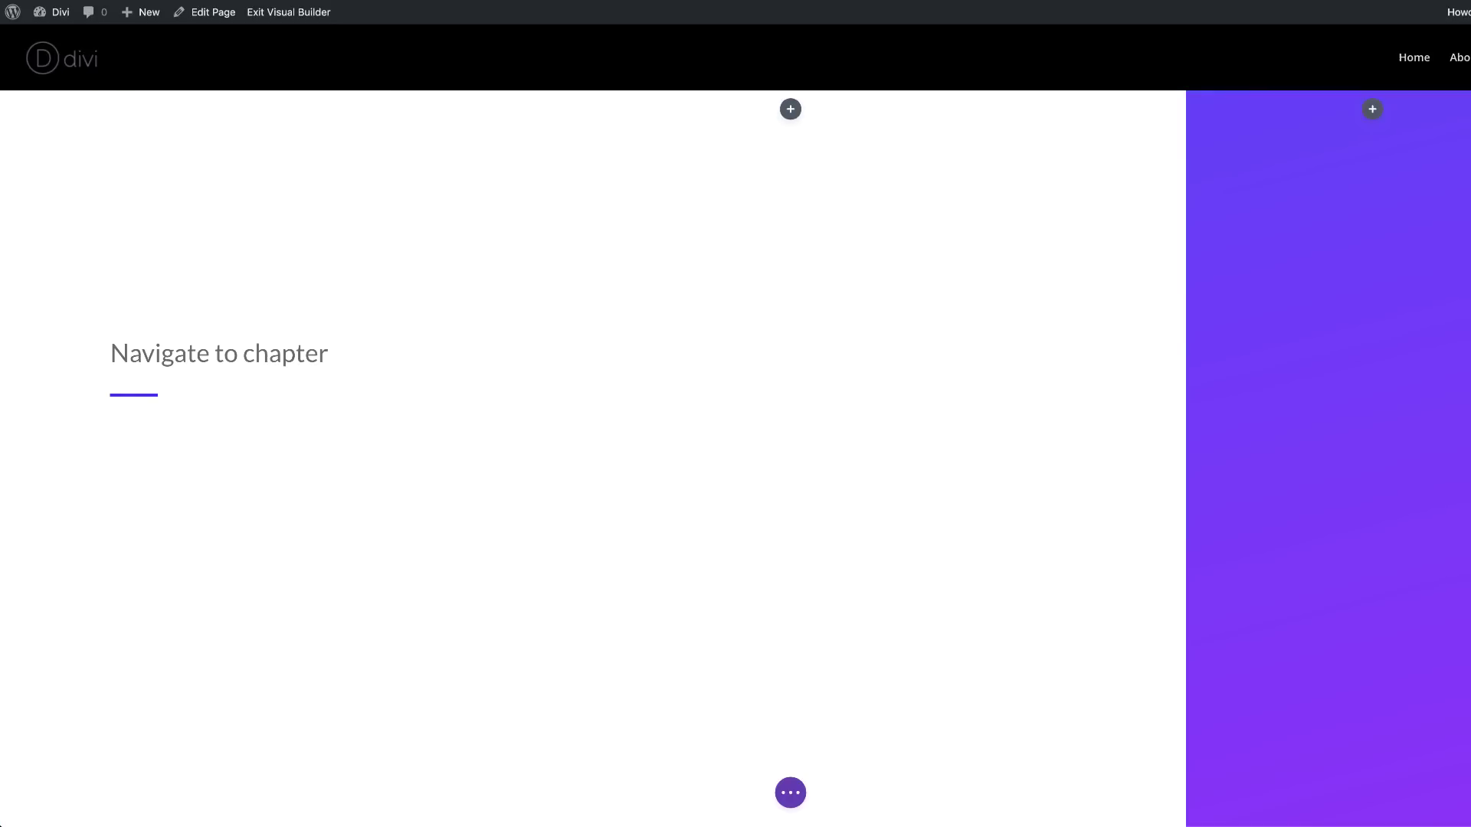
- Add a Text module to the middle column and replace its placeholder body with "► Chapter 1: Research"
left_click(792, 110)
left_click(797, 236)
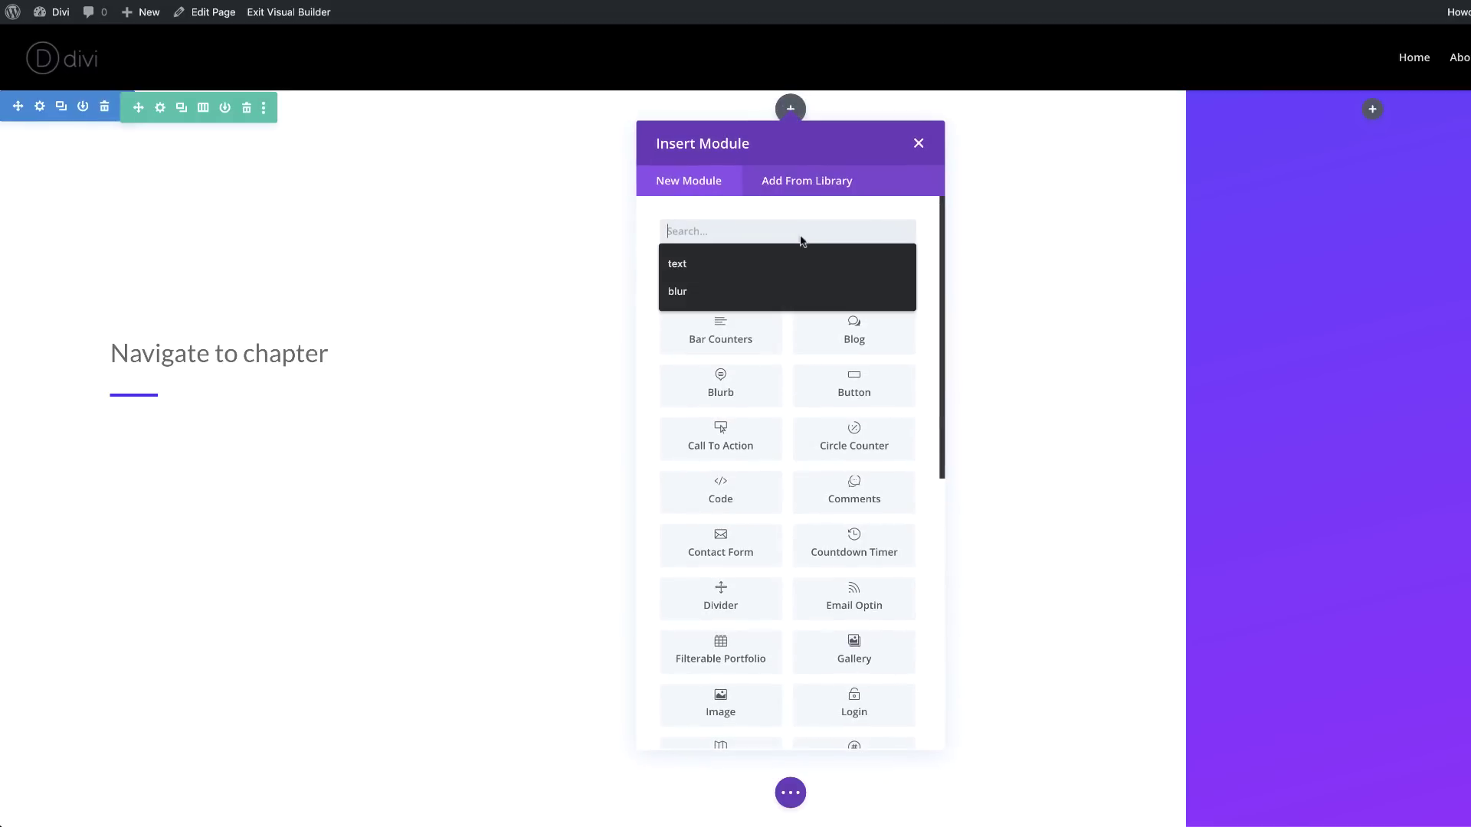
left_click(747, 275)
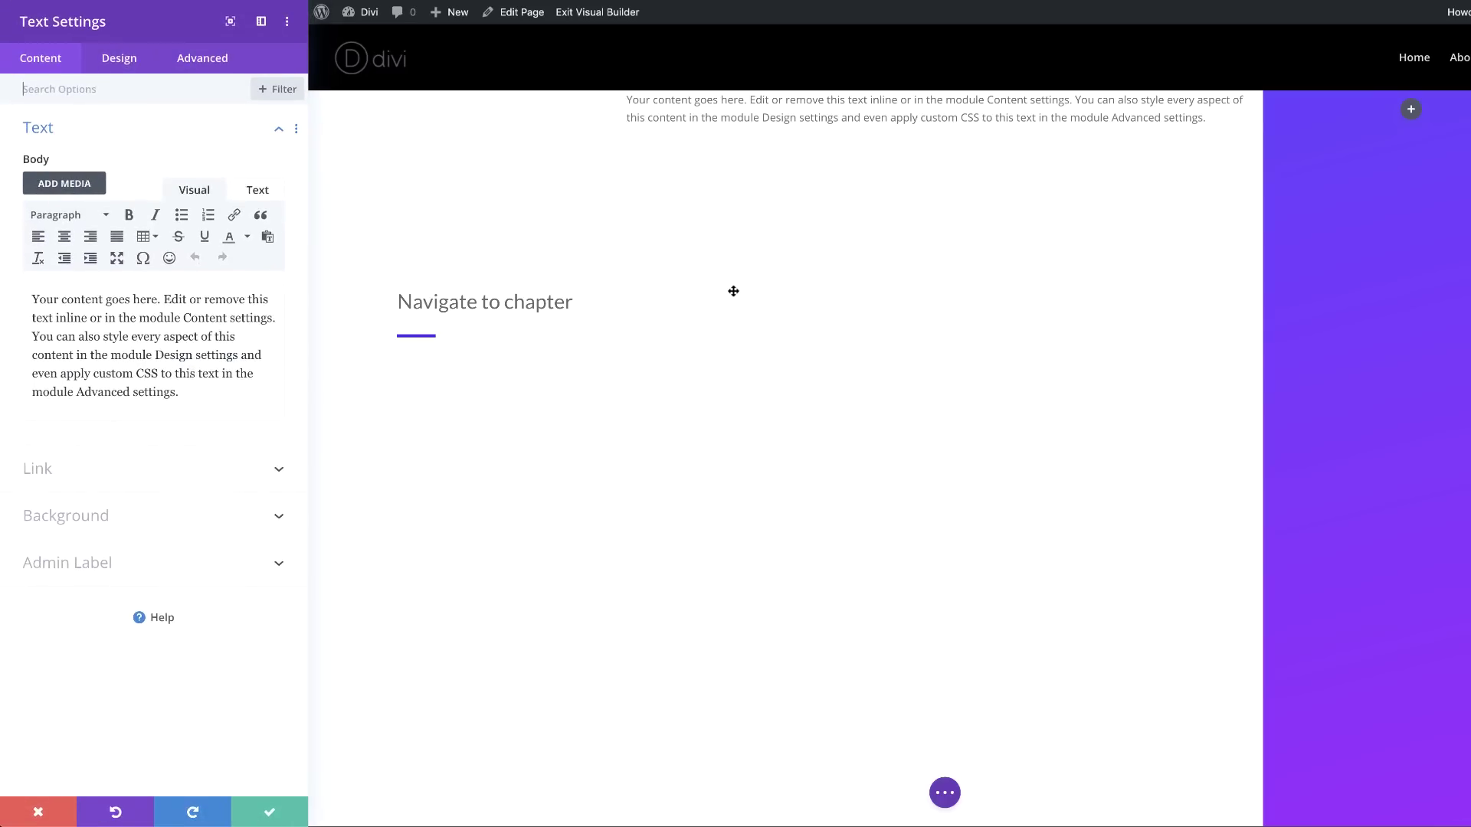
triple_click(21, 298)
key("BackSpace")
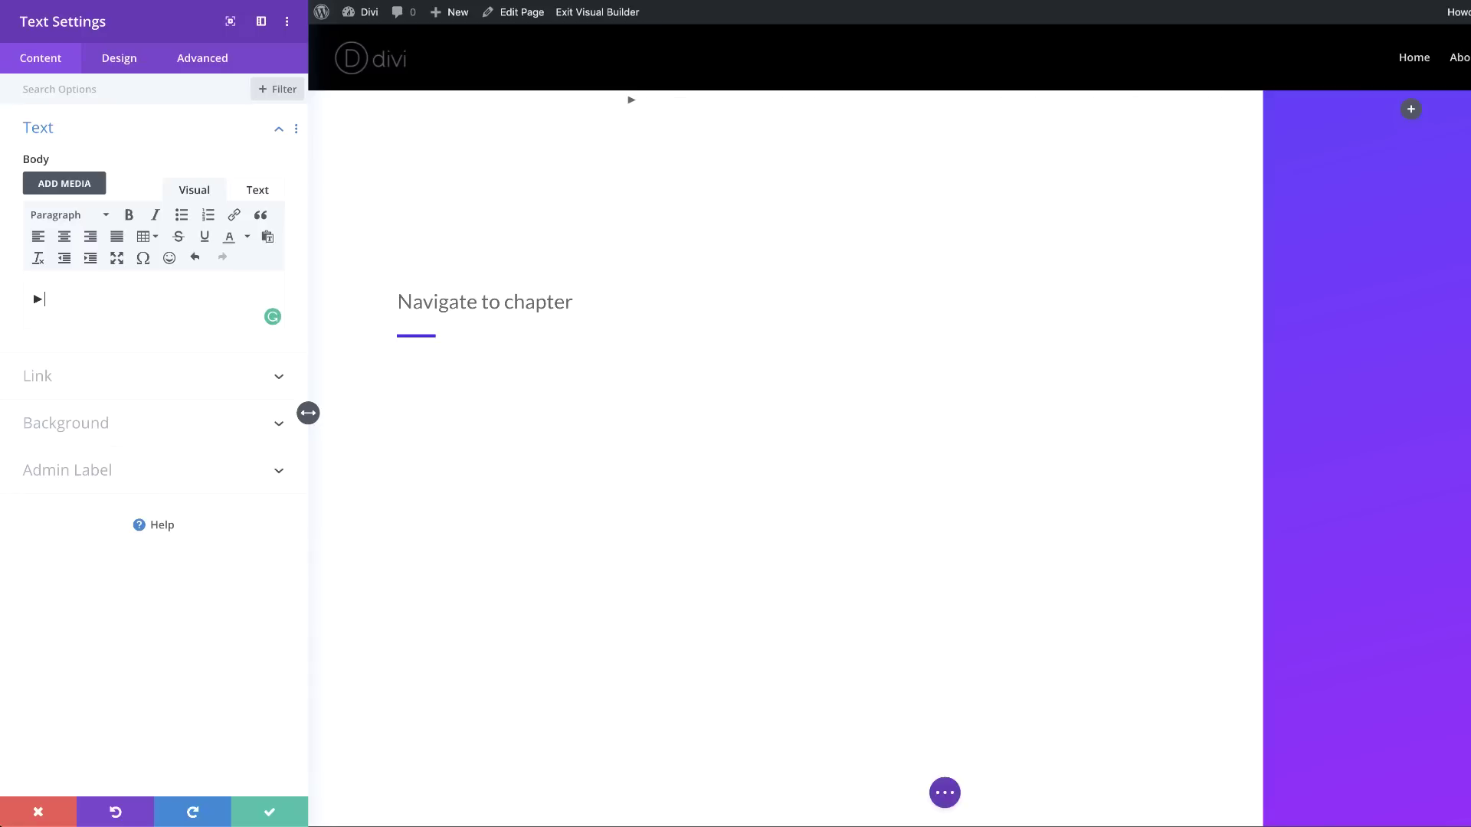
type("Chapter 1: Research")
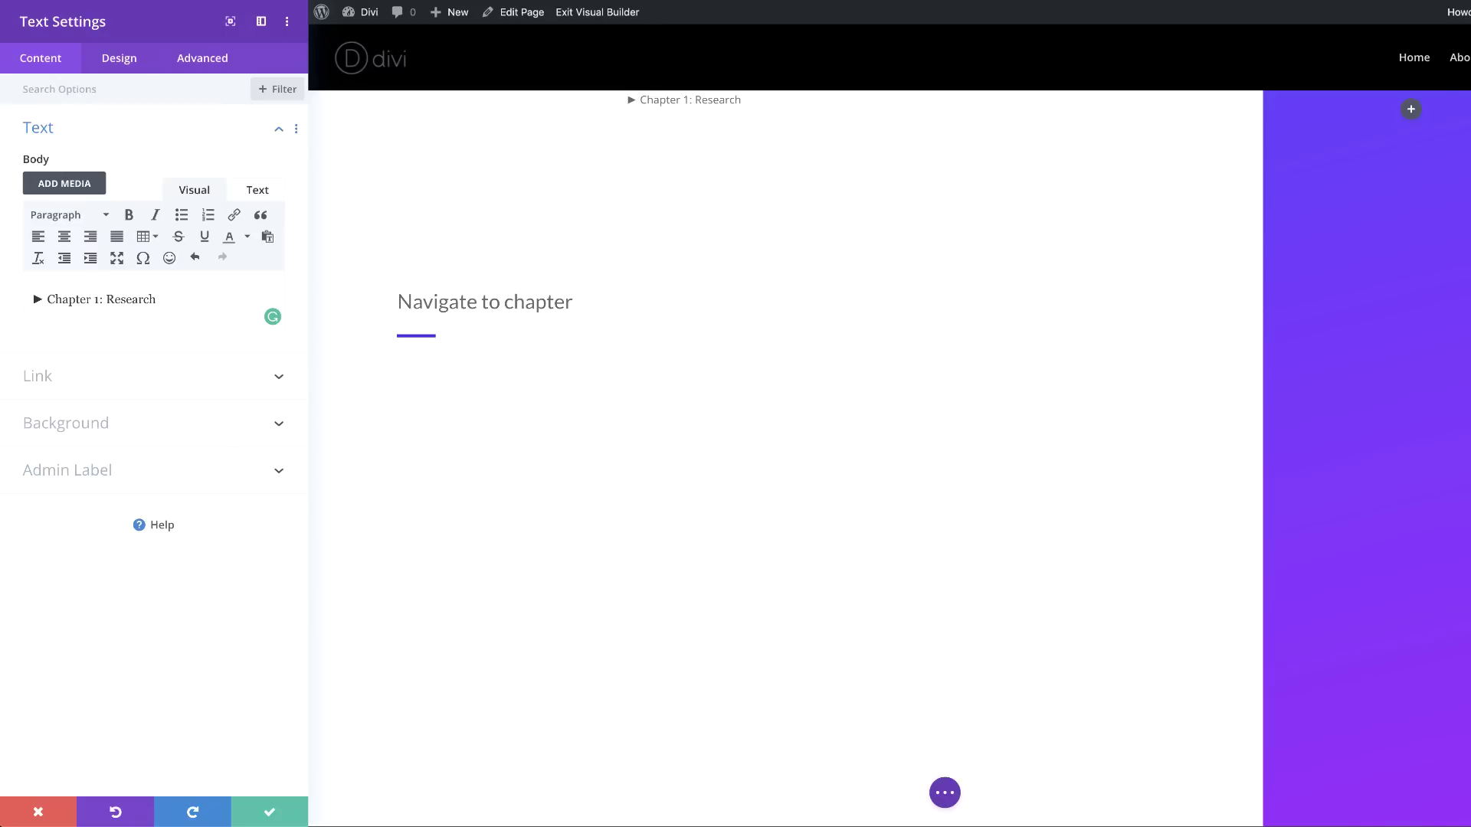
left_click(46, 381)
left_click(102, 242)
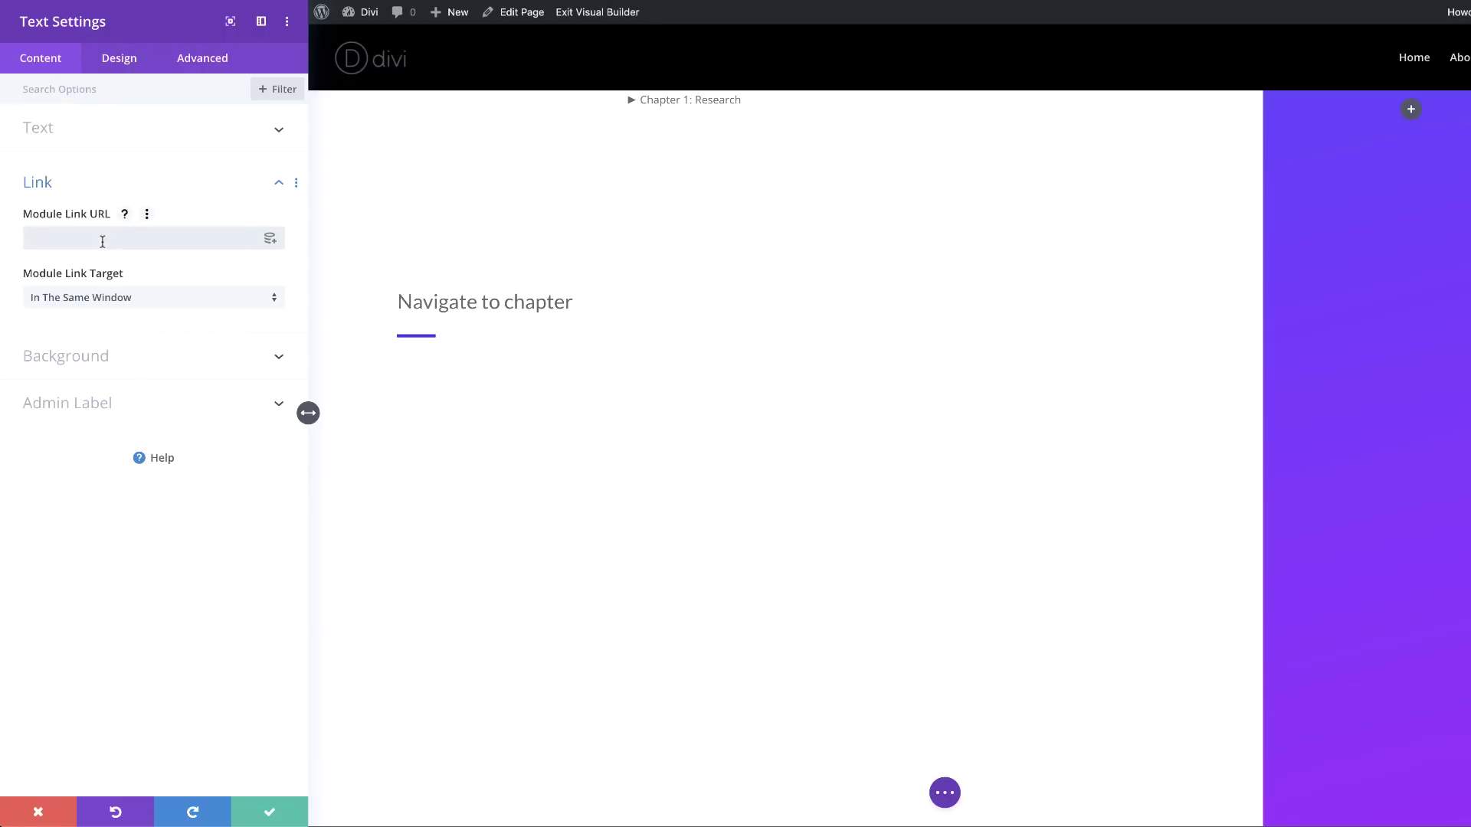
type("https://yourwebsite.com/pagetitle/#chapter-1")
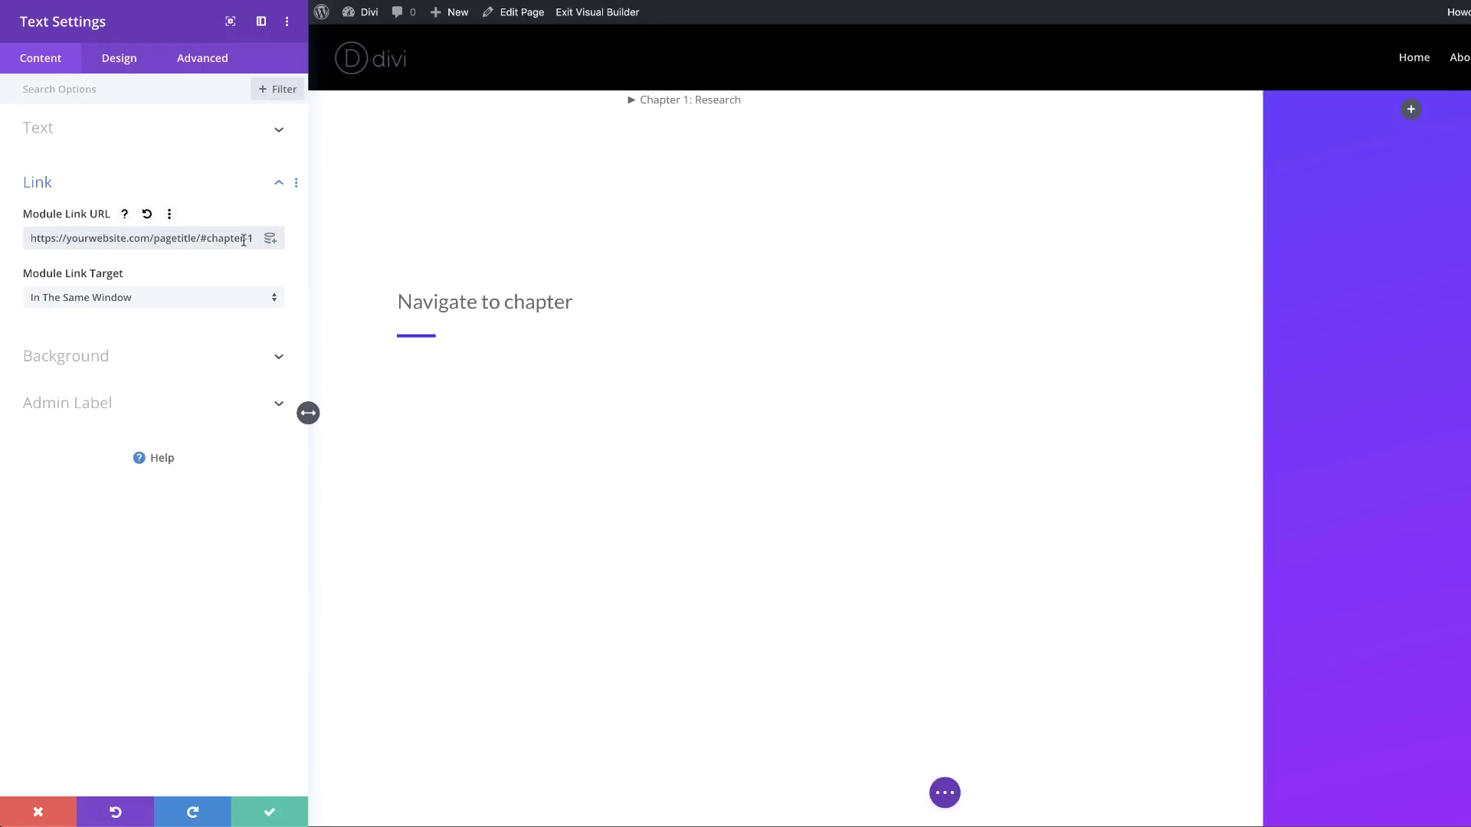
- Set the Chapter 1 module's text font to Lato with the Light weight
left_click(122, 59)
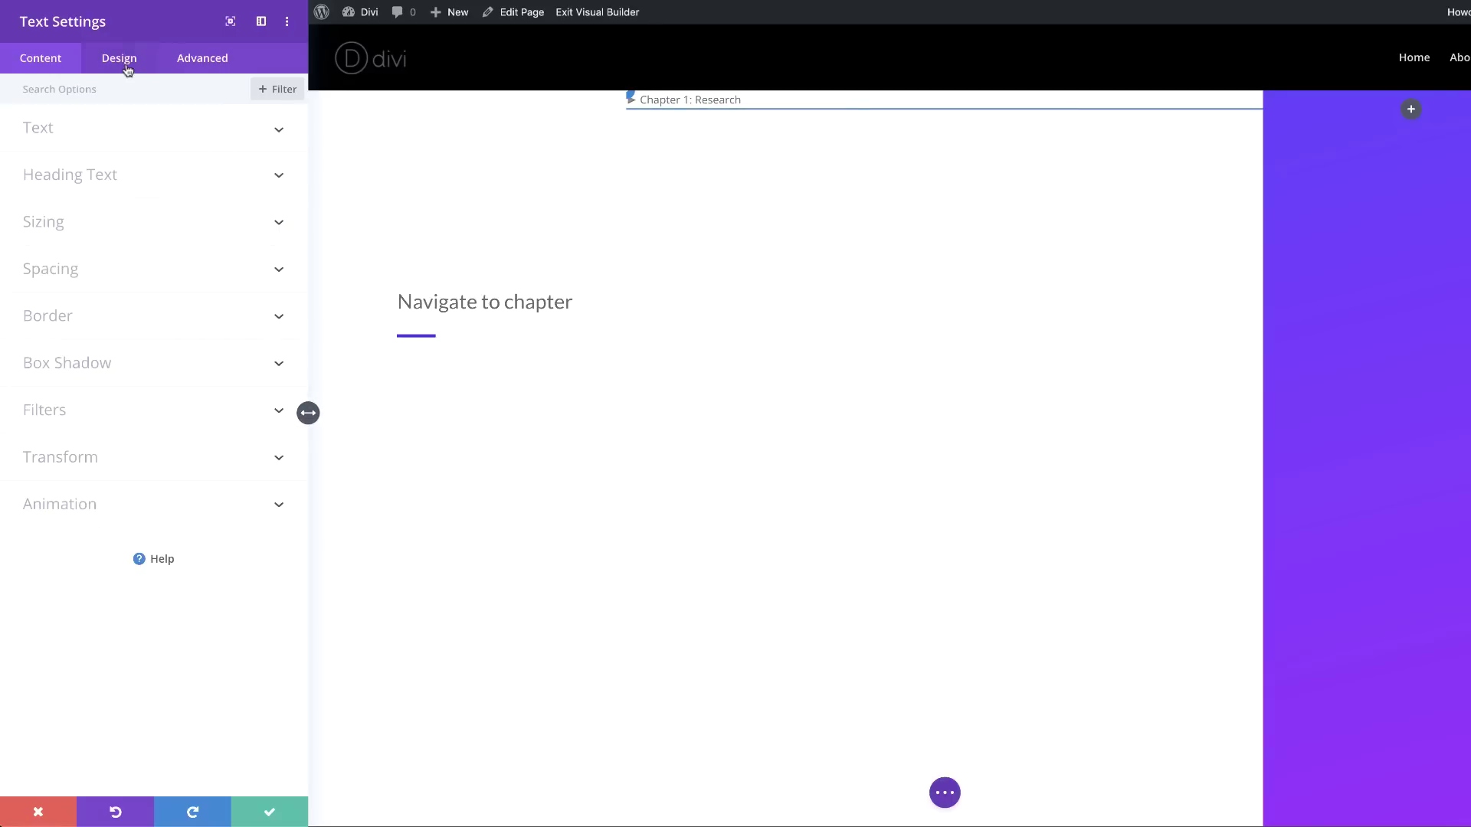
left_click(81, 137)
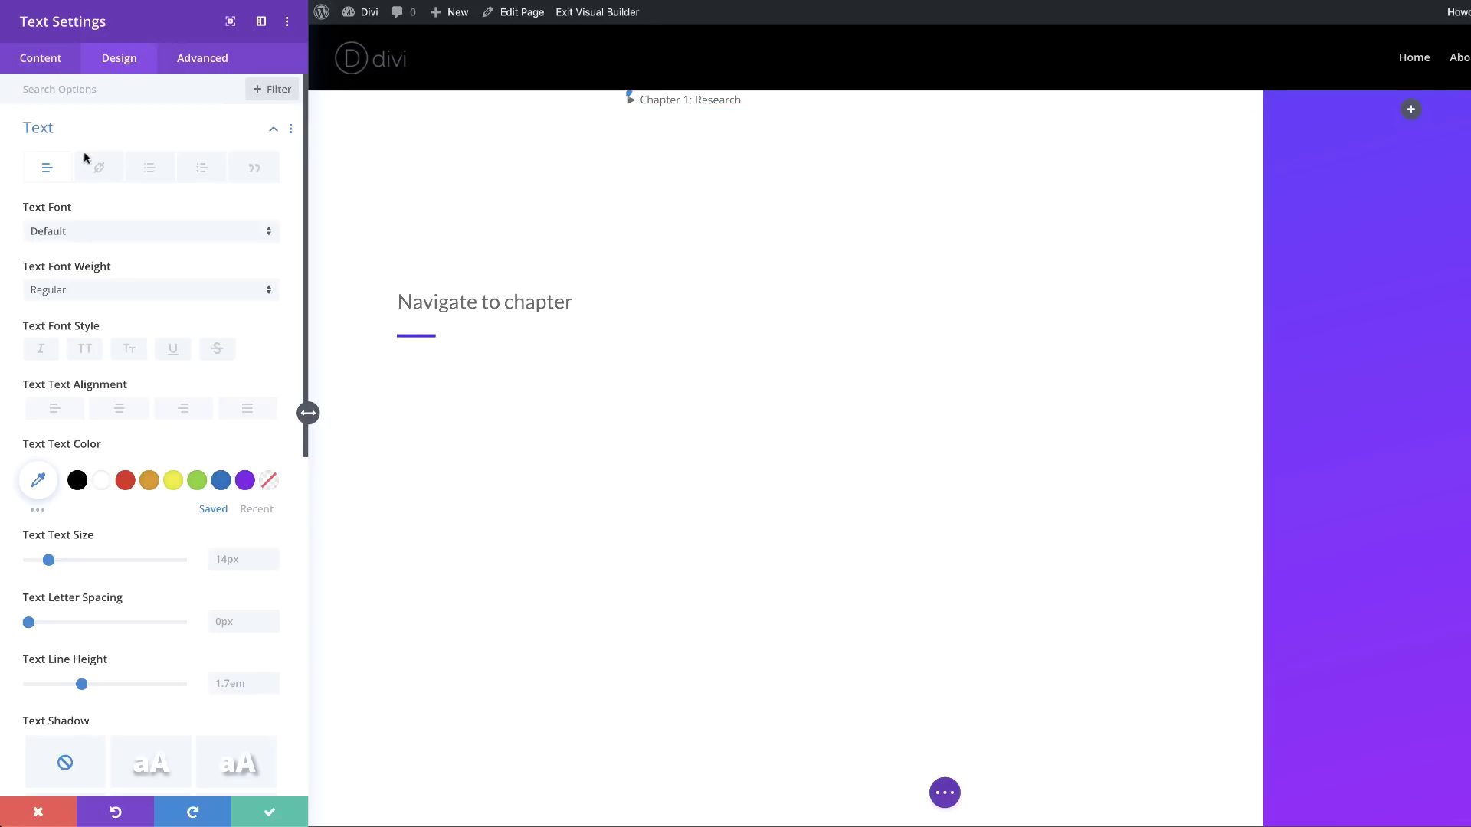
left_click(88, 233)
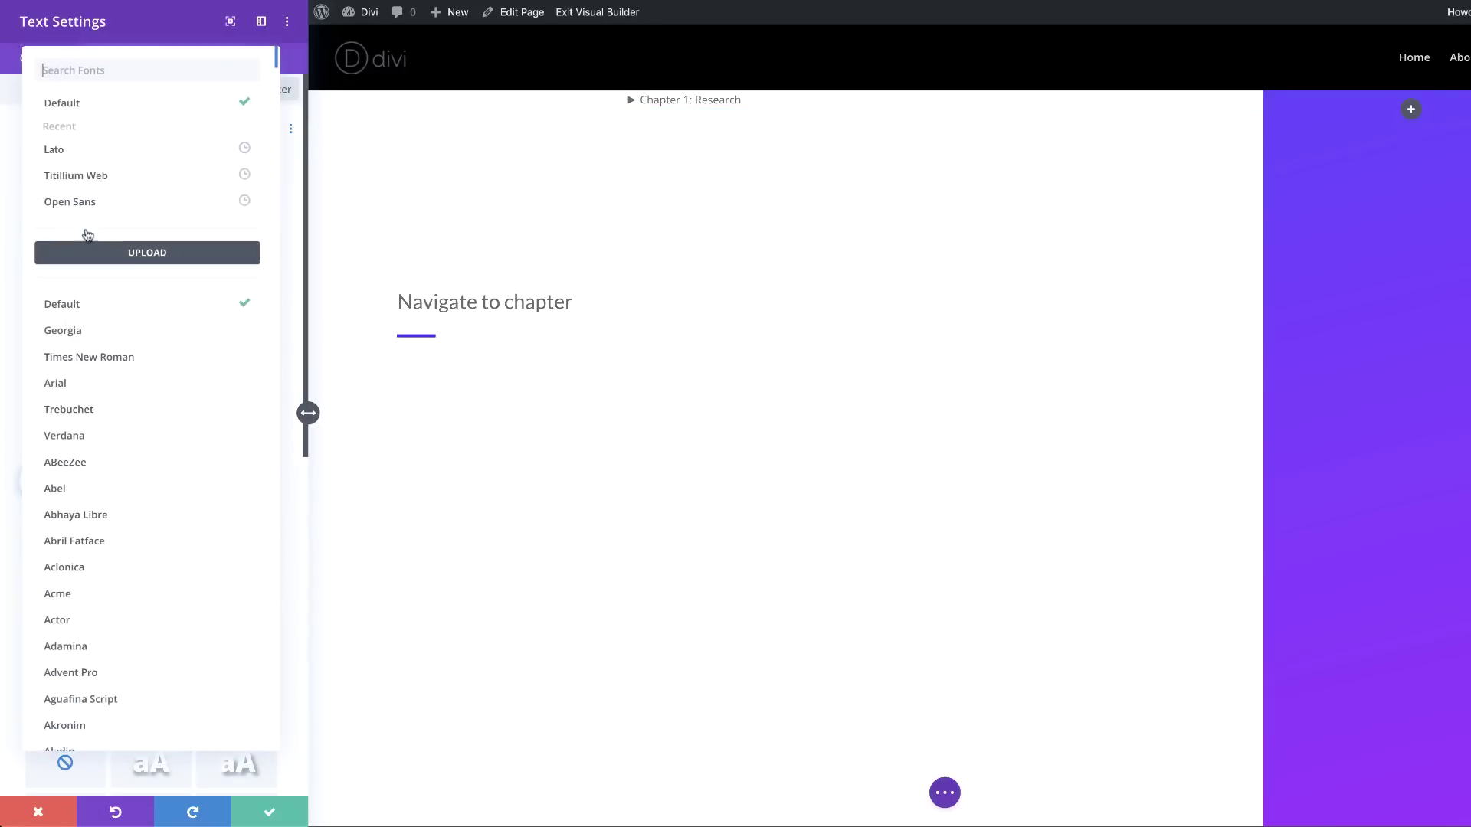
left_click(90, 153)
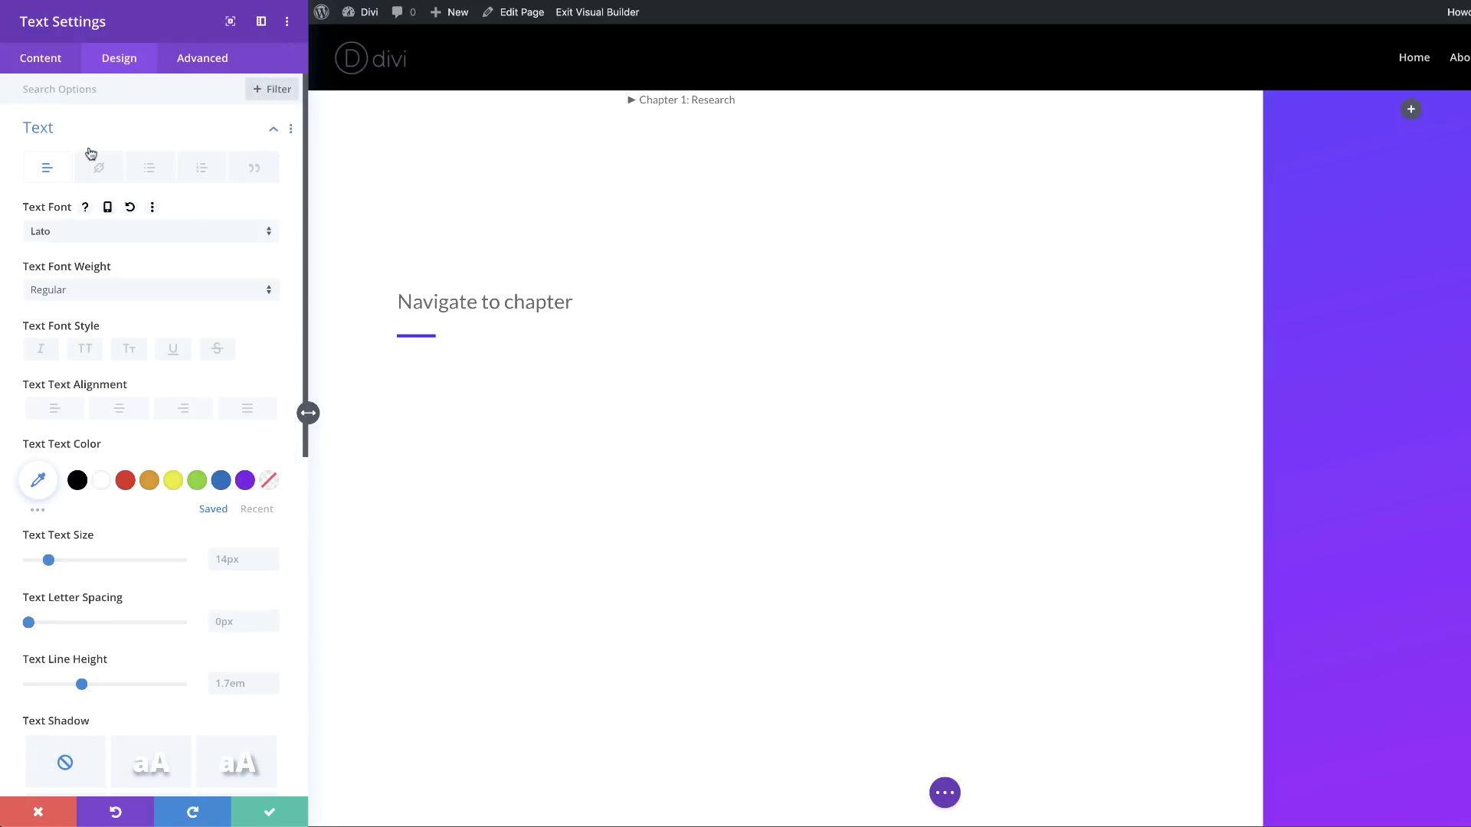
left_click(103, 292)
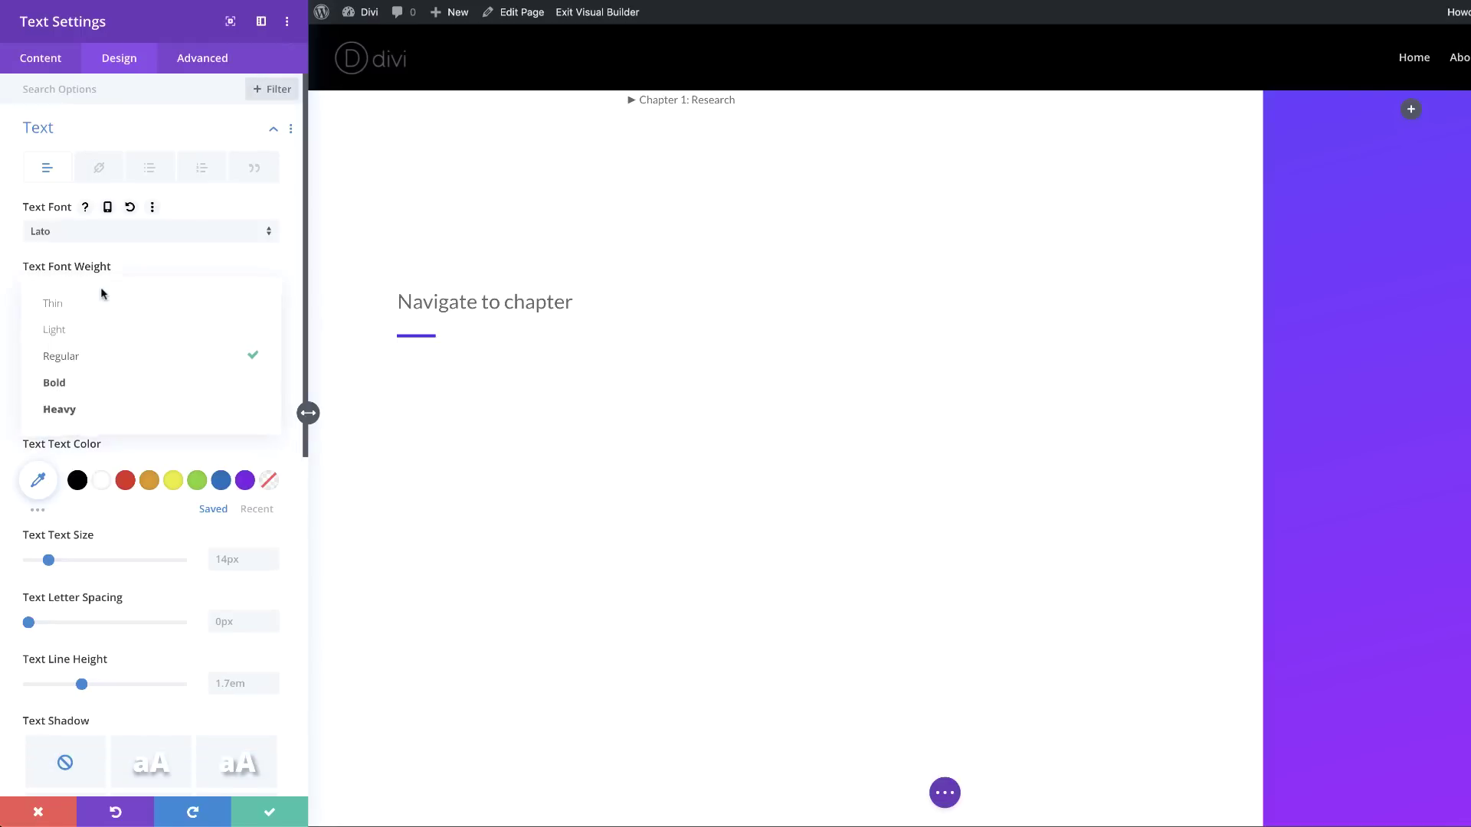
left_click(118, 337)
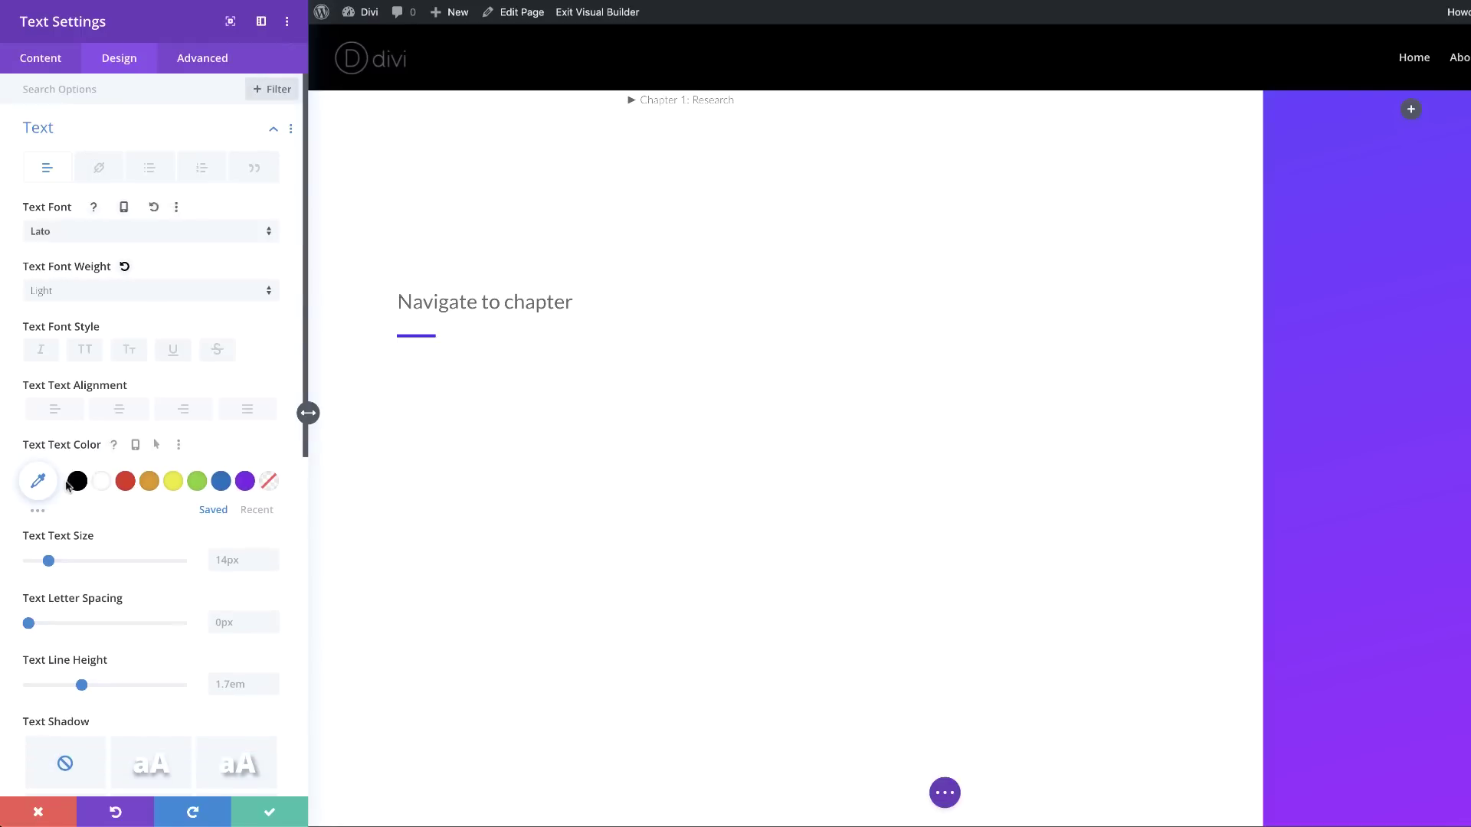
- Give the Chapter 1 text the recently used dark grey color and a text size of 1.3vw
left_click(261, 511)
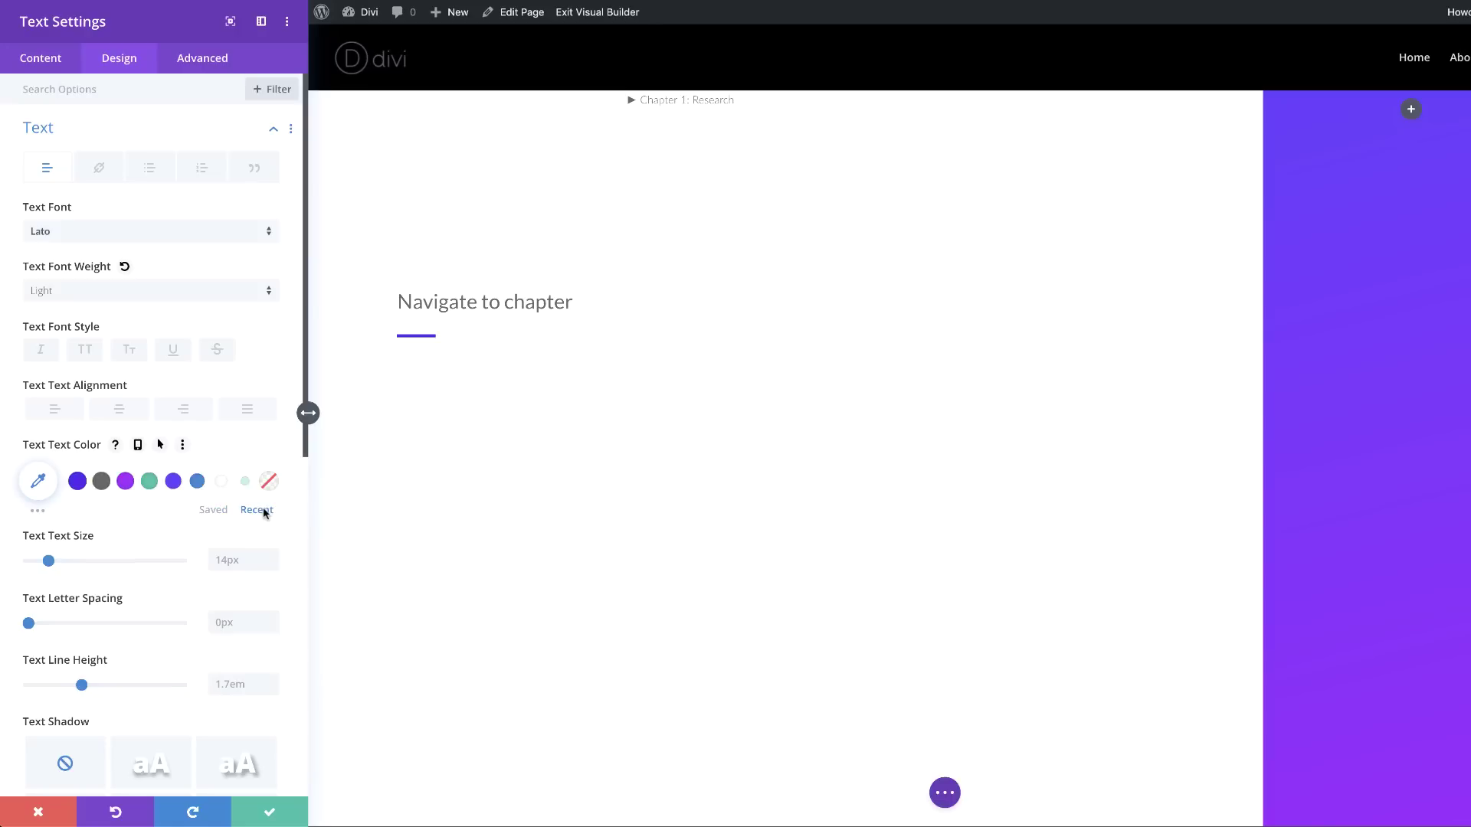
left_click(102, 483)
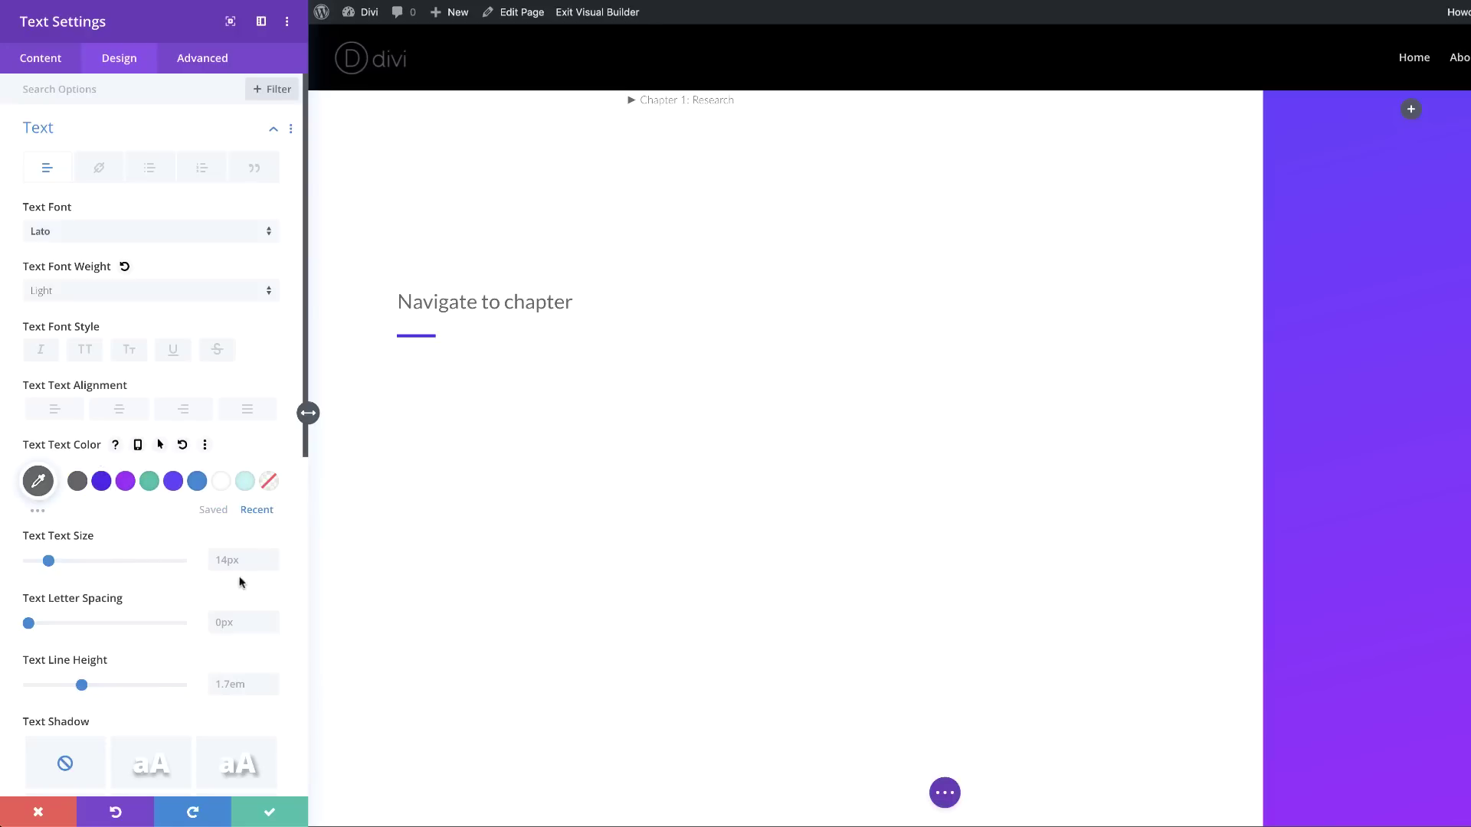
type("1.")
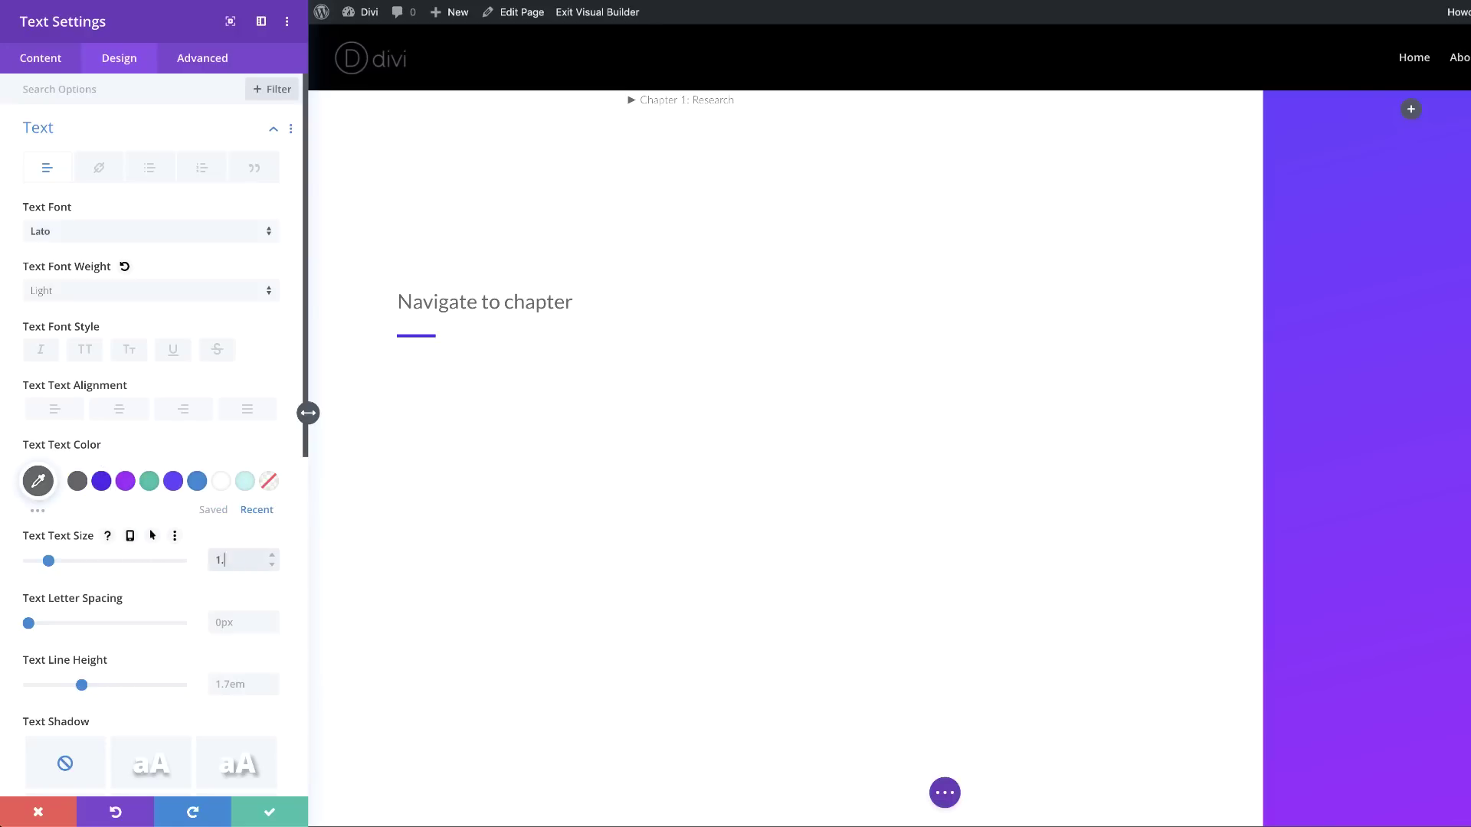
type("3vw")
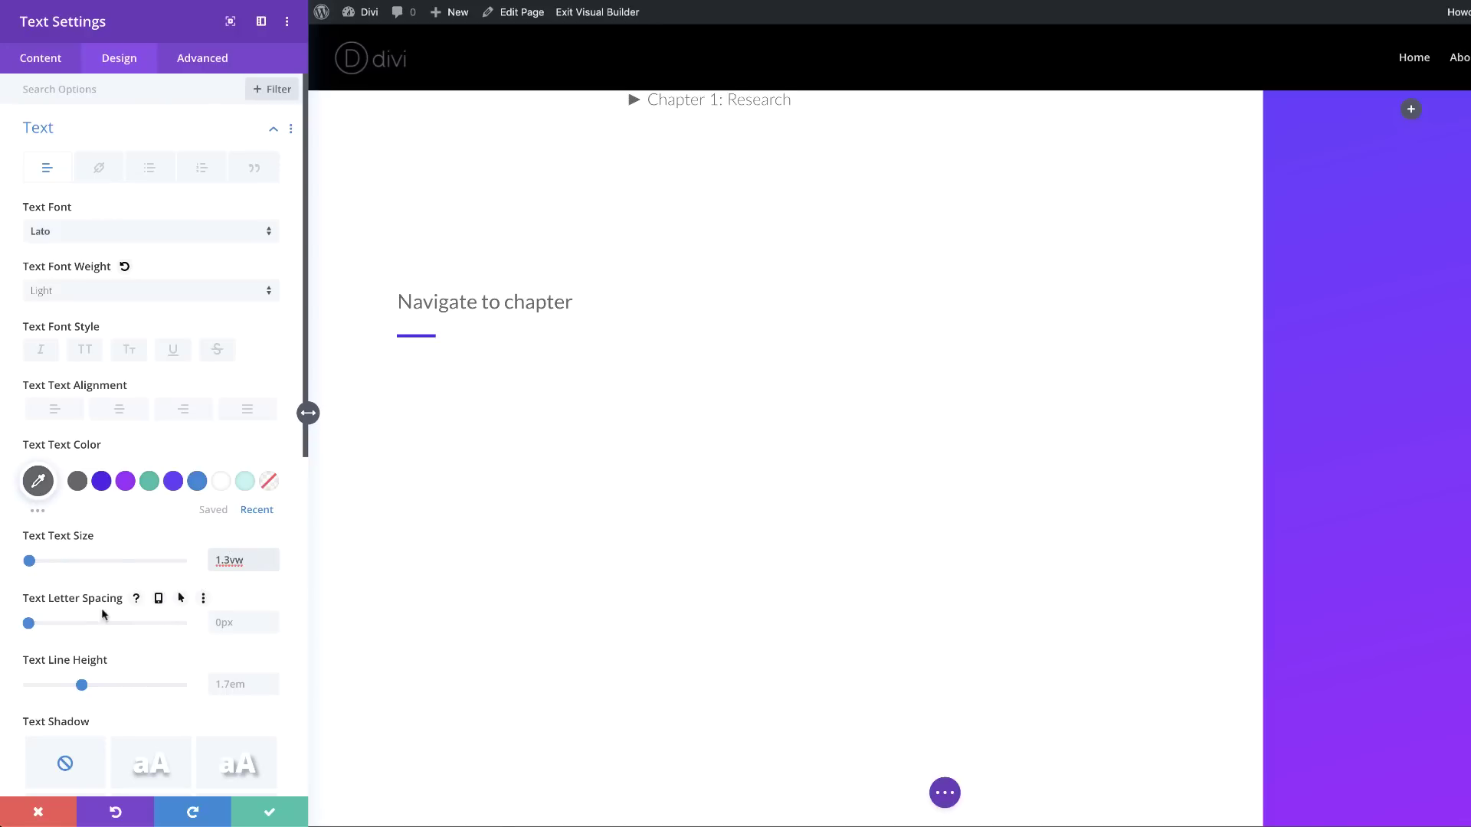
- Give the Chapter 1 module linked top and bottom padding of 1vw and save the module
scroll(132, 644, "down", 1)
scroll(132, 644, "down", 5)
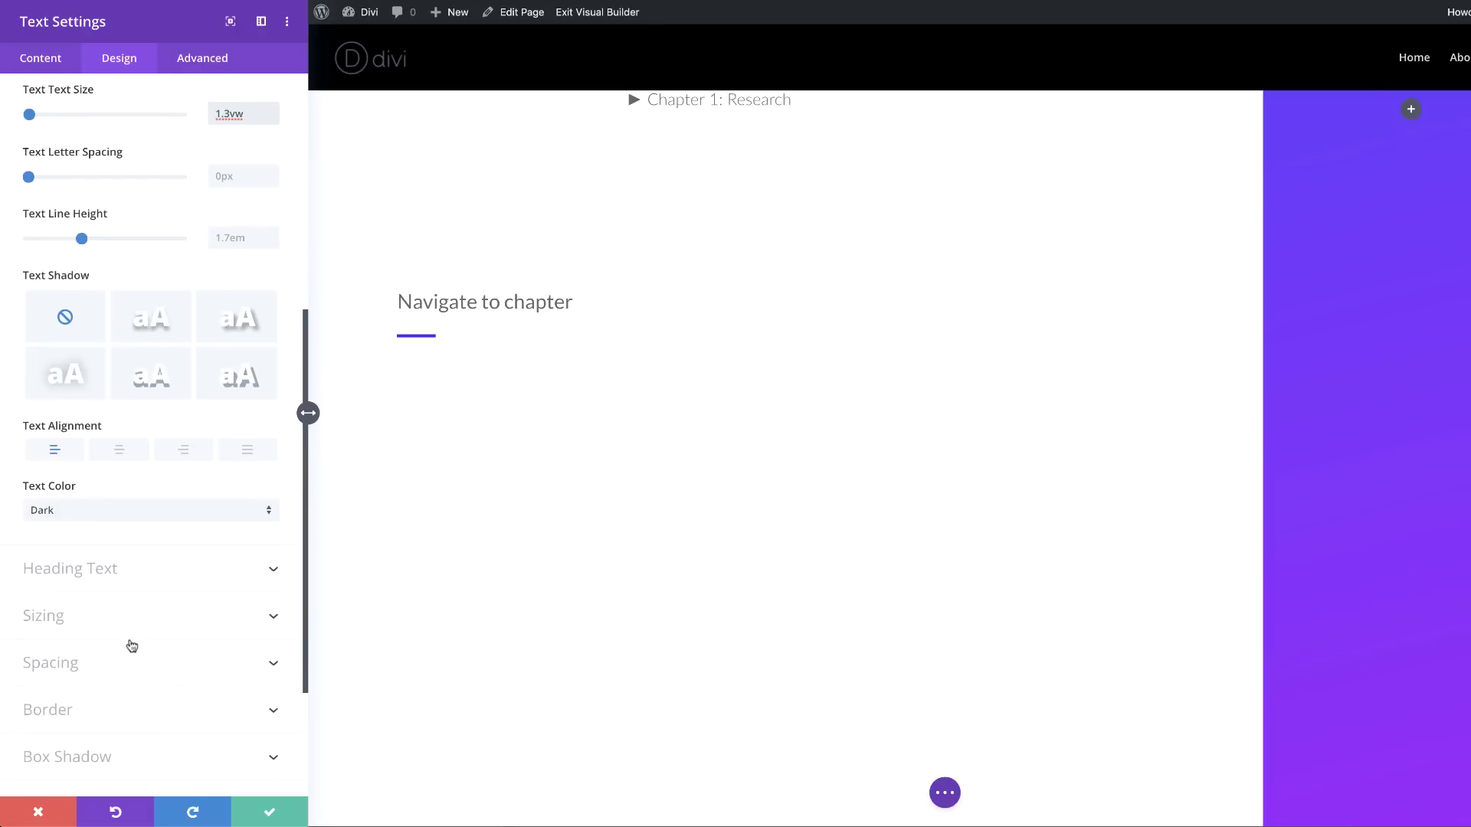
left_click(71, 645)
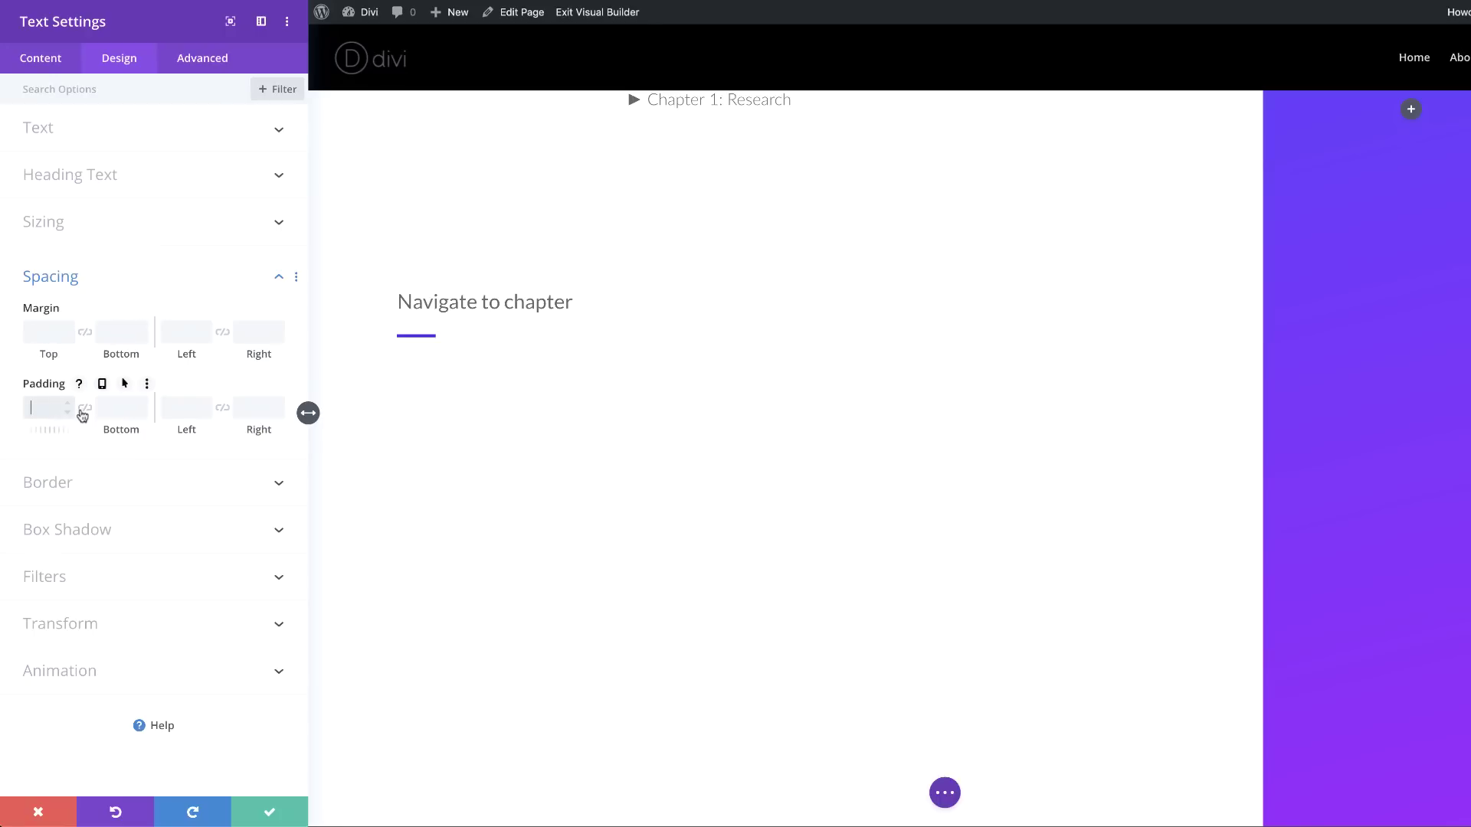
type("1vw")
left_click(85, 408)
left_click(270, 814)
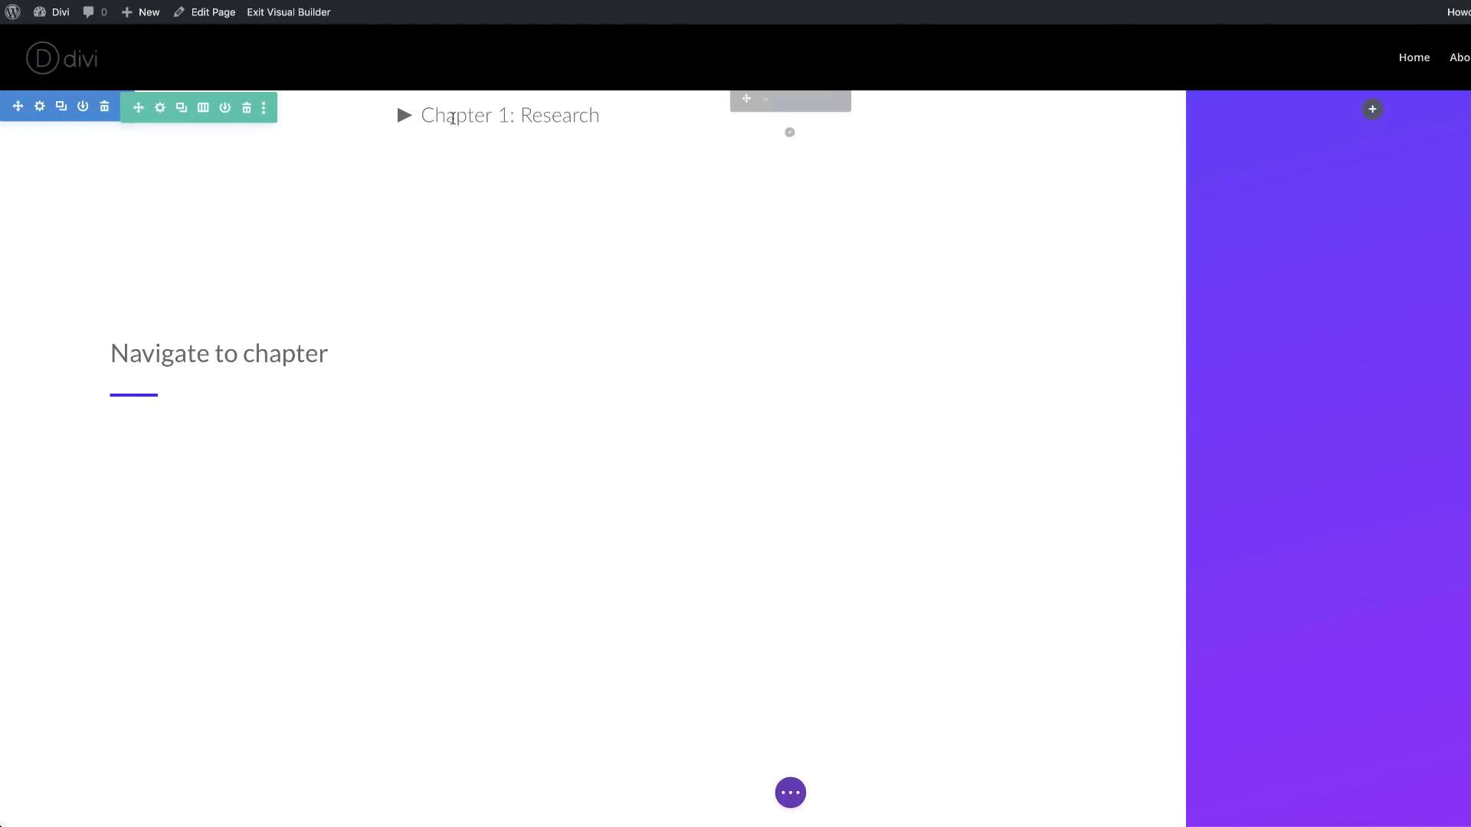
- Move the Chapter 1 module below the divider in the navigation column and duplicate it twice
left_click_drag(742, 99, 128, 410)
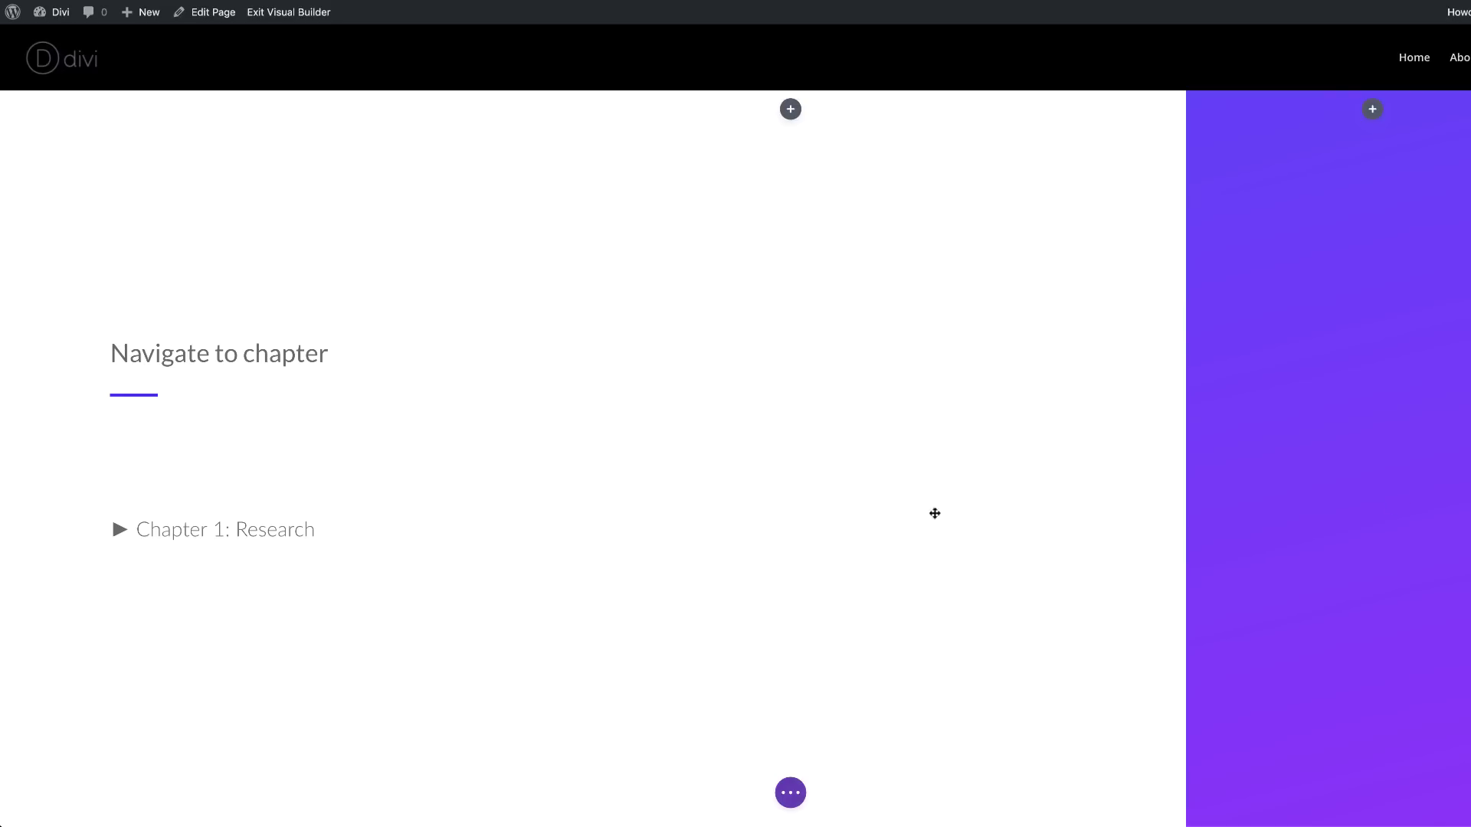
mouse_move(246, 540)
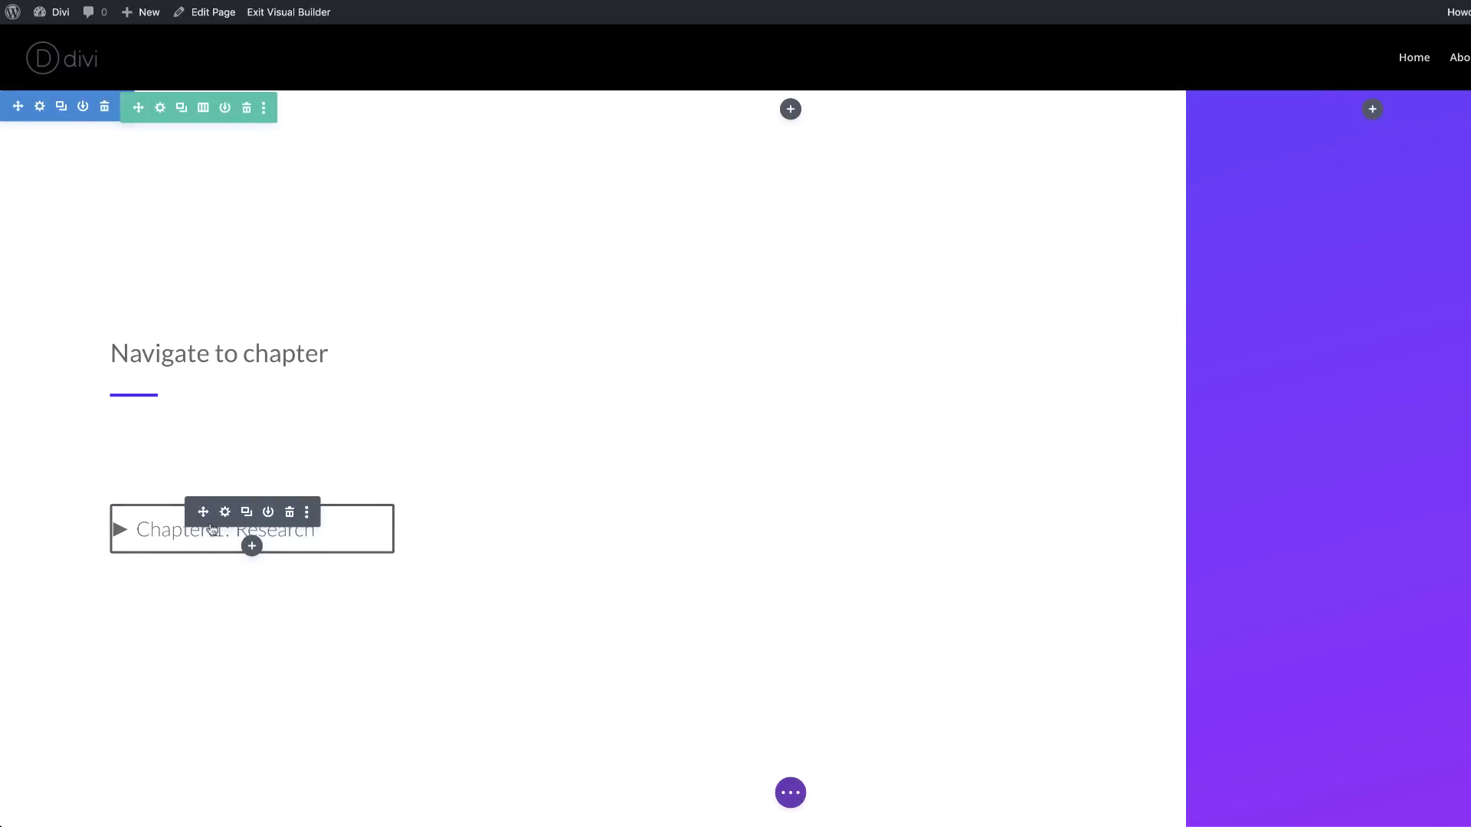
left_click(247, 513)
left_click(247, 513)
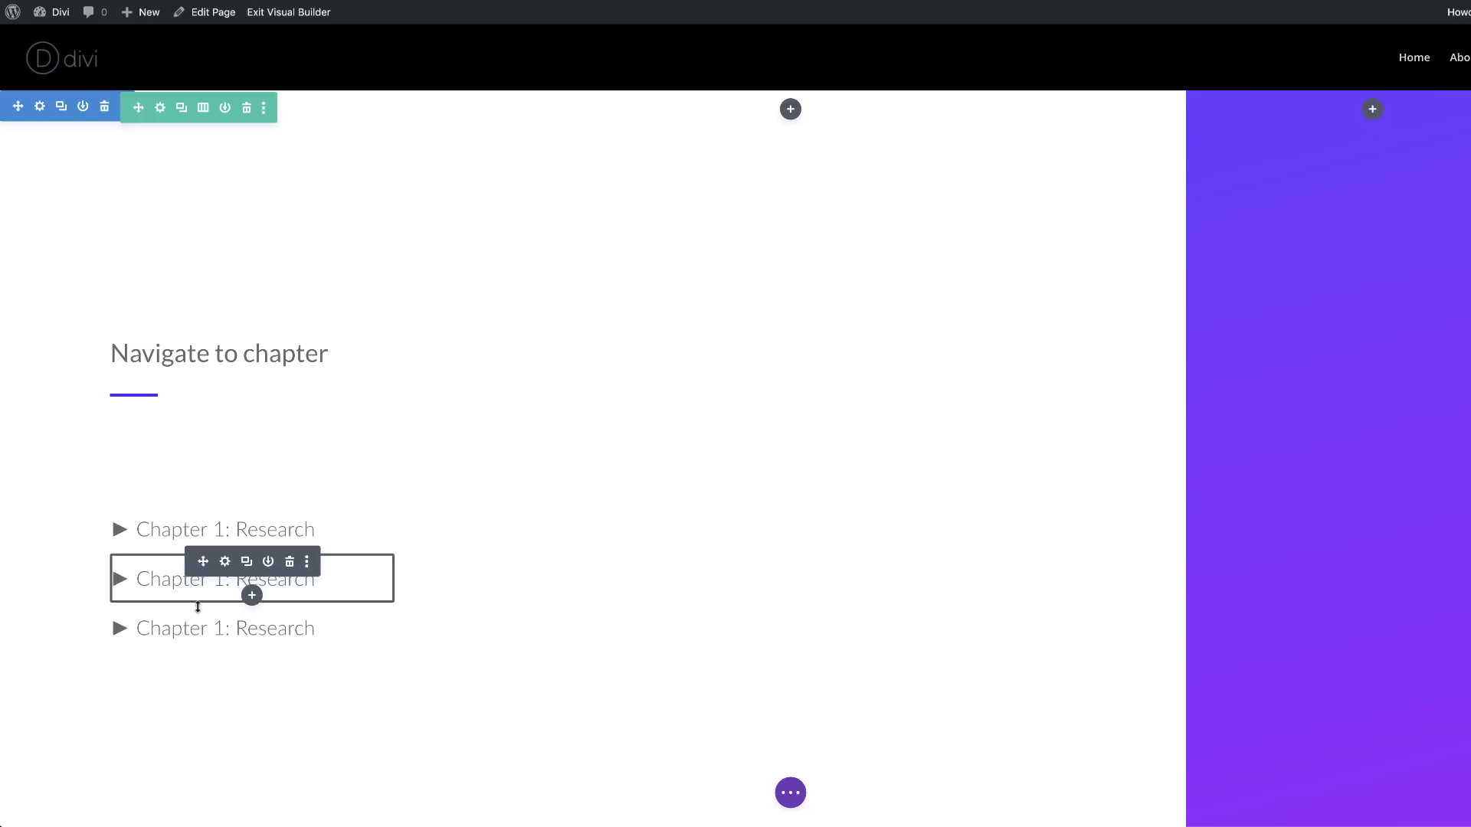
- Renumber the two duplicated chapter entries inline as "Chapter 2: Research" and "Chapter 3: Research"
left_click(208, 582)
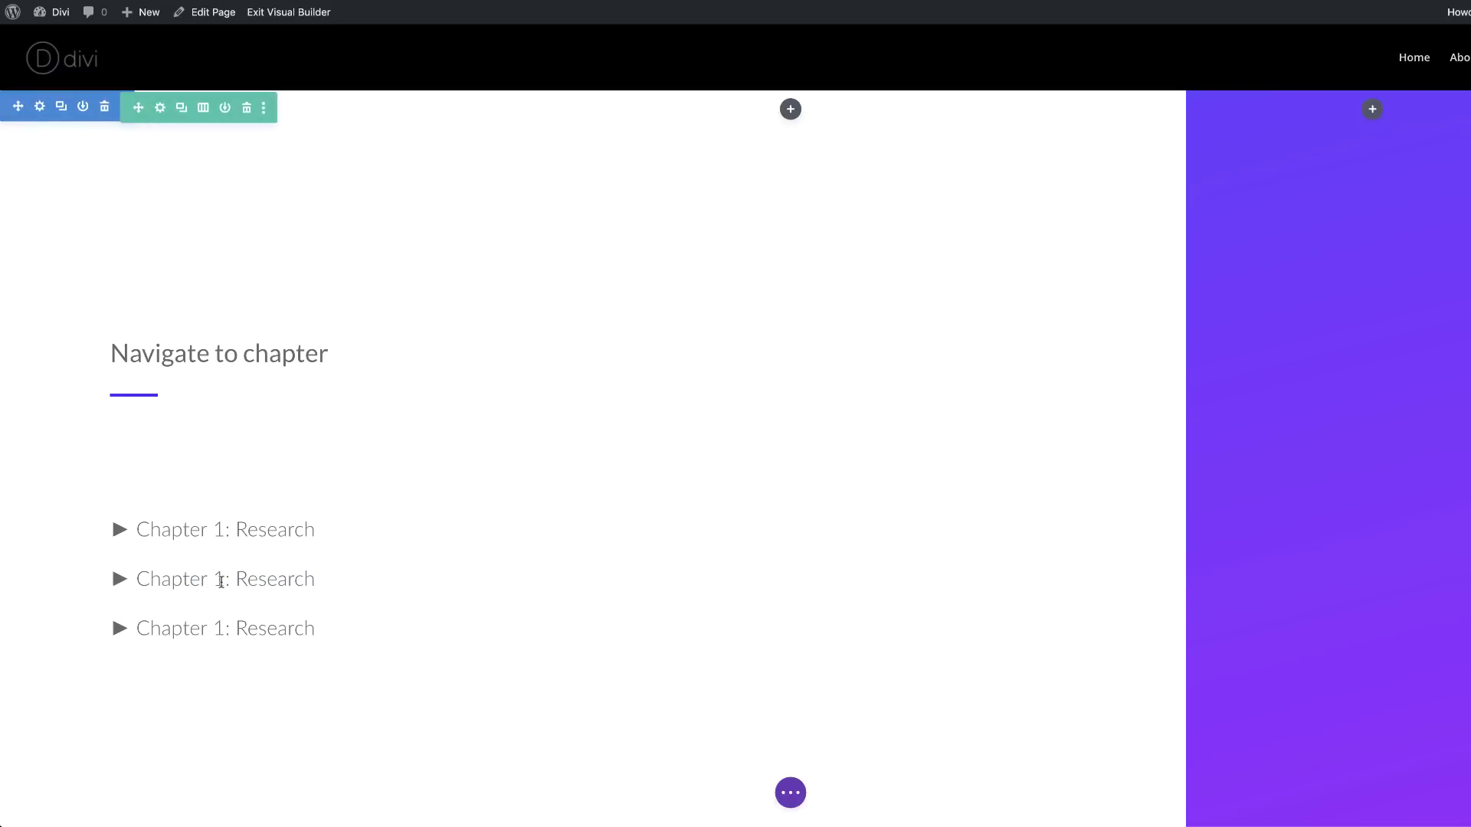
left_click(225, 583)
key("BackSpace")
type("2")
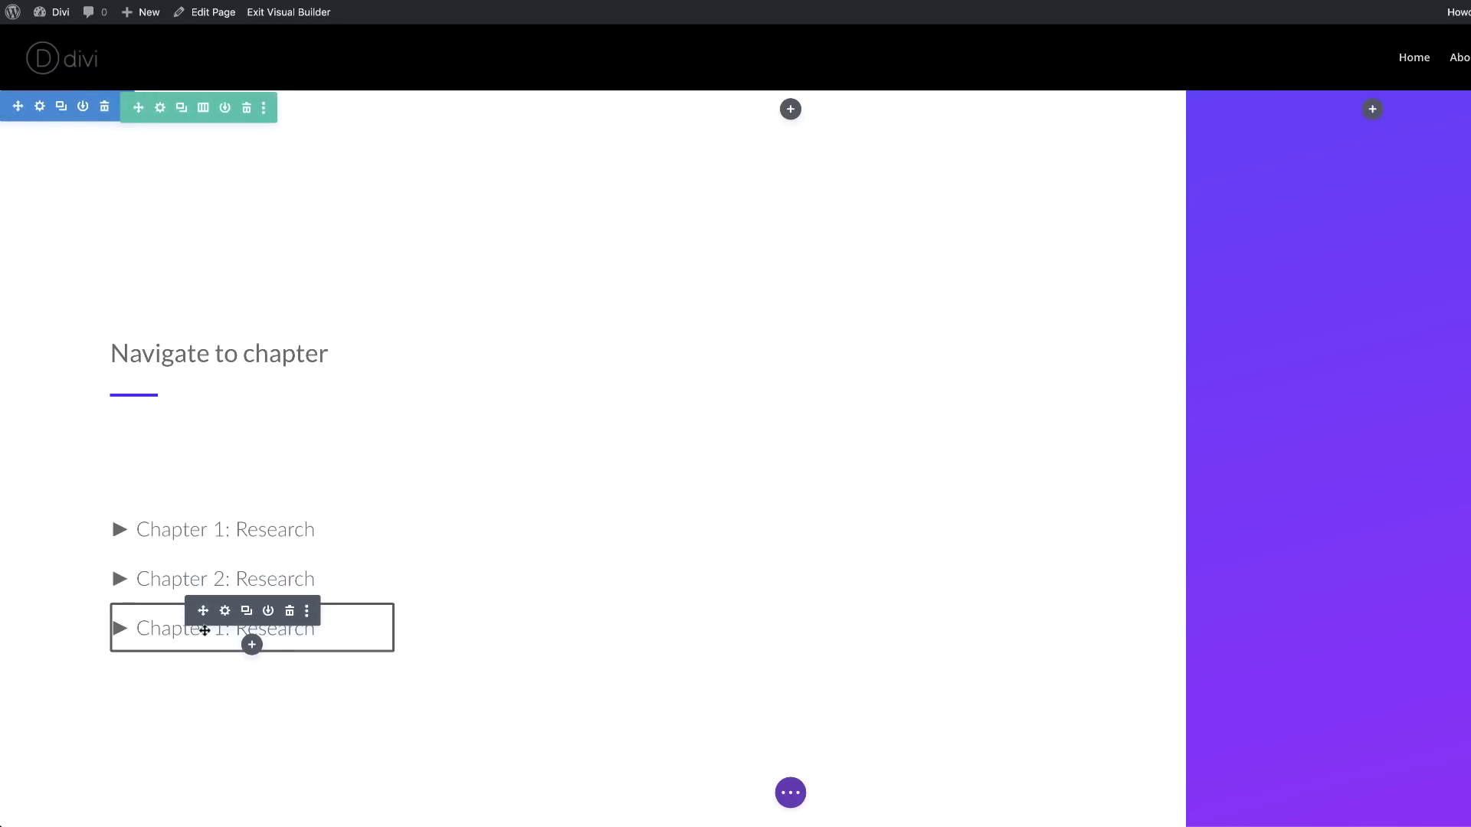
left_click(180, 627)
left_click(223, 630)
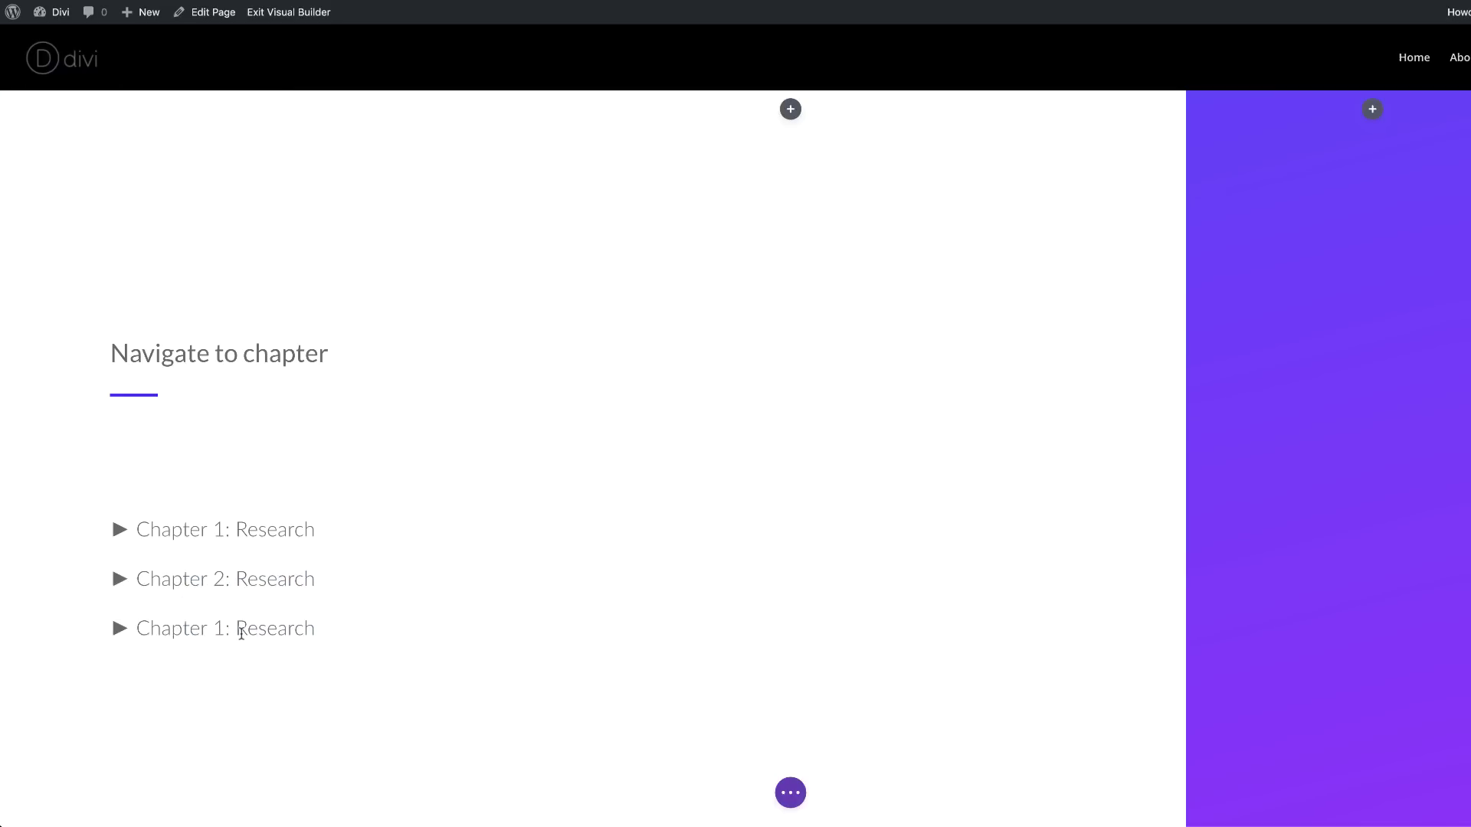
scroll(932, 525, "right", 1)
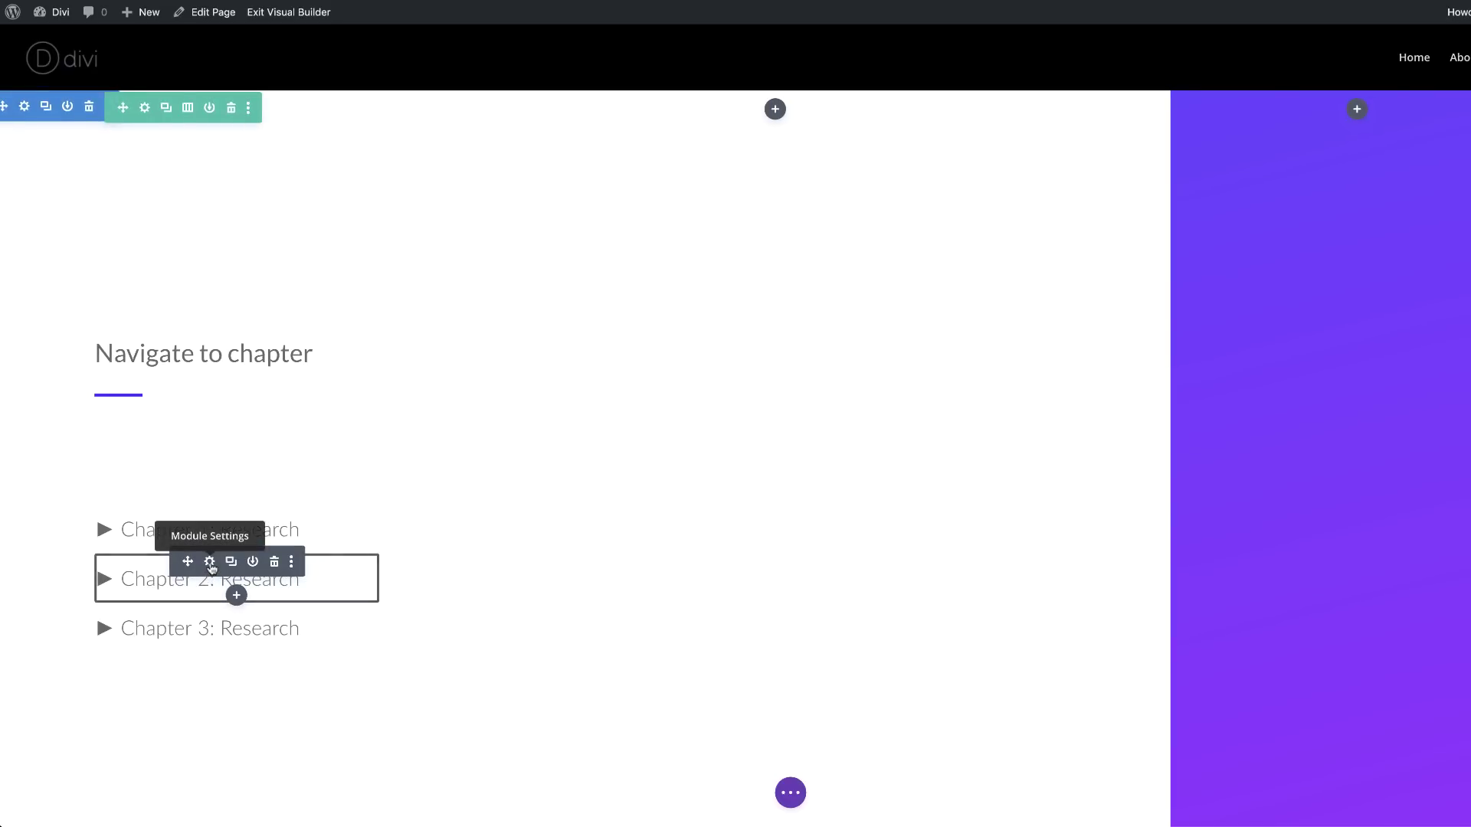
- Edit the chapter anchor at the end of the Chapter 2 module's link URL and save the module
left_click(210, 564)
left_click(42, 378)
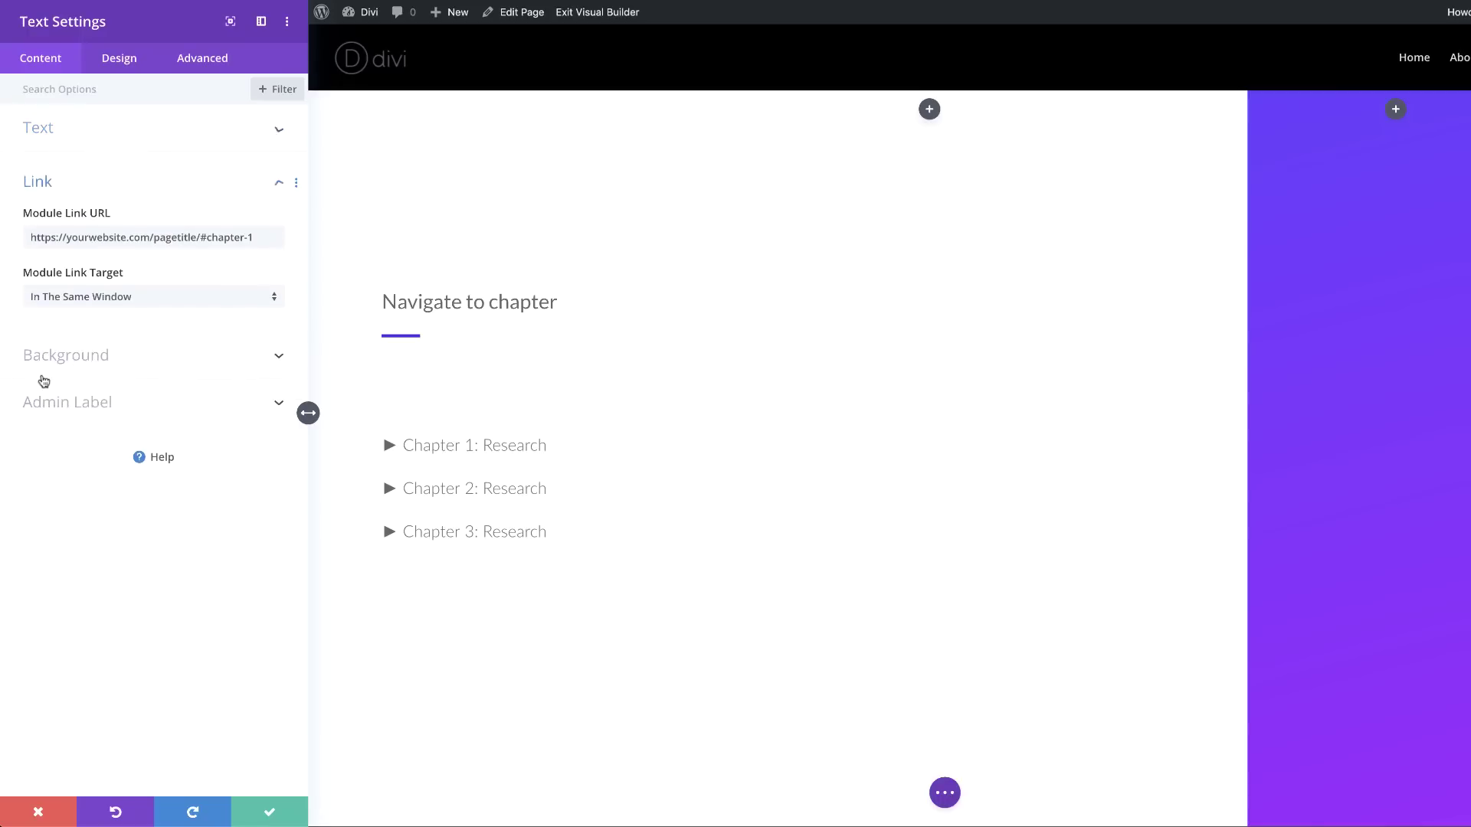
left_click(268, 239)
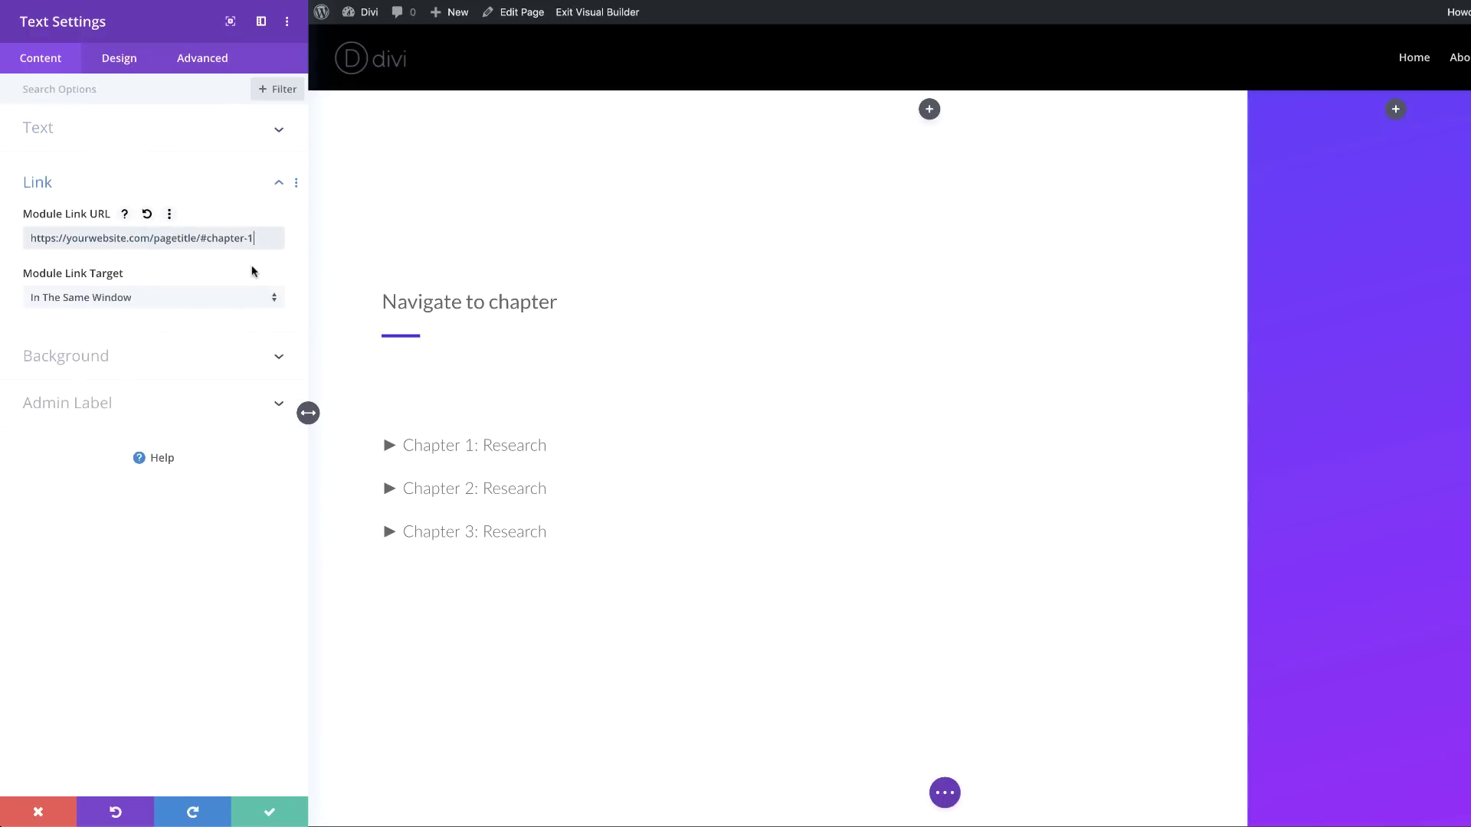
left_click(269, 812)
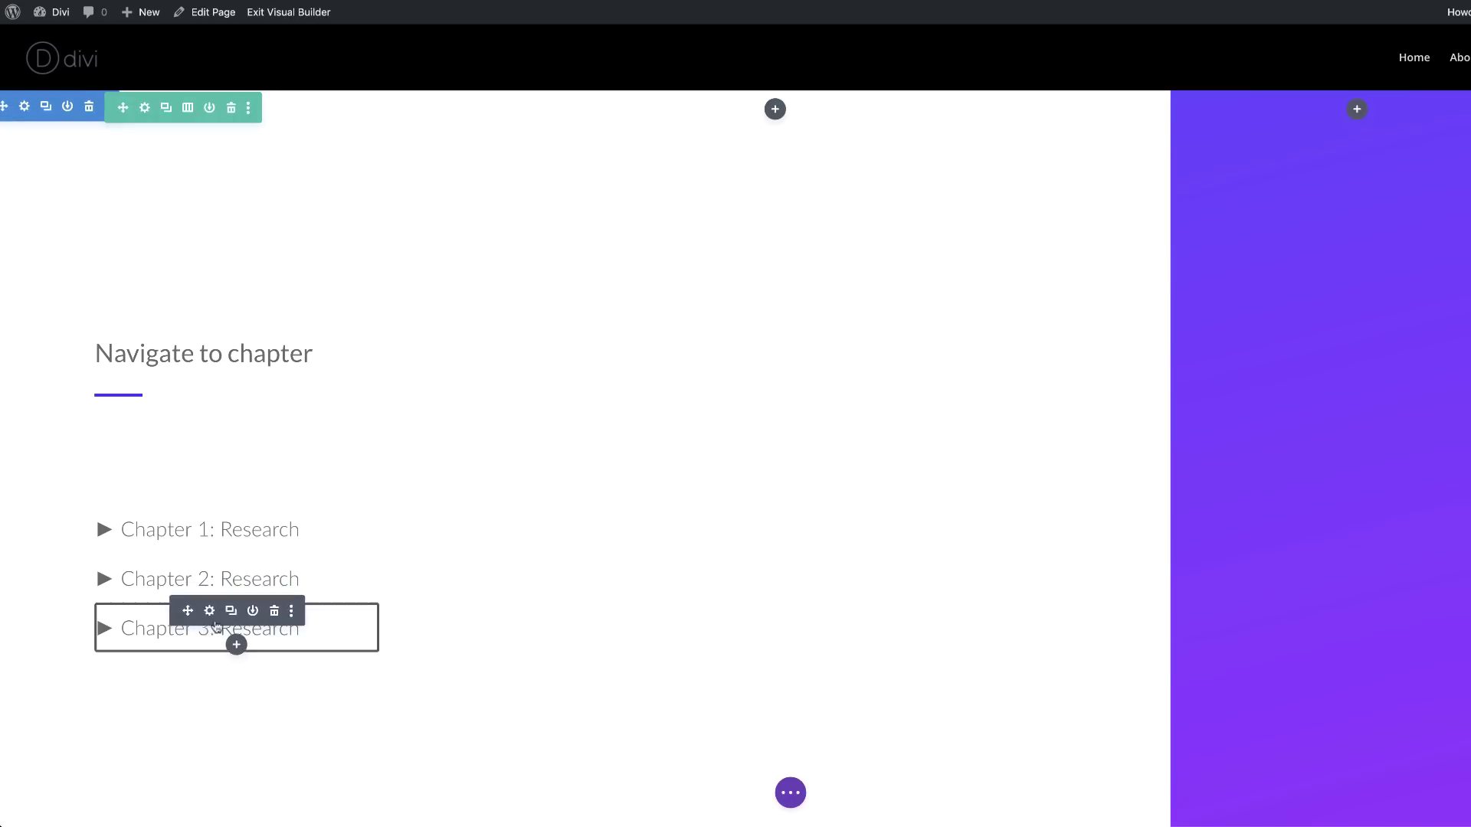
- Edit the chapter anchor at the end of the Chapter 3 module's link URL and save the module
left_click(210, 611)
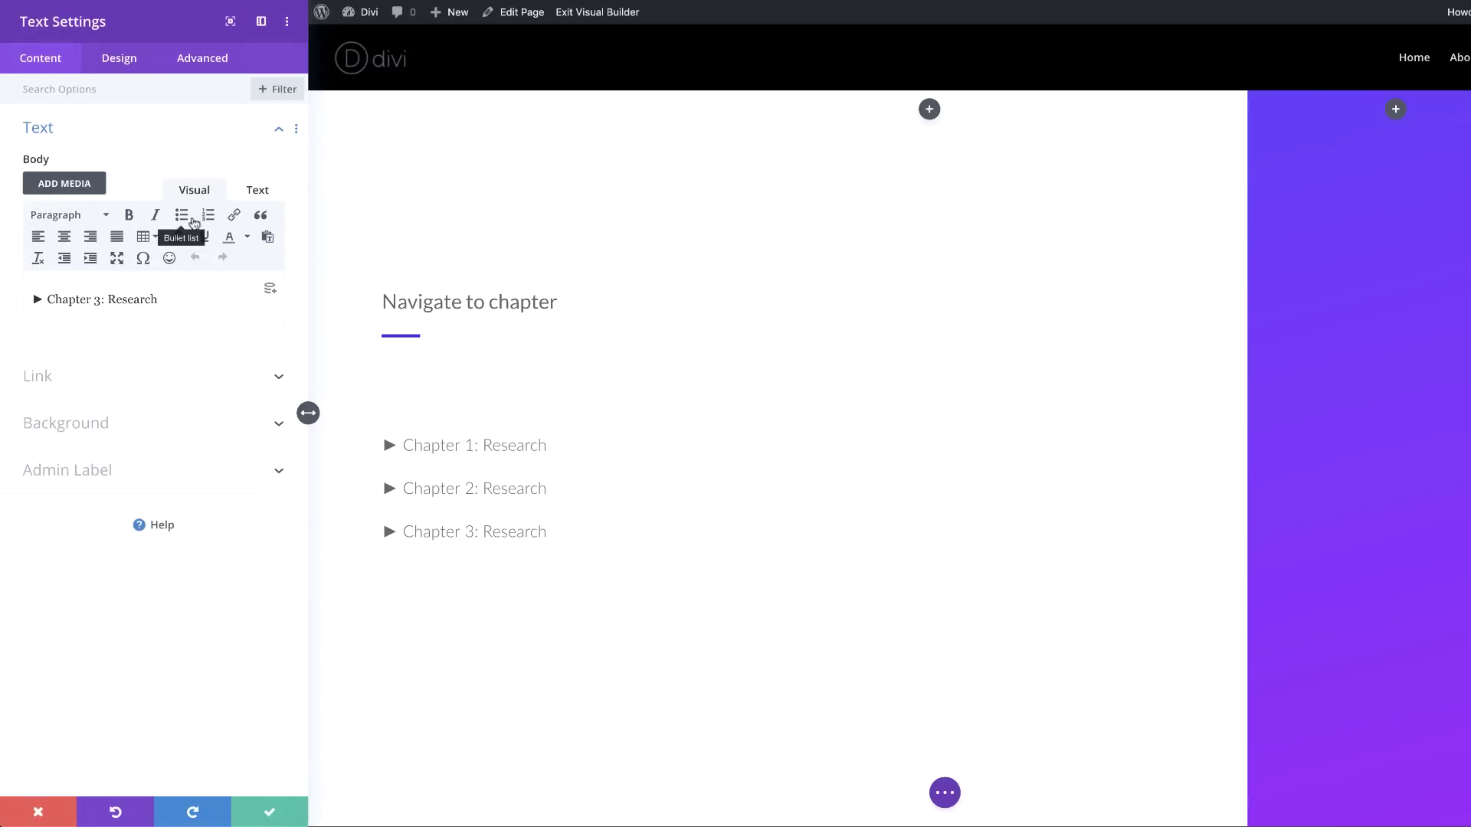
left_click(82, 381)
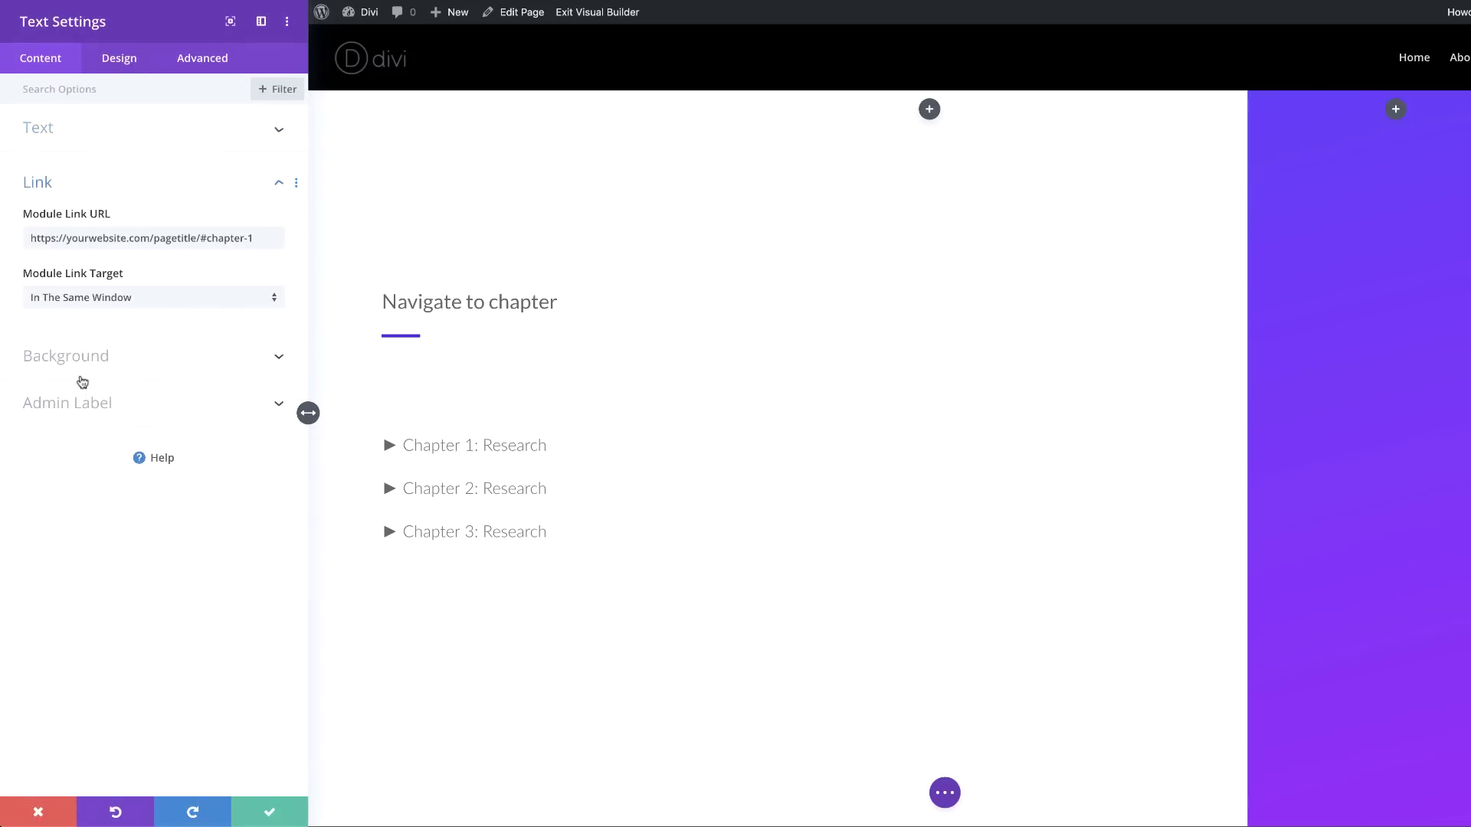
left_click(254, 240)
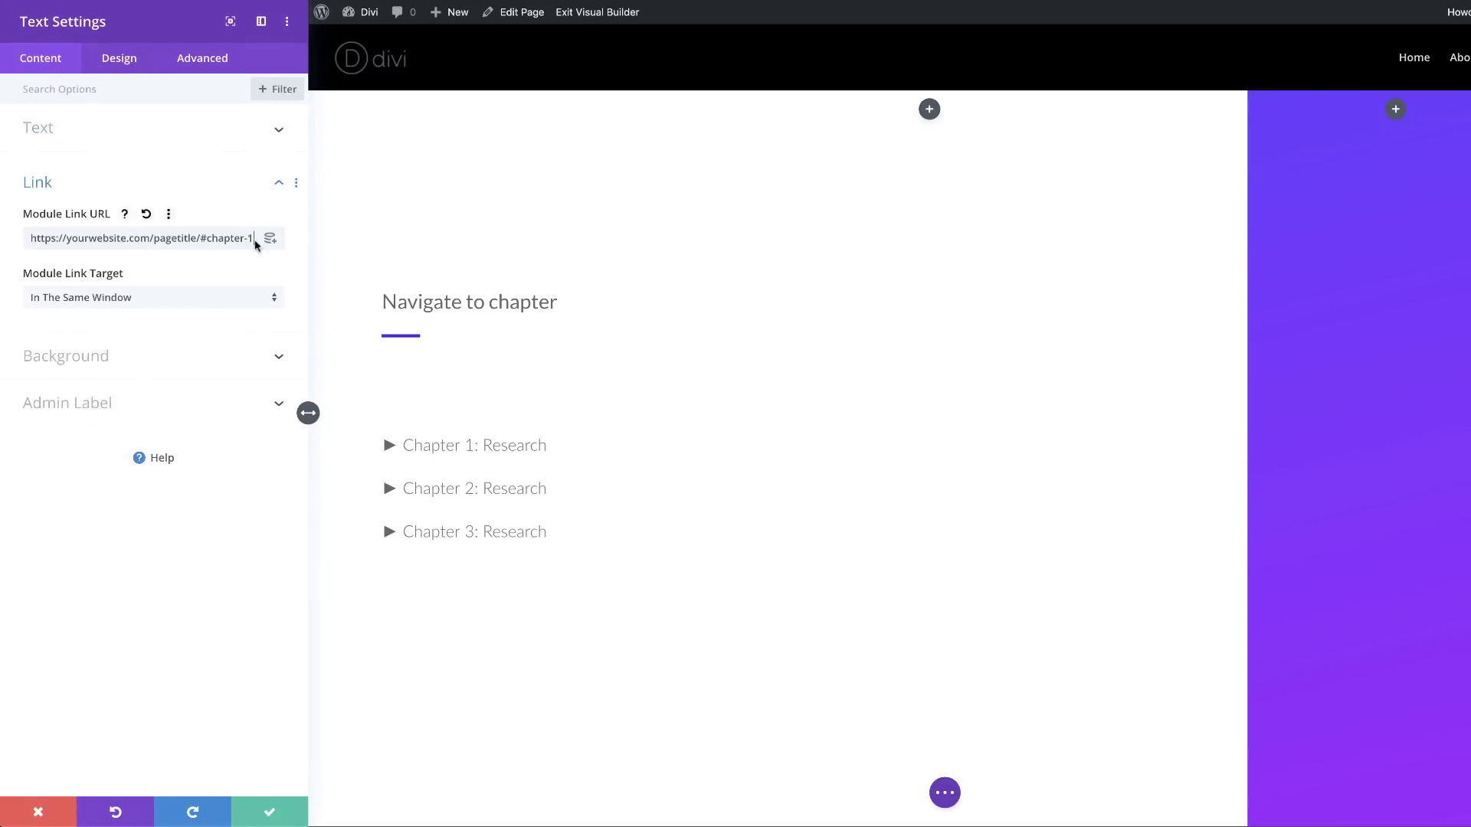
left_click(269, 812)
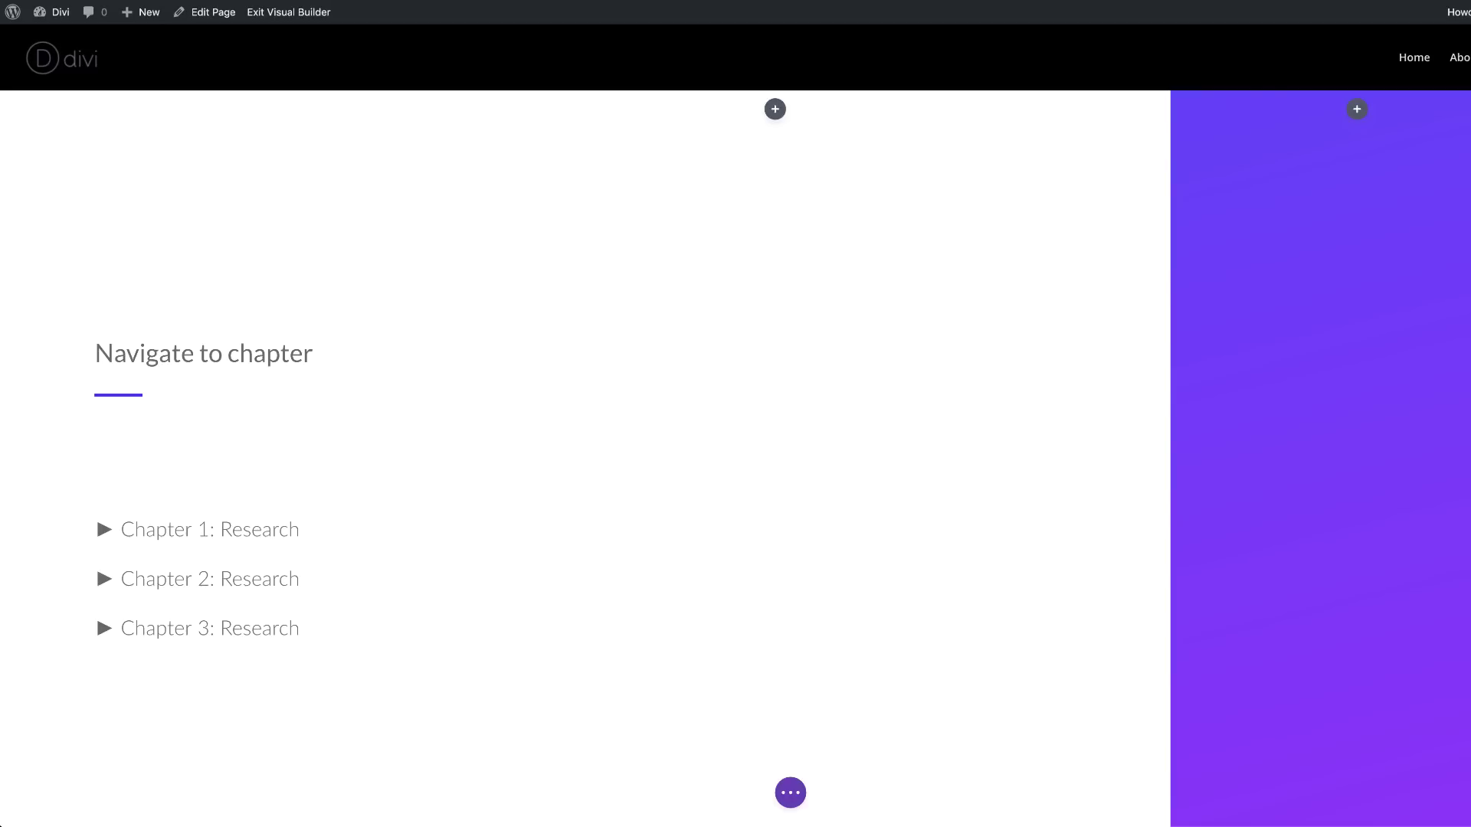
- Insert a new Text module into the empty middle column of the row
left_click(775, 109)
left_click(728, 230)
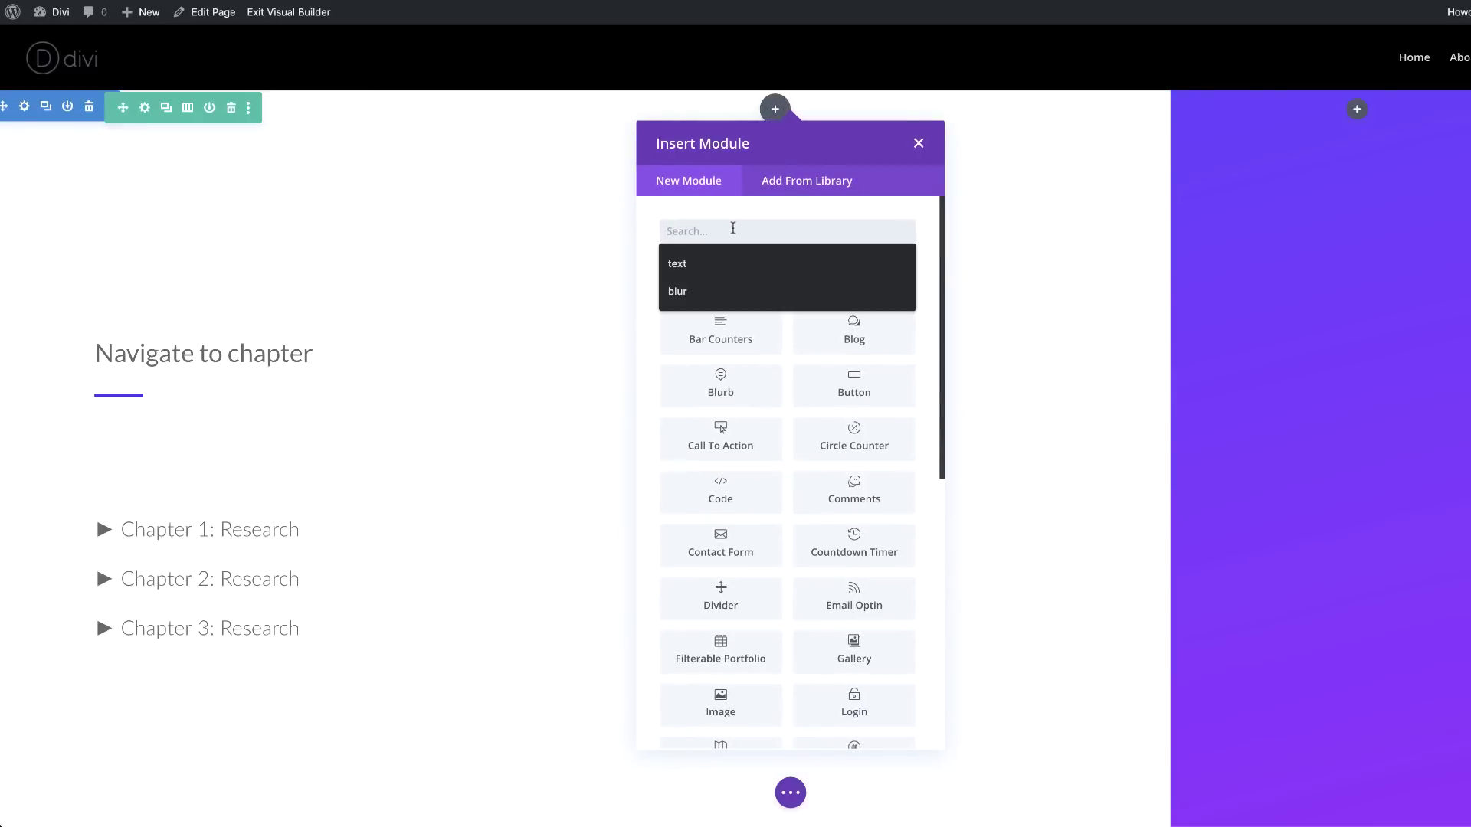
left_click(690, 265)
left_click(725, 285)
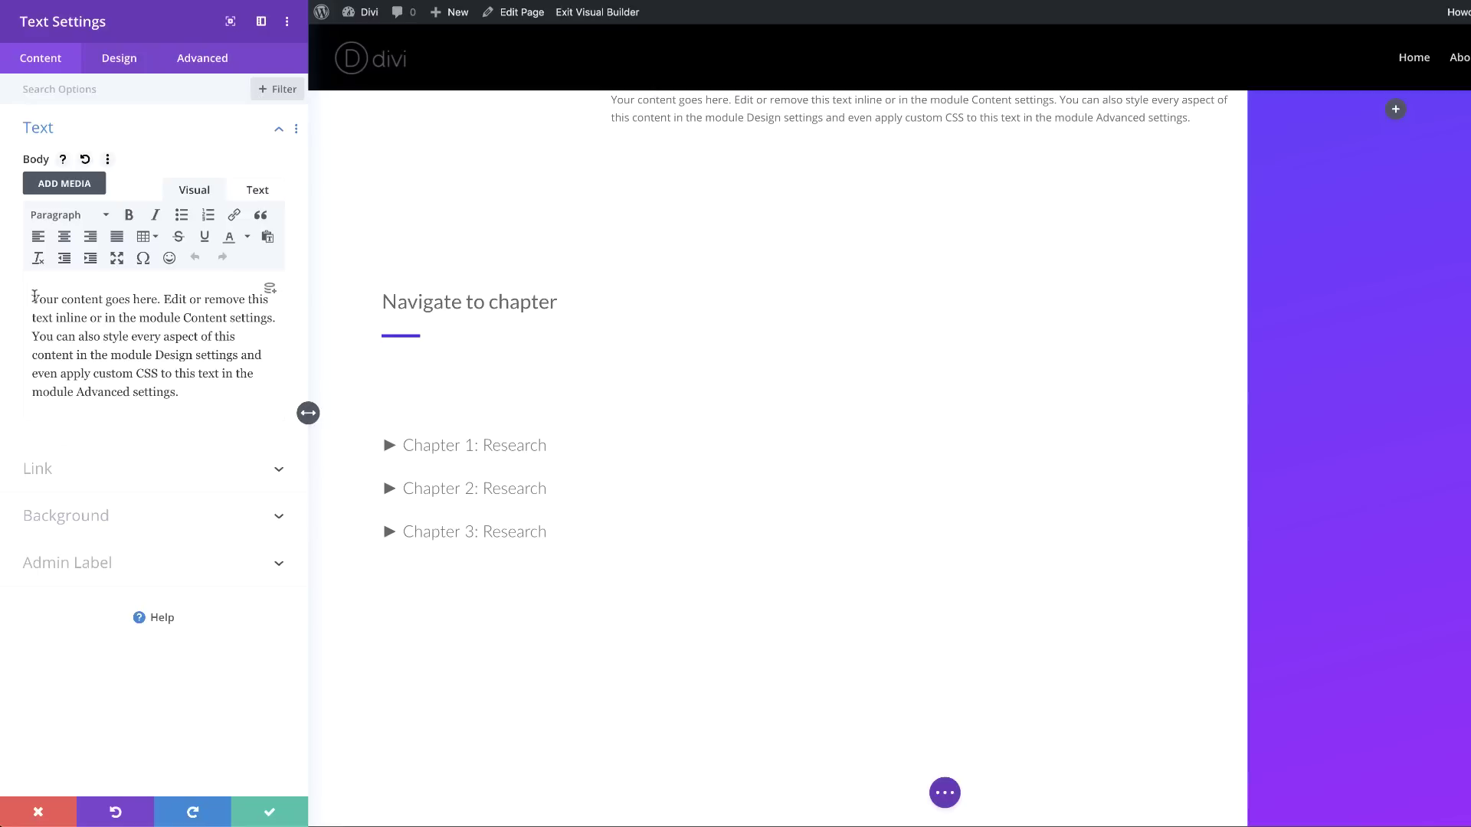
- Open the Lorem 2 generator website in a new browser tab and copy all five short sample paragraphs
key("super+t")
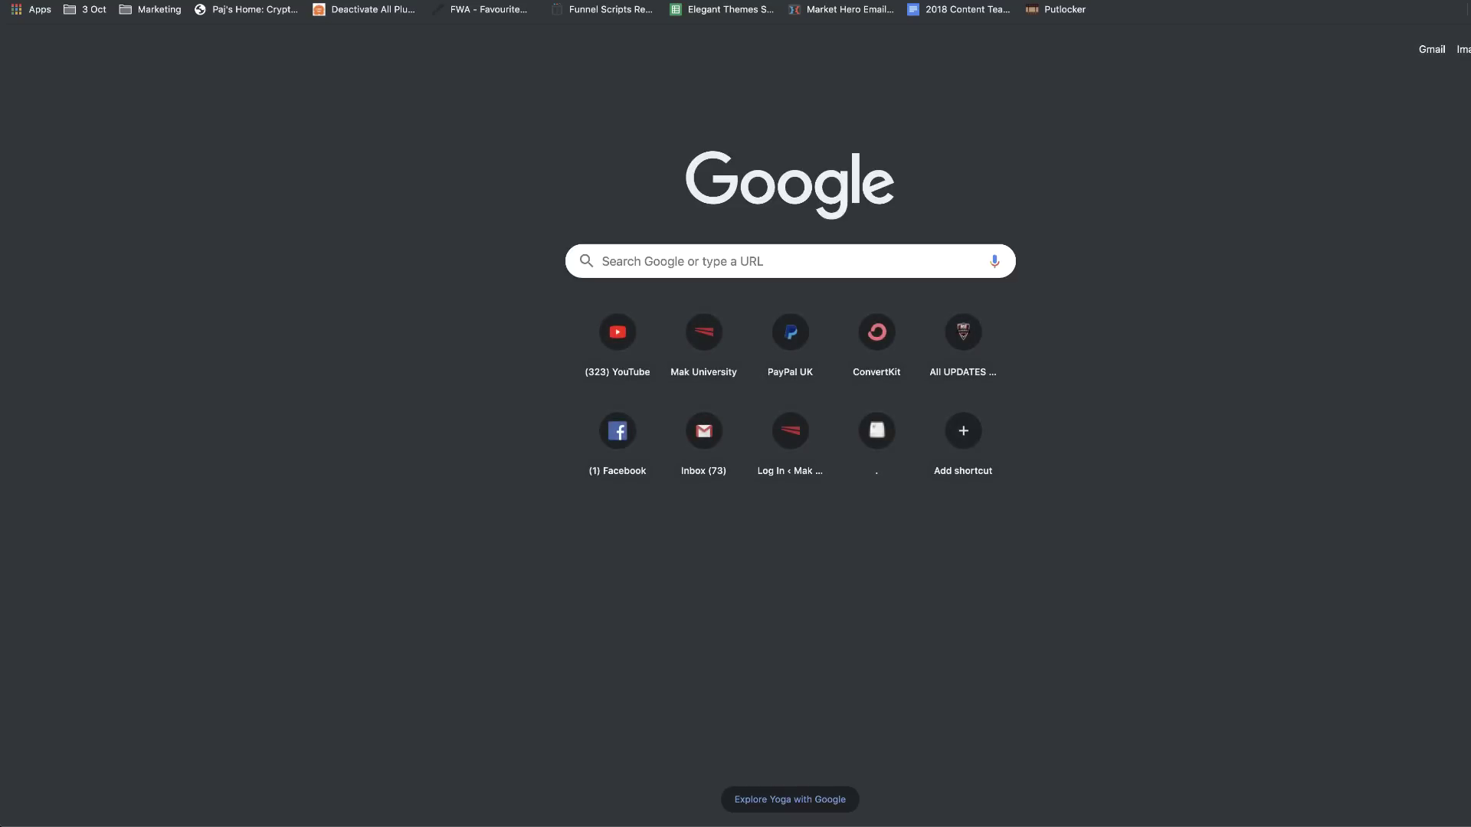
type("lore")
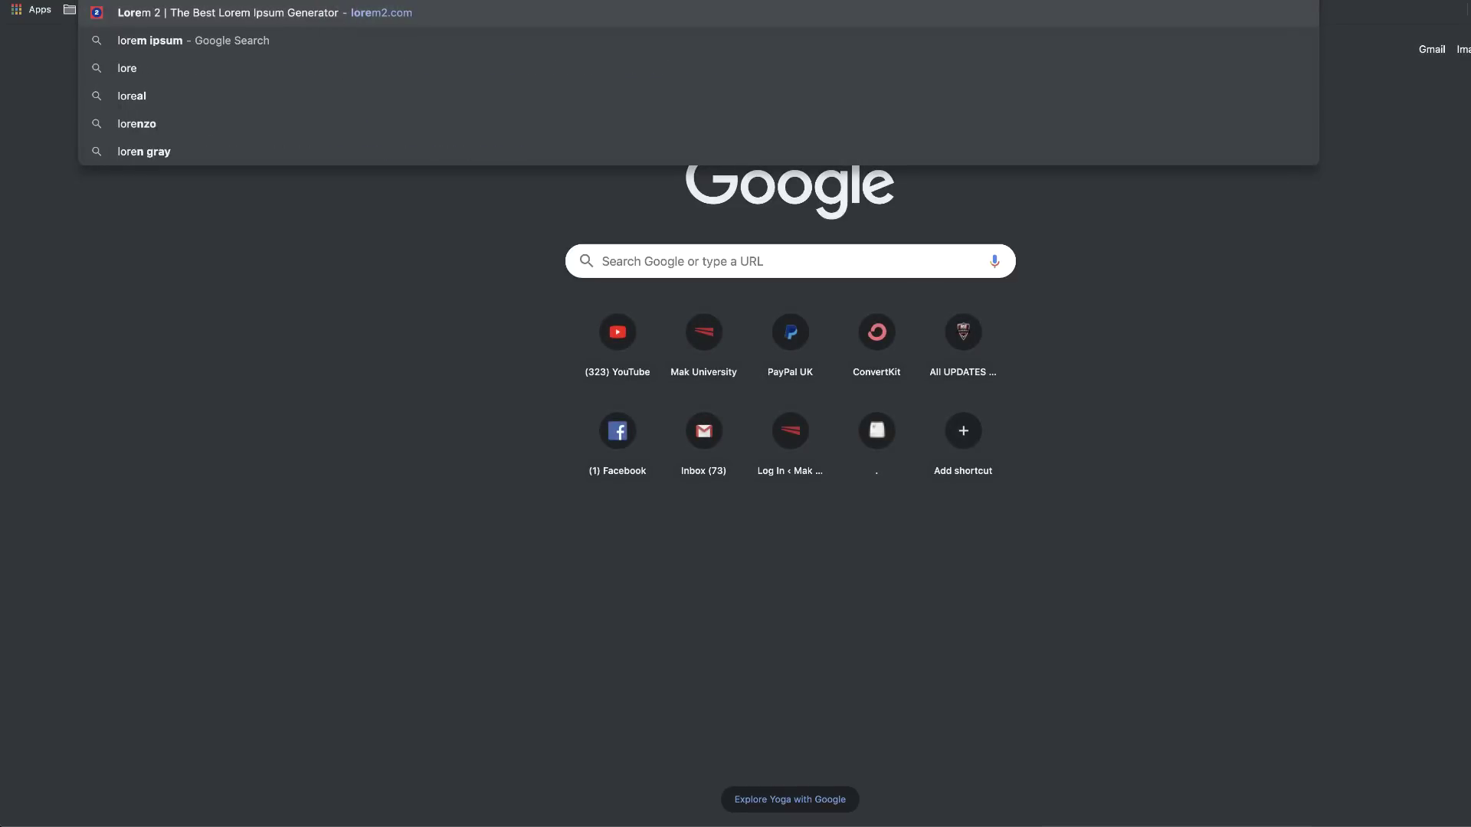
key("Return")
left_click_drag(662, 157, 878, 529)
key("super+c")
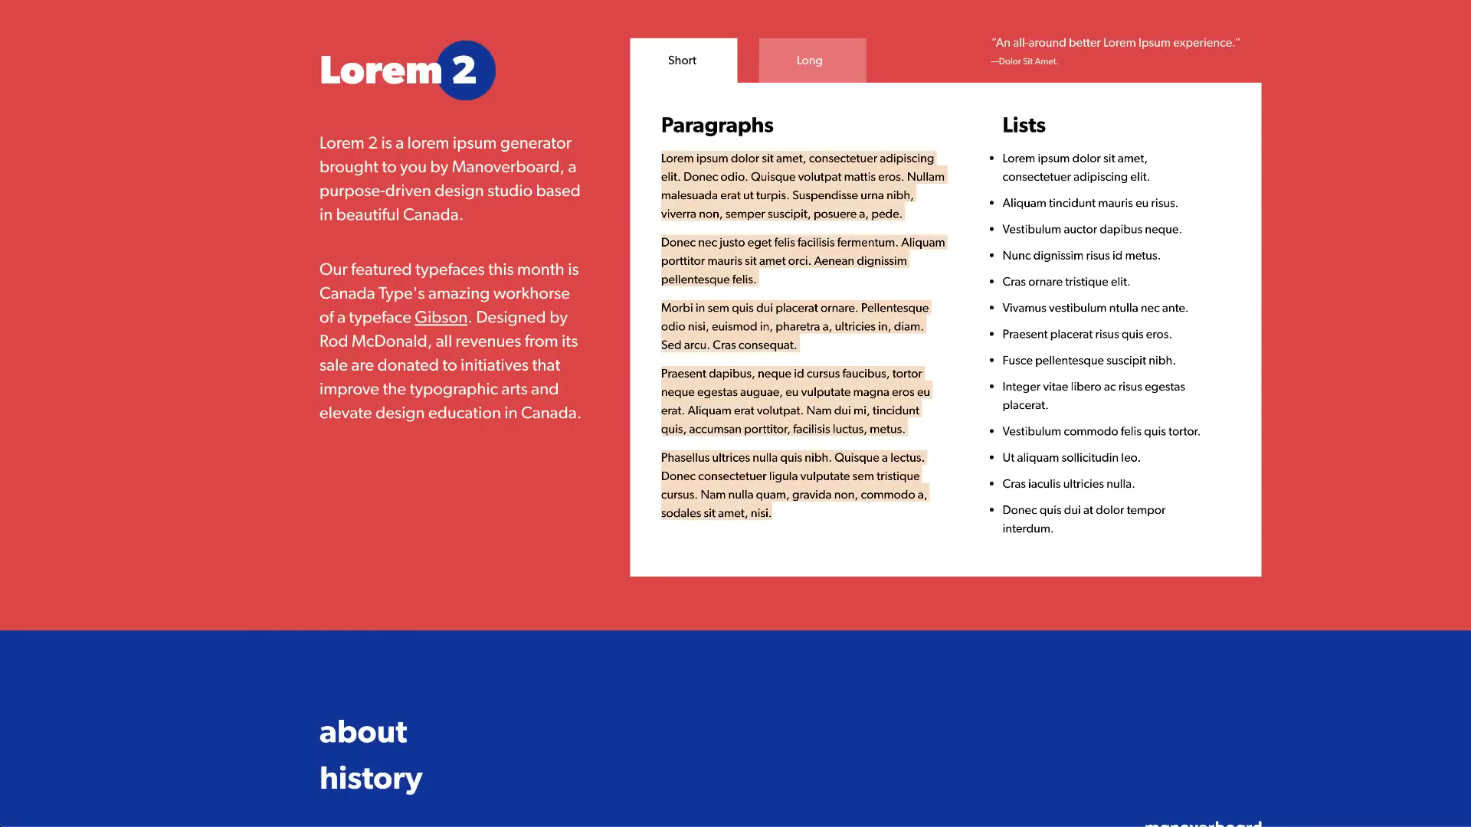
- Return to the Divi page and replace the new Text module's placeholder body with the copied lorem ipsum paragraphs
key("super+w")
left_click_drag(33, 299, 197, 405)
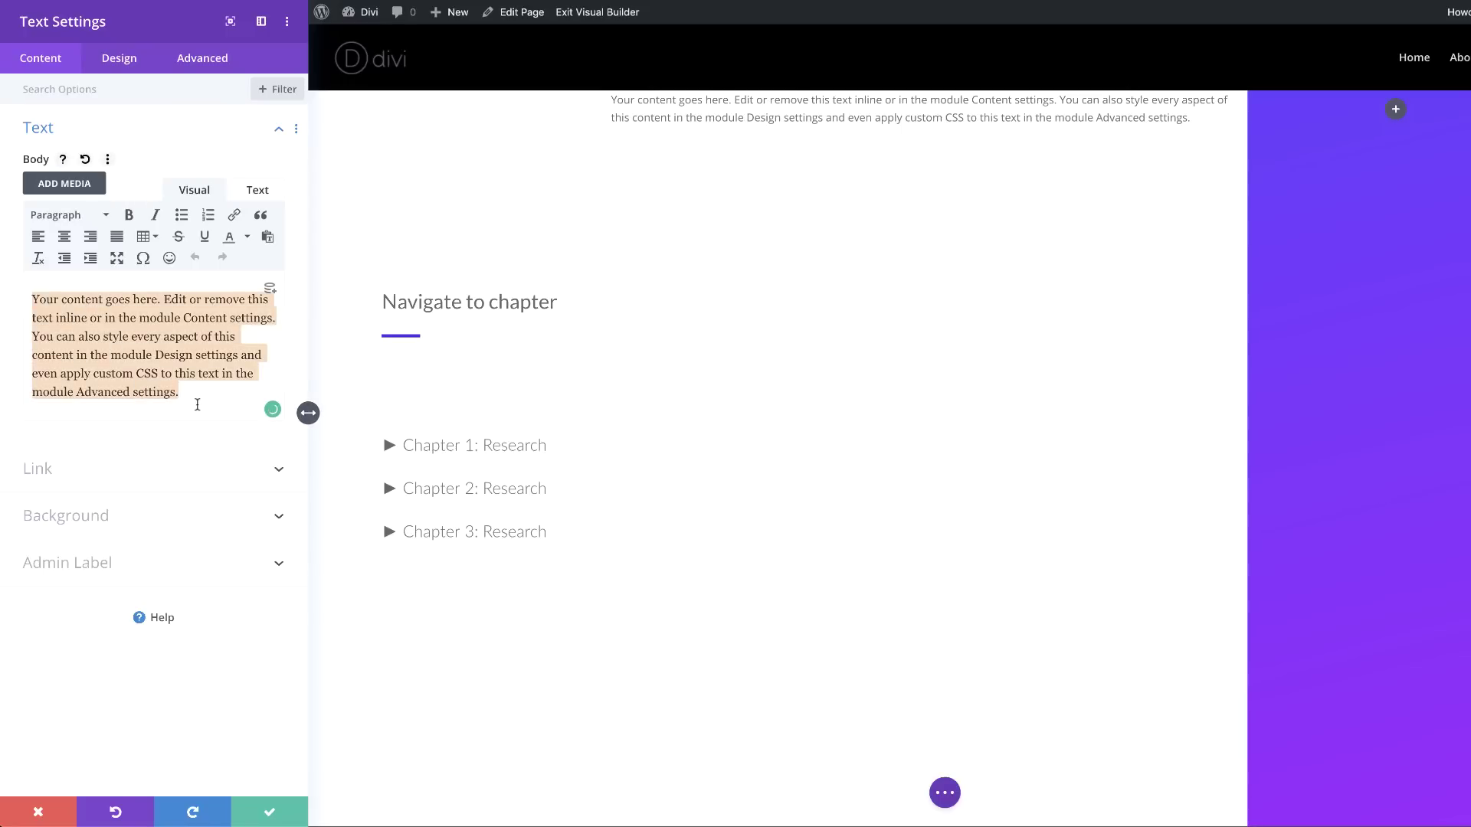
key("super+v")
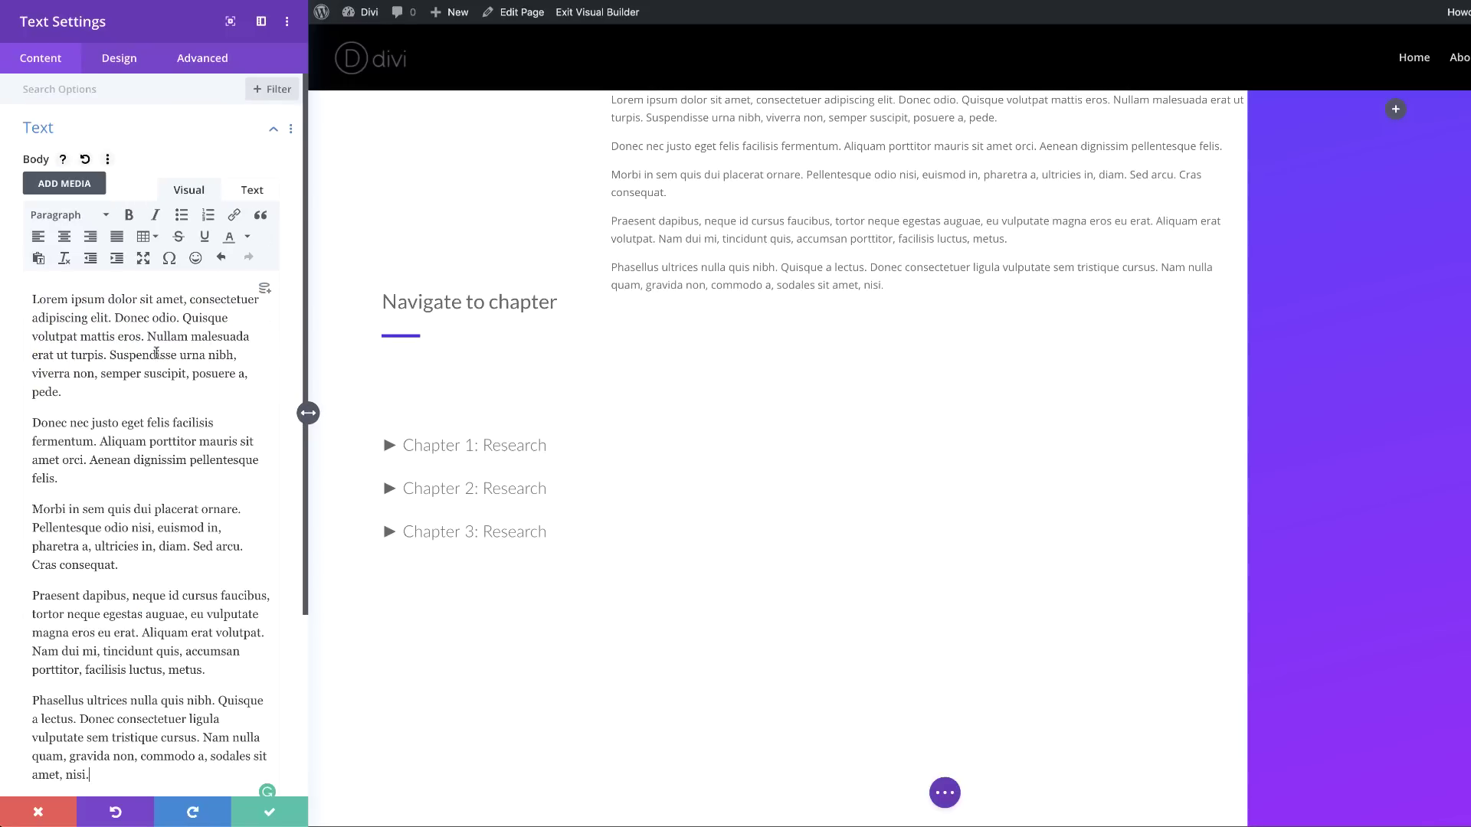
- Add the line "Chapter 1: Research" above the lorem ipsum paragraphs and format it as Heading 2
key("super+Up")
key("Return")
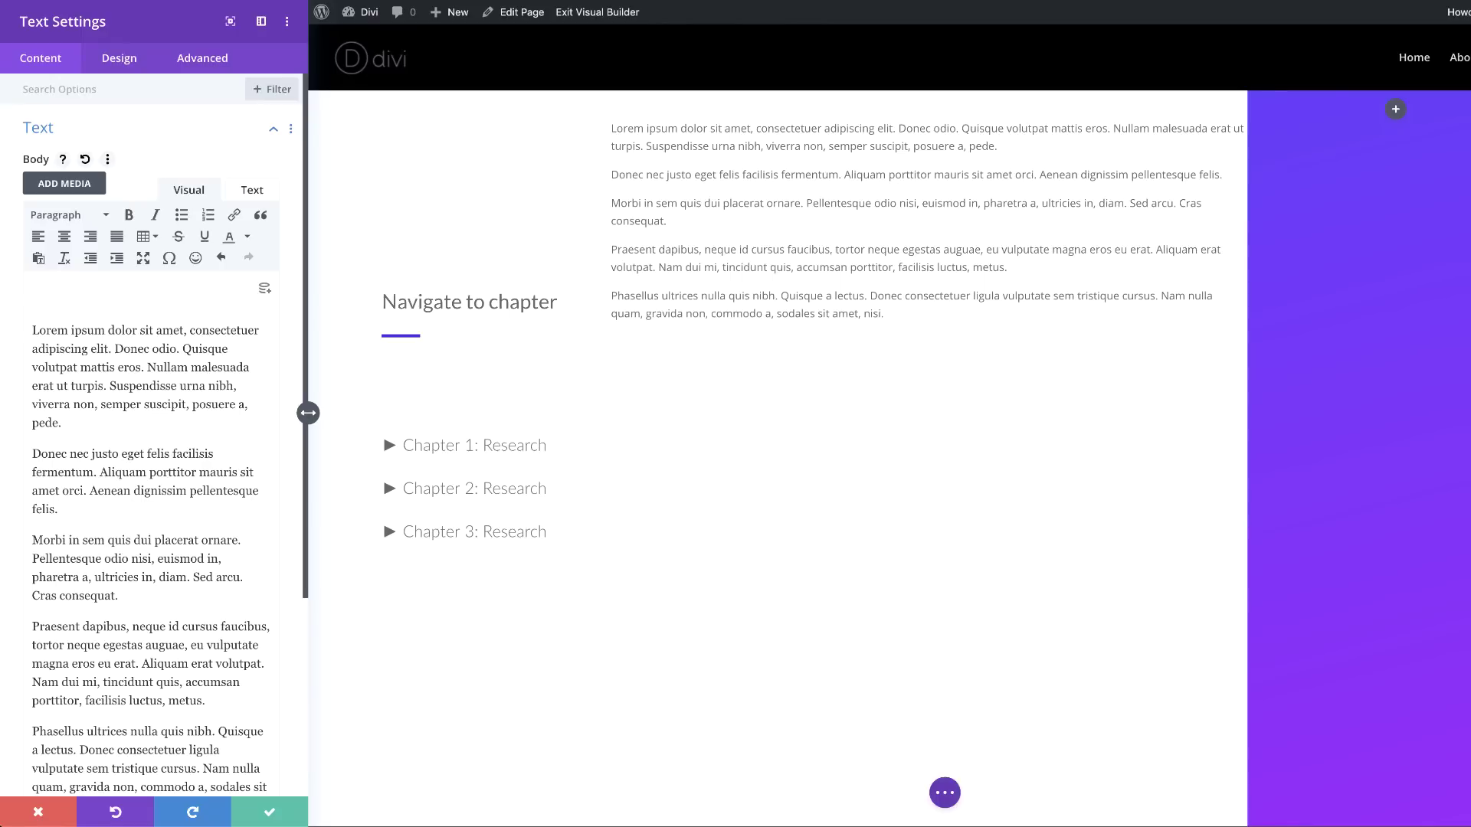
type("Chapter 1: Research")
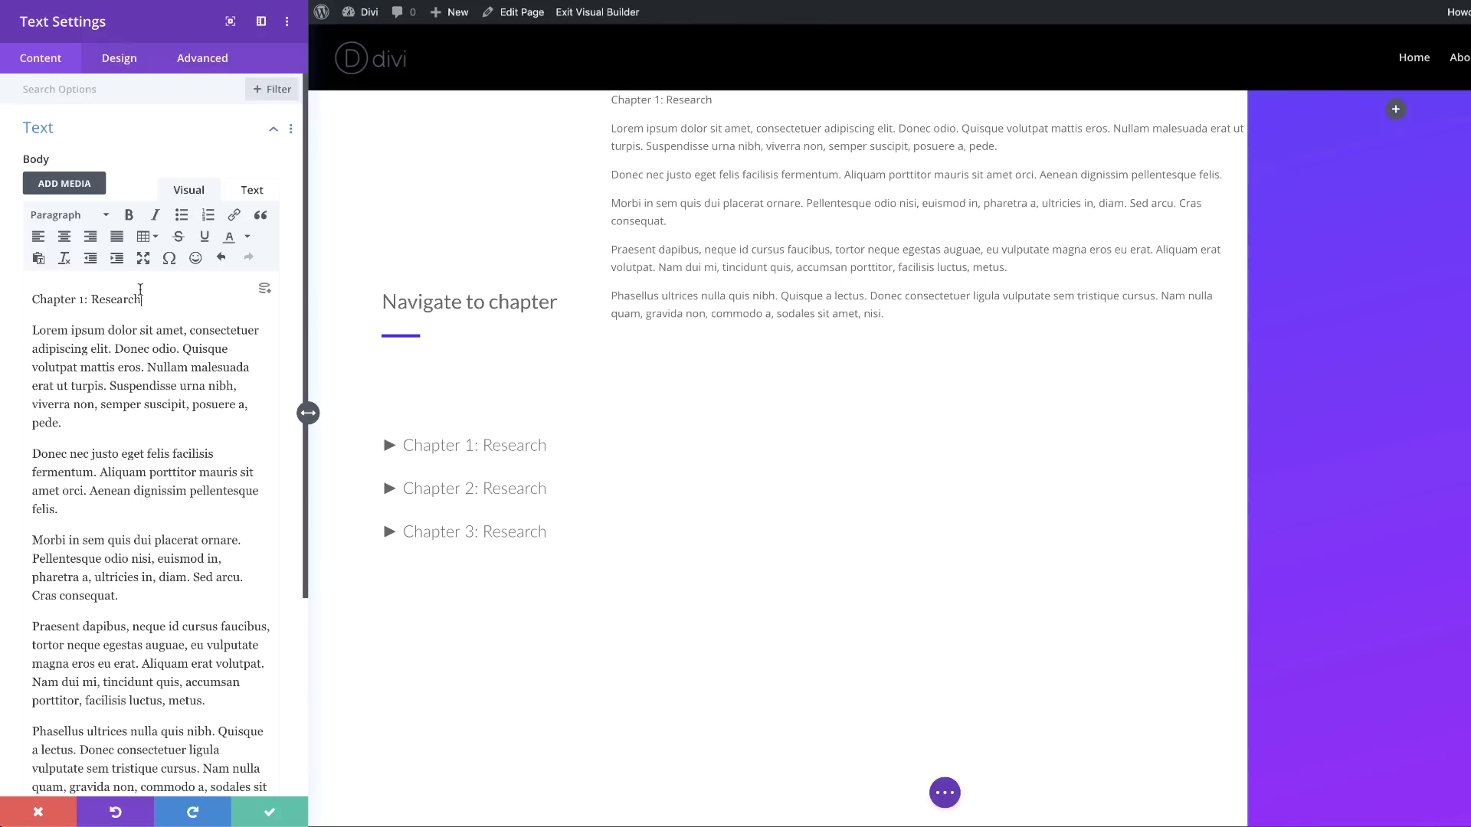
left_click_drag(144, 299, 31, 297)
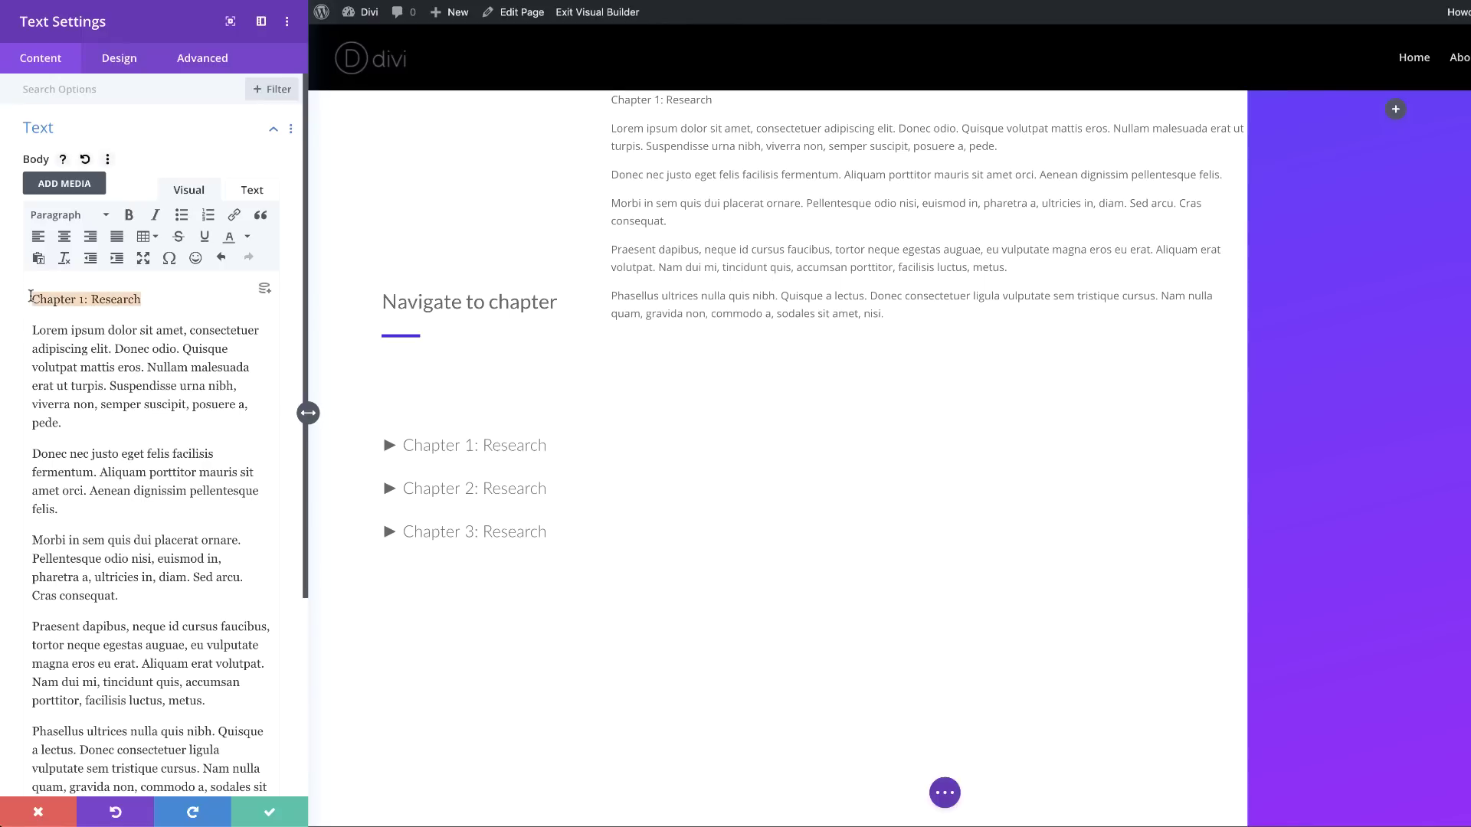
left_click(100, 216)
left_click(126, 310)
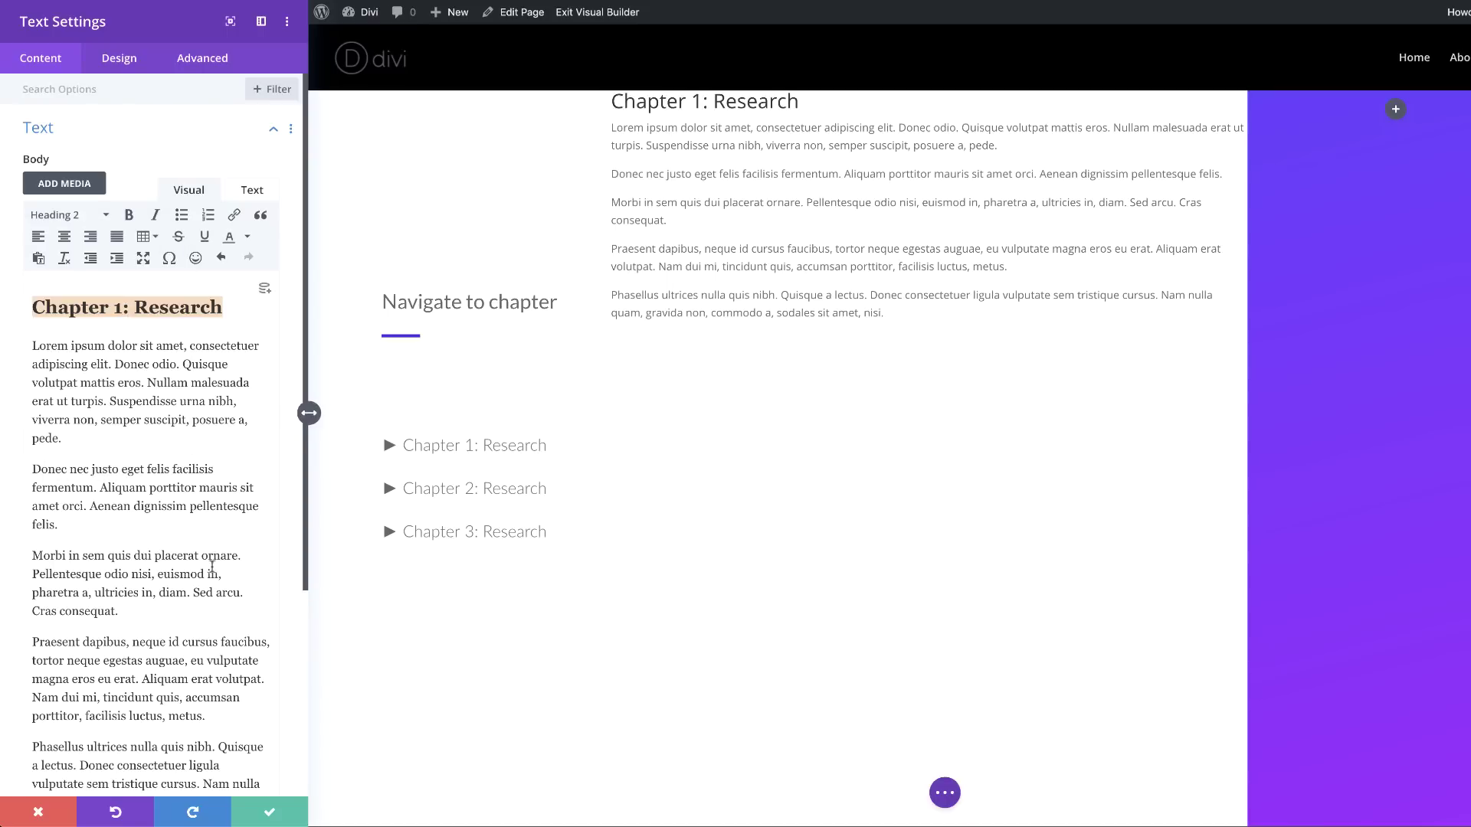
- Set the chapter content module's background color to white
scroll(210, 561, "down", 4)
scroll(209, 562, "down", 1)
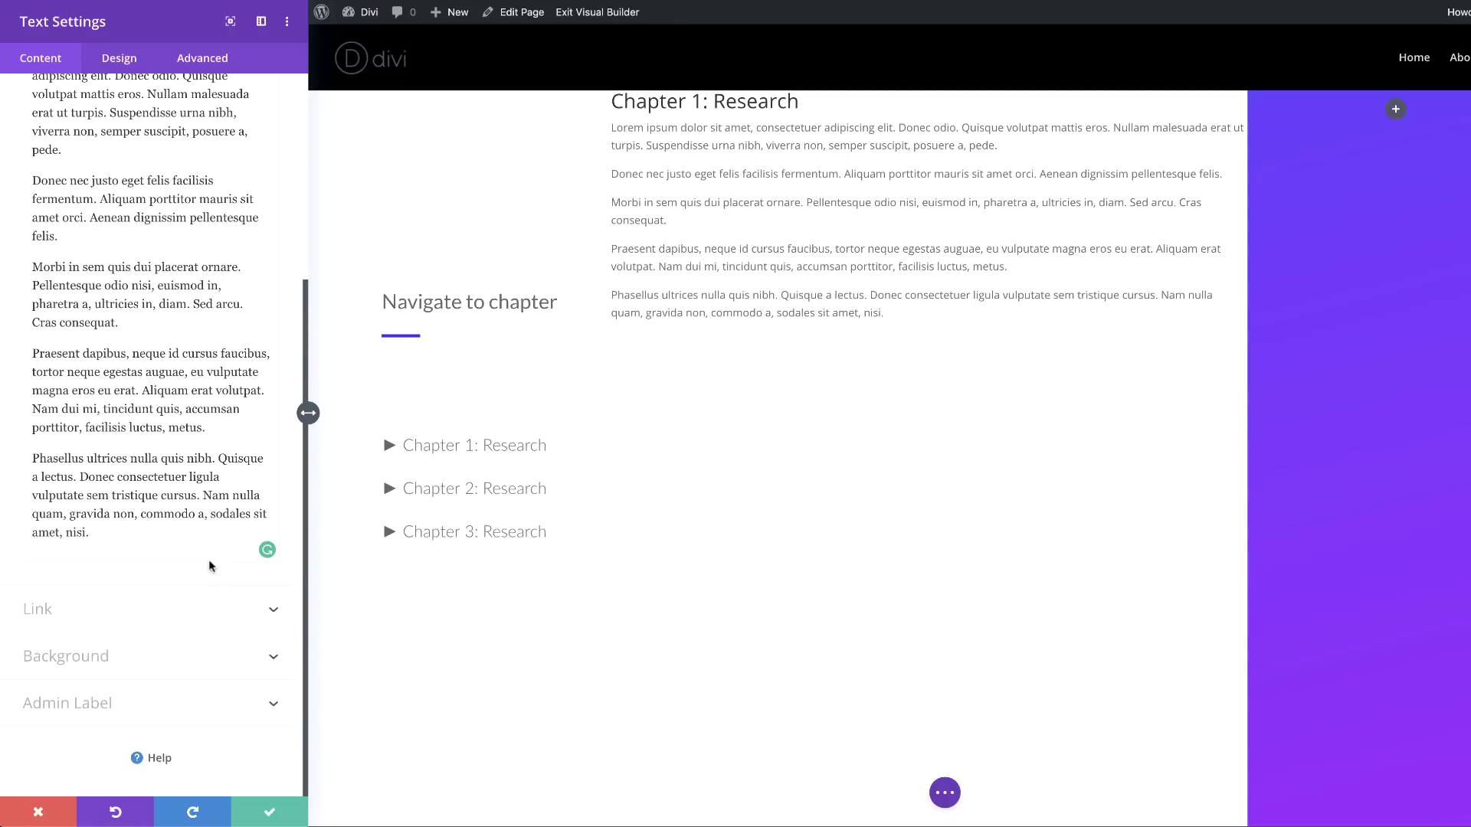
left_click(125, 652)
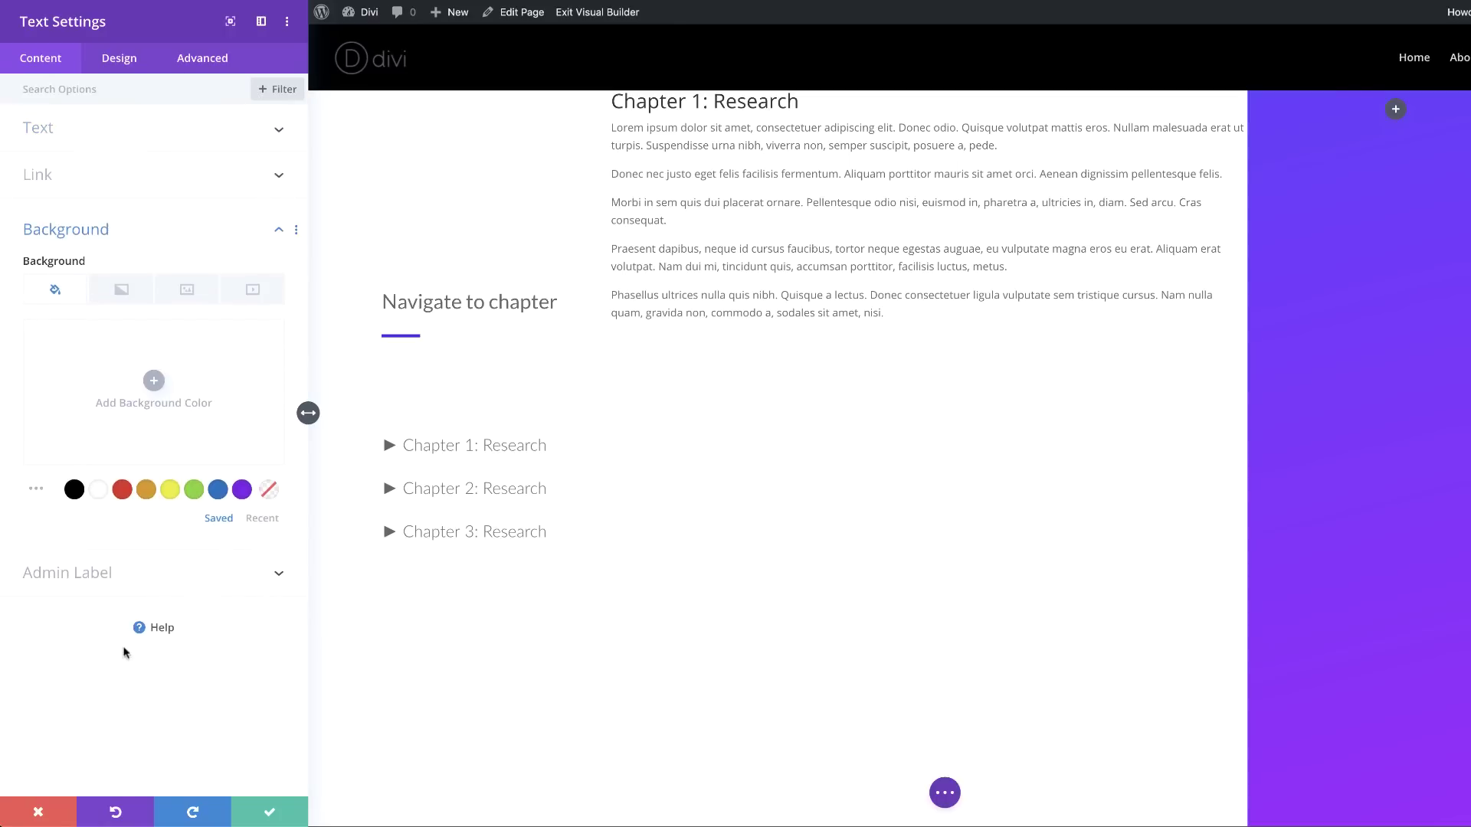
left_click(98, 492)
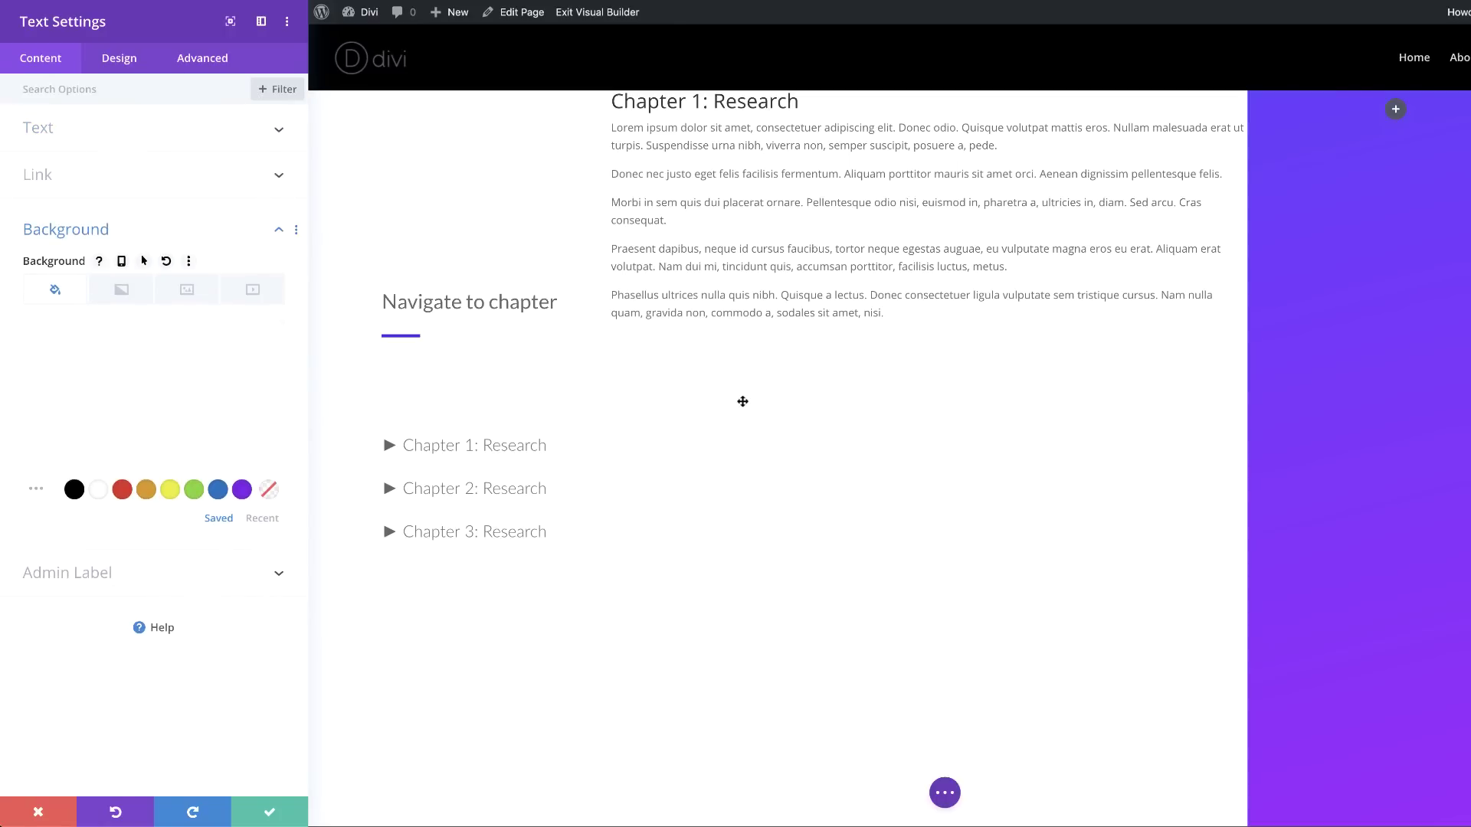
- Set the chapter content module's body text font to Lato
left_click(132, 61)
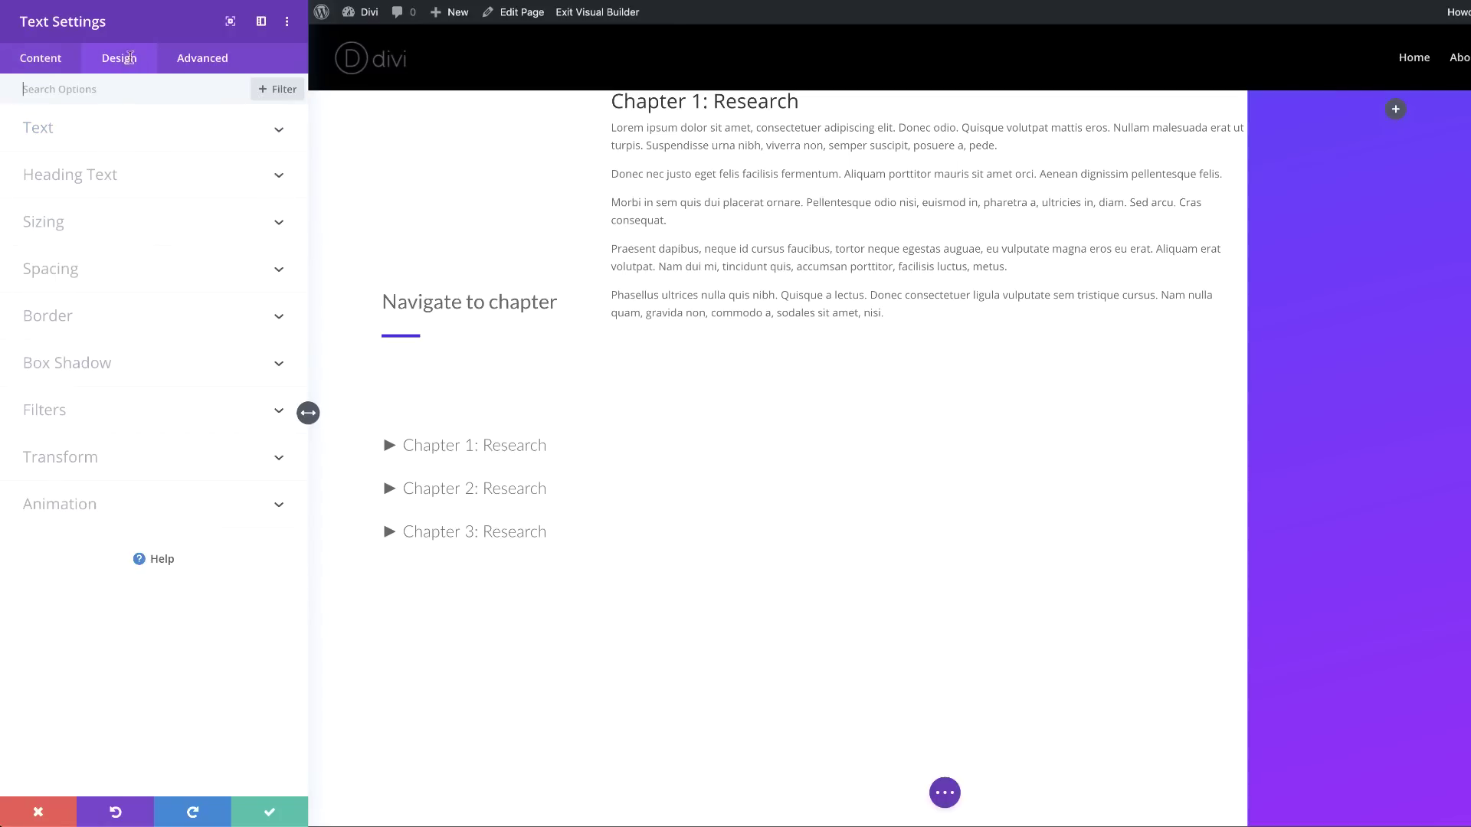
left_click(76, 139)
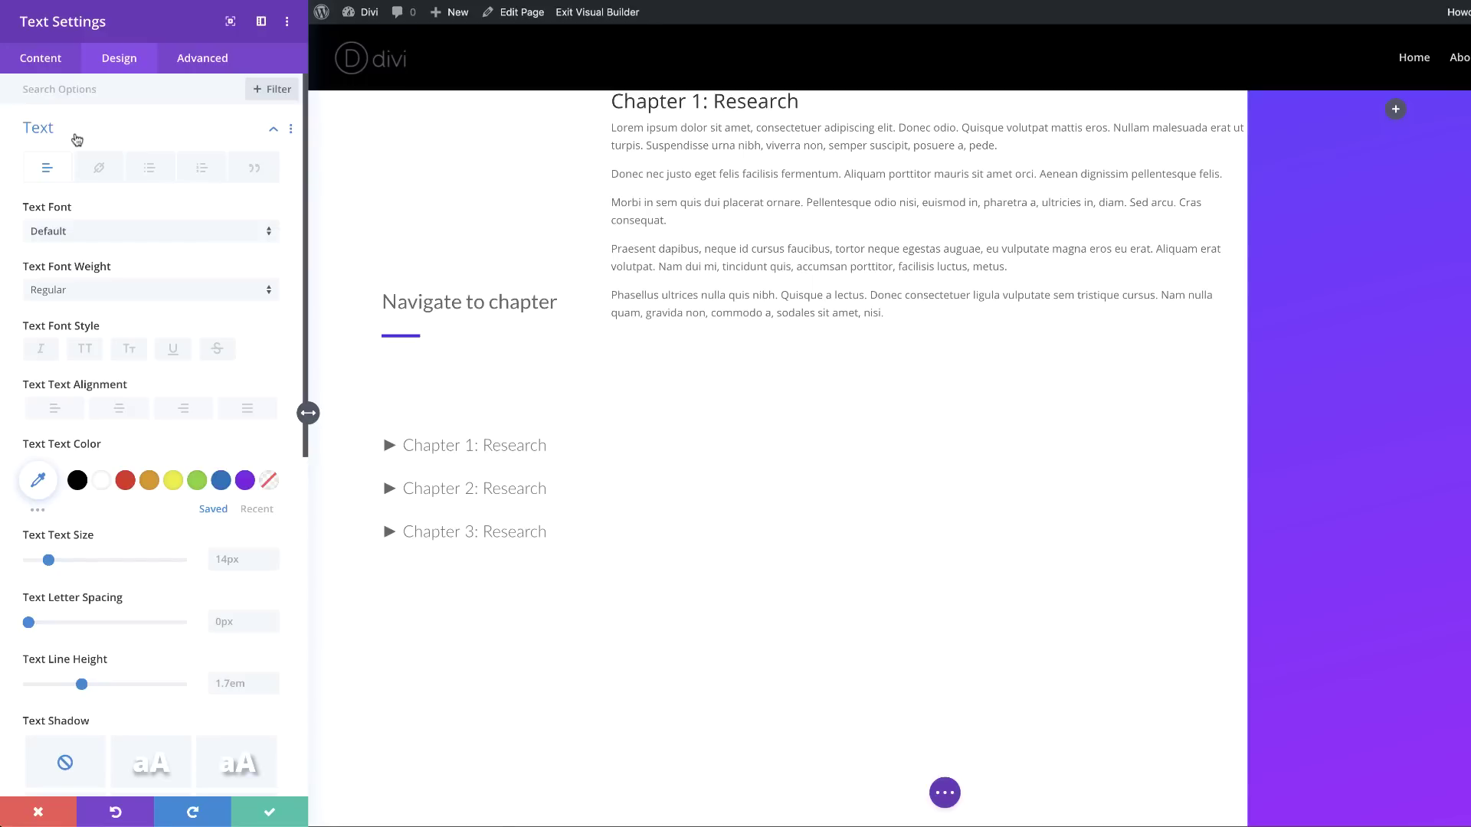
left_click(97, 233)
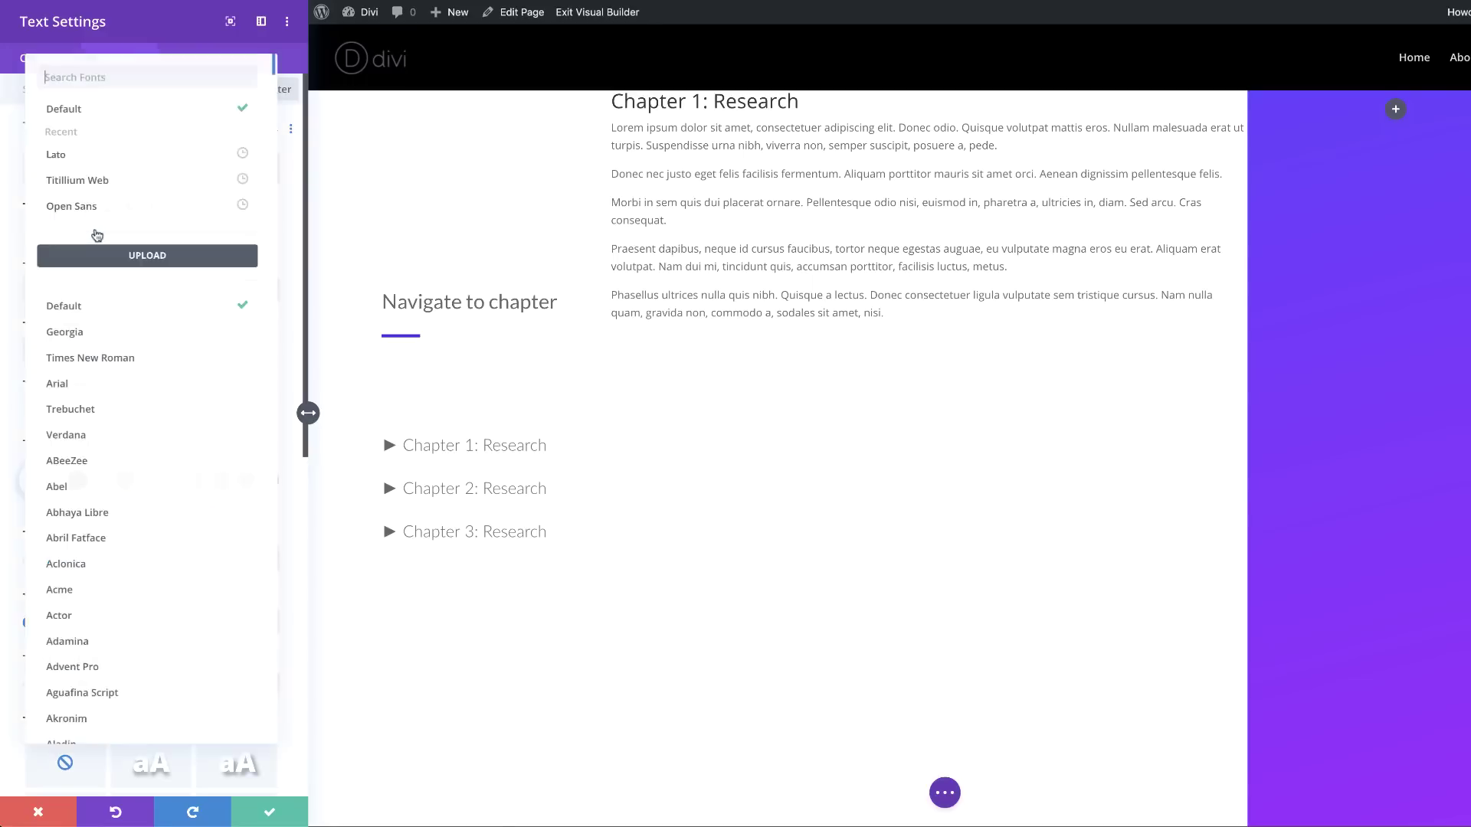
left_click(97, 151)
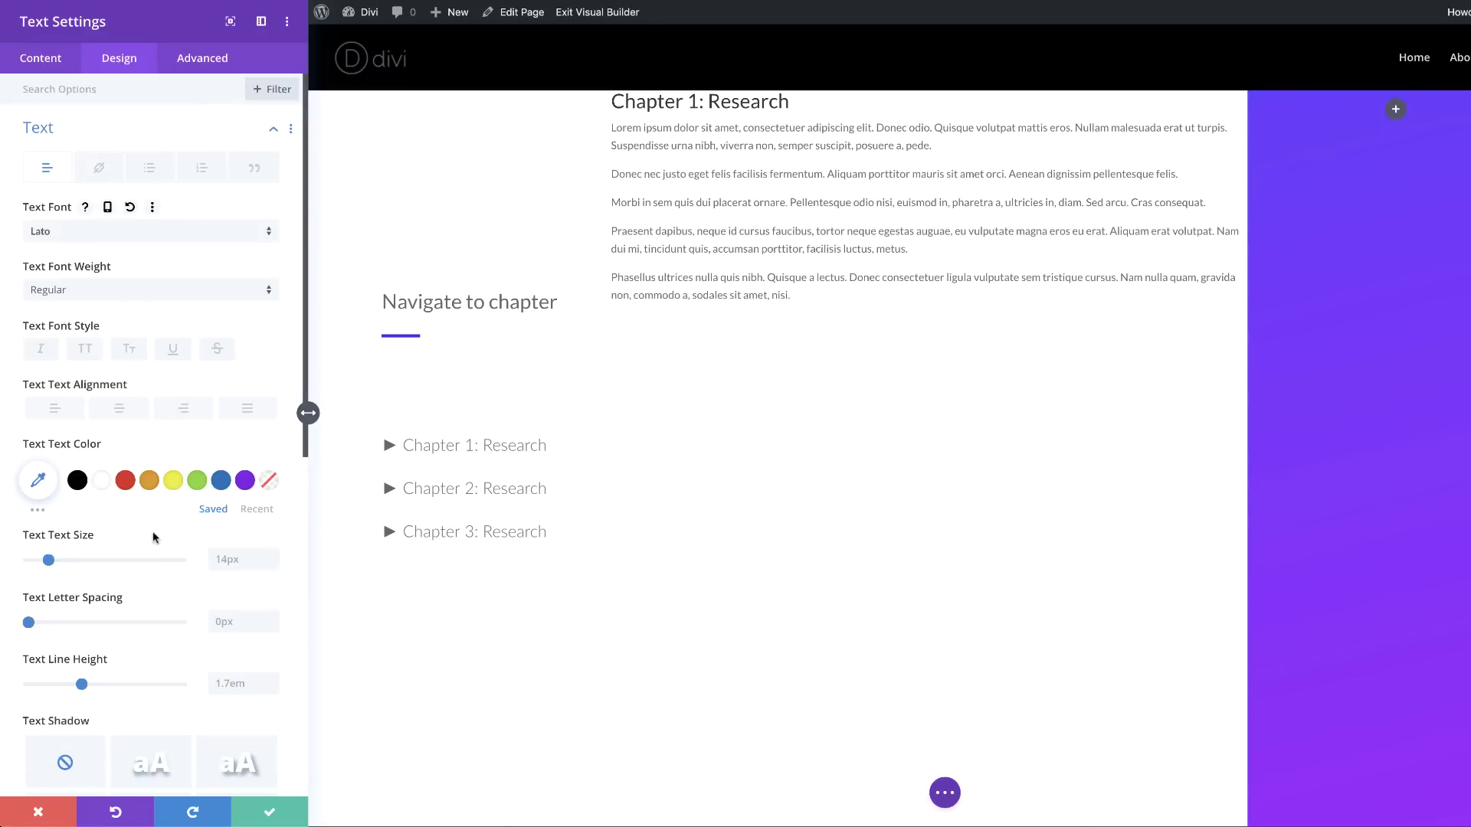
- Set the body text size to 0.8vw and its line height to 1.7vw
double_click(247, 564)
type("0vw")
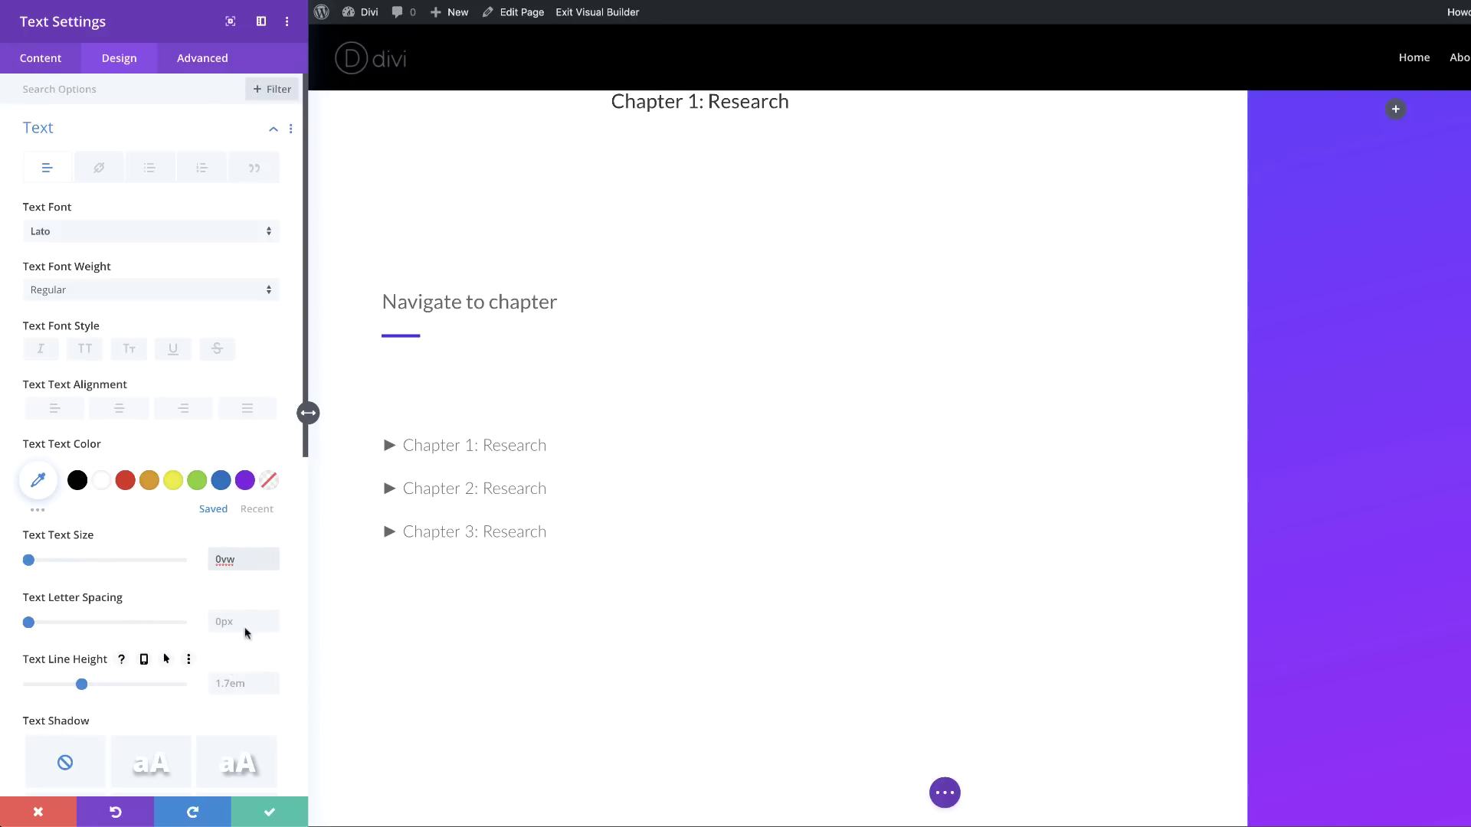
double_click(240, 557)
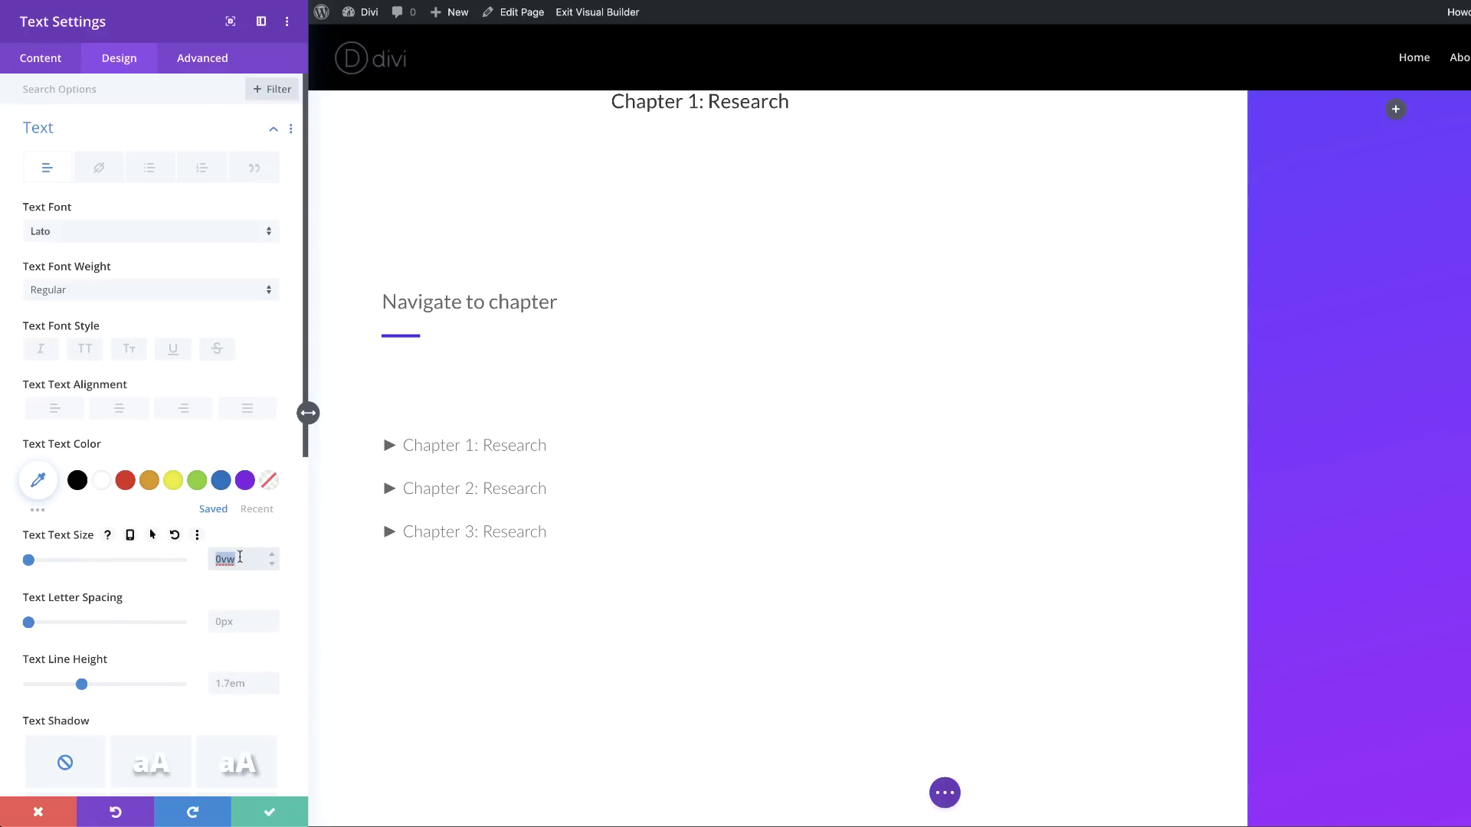
type("0.8vw")
left_click(239, 687)
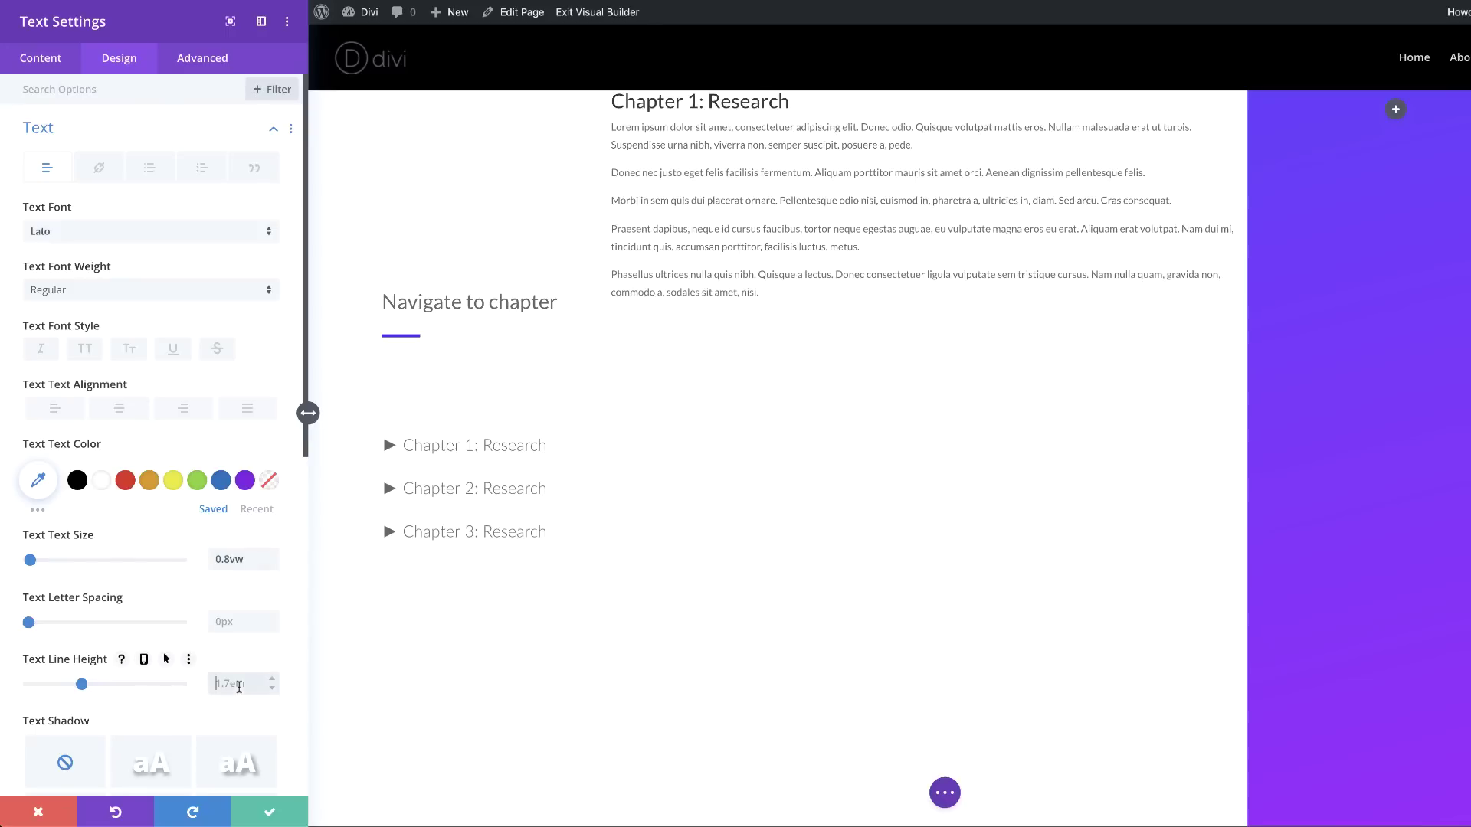
type("1.7vw")
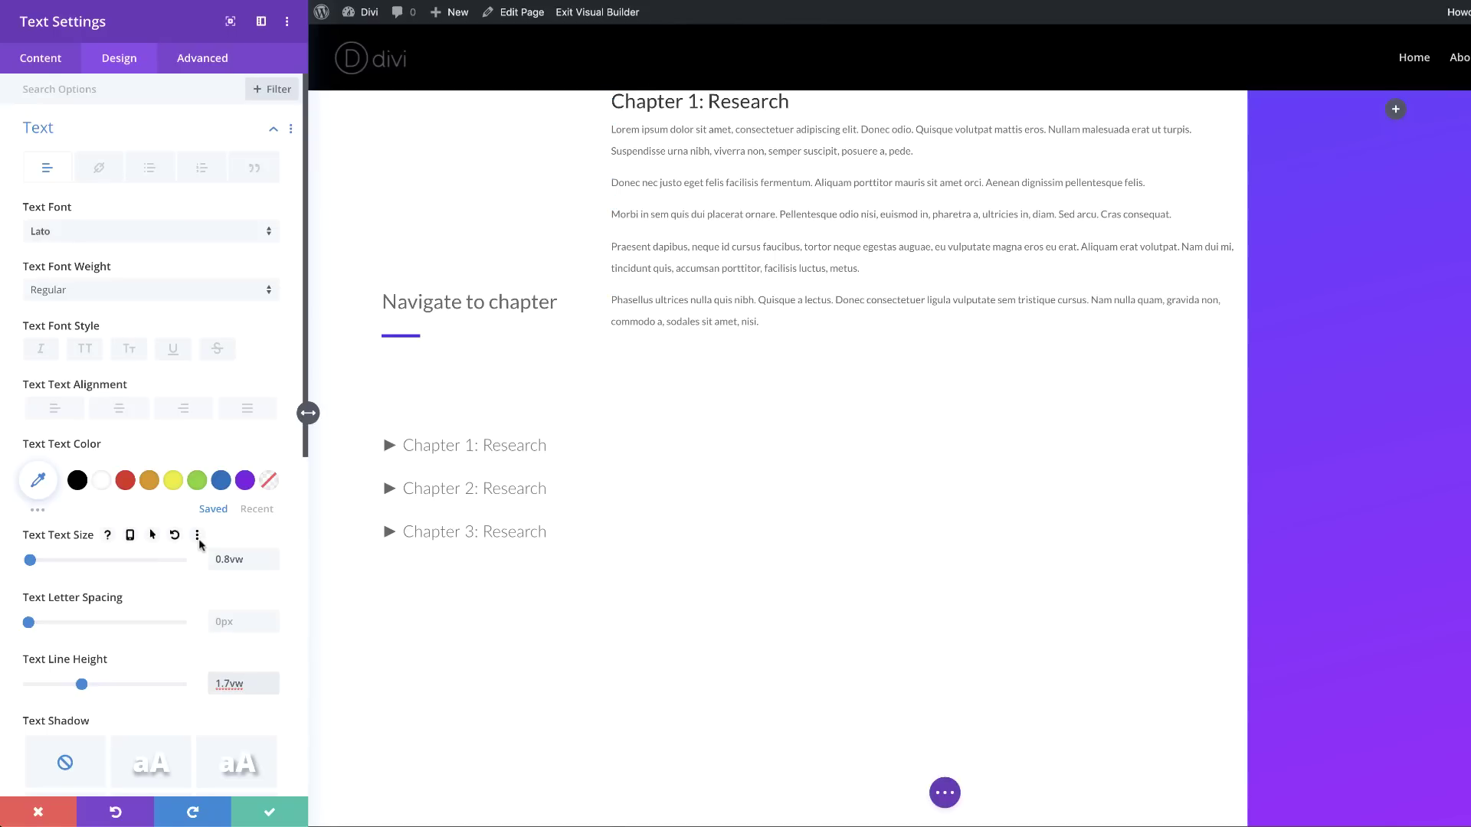
- Set the Heading 2 font of the chapter content module to Lato
scroll(169, 425, "down", 1)
scroll(168, 427, "down", 10)
left_click(99, 443)
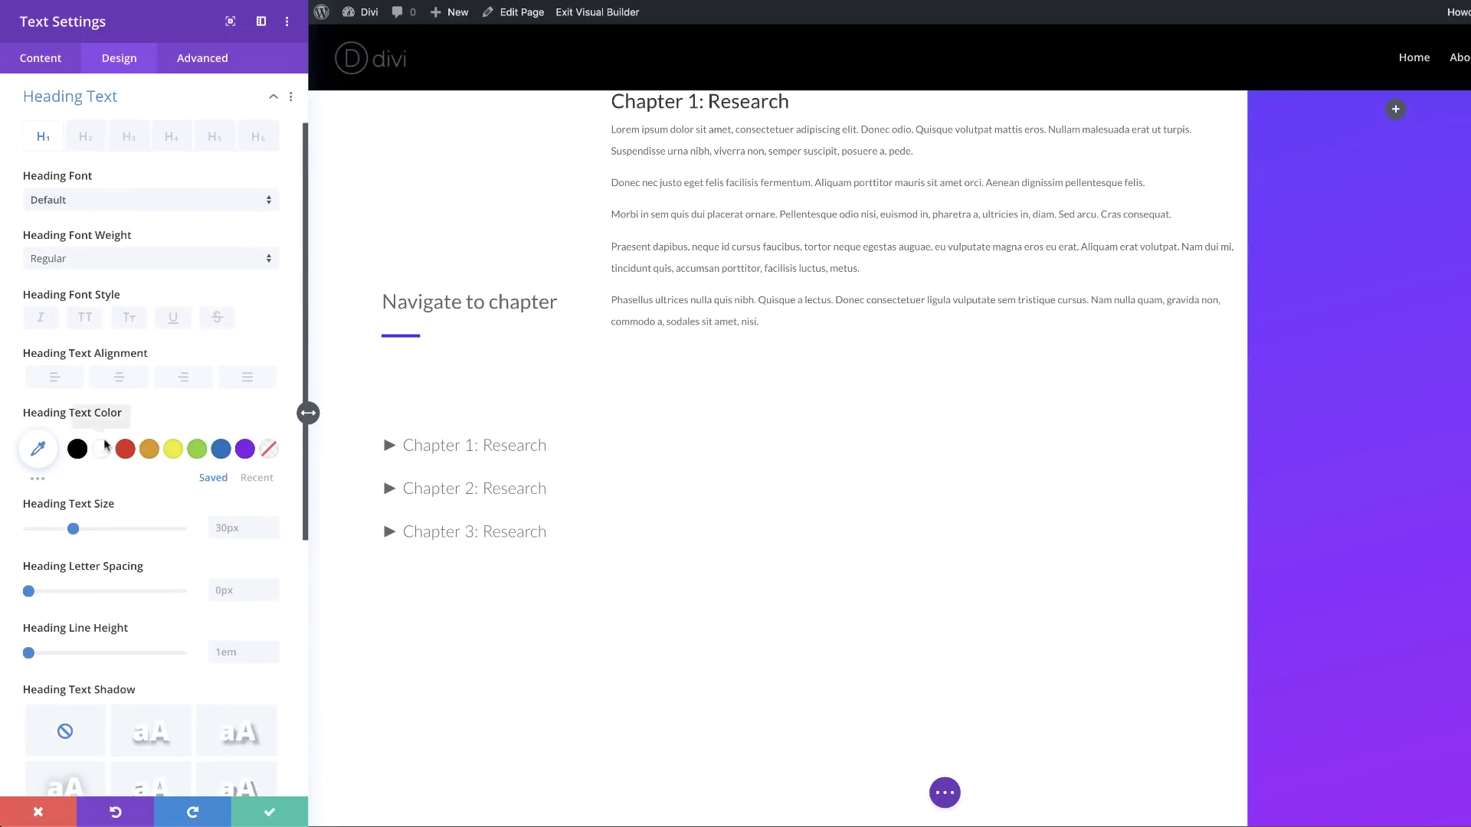
left_click(86, 138)
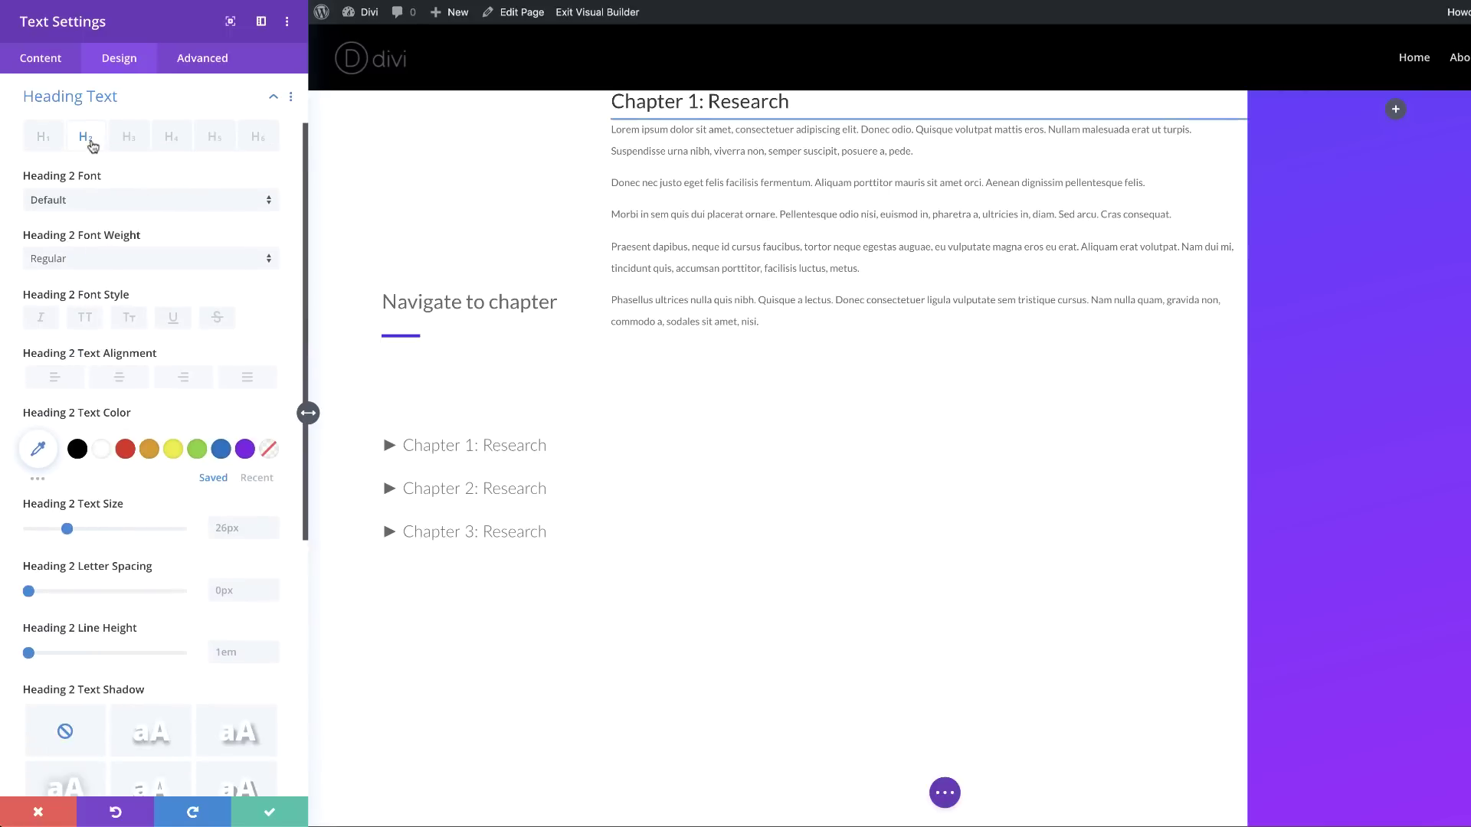
left_click(89, 201)
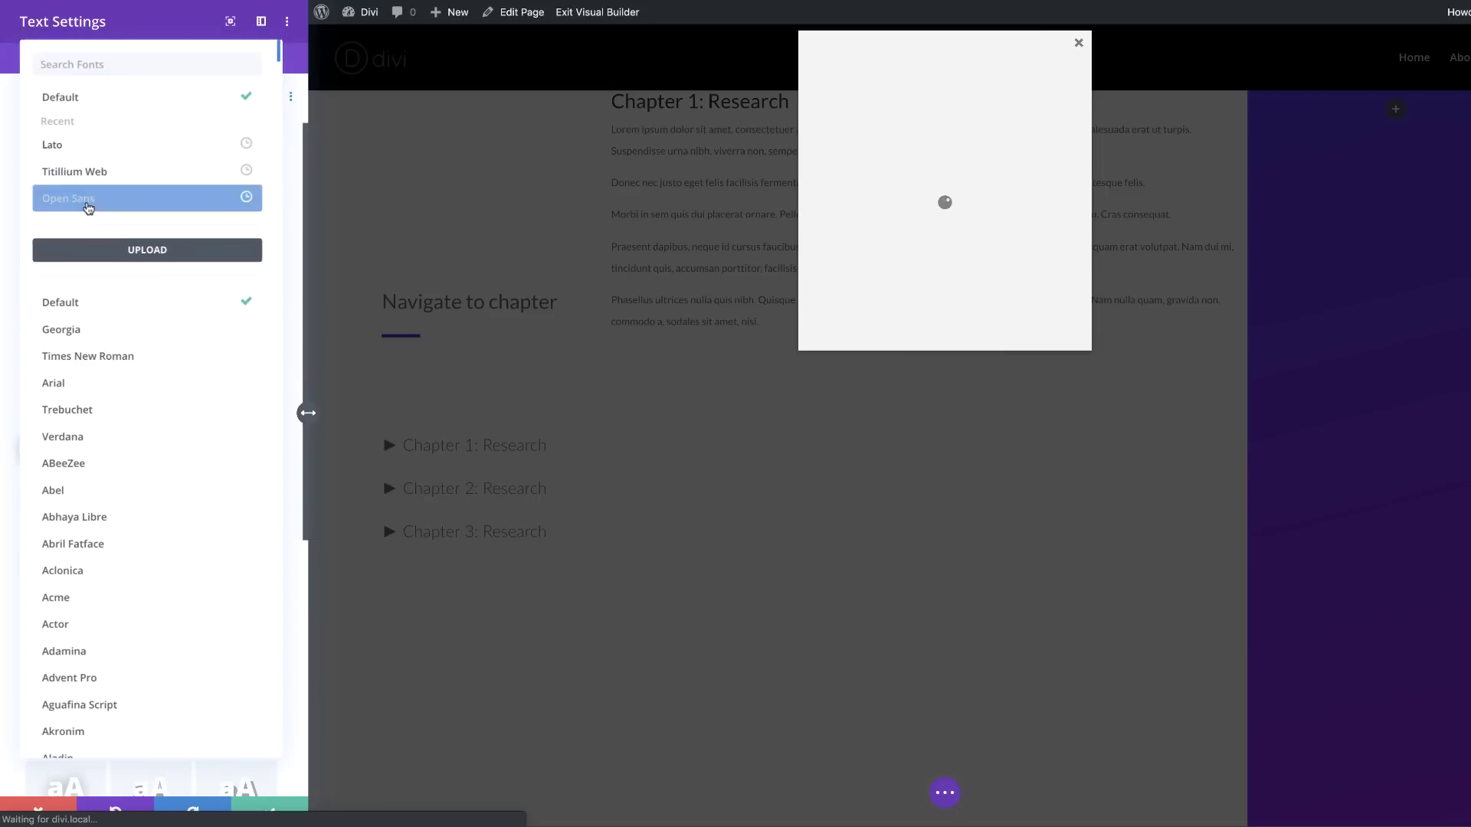
left_click(85, 152)
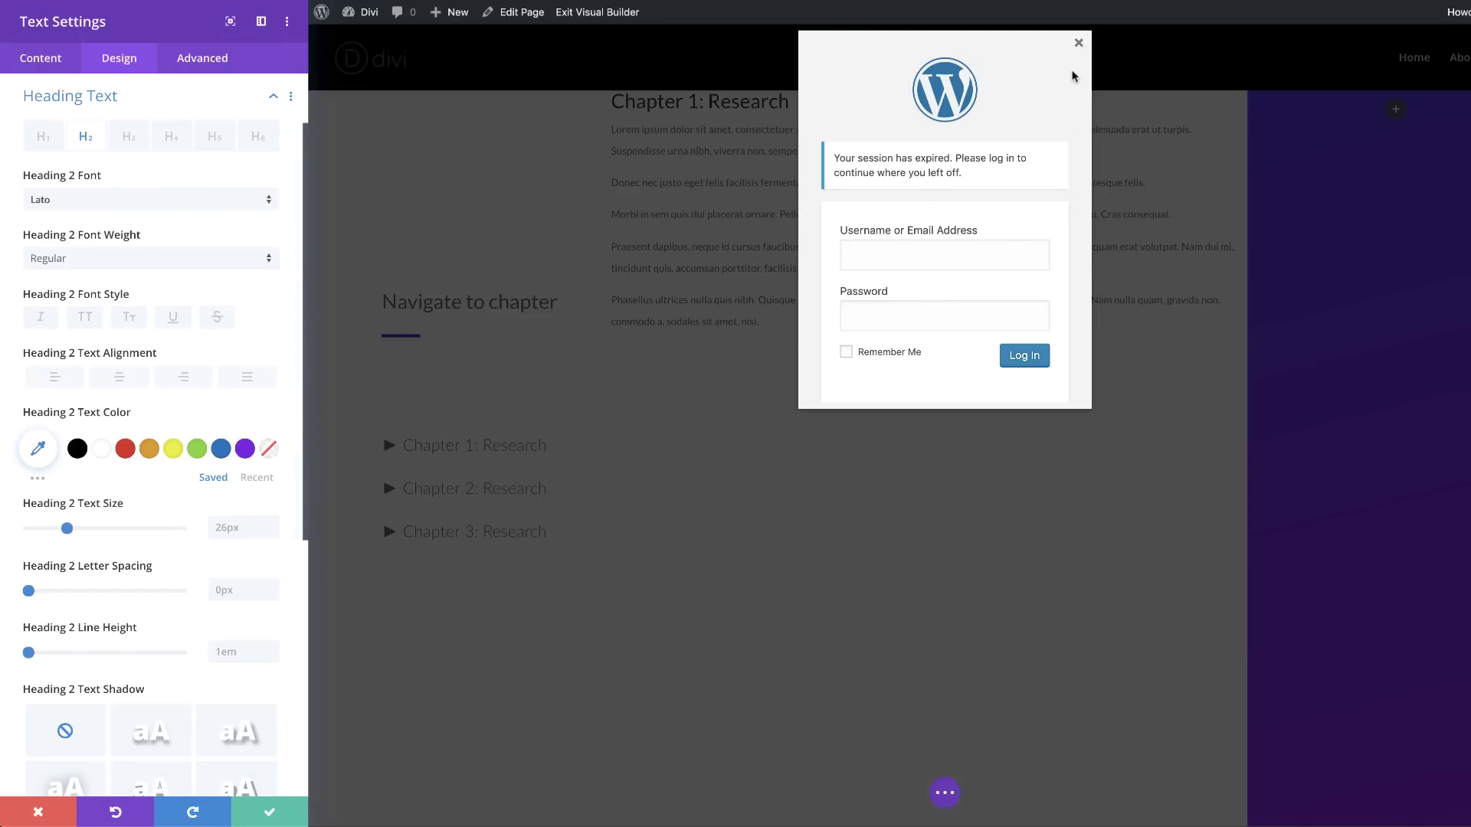
- Dismiss the WordPress login prompt, try to save the page and download a backup of it
left_click(1078, 44)
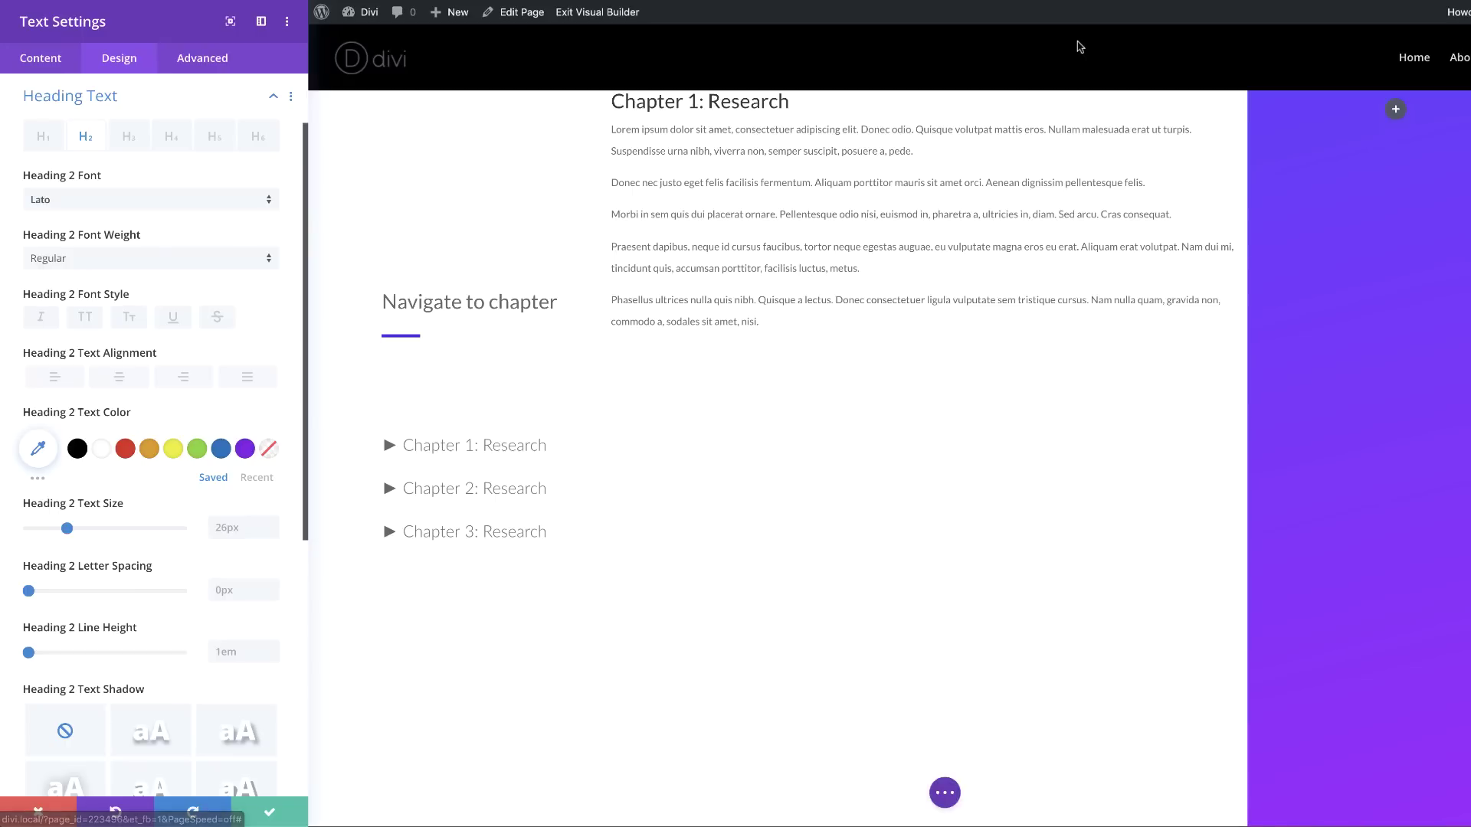
key("ctrl+s")
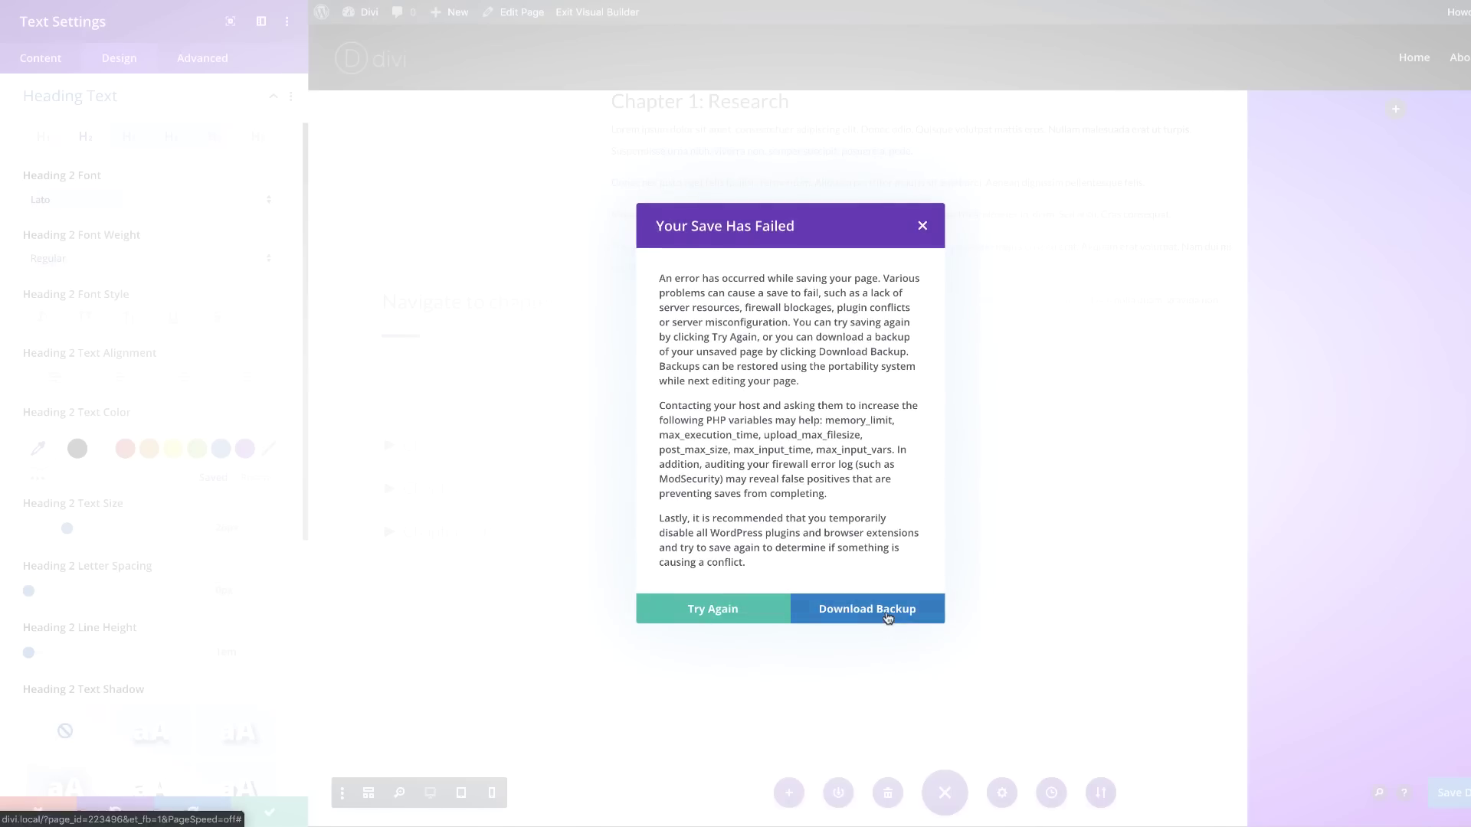
left_click(889, 613)
- Set the chapter content module's Heading 2 font weight to Heavy and its text color to #5802ed
left_click(119, 260)
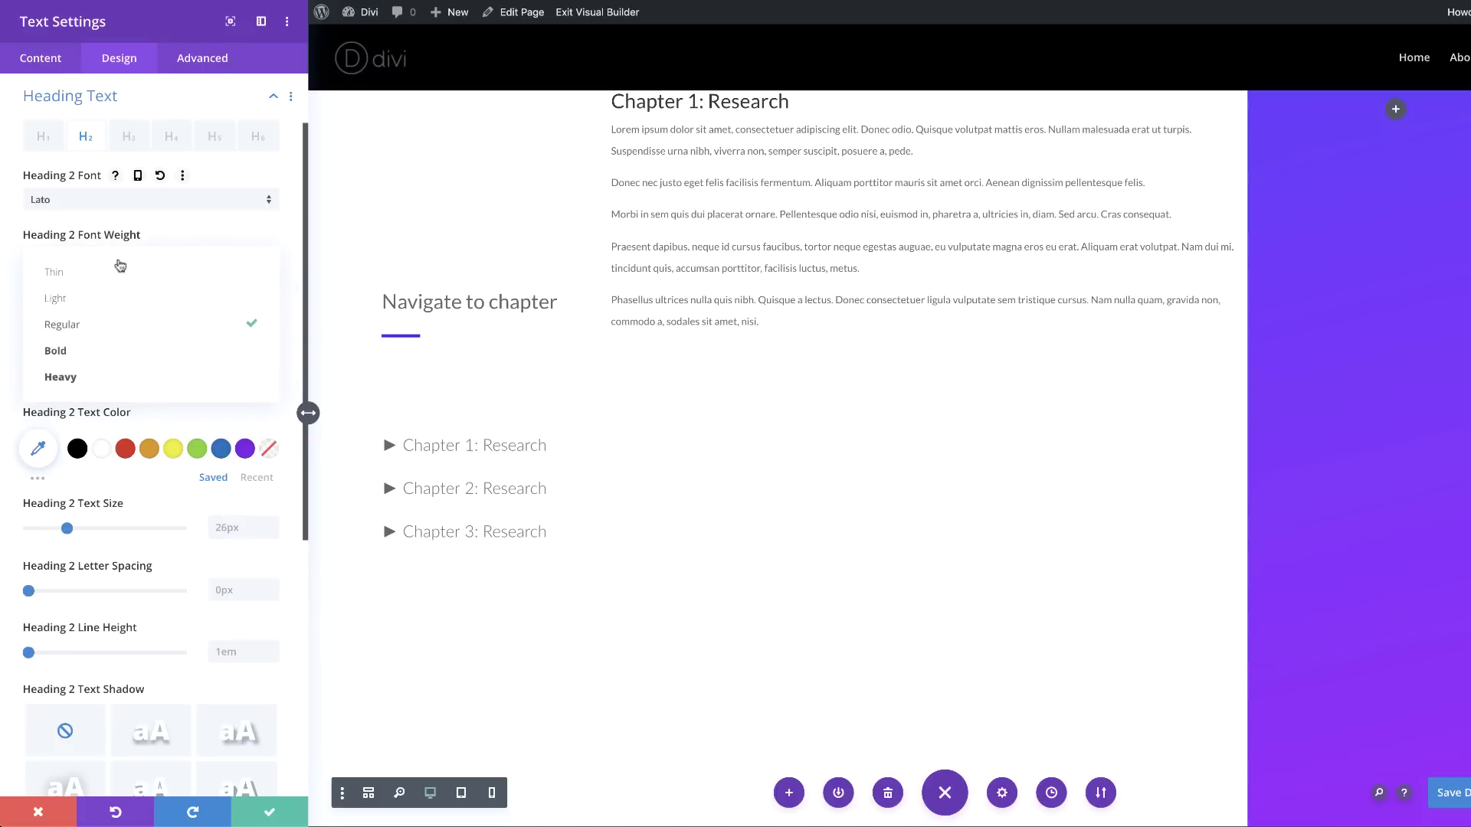
left_click(125, 379)
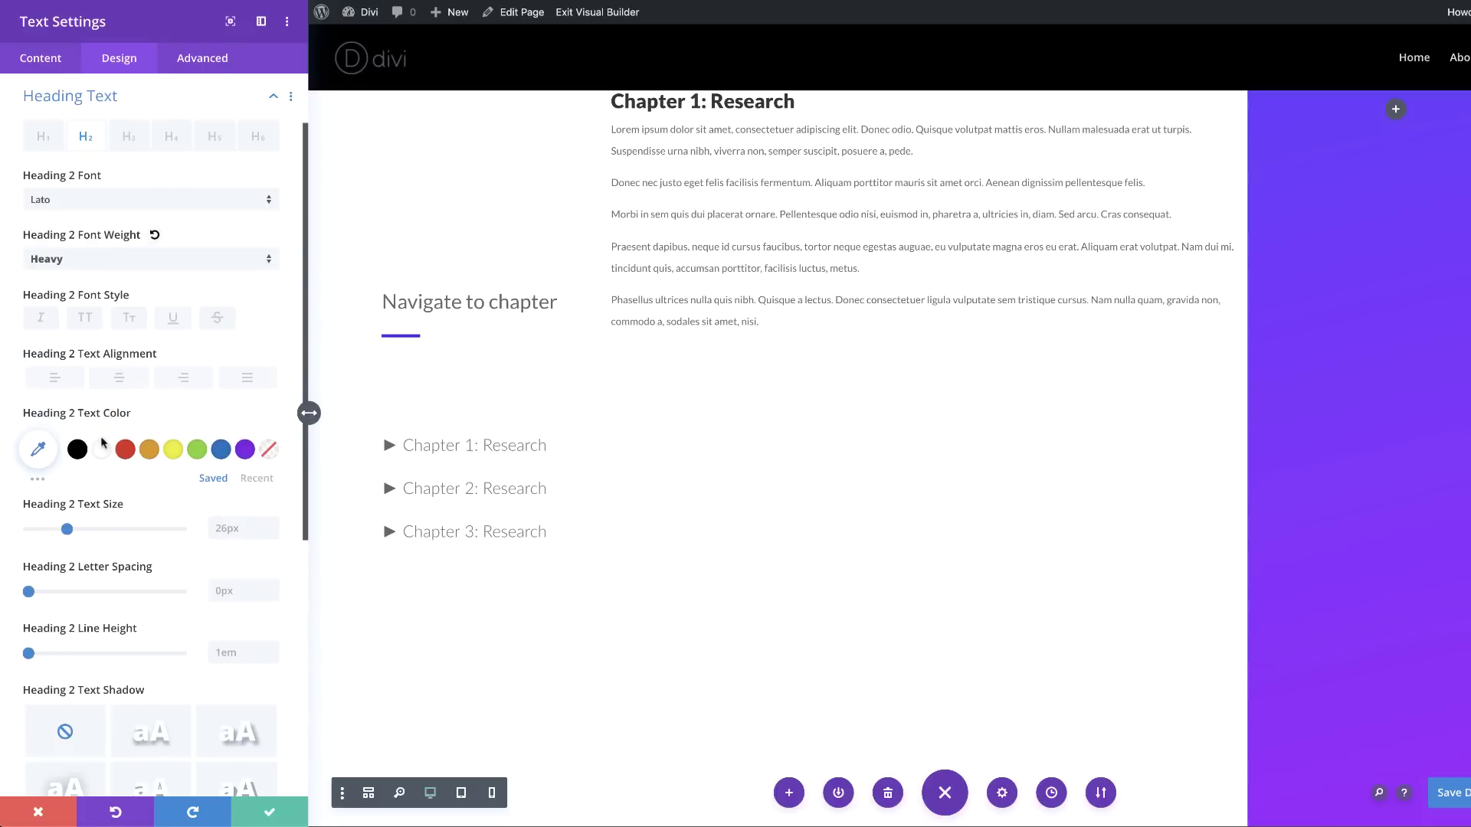
left_click(38, 449)
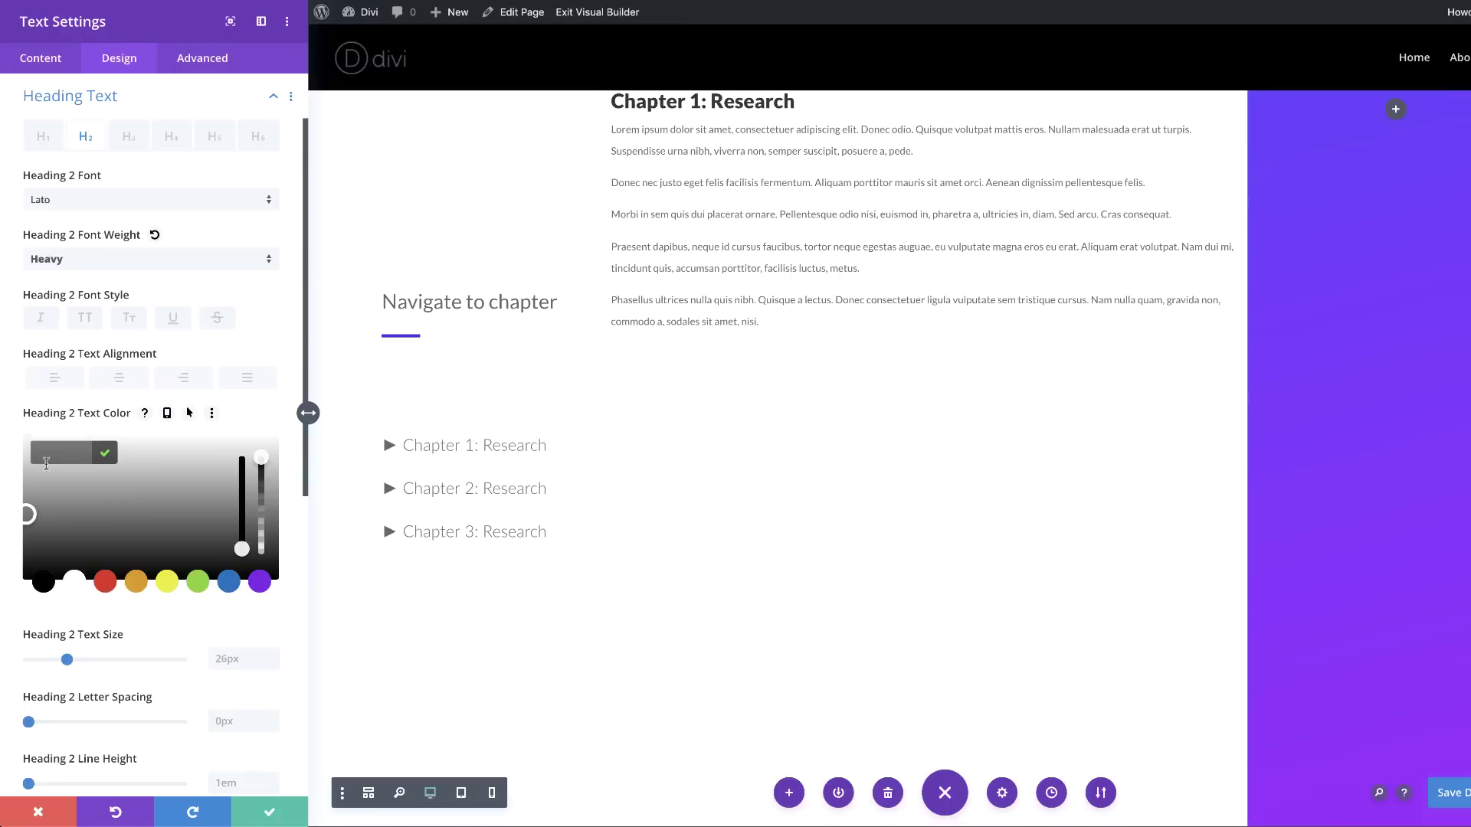
type("#5802ed")
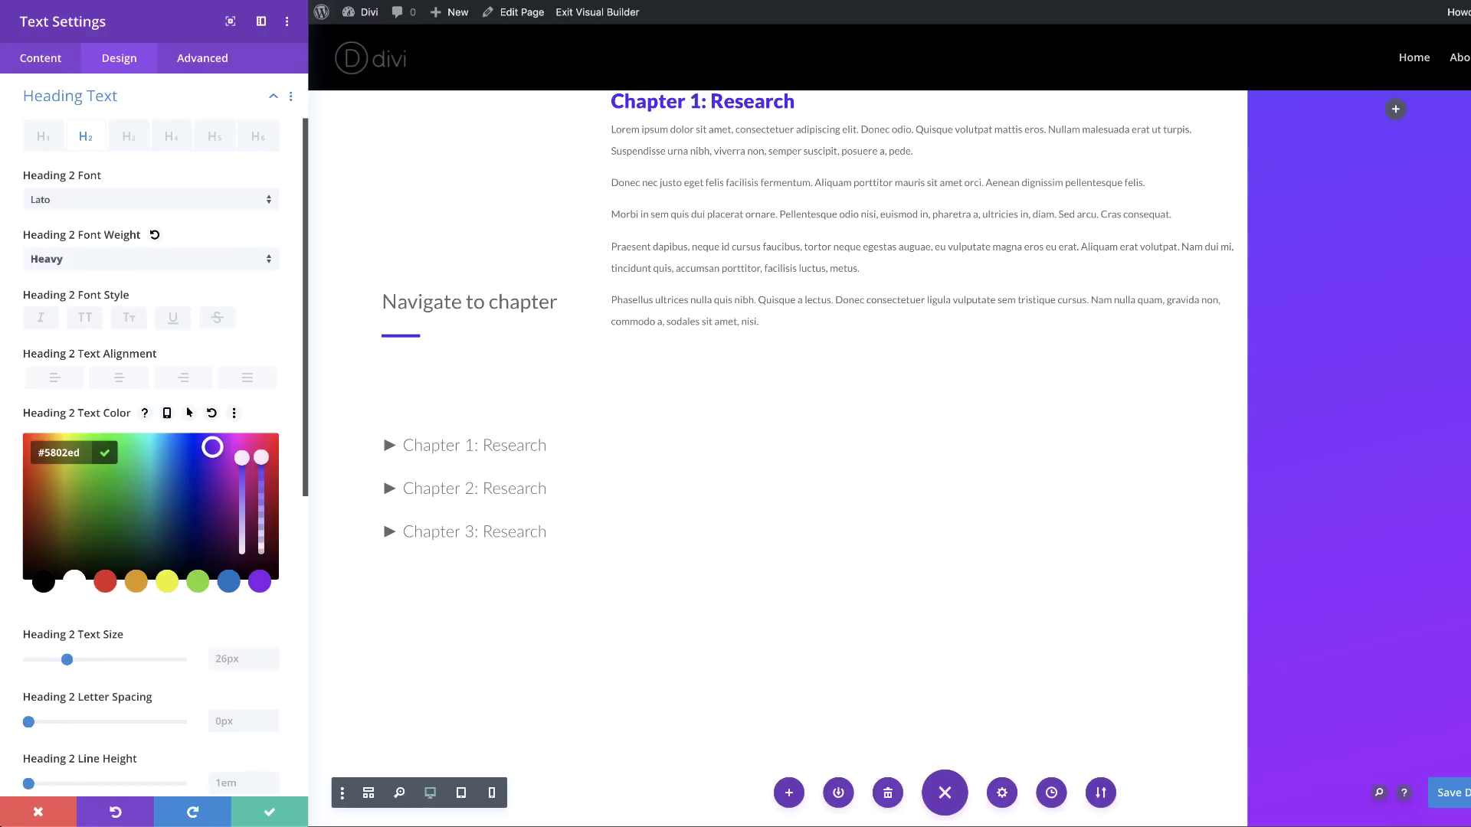
- Set the Heading 2 text size to 2vw and increase the Heading 2 line height
scroll(230, 571, "down", 2)
left_click(230, 571)
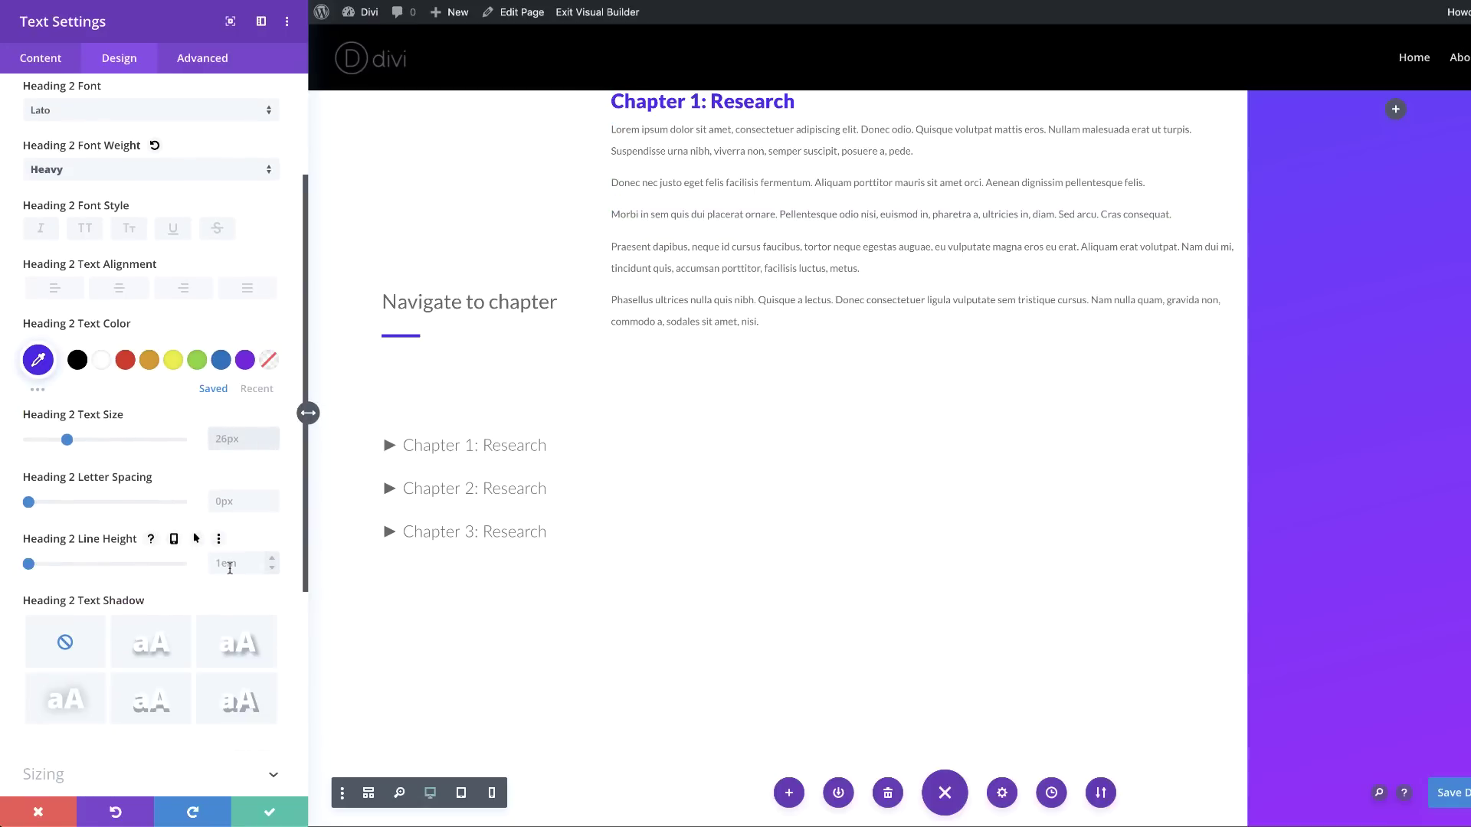
type("2vw")
left_click(244, 564)
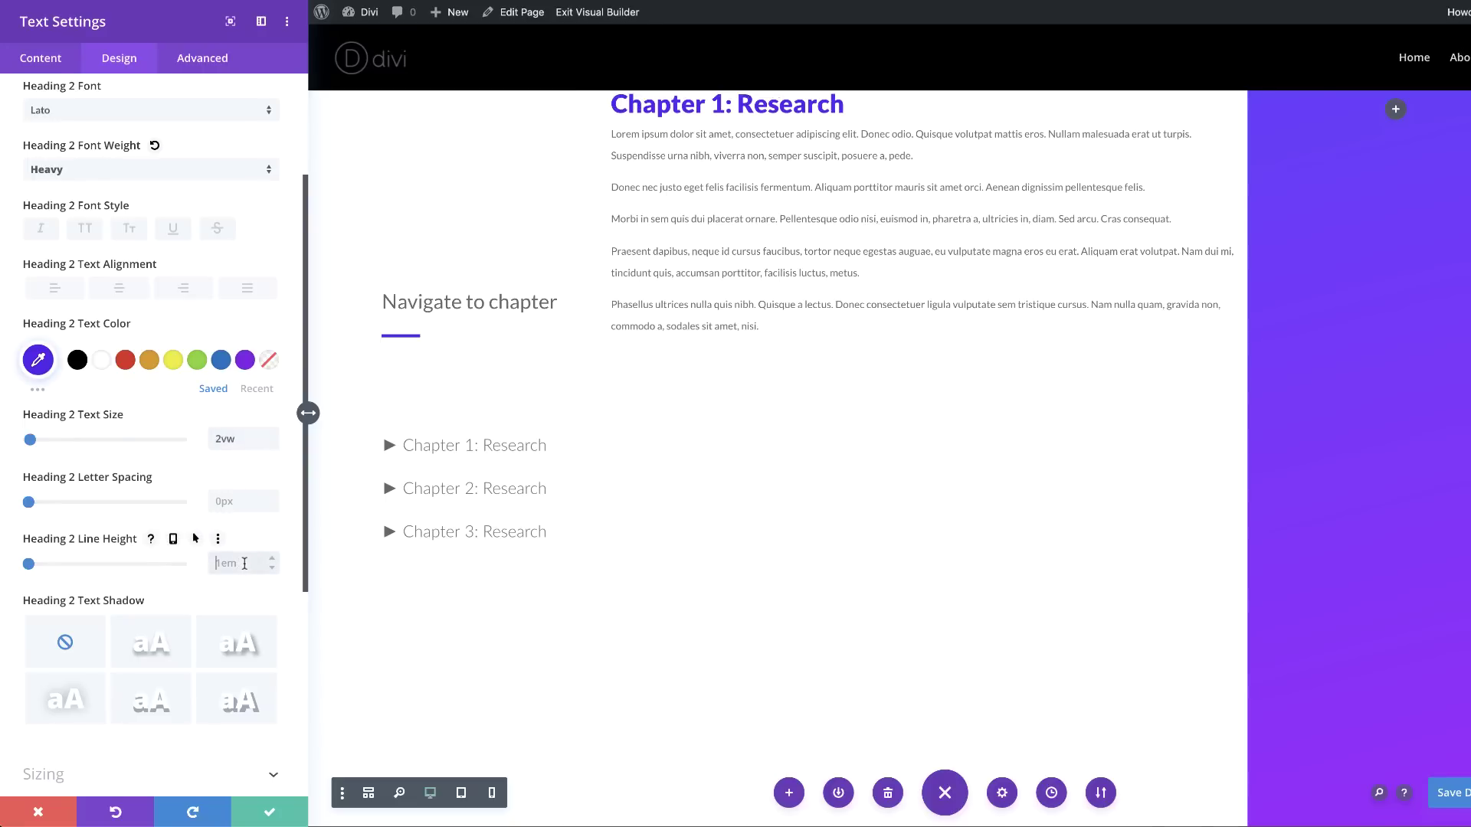
type("2.")
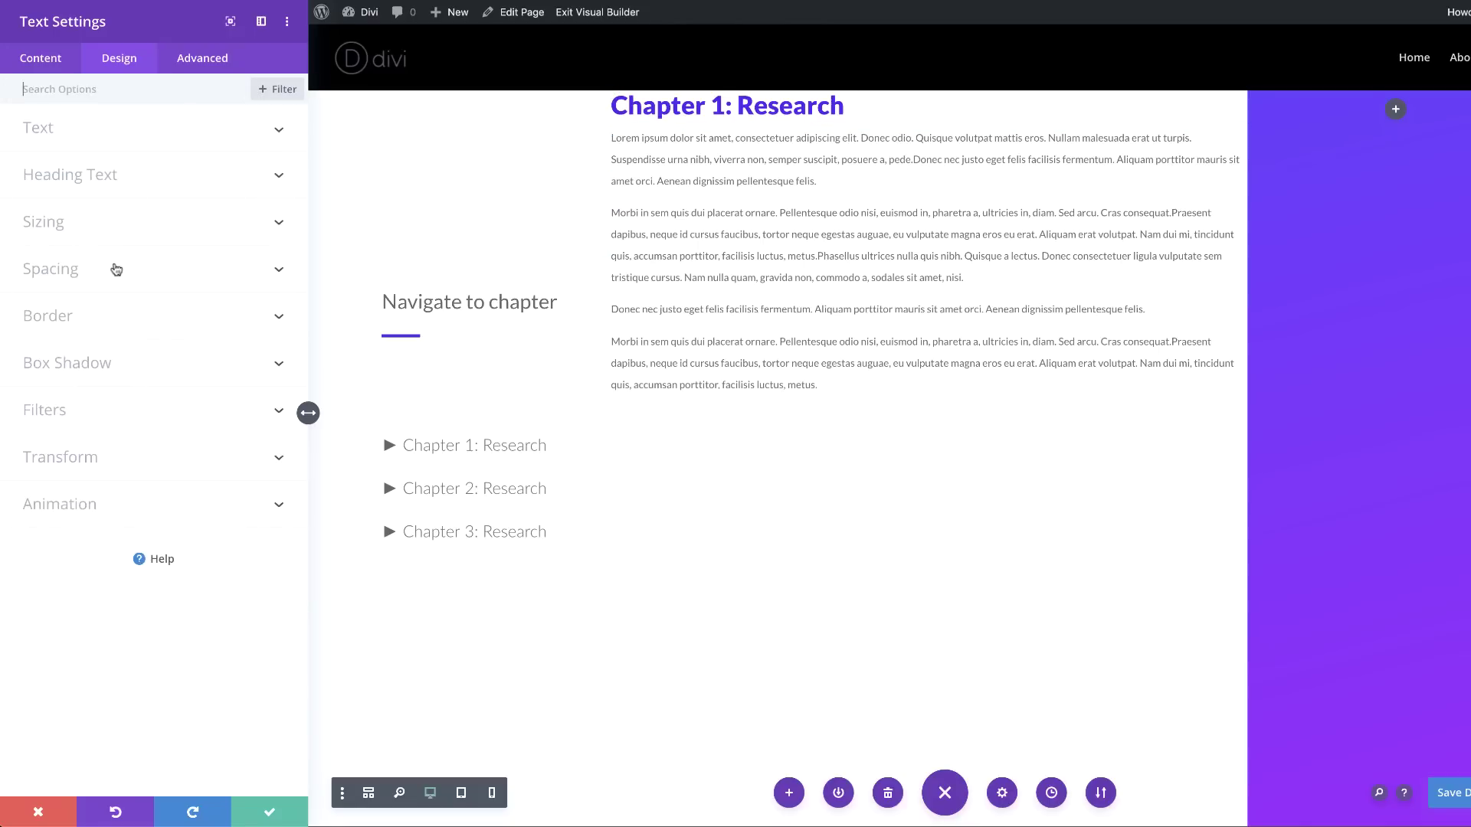
- Set the chapter content module's top and bottom margins to 2vw and its left and right margins to 5vw, linking each pair
left_click(111, 270)
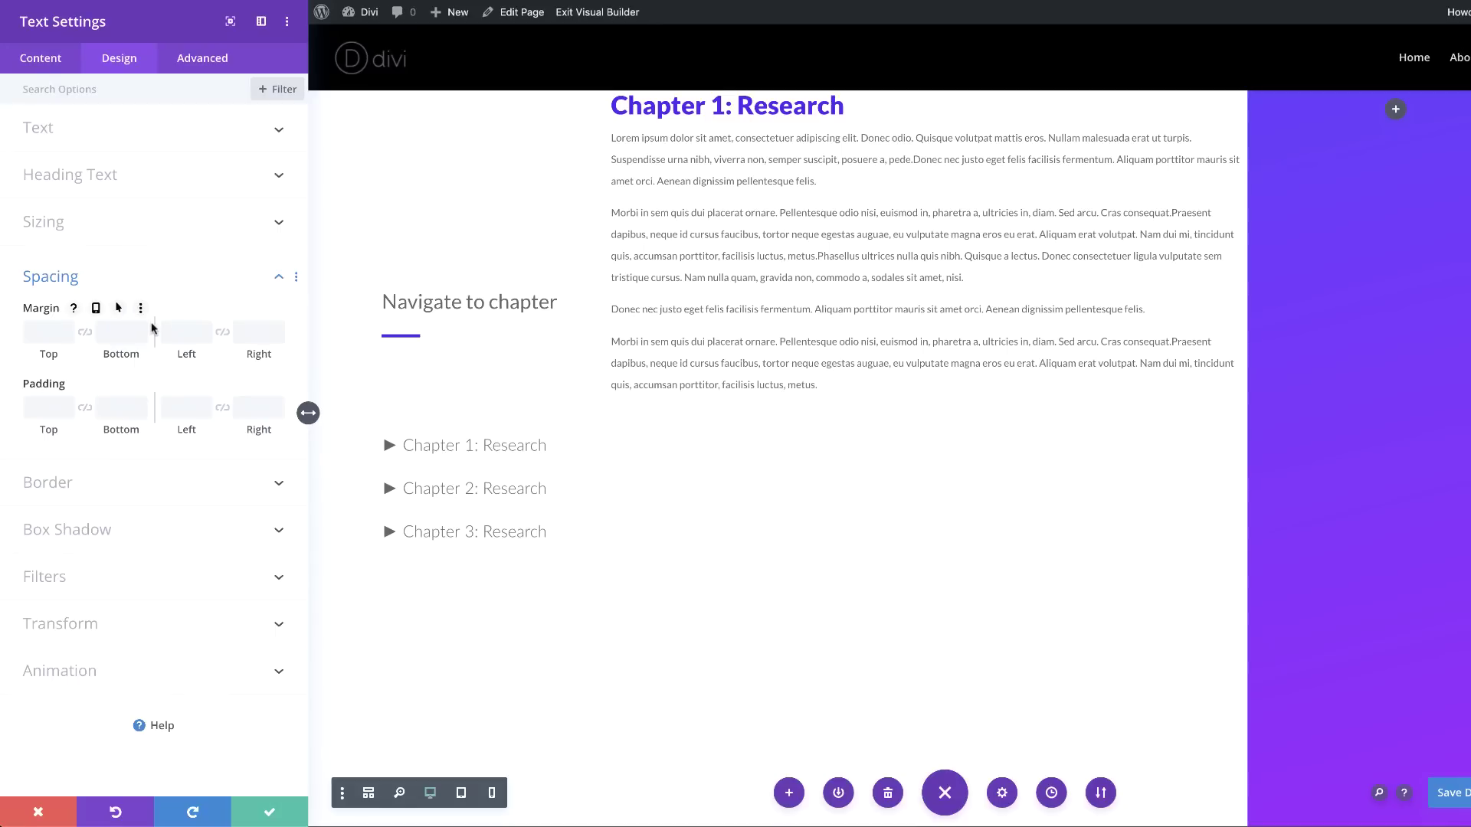
left_click(61, 336)
type("2vw")
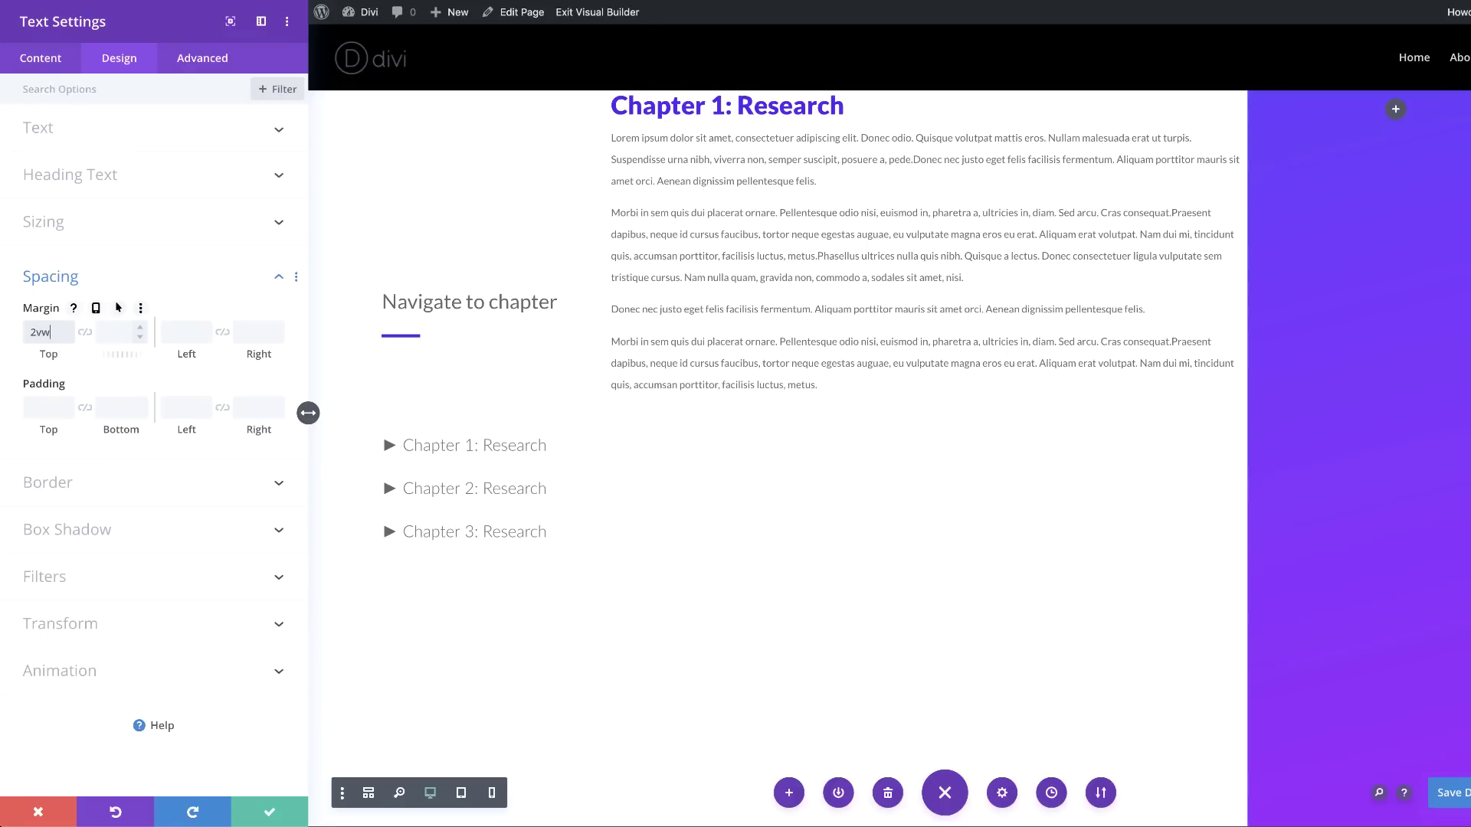
left_click(87, 335)
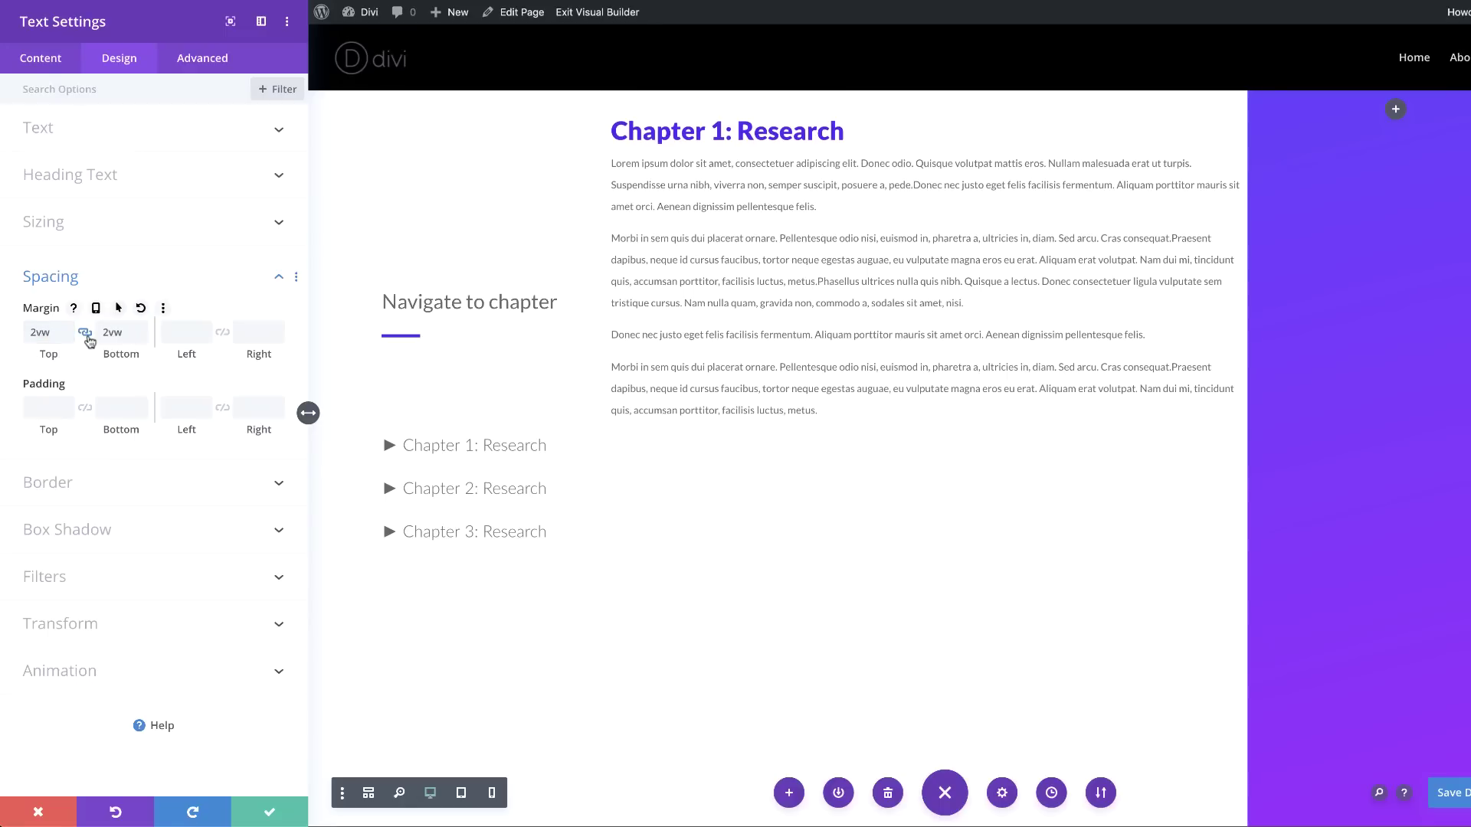
left_click(179, 334)
type("5vw")
left_click(222, 332)
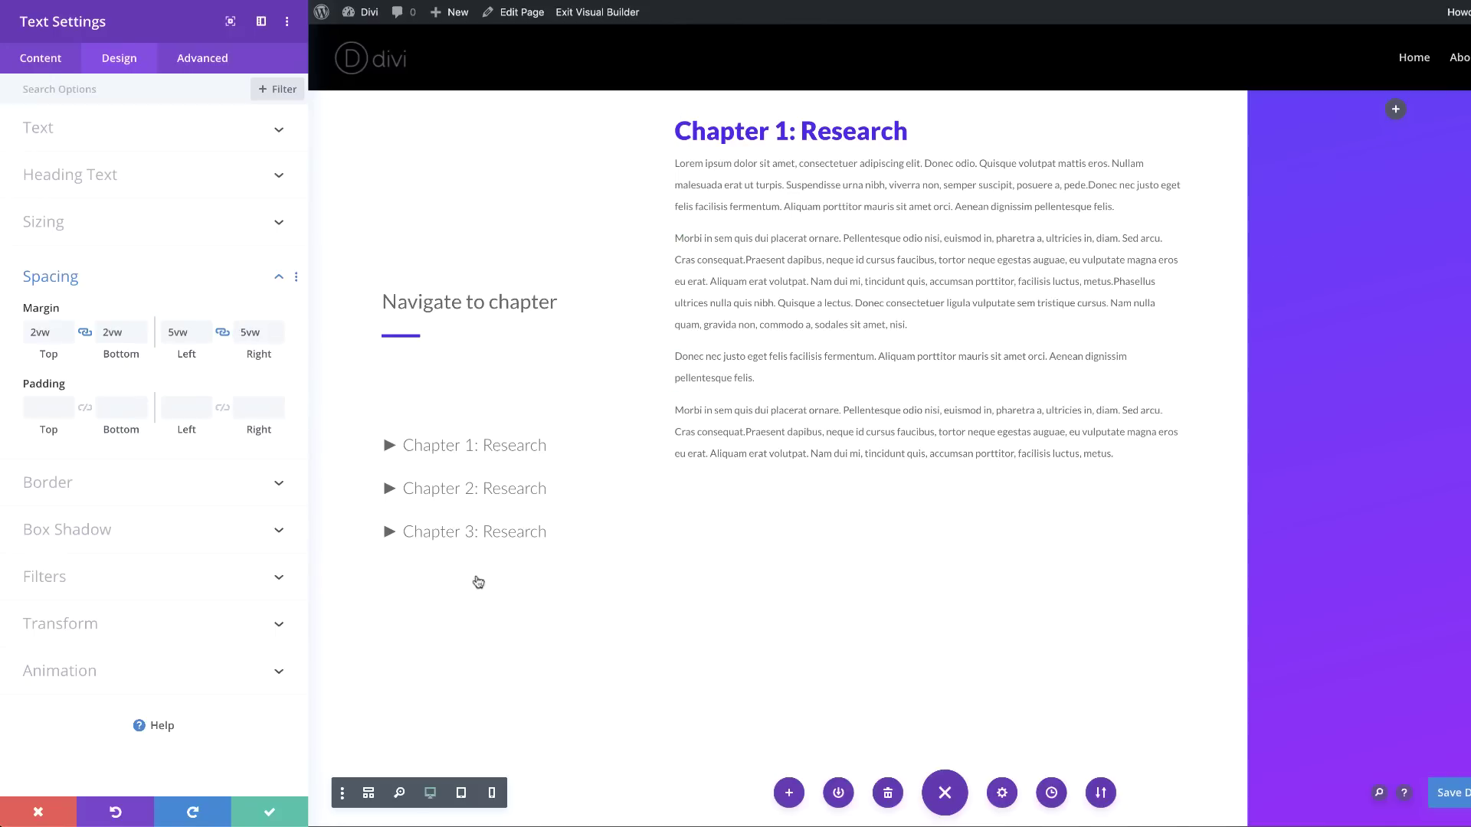
- Set the chapter content module's padding to 6vw on all four sides
left_click(45, 412)
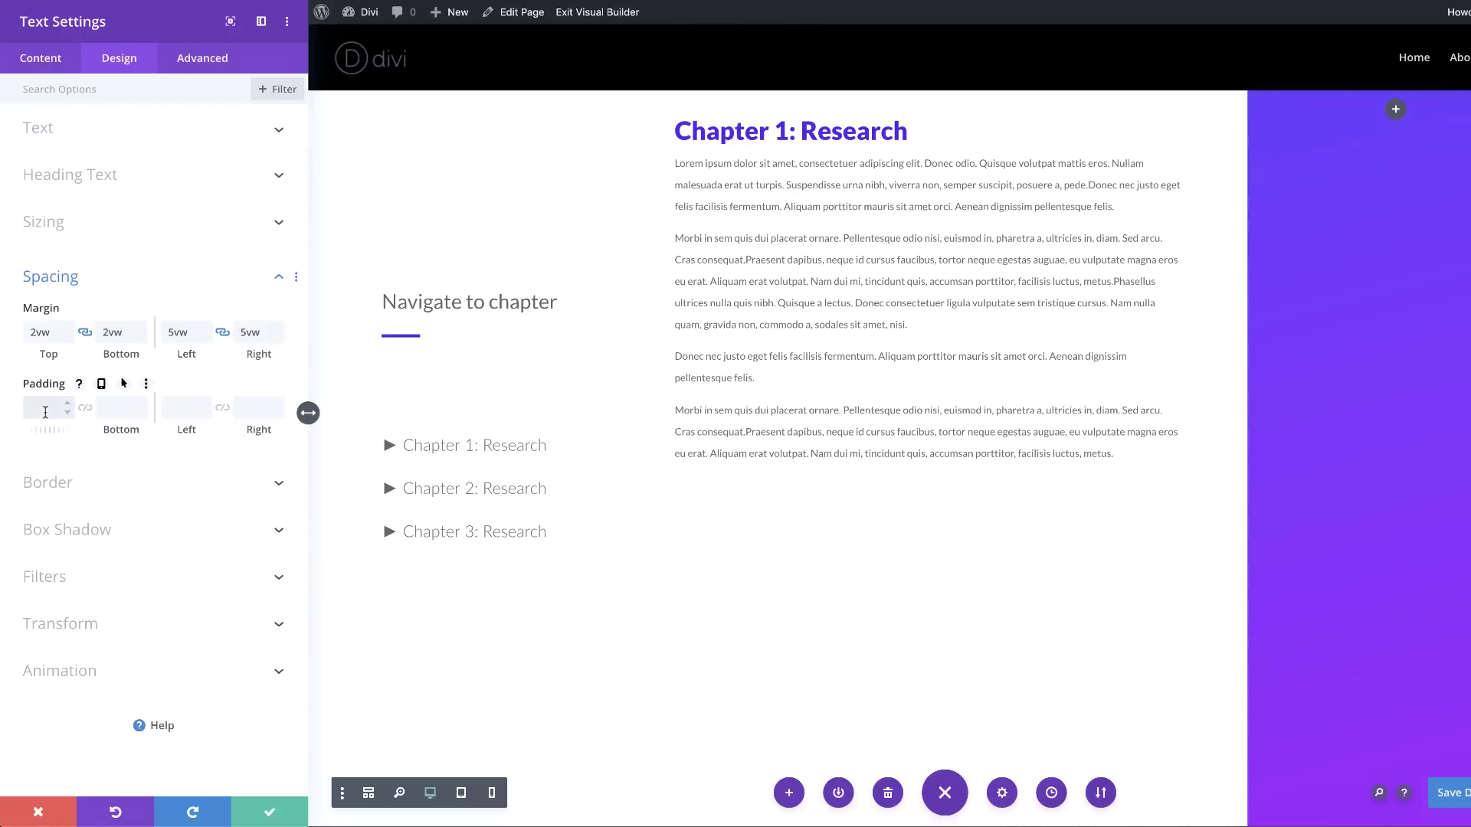
type("6vw")
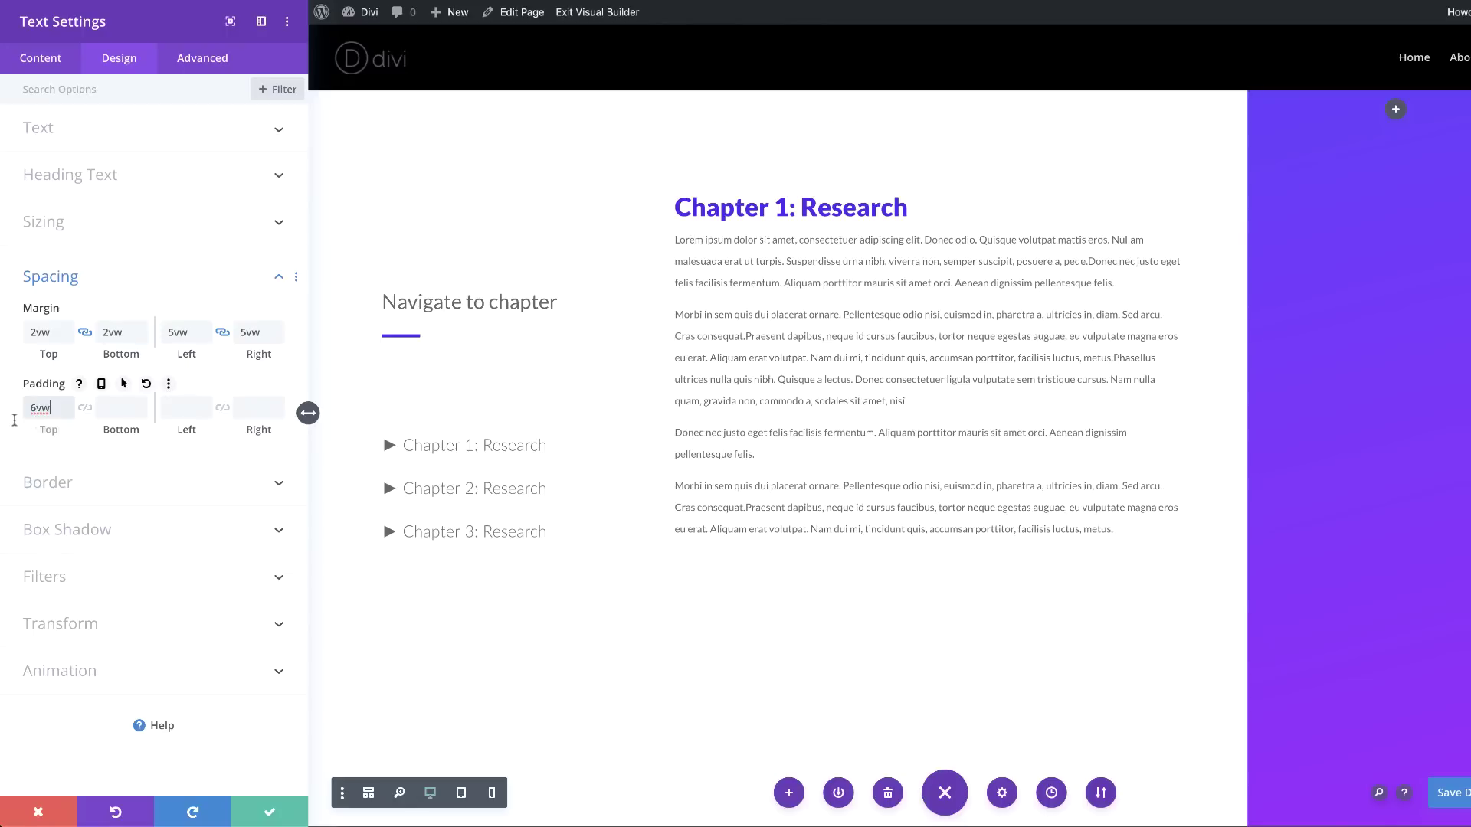
left_click(85, 411)
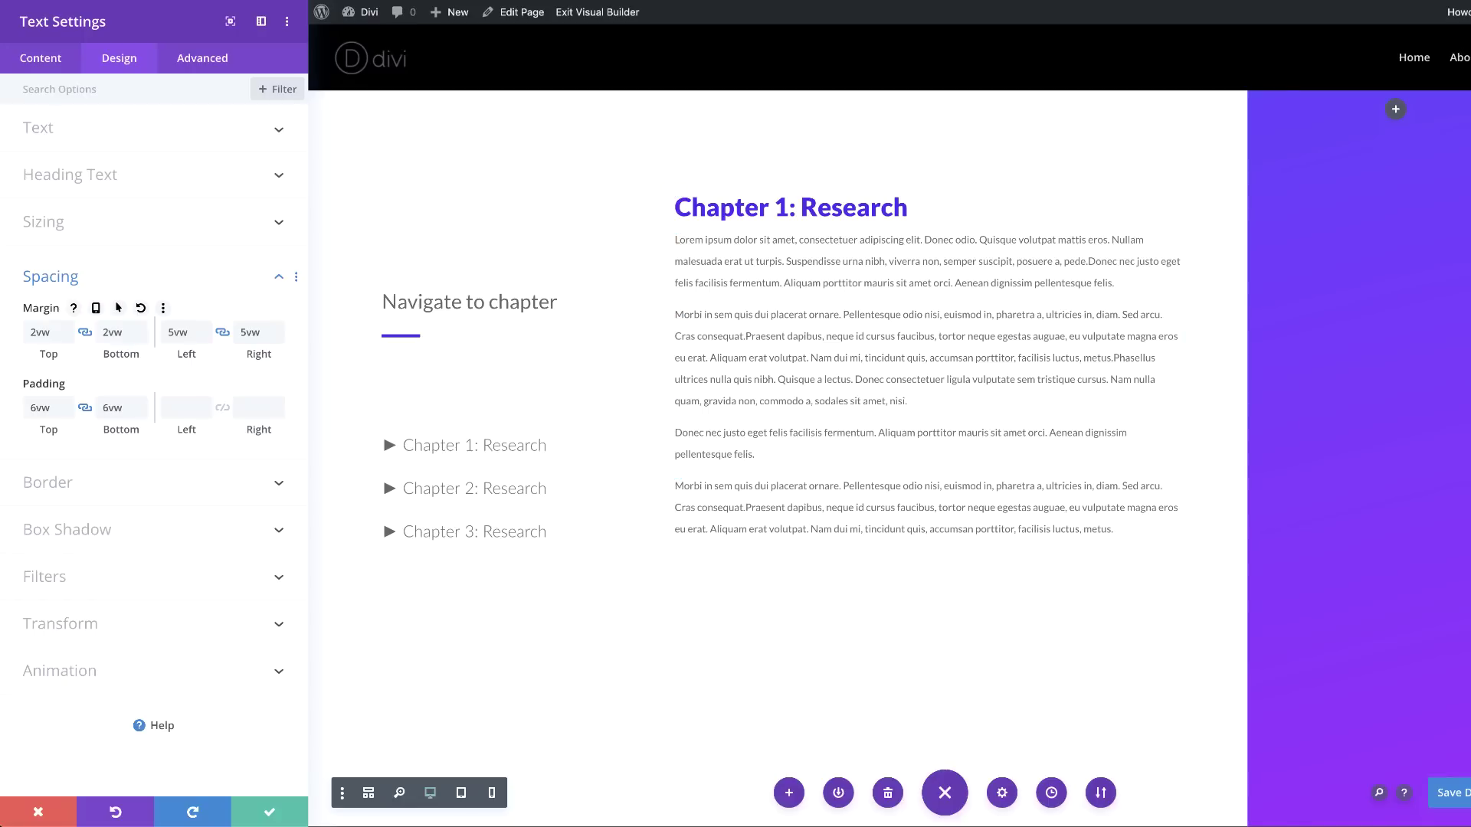
left_click(222, 407)
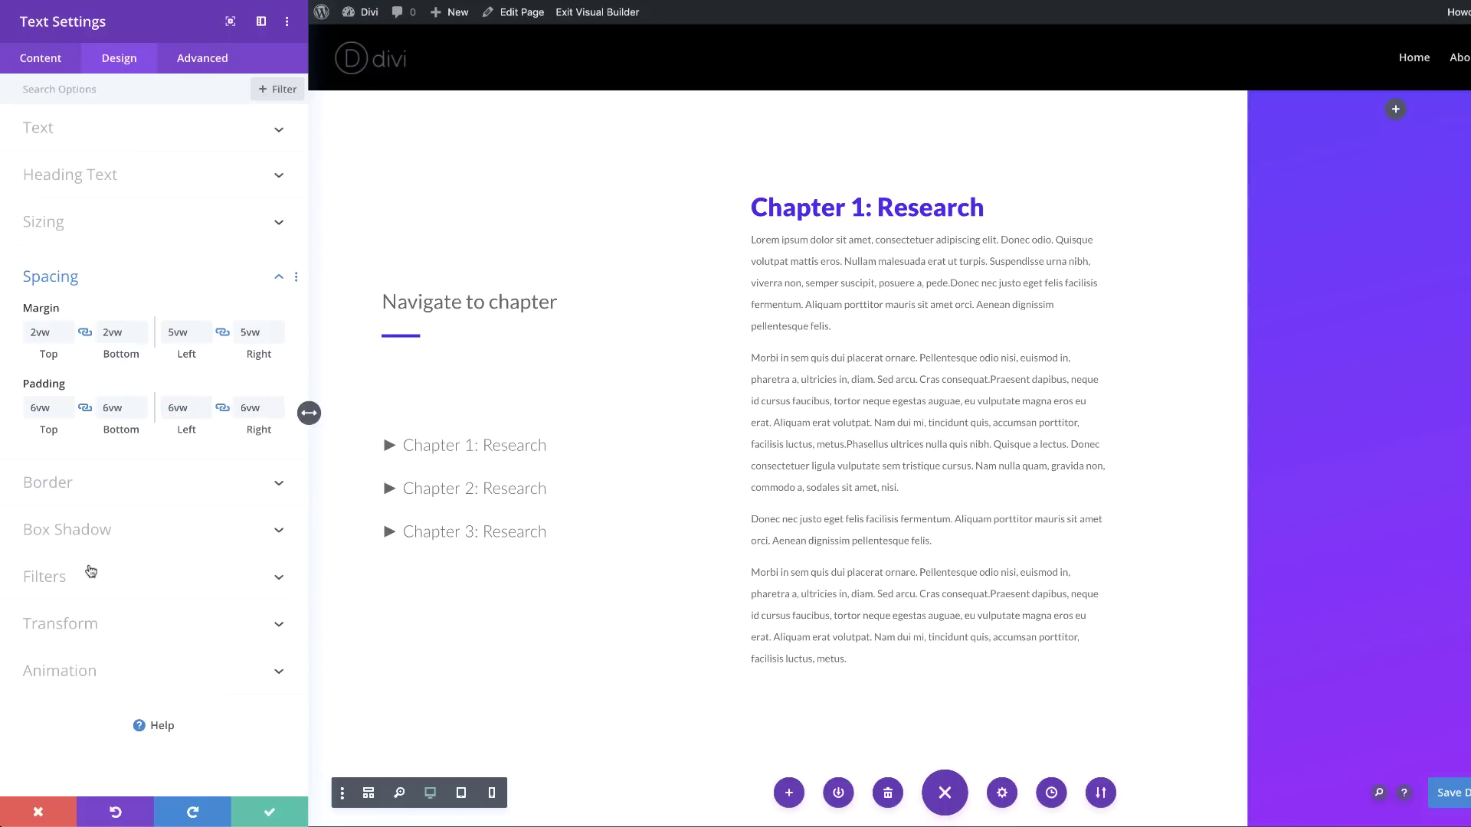
- Add the first box shadow preset to the chapter content module with a blur strength of 50px
left_click(84, 530)
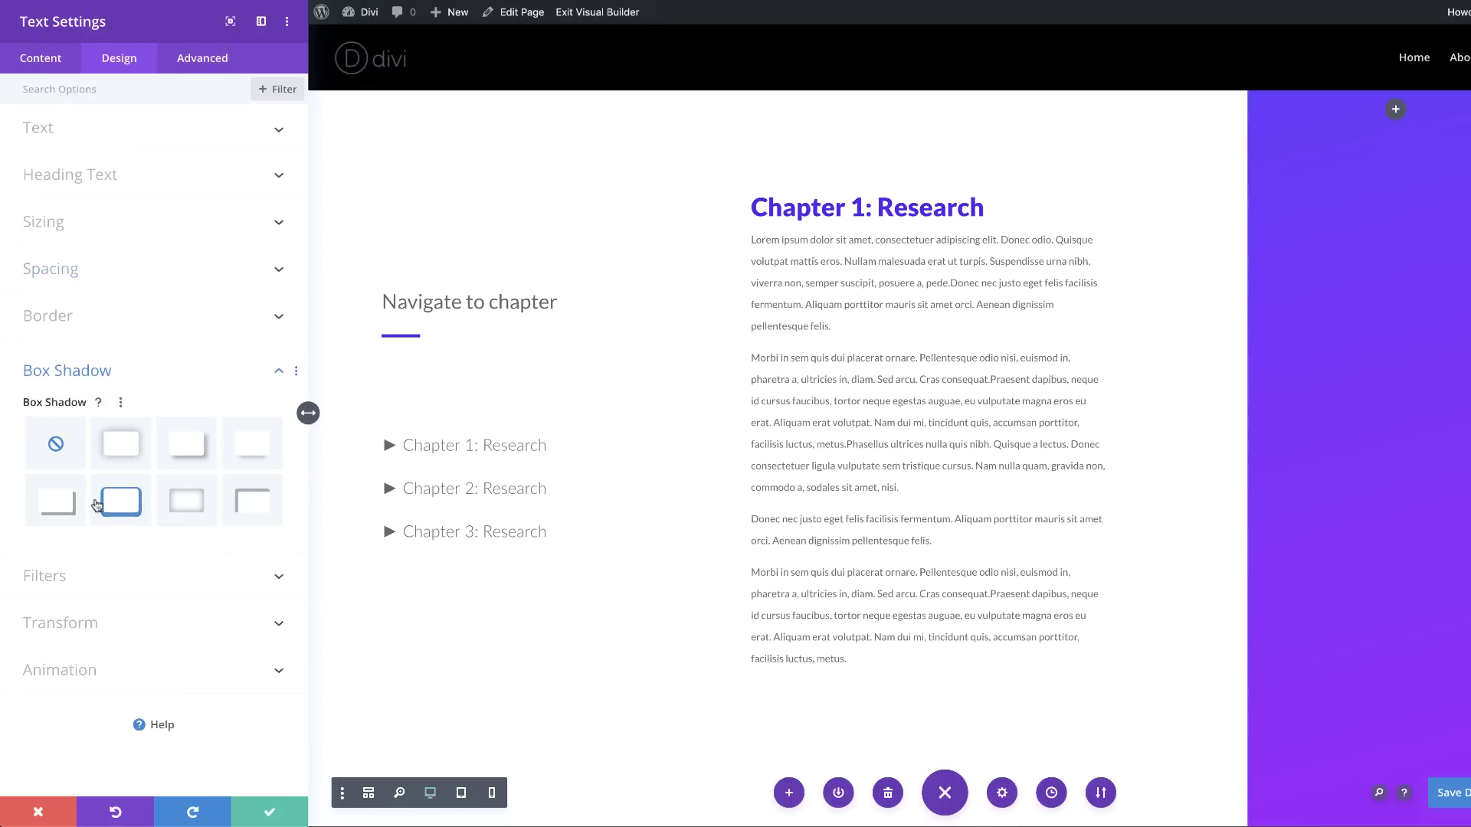
left_click(120, 446)
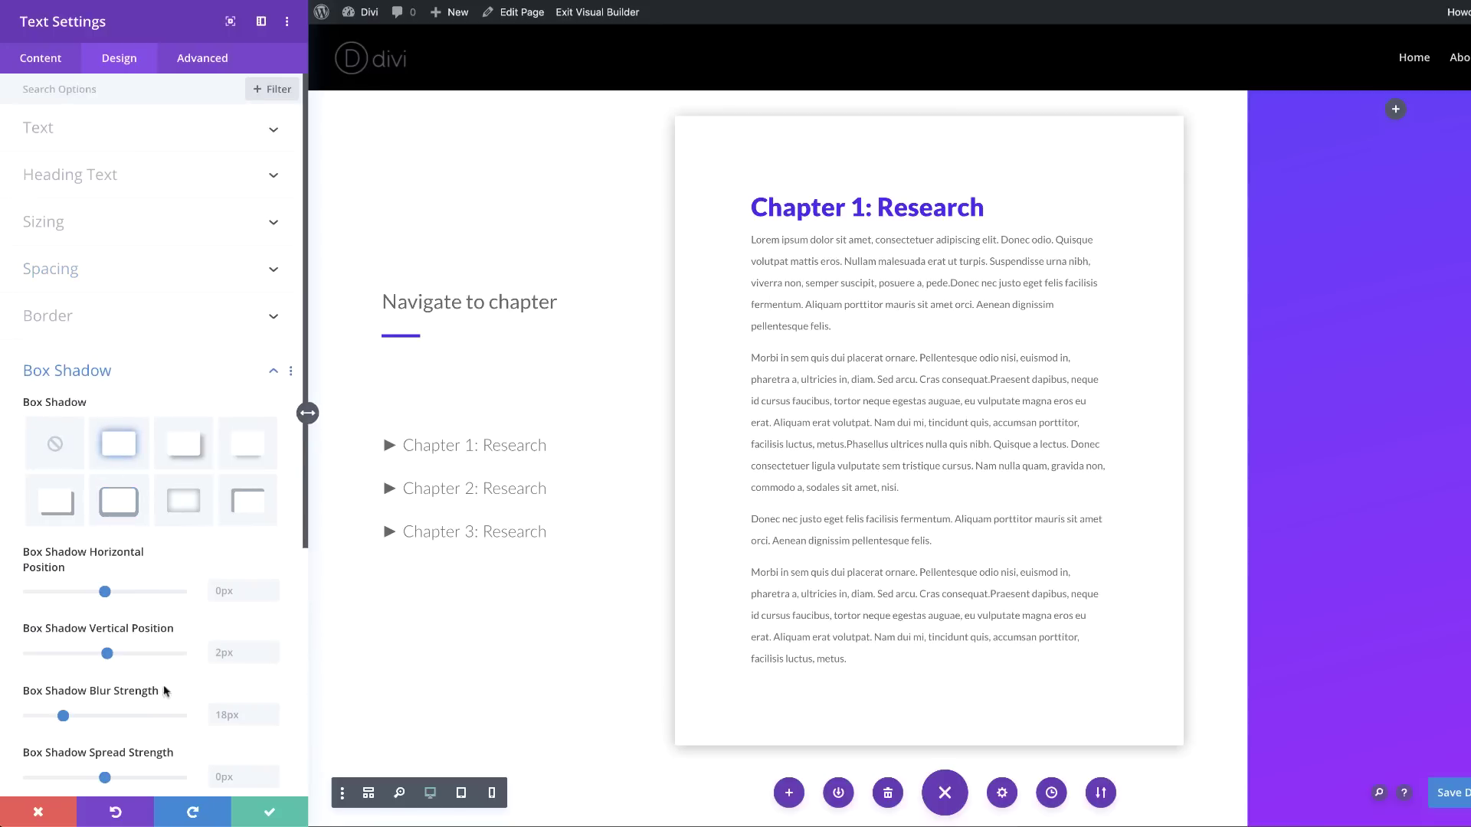
scroll(157, 692, "down", 1)
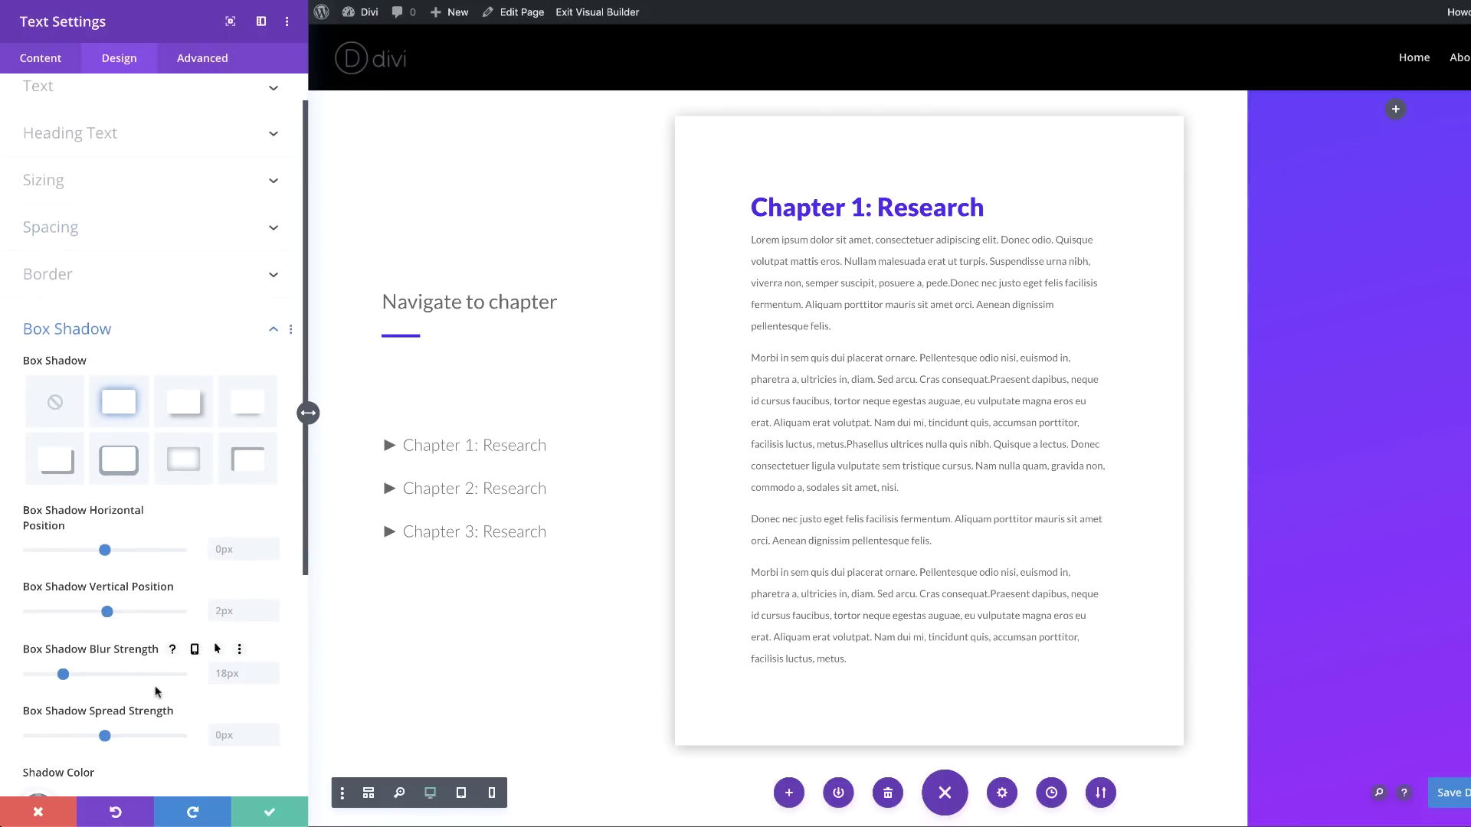
left_click(244, 670)
type("50")
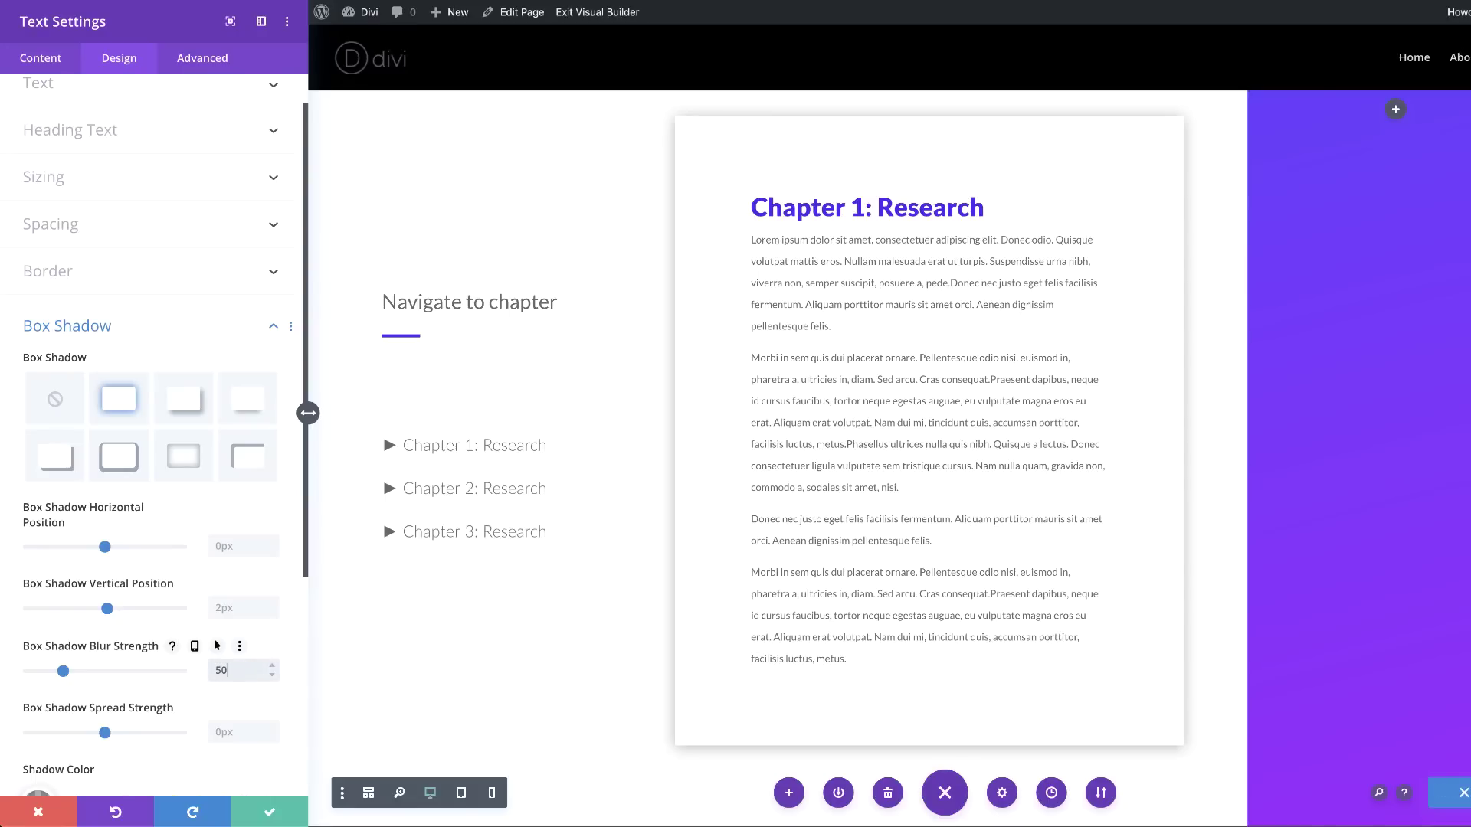
type("px")
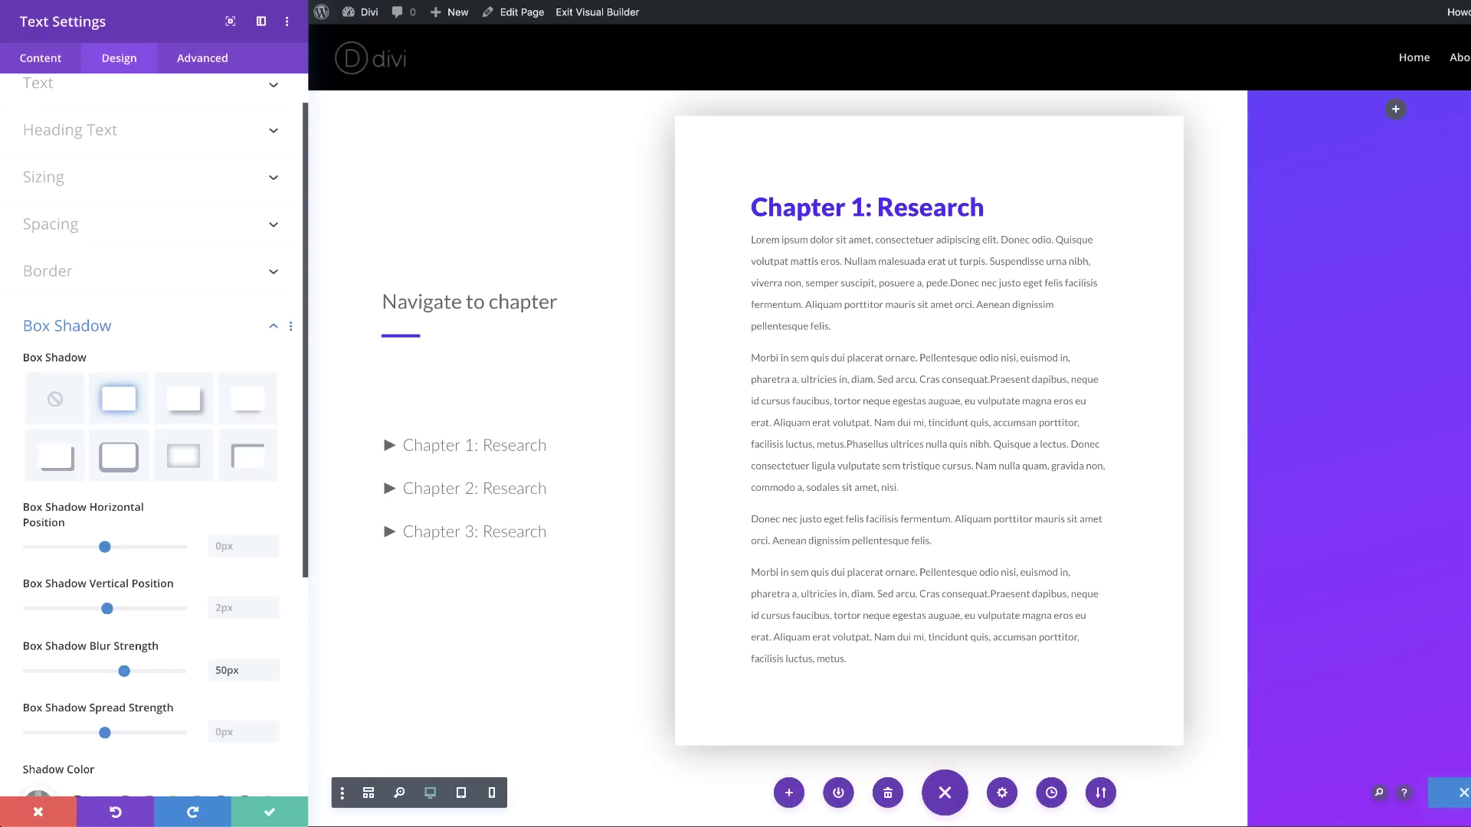
- Set the box shadow color to rgba(0,0,0,0.09)
scroll(153, 690, "down", 4)
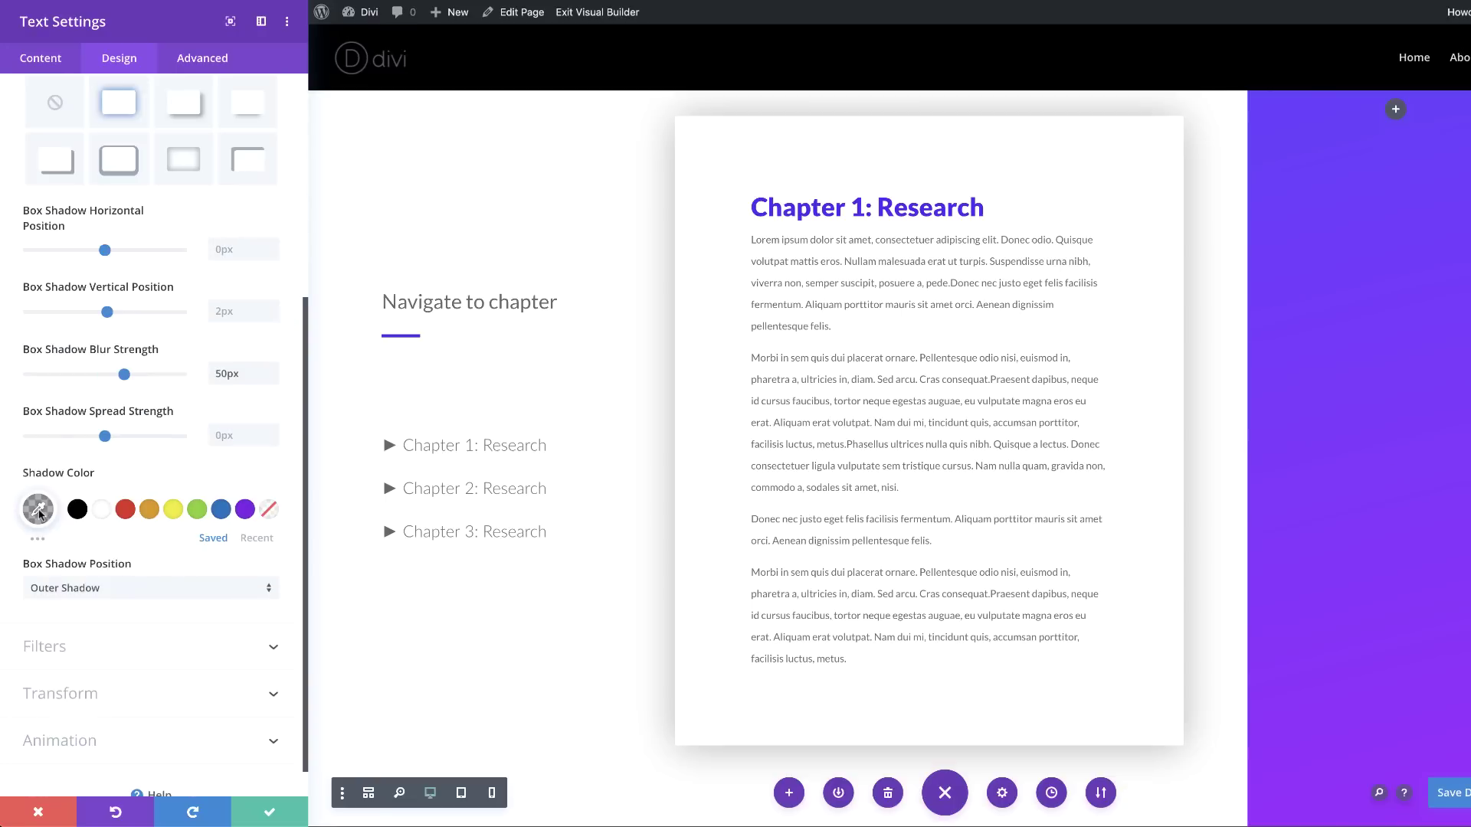
left_click(38, 510)
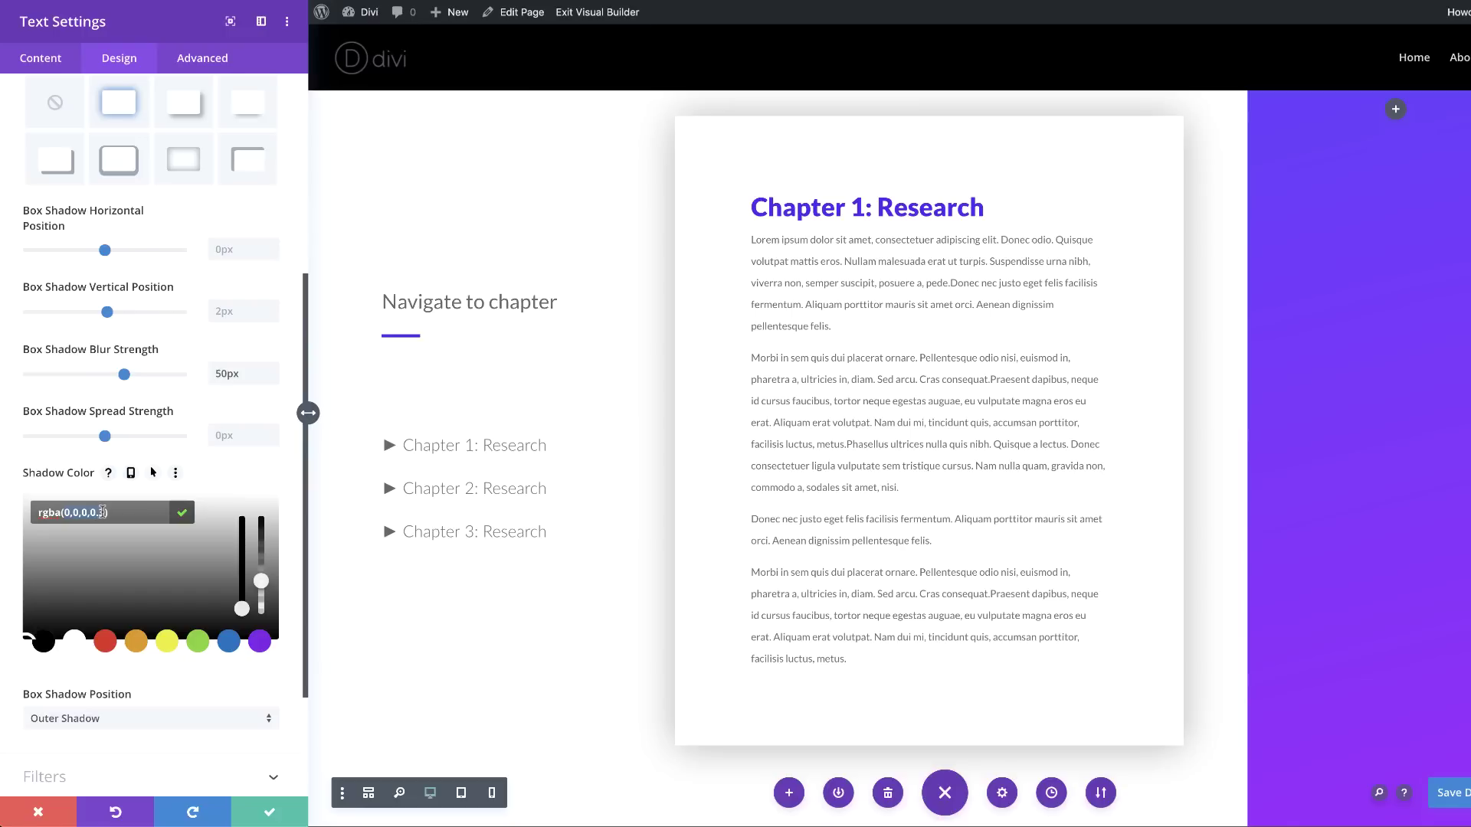
type("0,0,0,0.09")
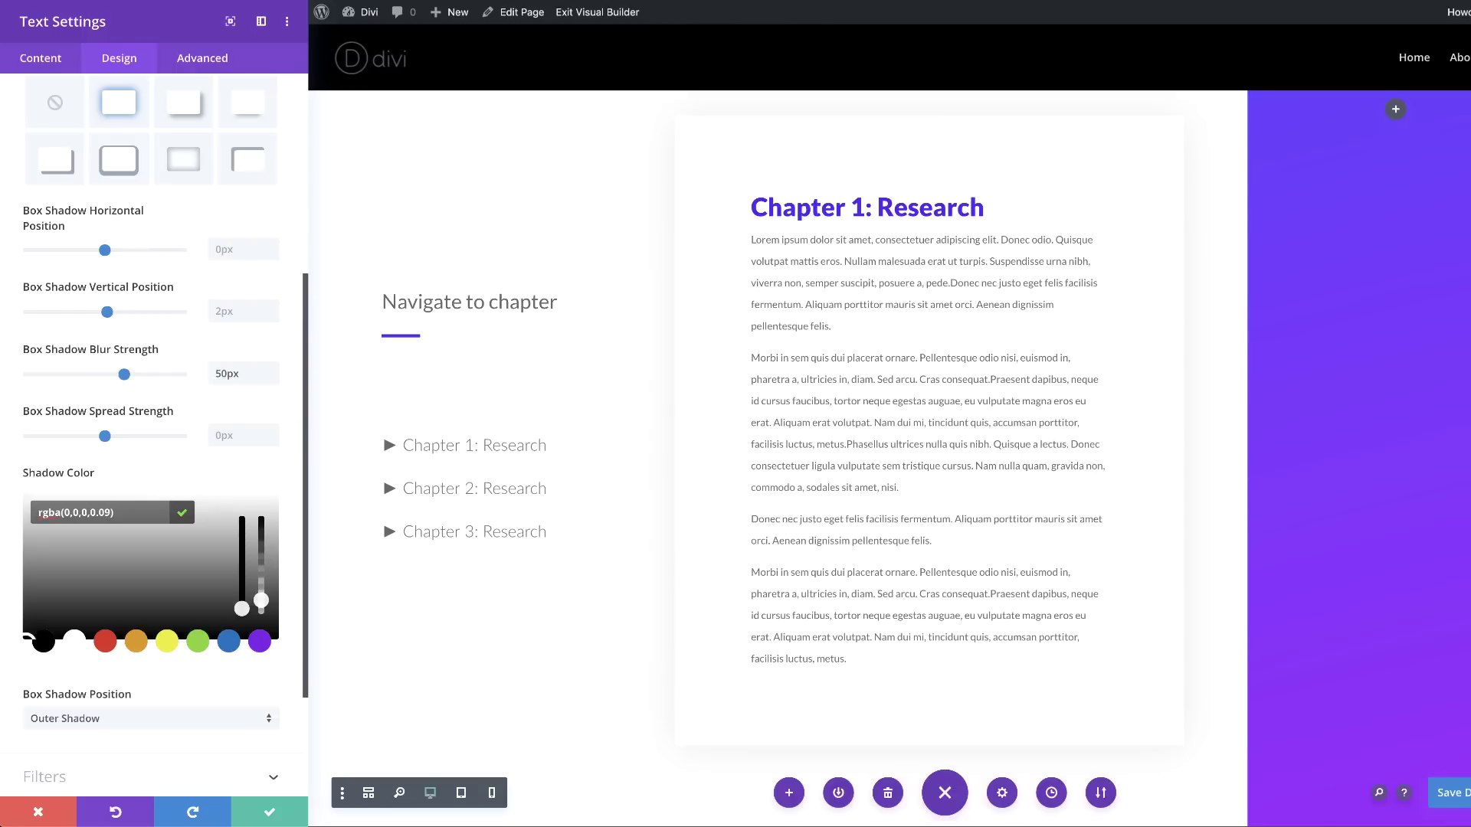
- Give the chapter content module the CSS ID chapter-1 and save its settings
left_click(208, 62)
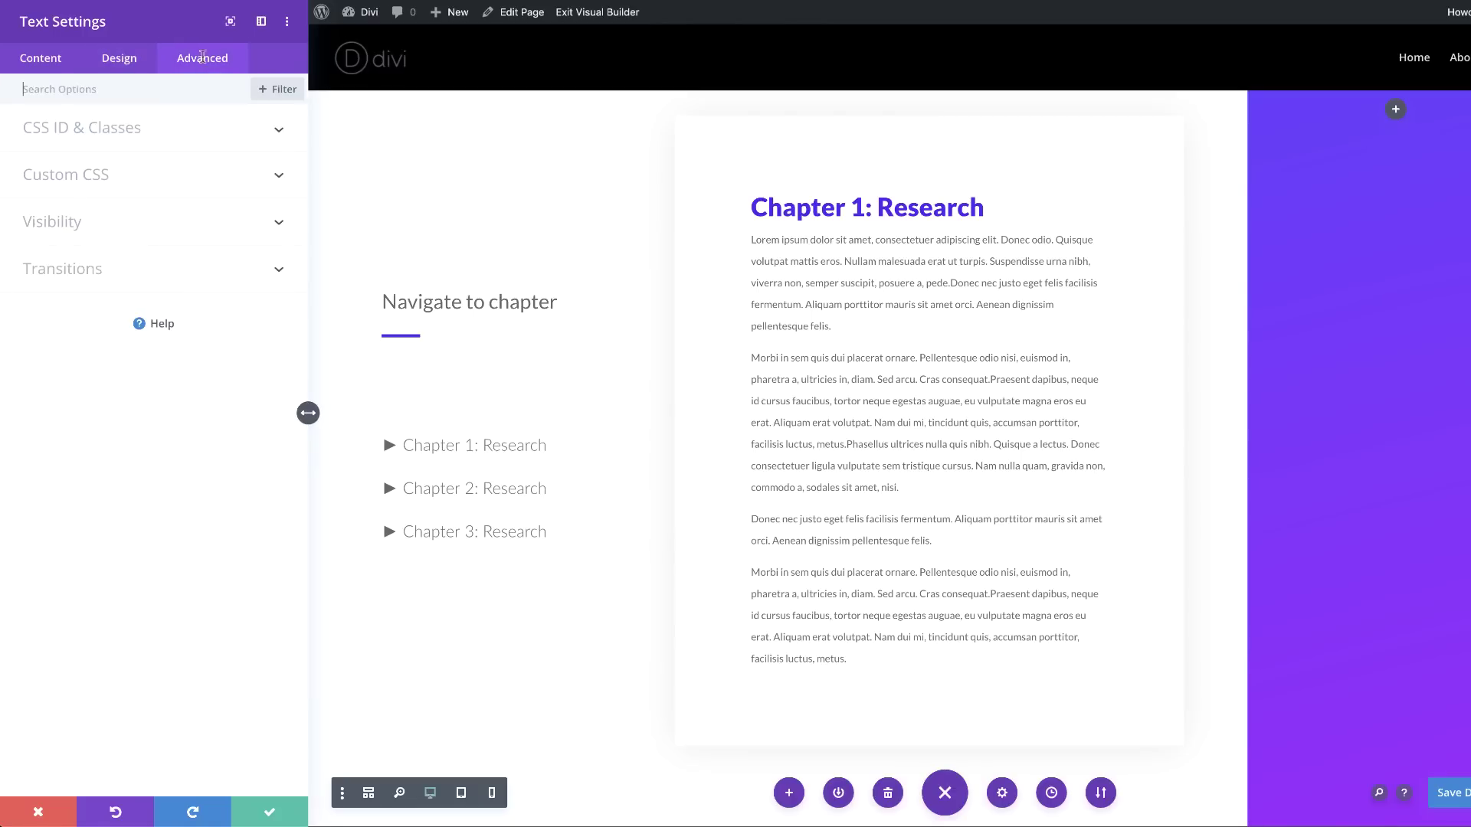
left_click(92, 130)
left_click(73, 183)
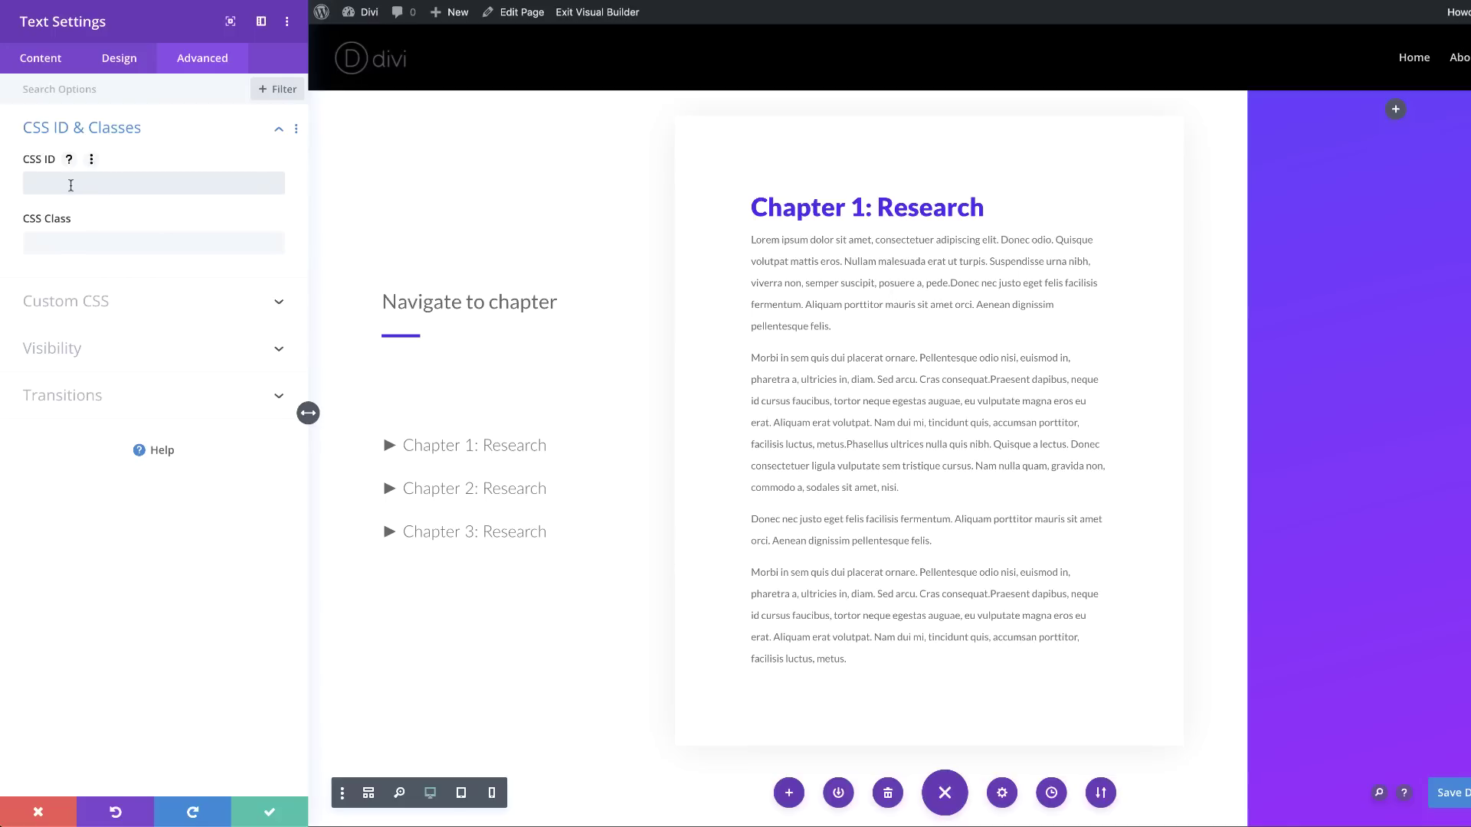
type("chapter-1")
left_click(269, 813)
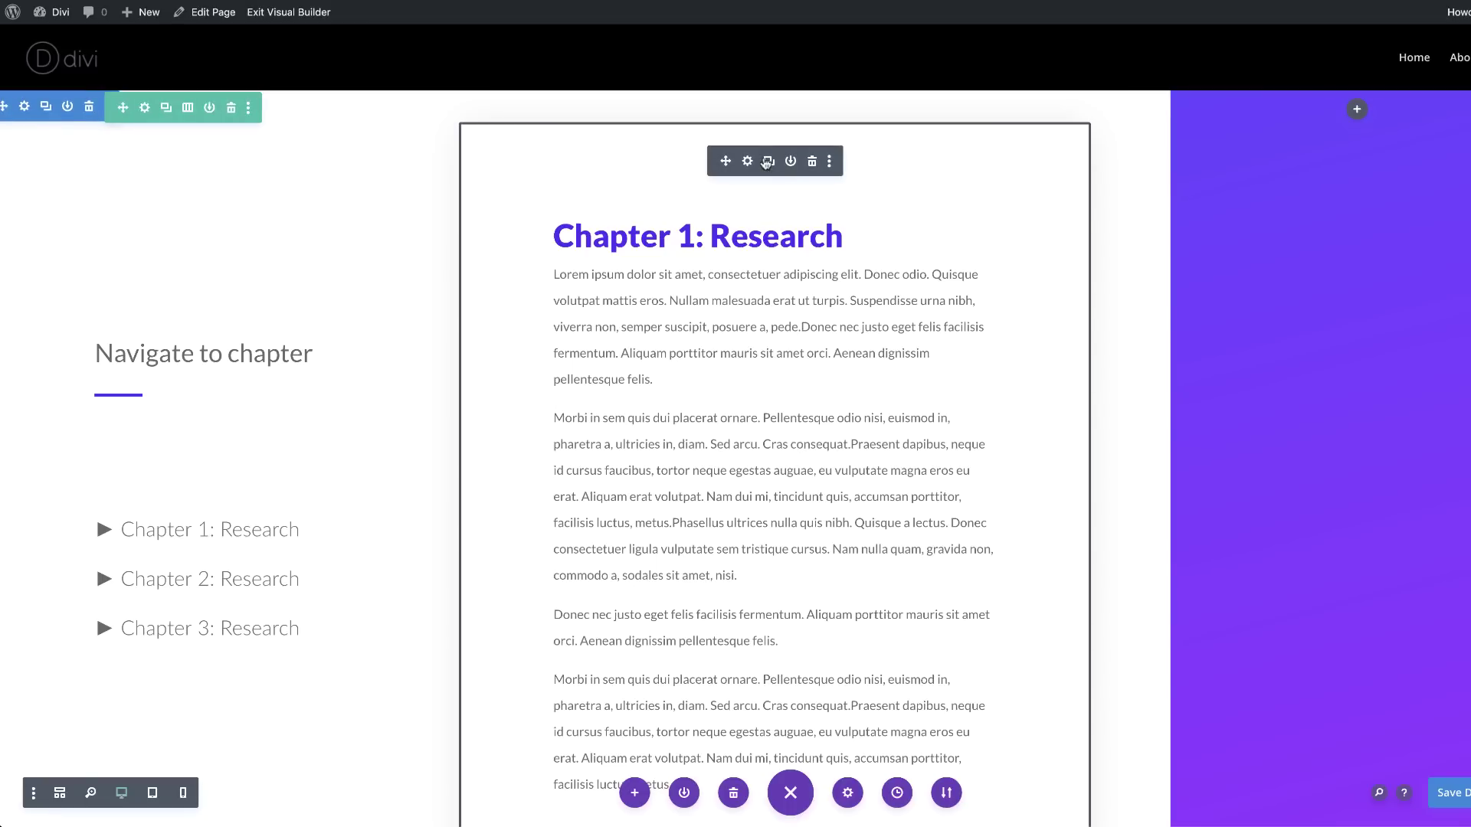
- Duplicate the Chapter 1 content module and change the copy's heading to "Chapter 2: Strategy"
scroll(820, 329, "down", 3)
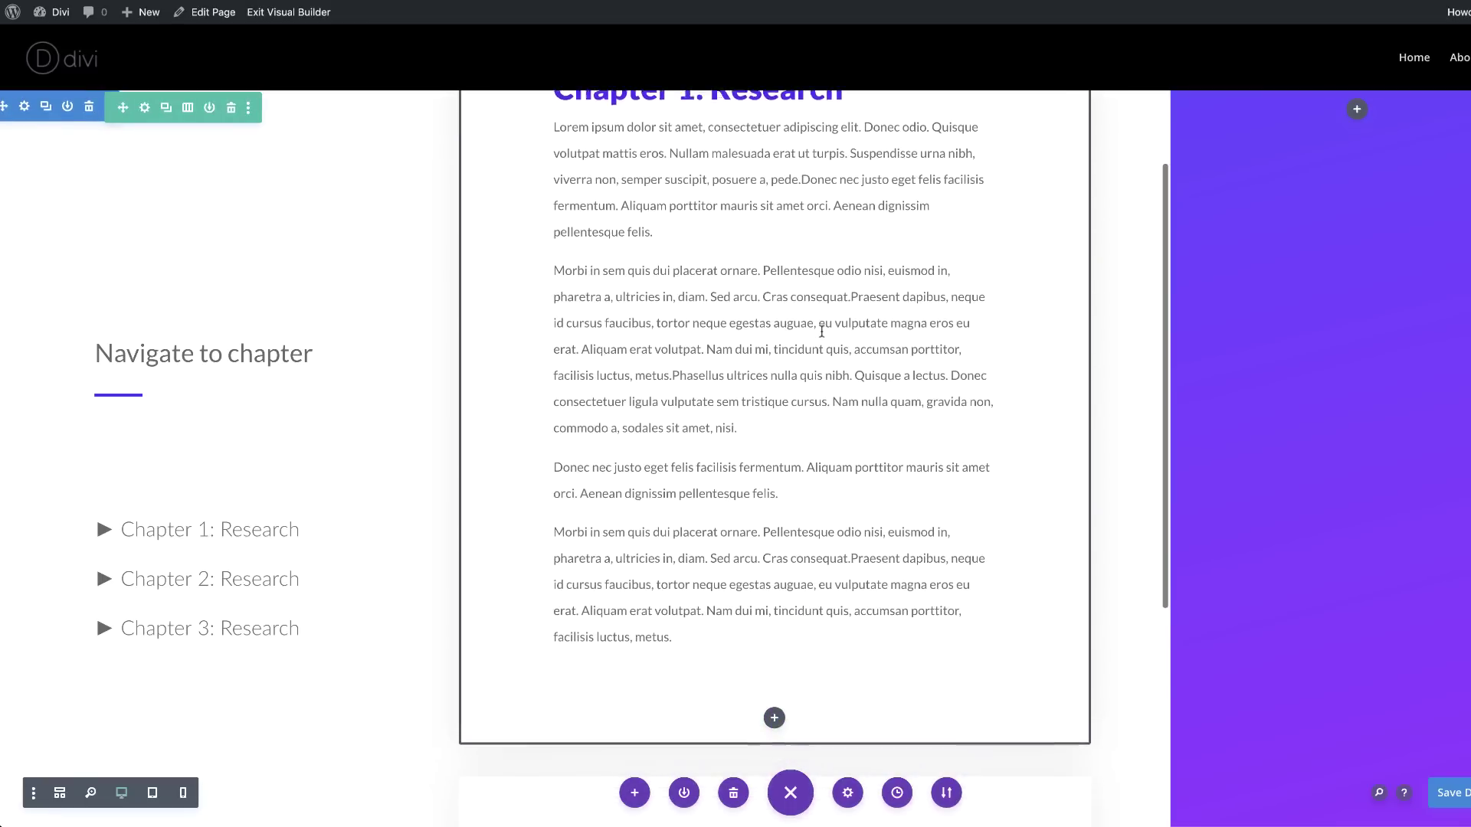
scroll(822, 331, "down", 3)
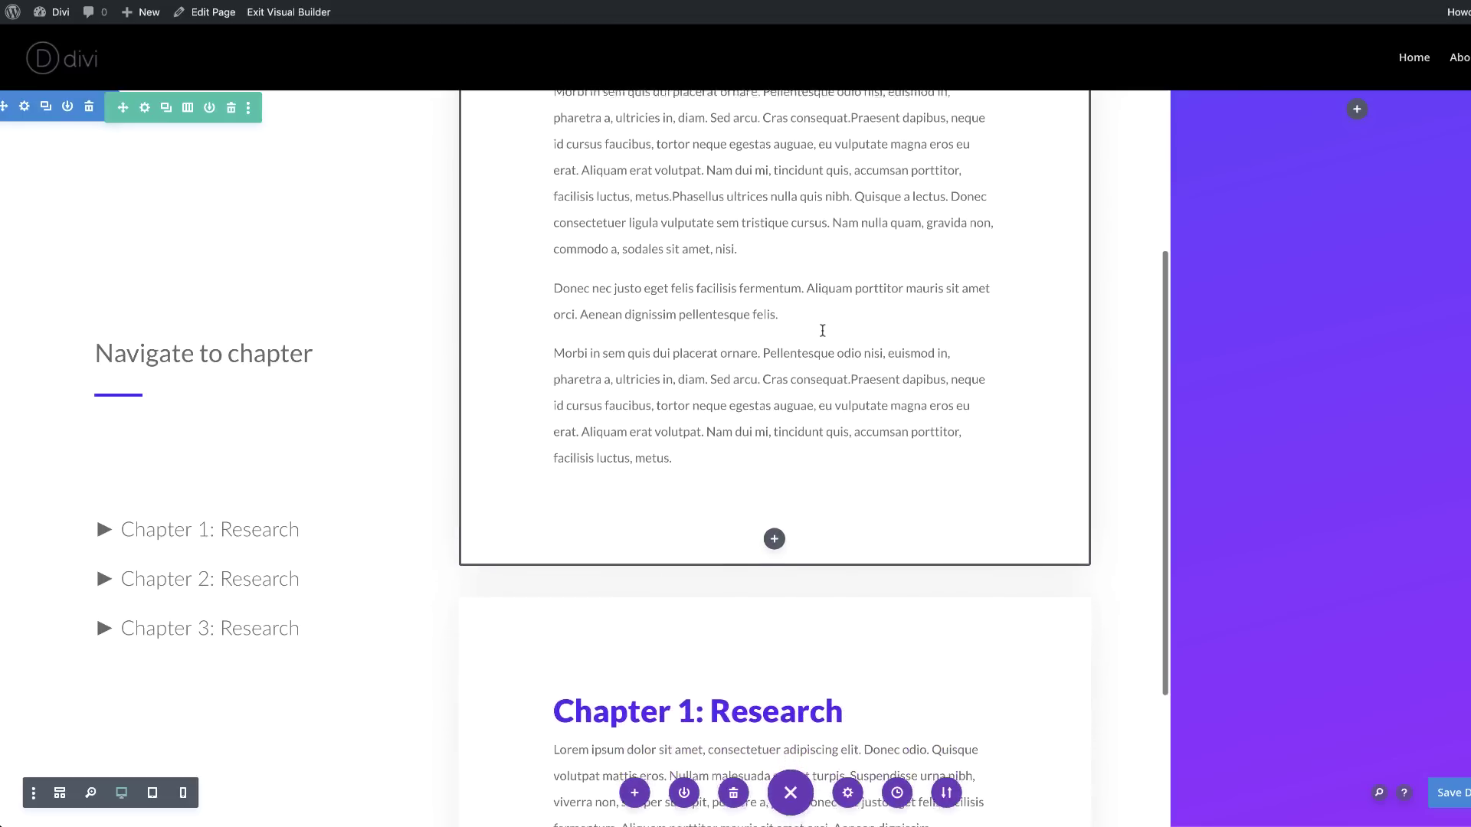
scroll(822, 331, "down", 3)
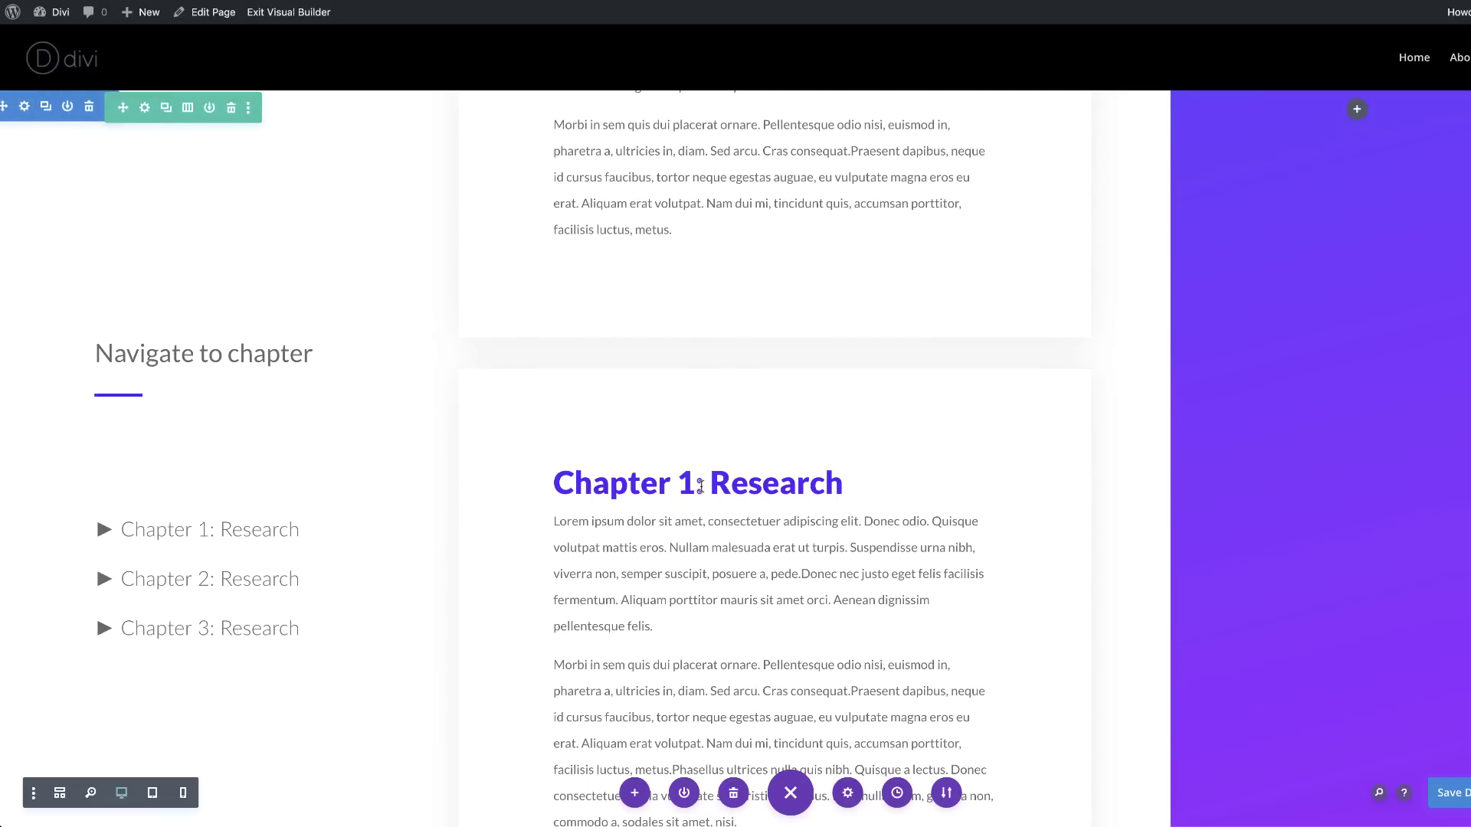
key("BackSpace")
type("2")
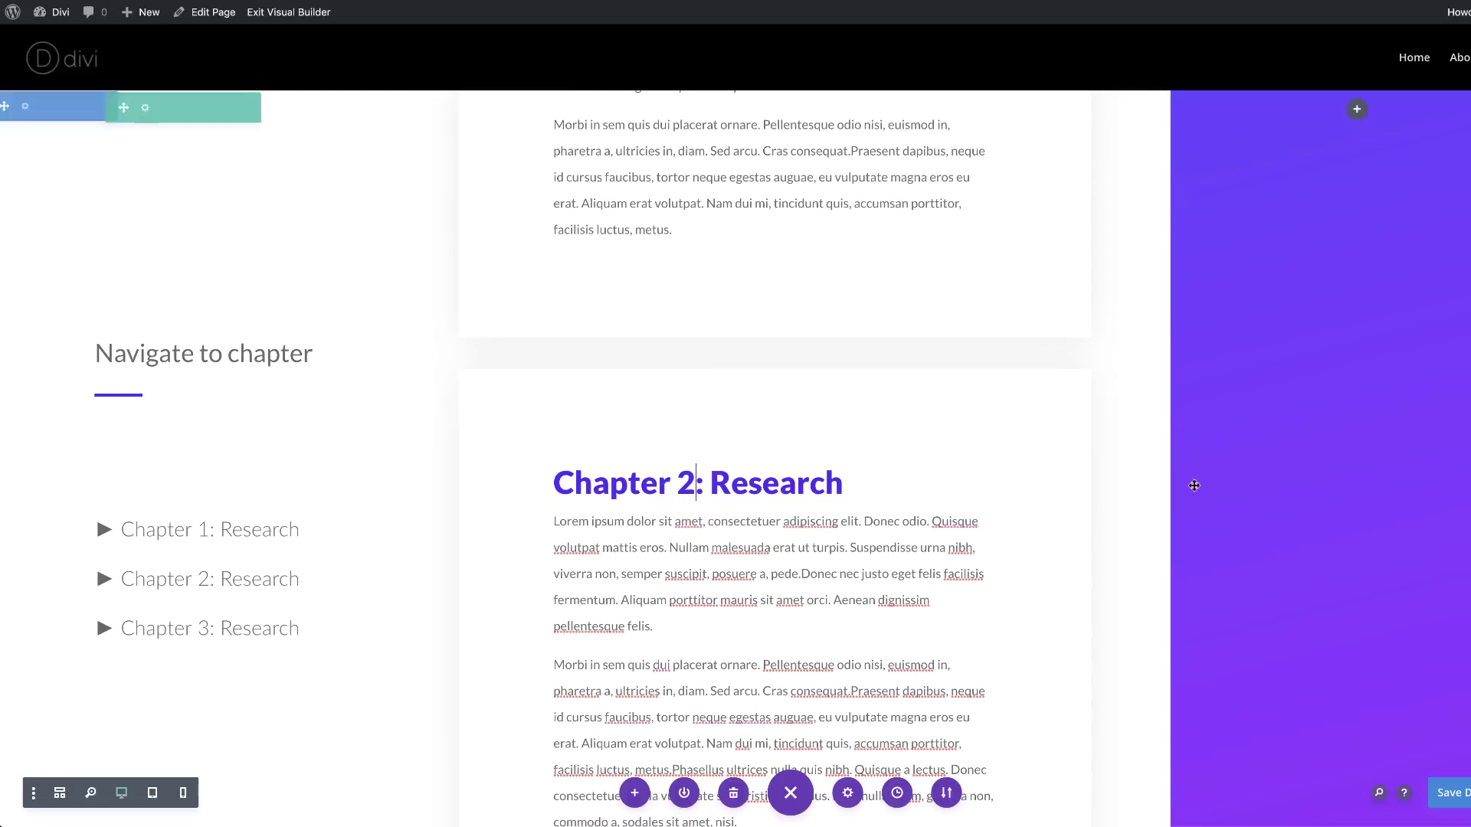
left_click_drag(709, 483, 843, 482)
type("Strategy")
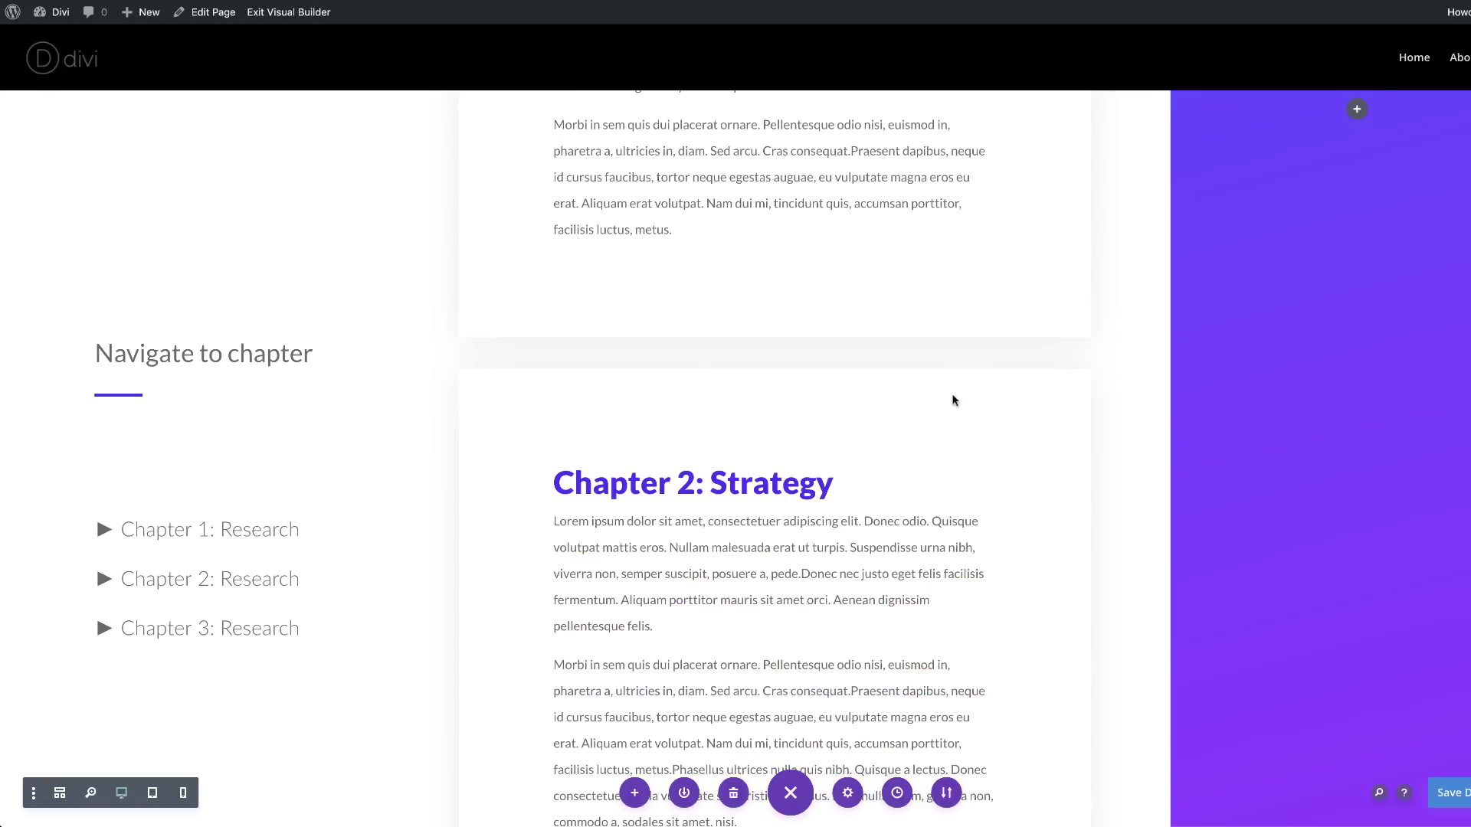
- Update the chapter number in the Chapter 2 content module's CSS ID and save its settings
scroll(953, 398, "up", 3)
scroll(1000, 398, "down", 2)
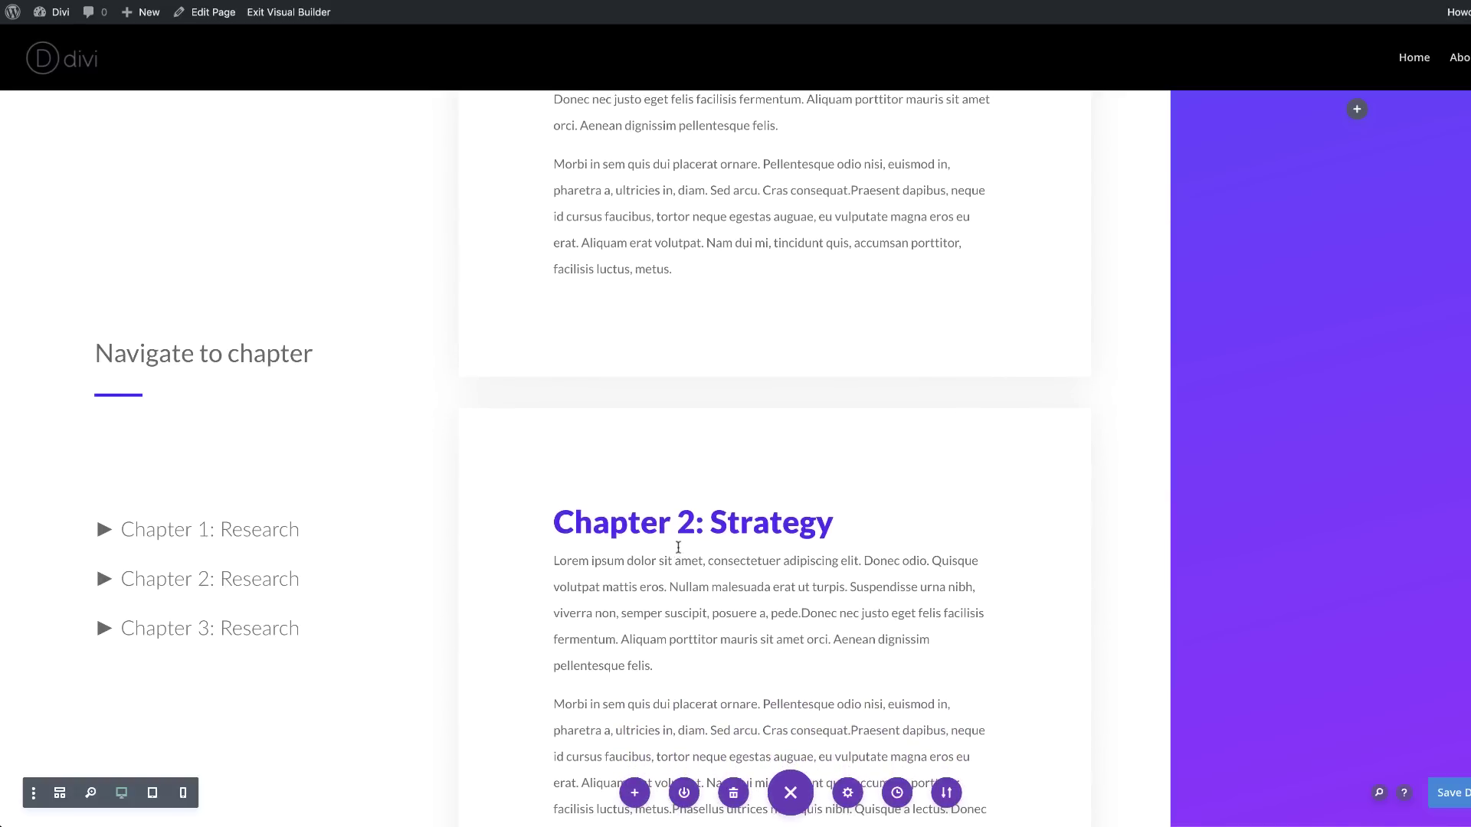
left_click(706, 563)
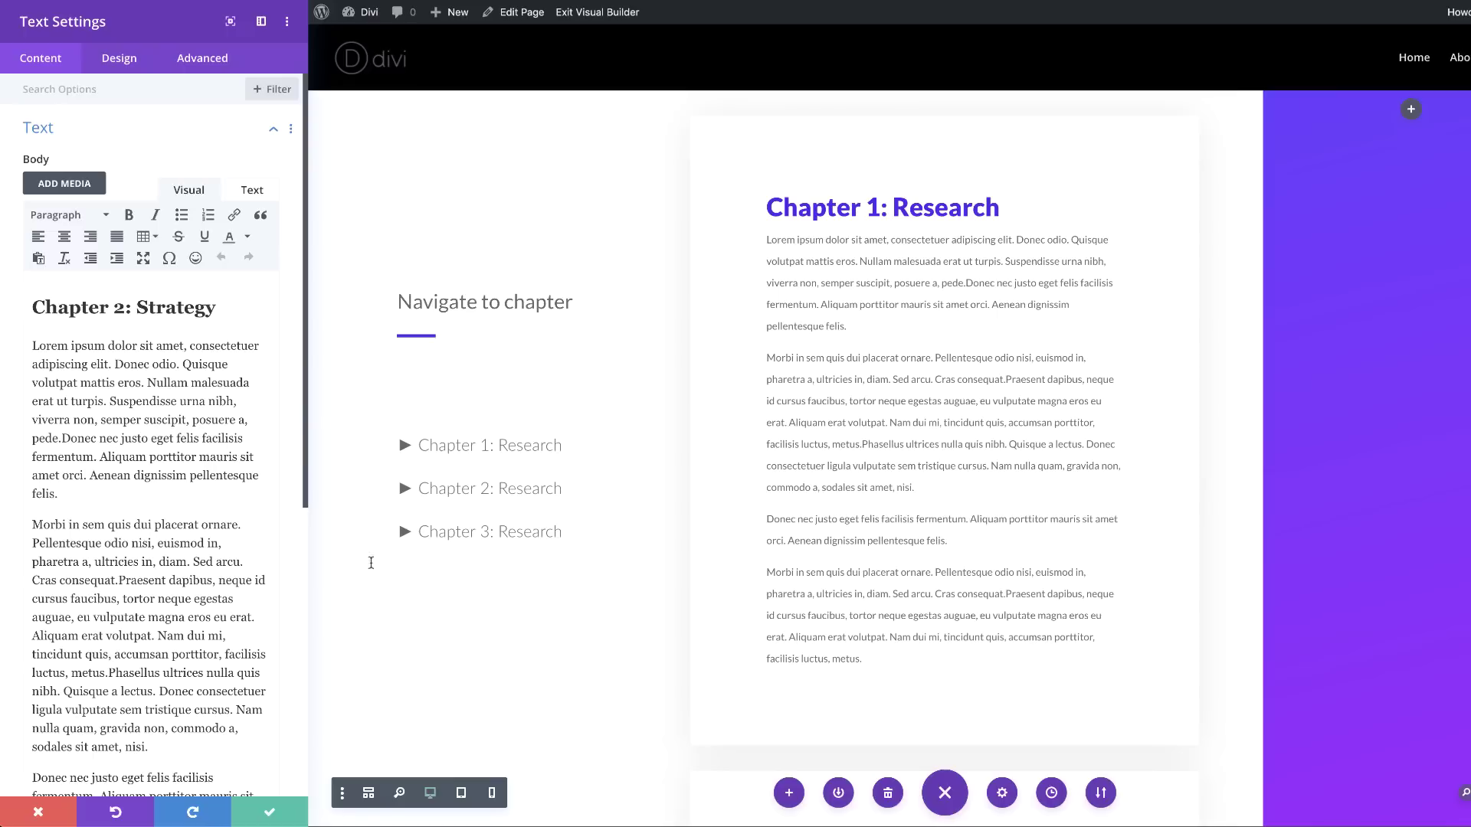
left_click(185, 63)
left_click(98, 132)
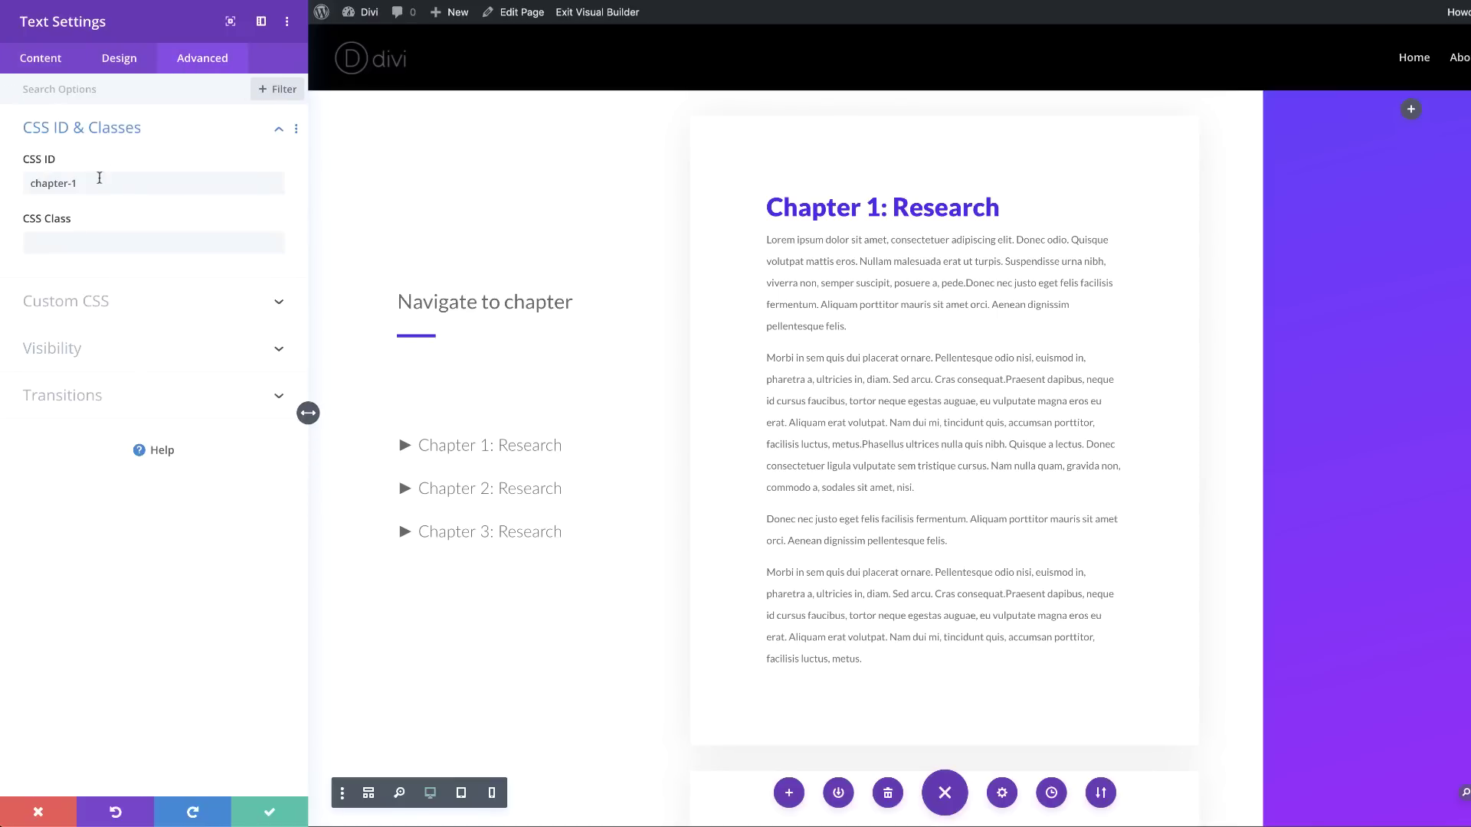
left_click(95, 184)
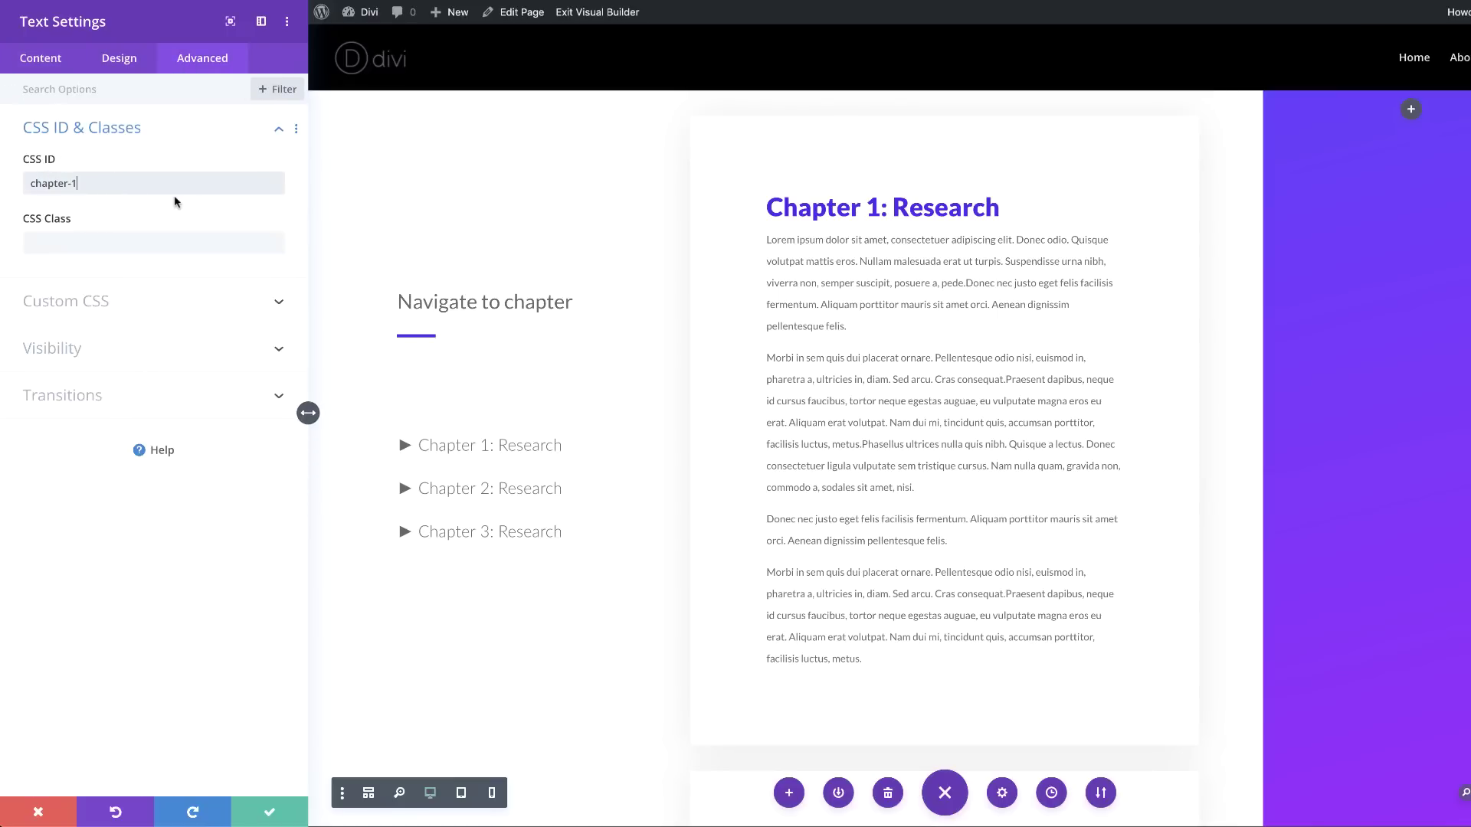
key("BackSpace")
left_click(269, 812)
- Give the third chapter module the heading "Chapter 3: Research" and the CSS ID chapter-3, and save its settings
scroll(717, 352, "down", 3)
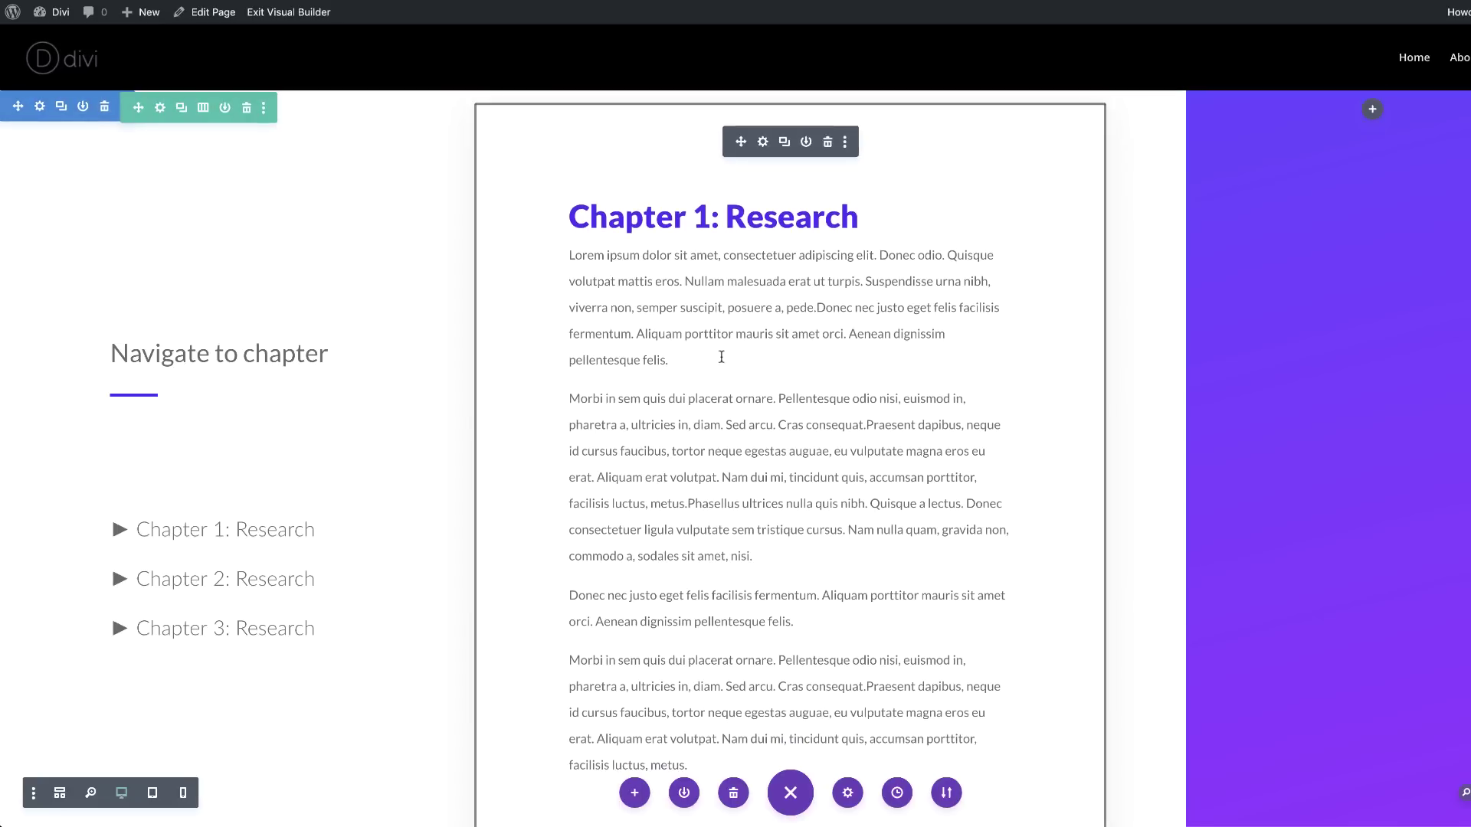
scroll(720, 345, "down", 5)
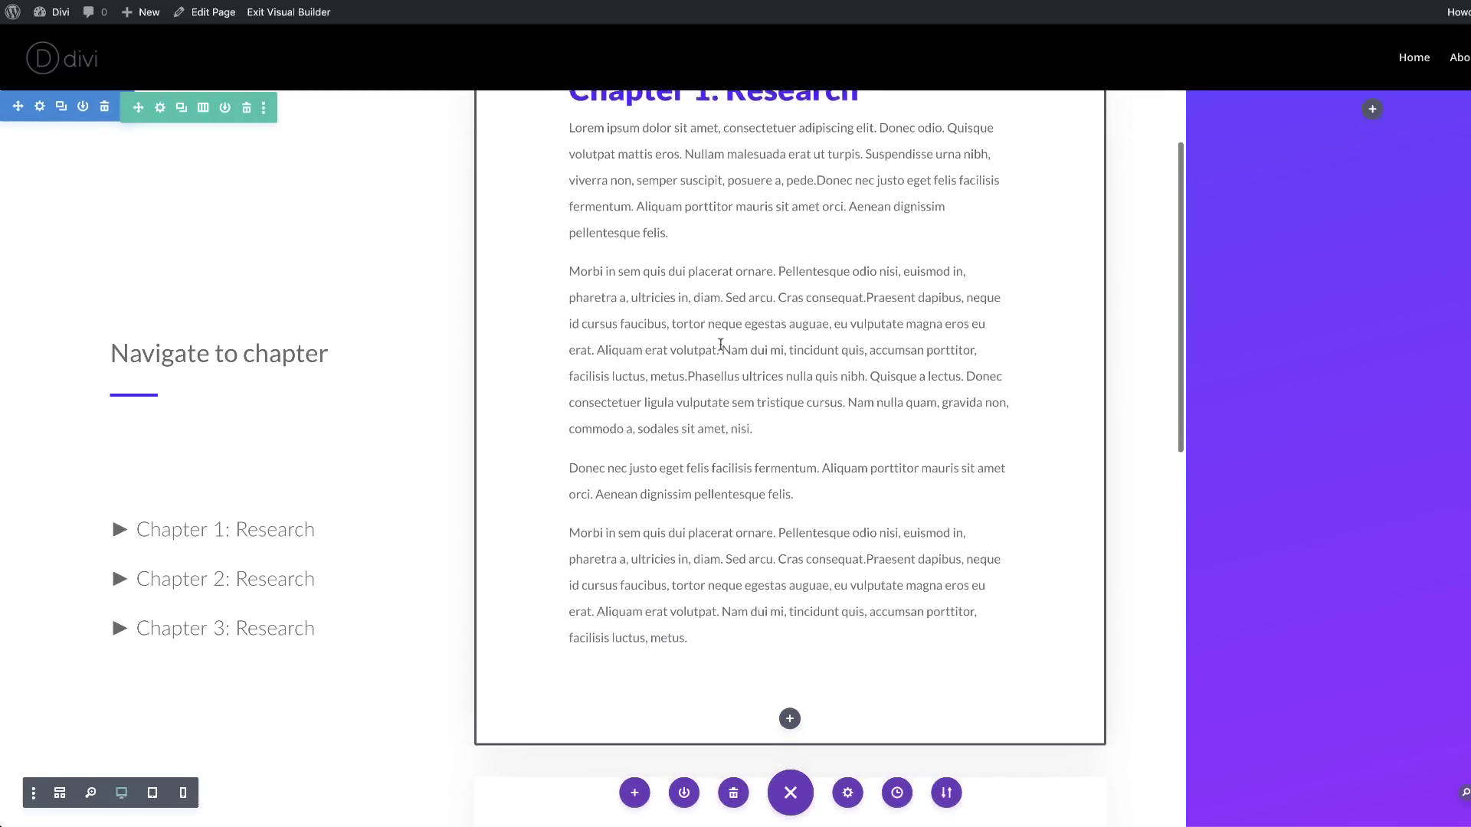
scroll(720, 347, "down", 5)
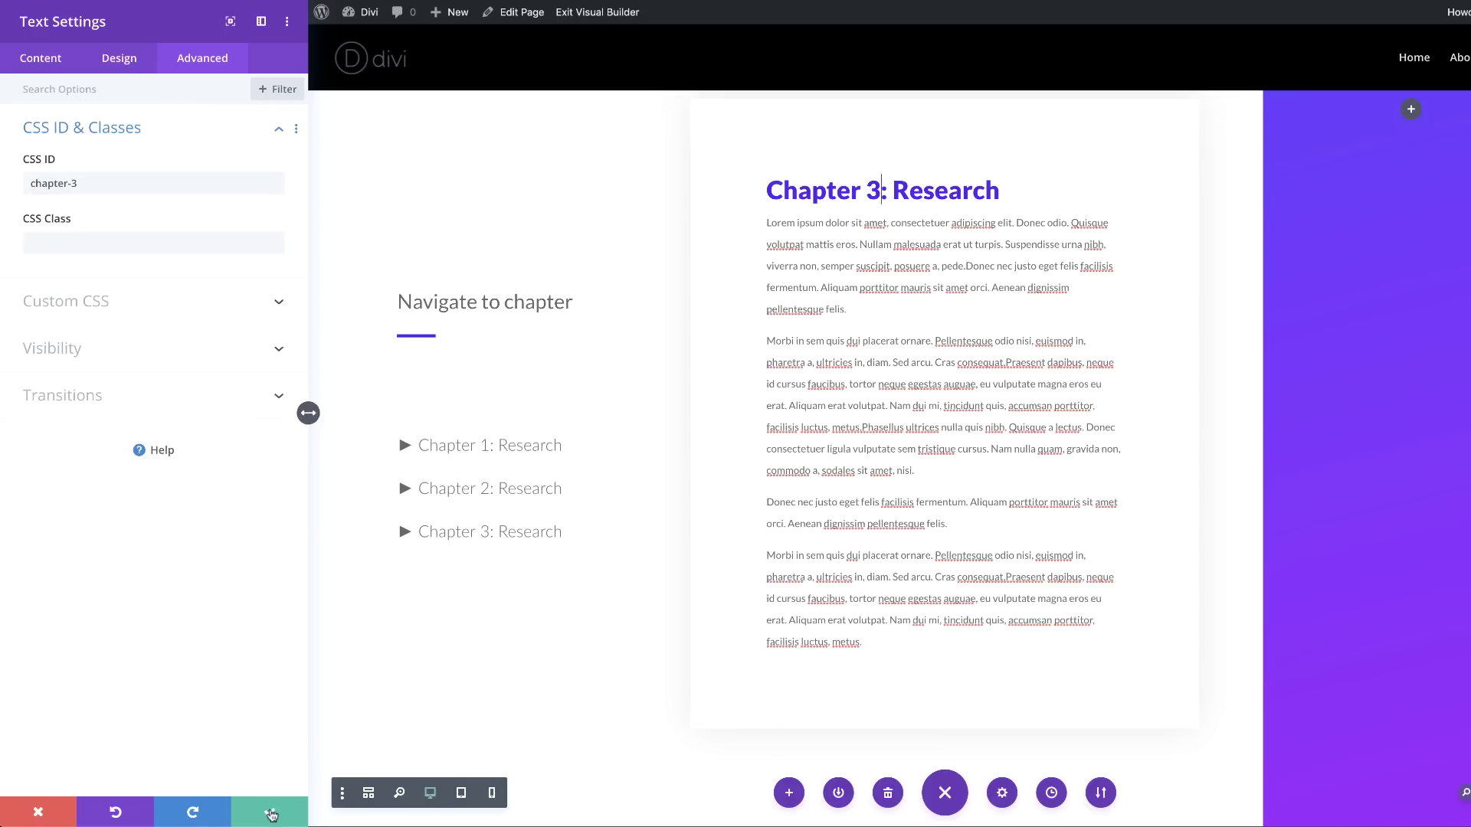
left_click(269, 812)
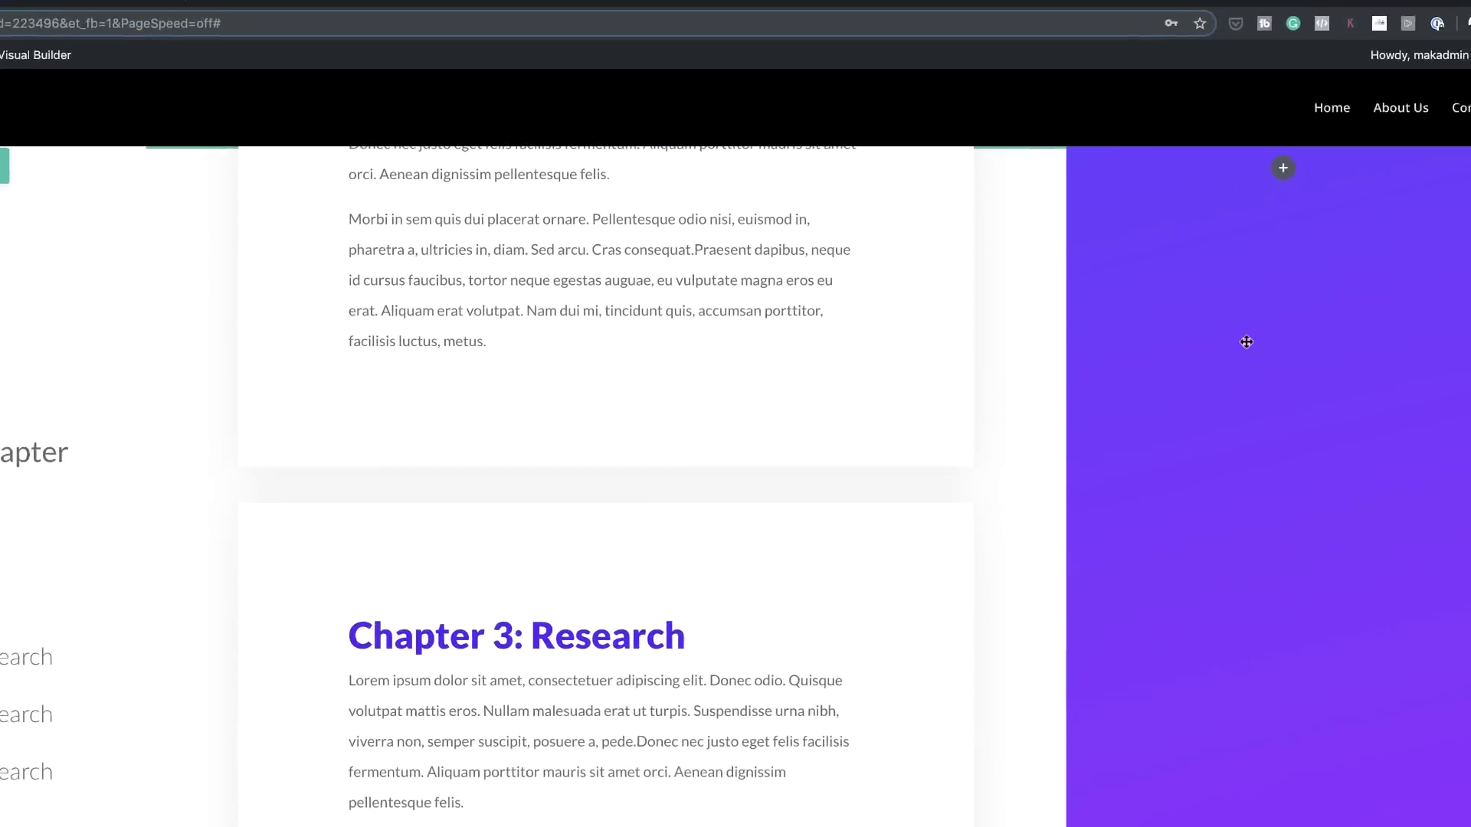
- Add a Text module to the purple gradient column with the body text "Want to read the entire thing?"
left_click(1284, 168)
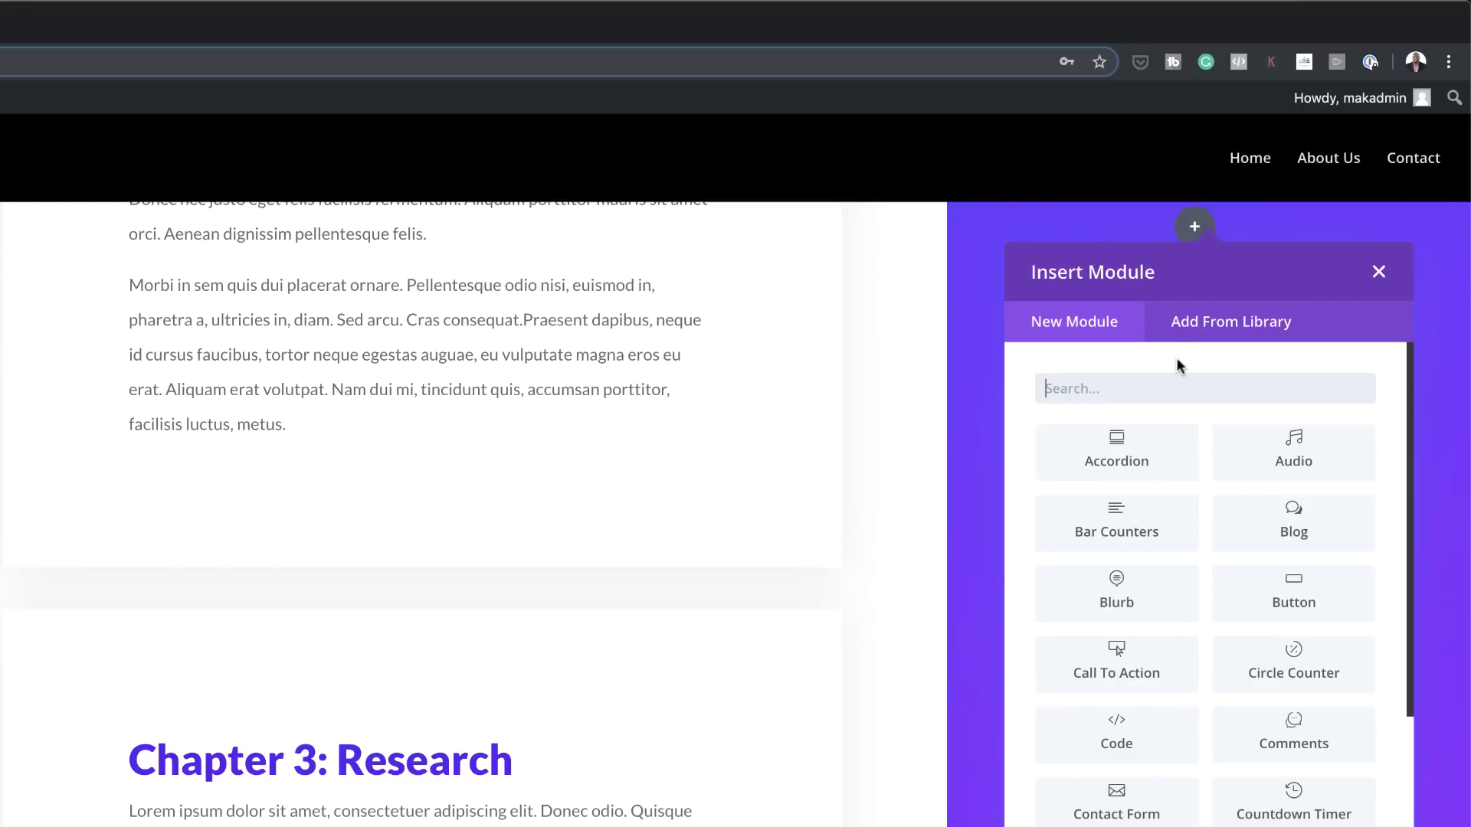
type("text")
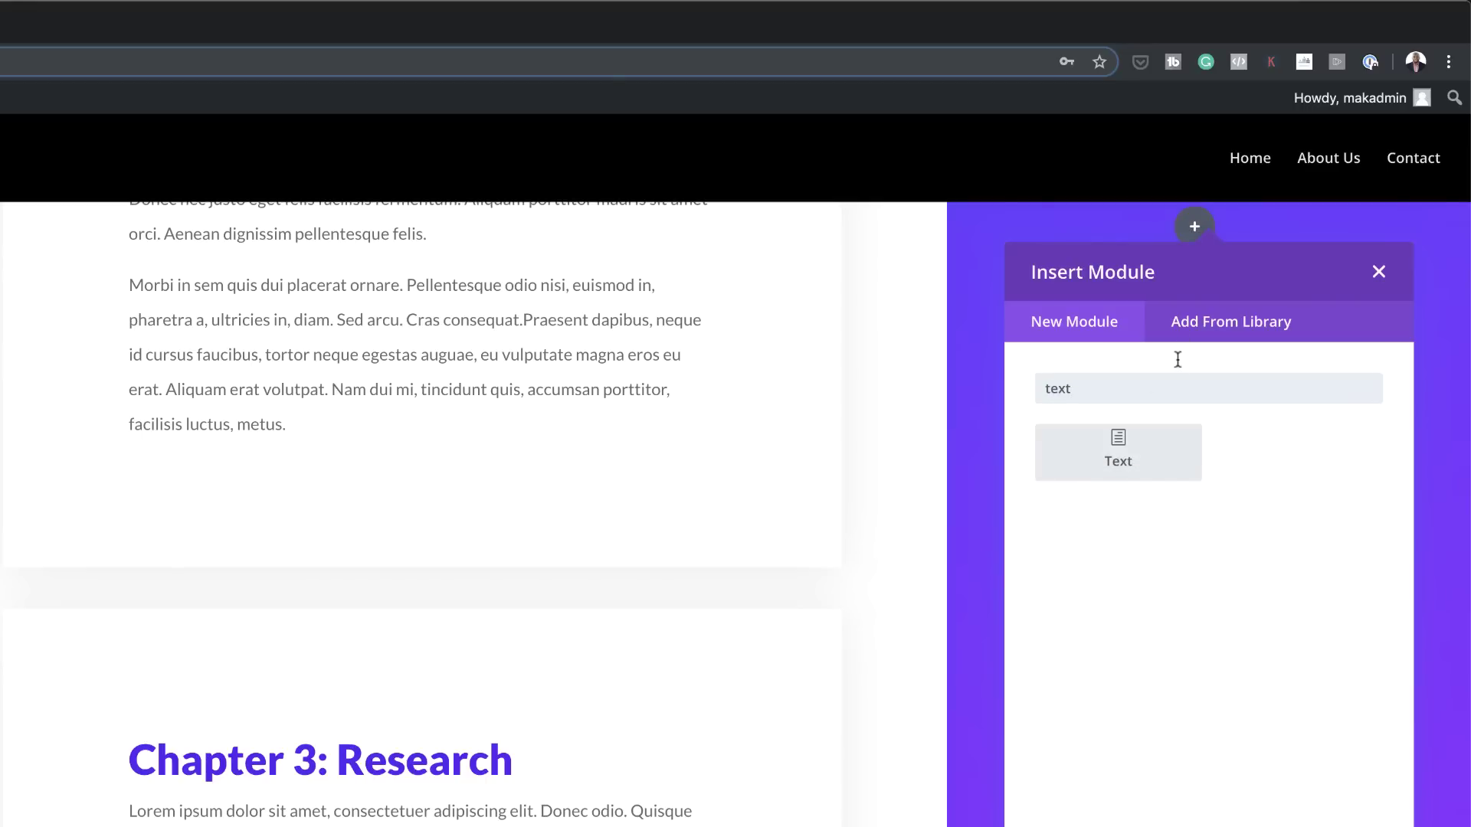
left_click(1136, 452)
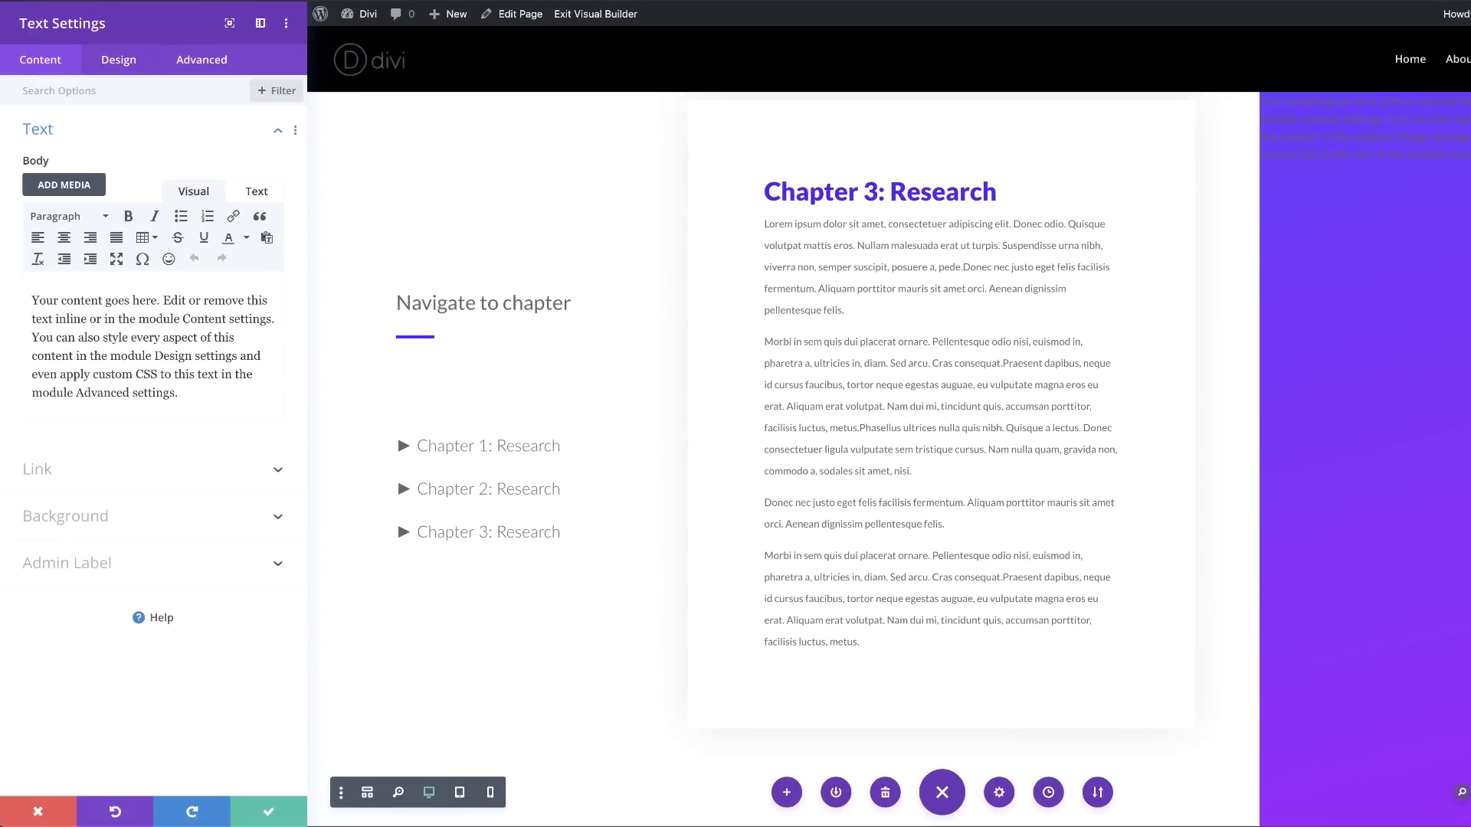
left_click_drag(32, 299, 191, 400)
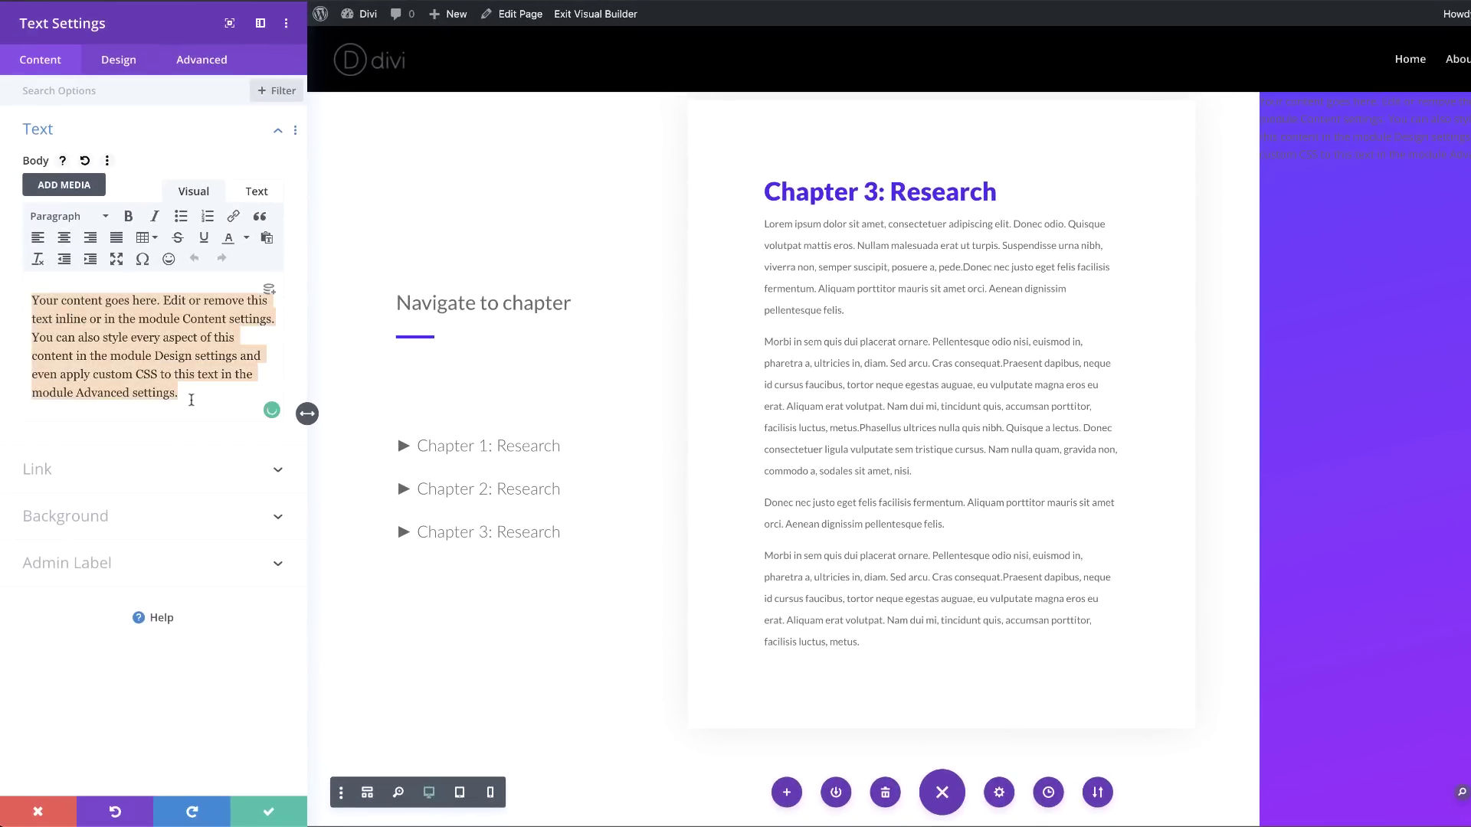
type("Want to read the entire thing?")
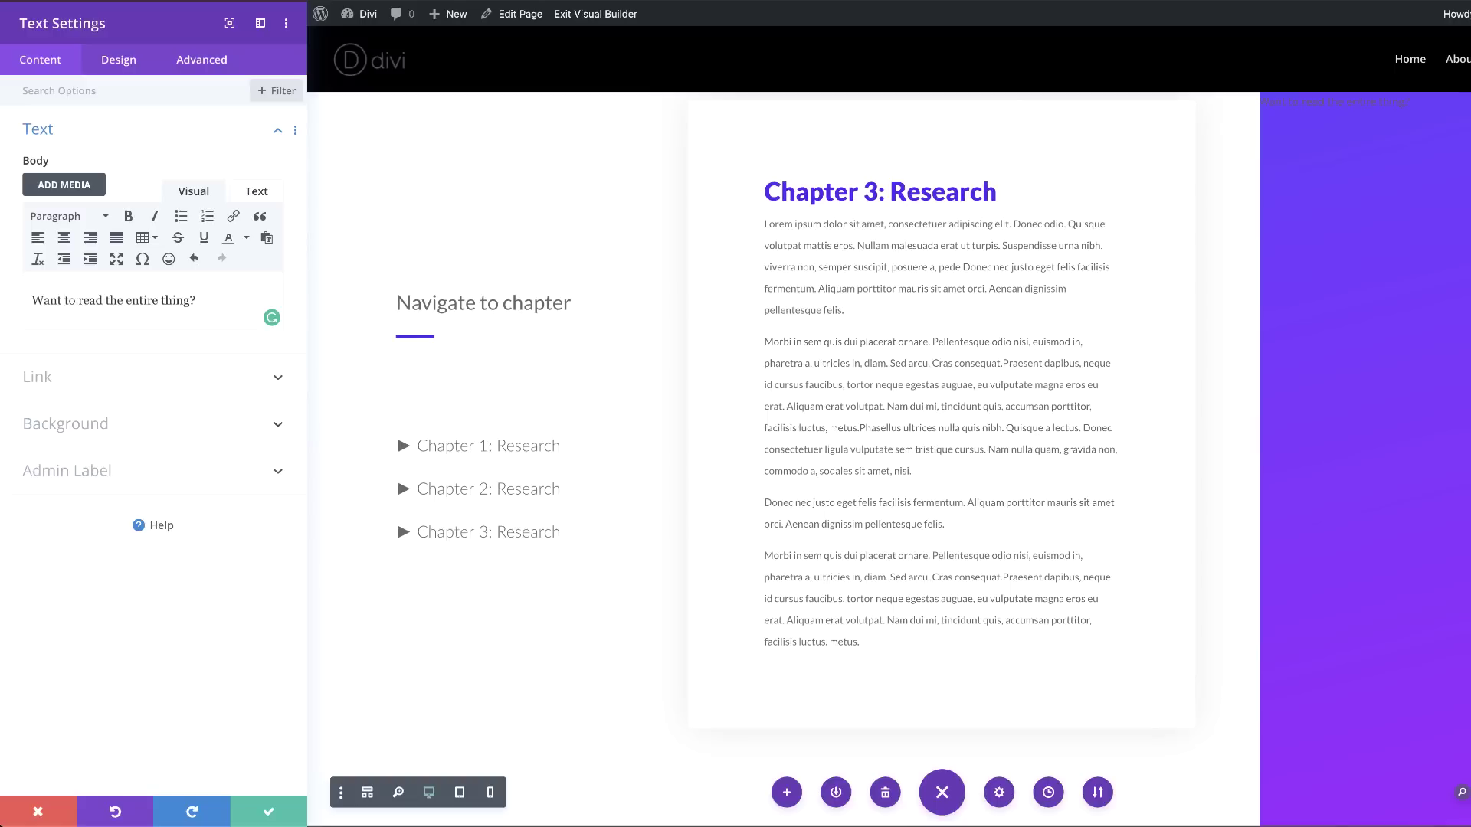
- Style the gradient column's text with the Lato font, Heavy weight and white color (#ffffff)
left_click(128, 68)
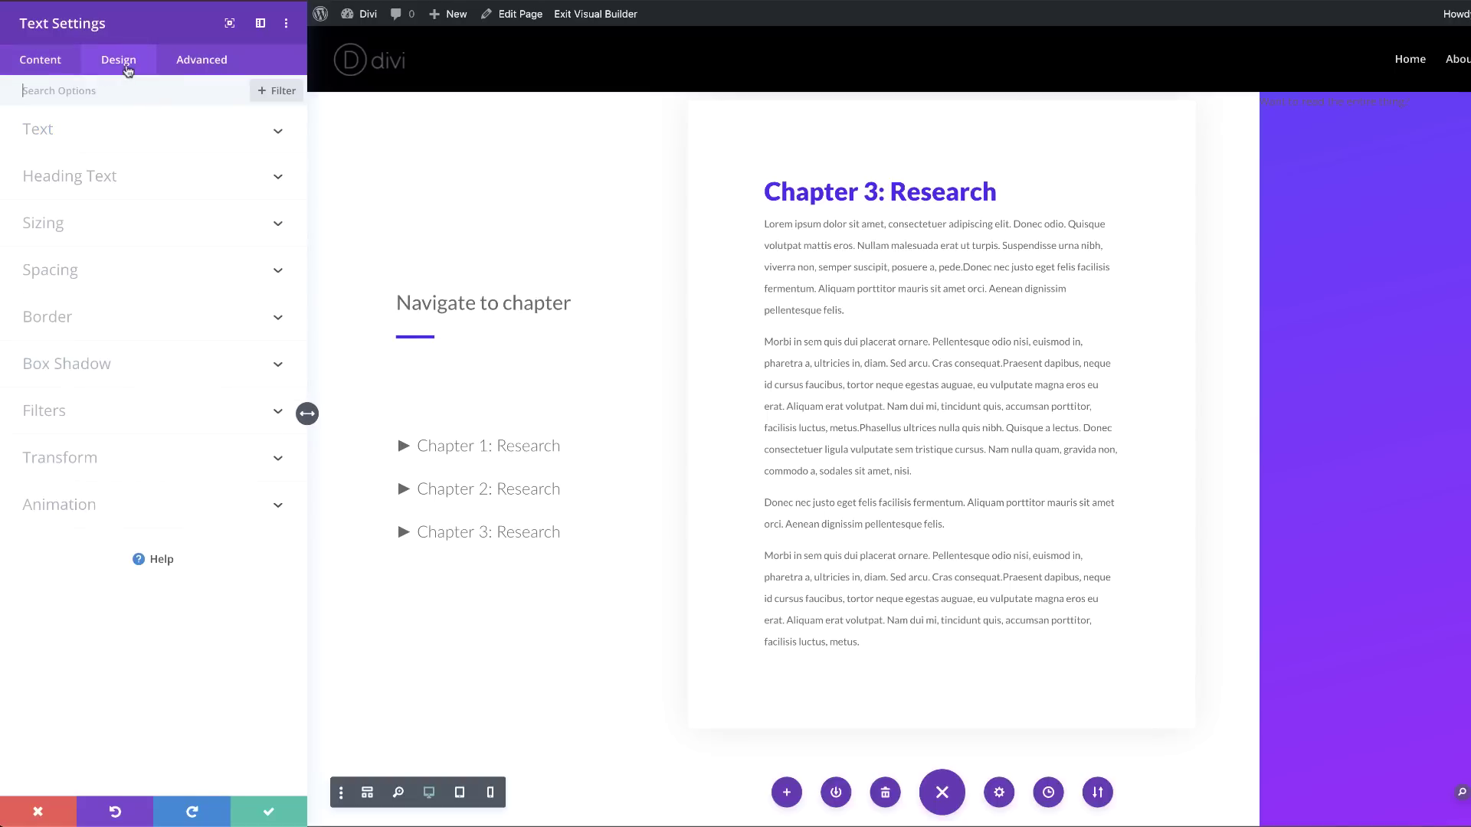
left_click(77, 138)
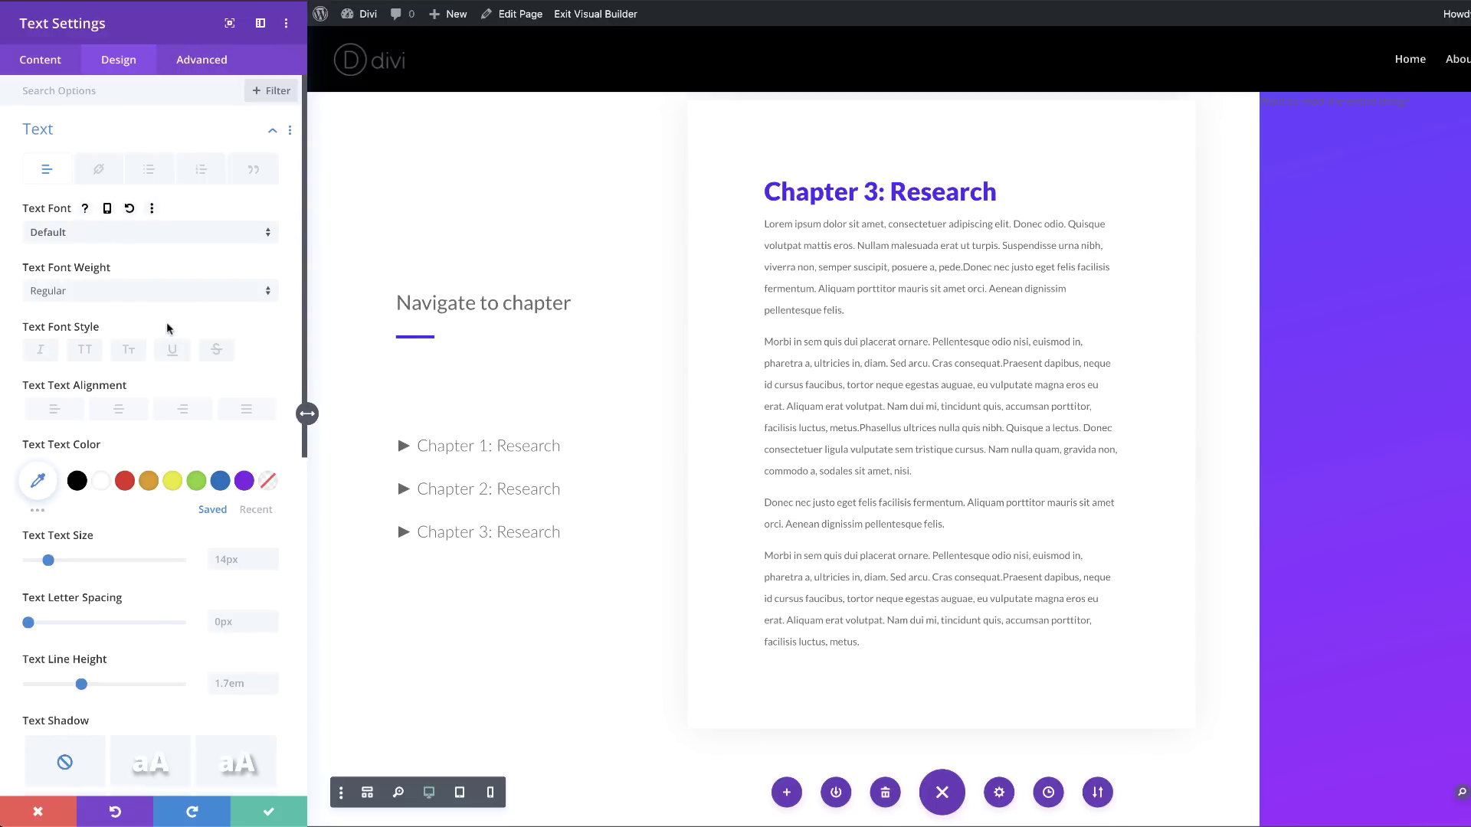
left_click(68, 237)
left_click(93, 157)
left_click(140, 297)
left_click(53, 402)
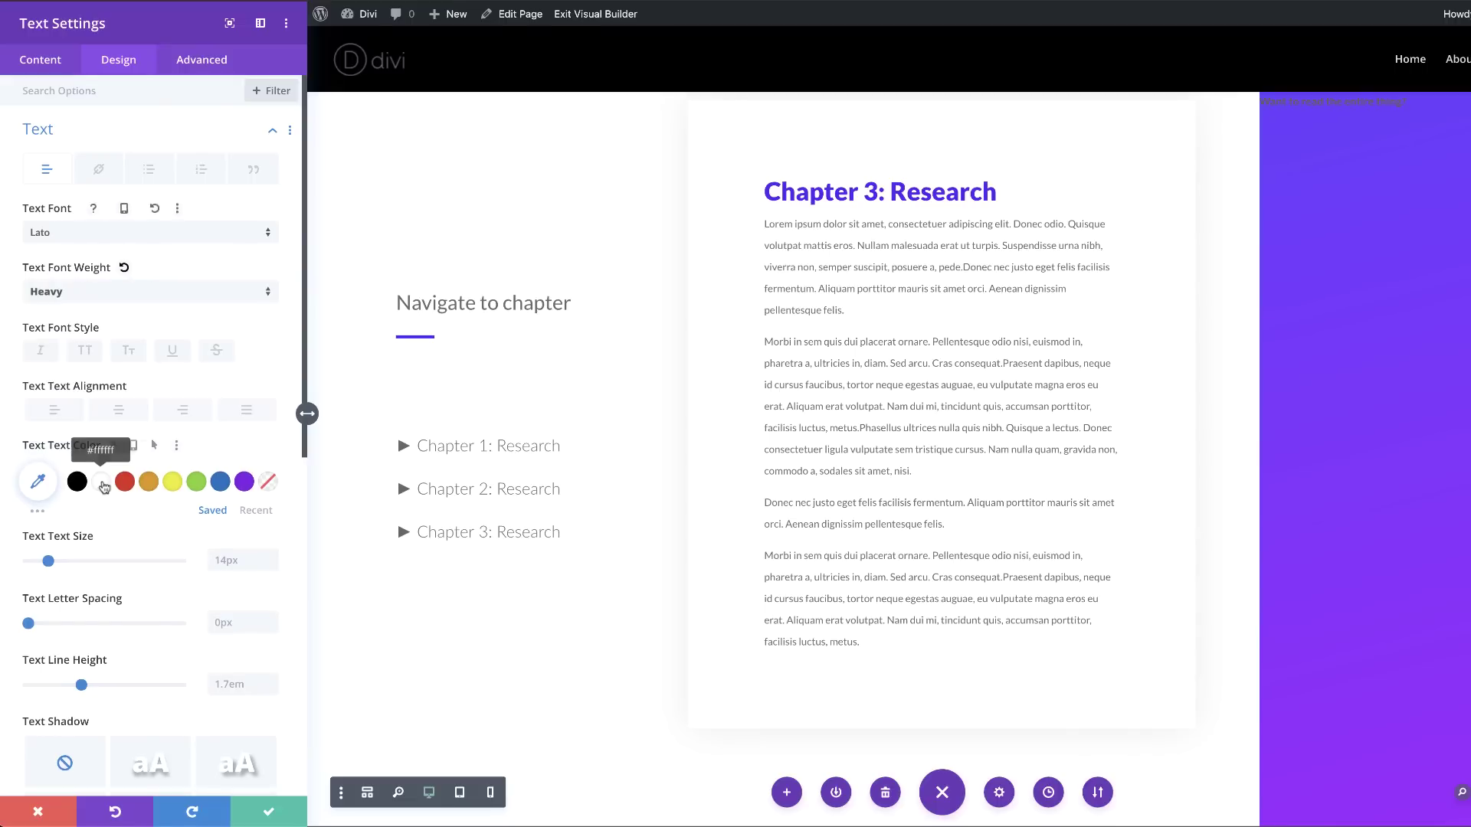
left_click(102, 483)
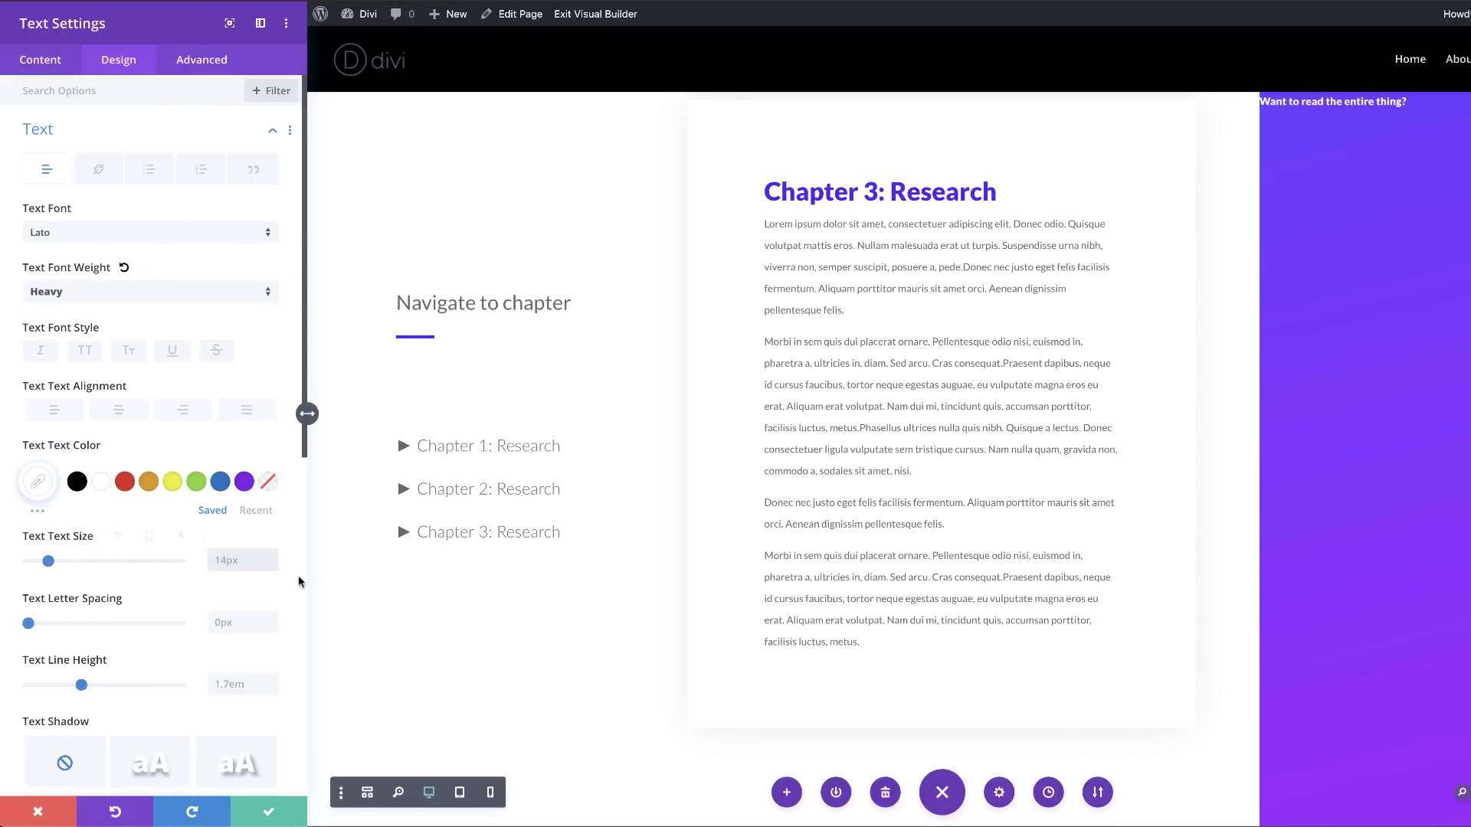
- Set the text size and line height to 2vw each and center the text alignment
left_click(291, 551)
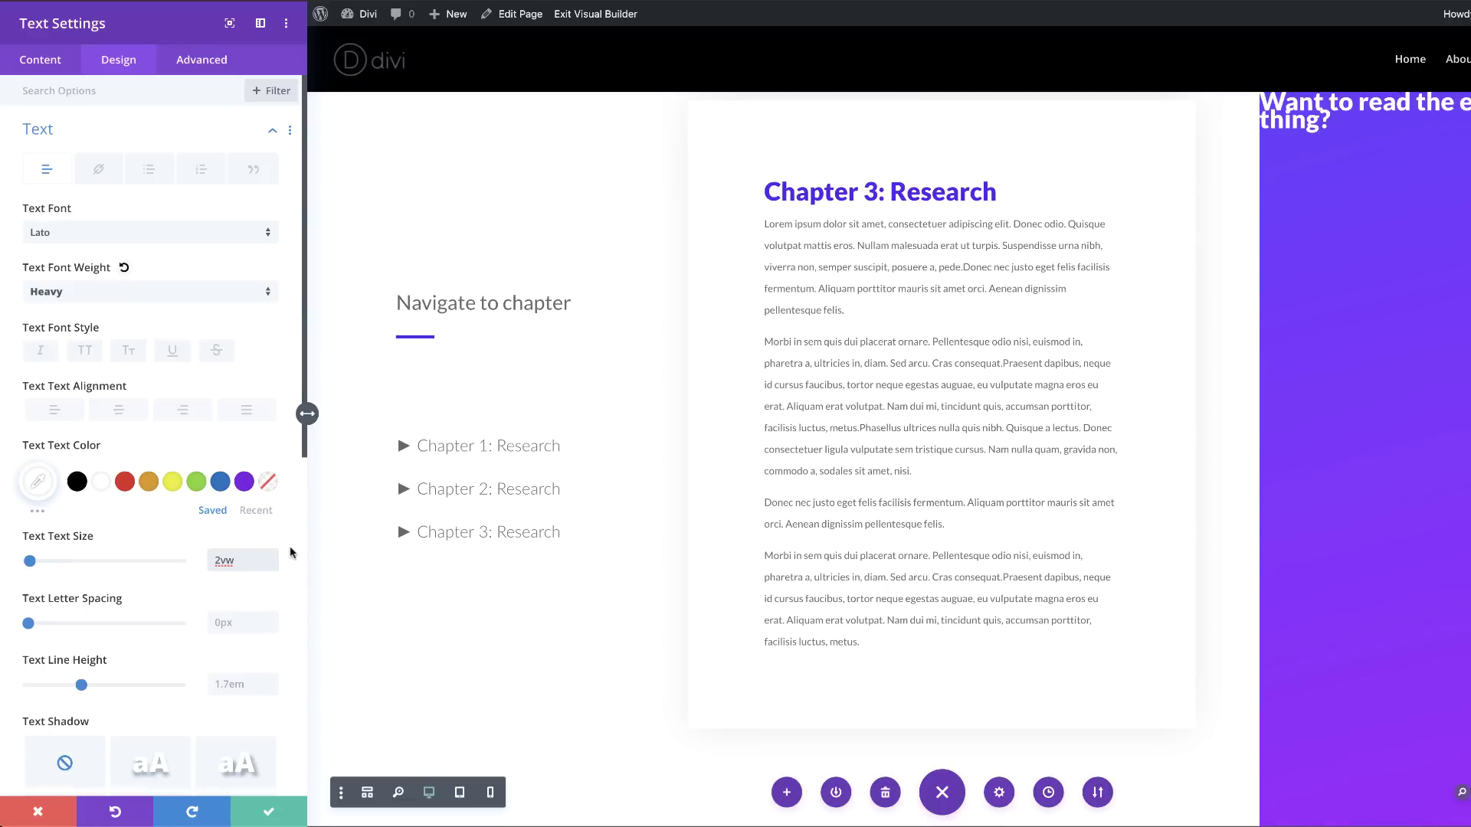
left_click(235, 684)
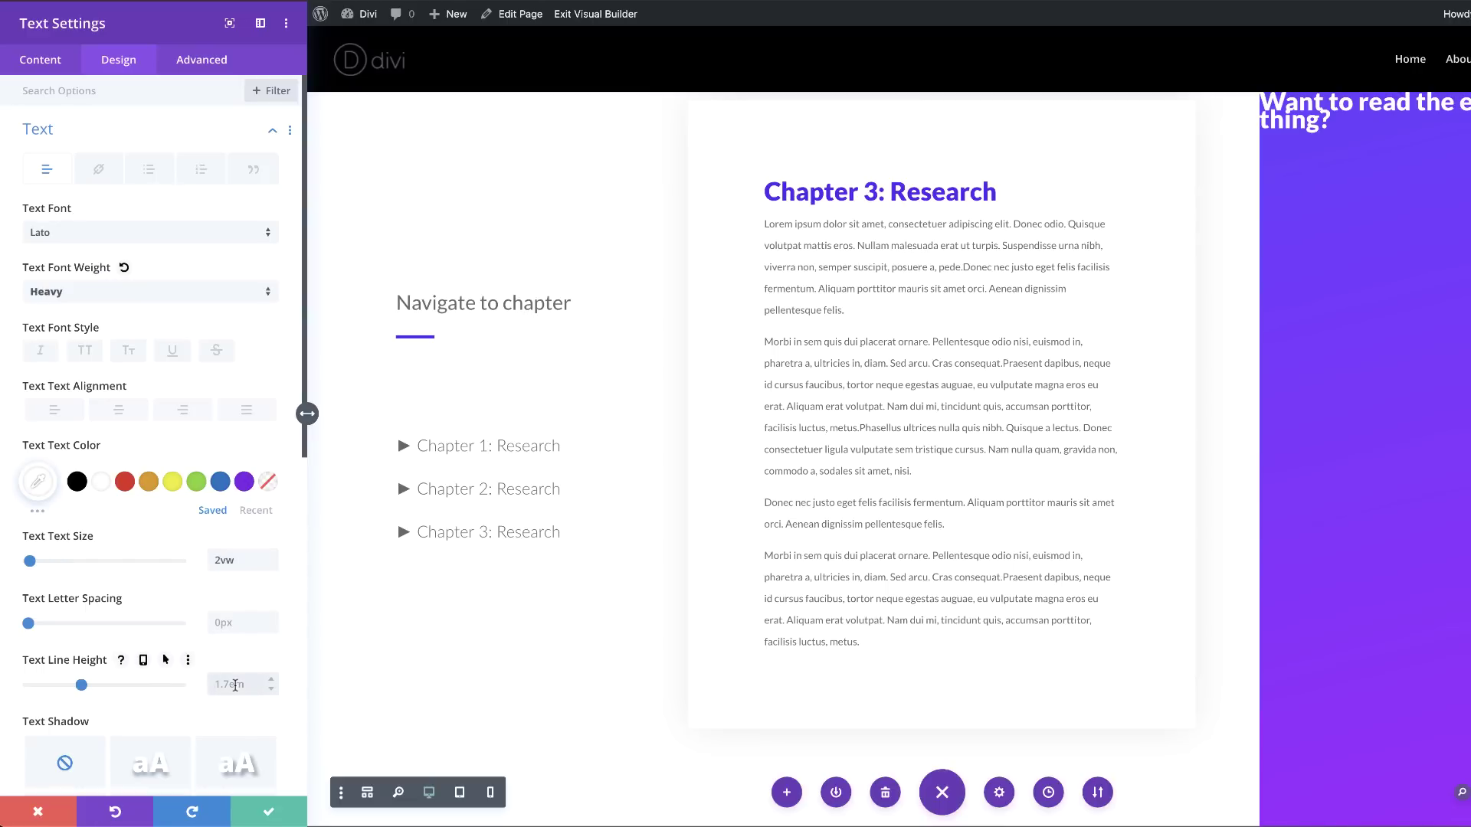
type("2vw")
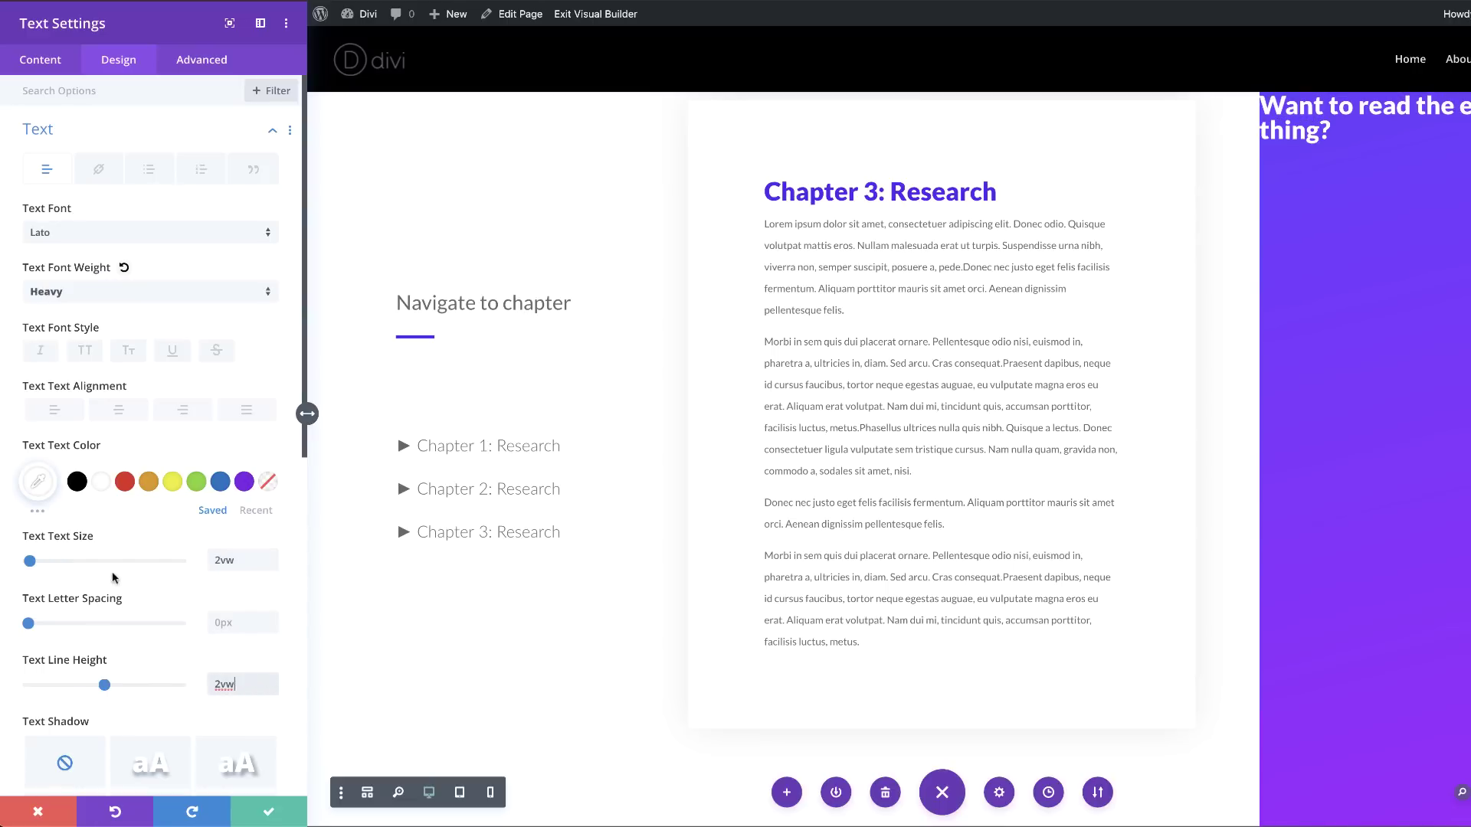
left_click(118, 411)
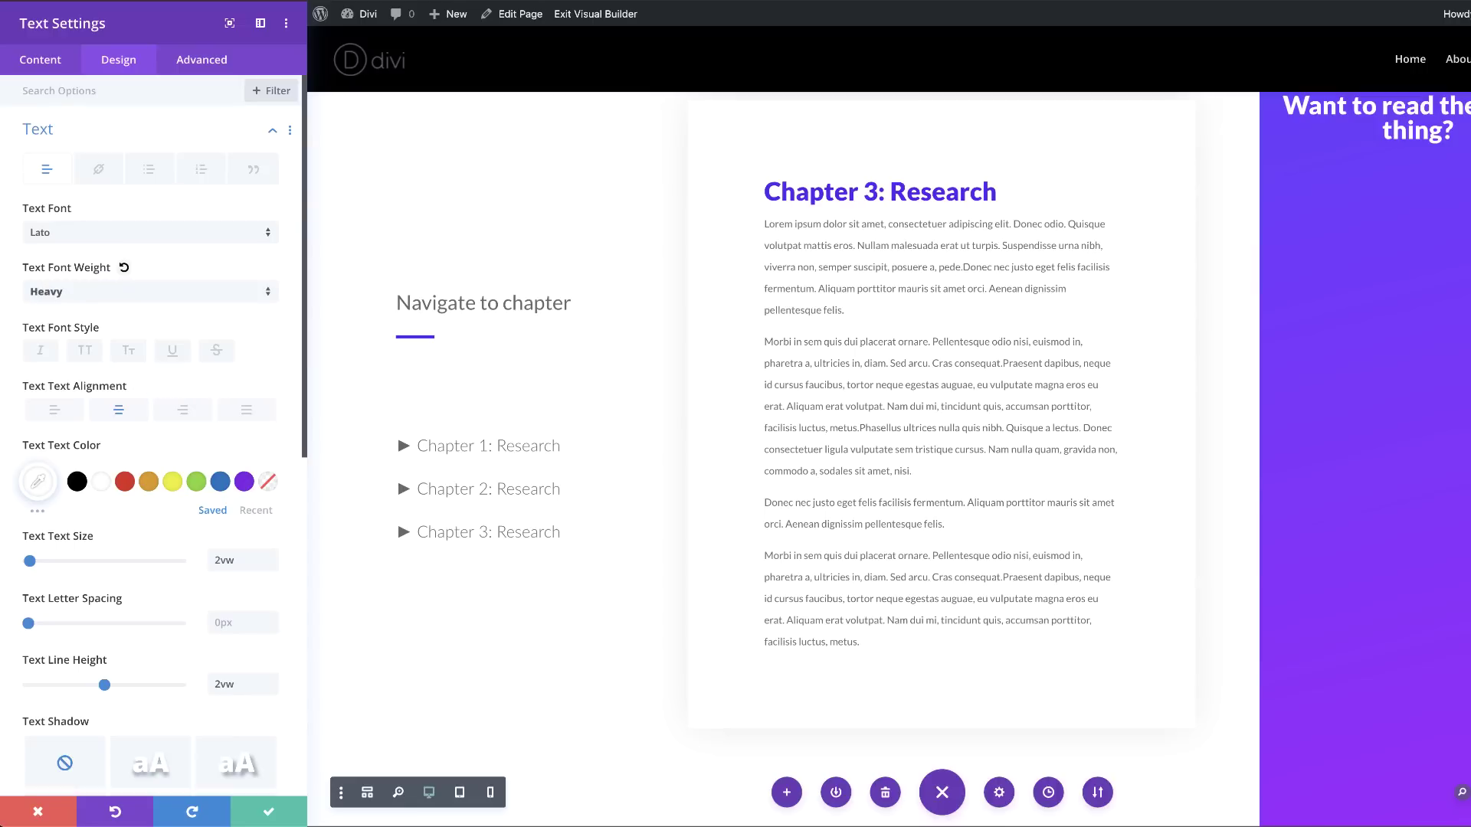
- Apply 2vw of linked left and right padding to the text module and save its settings
scroll(255, 496, "down", 1)
scroll(255, 497, "down", 8)
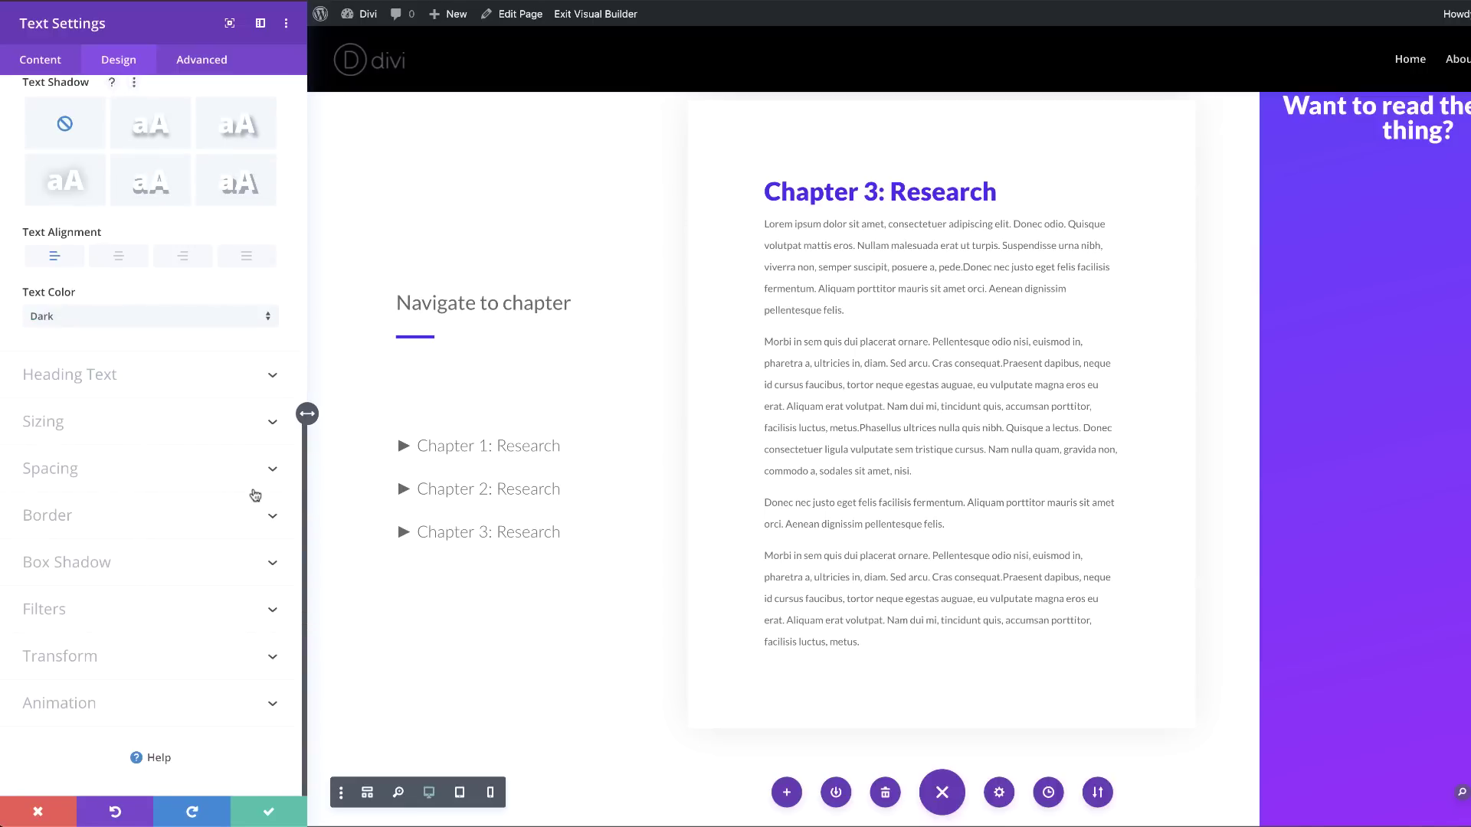
left_click(80, 469)
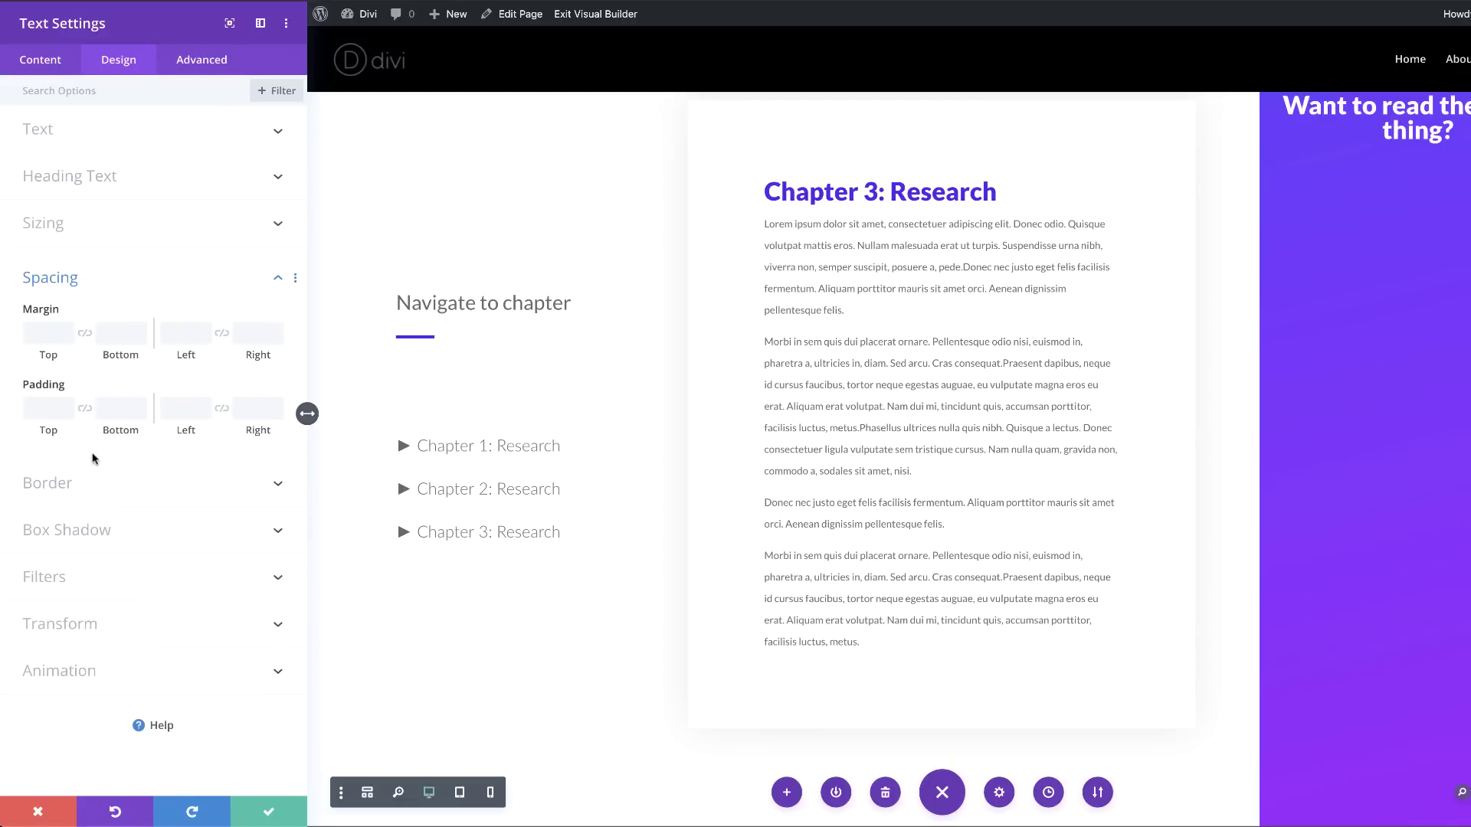
left_click(181, 411)
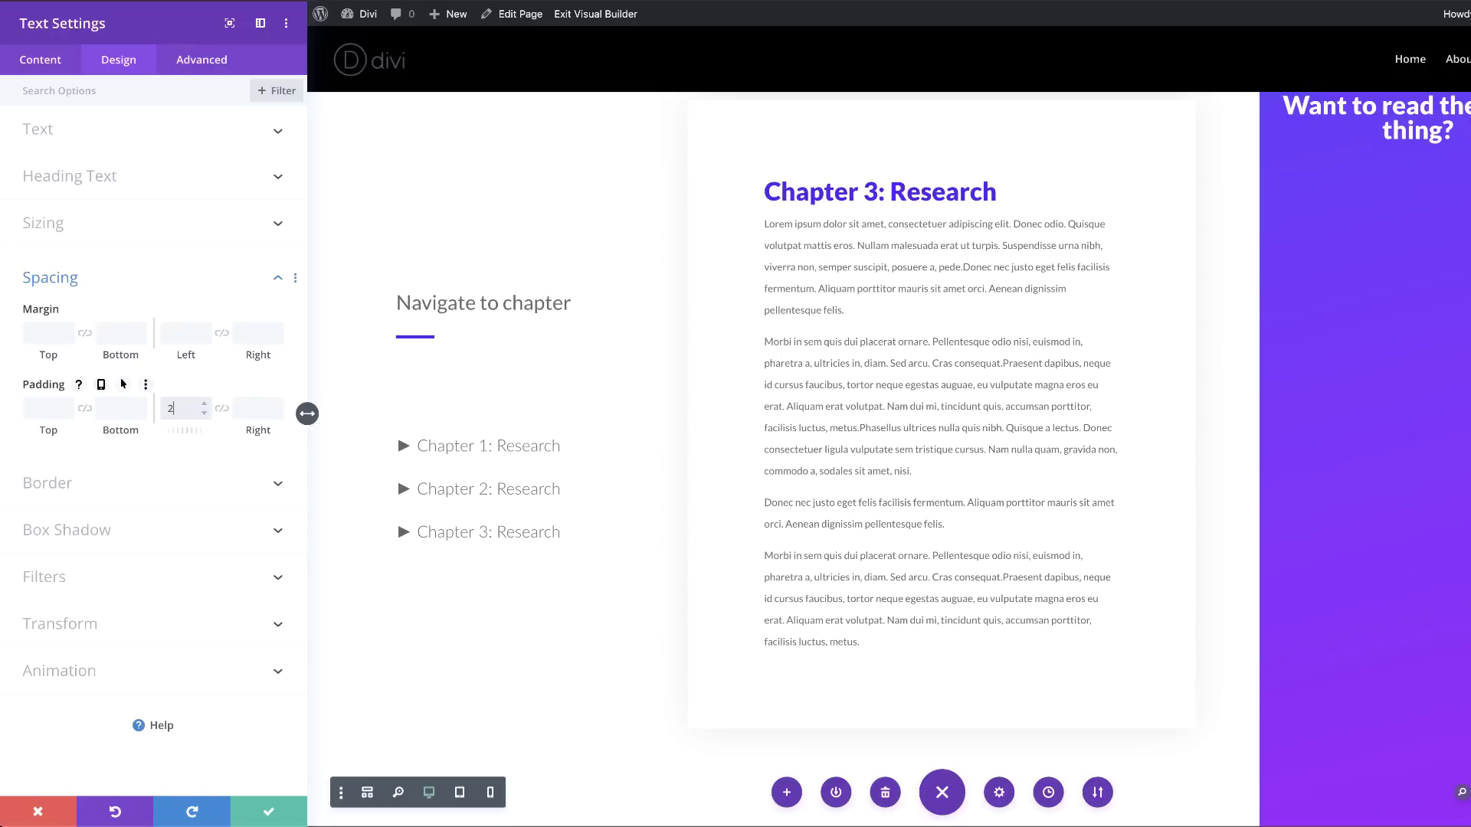
left_click(221, 408)
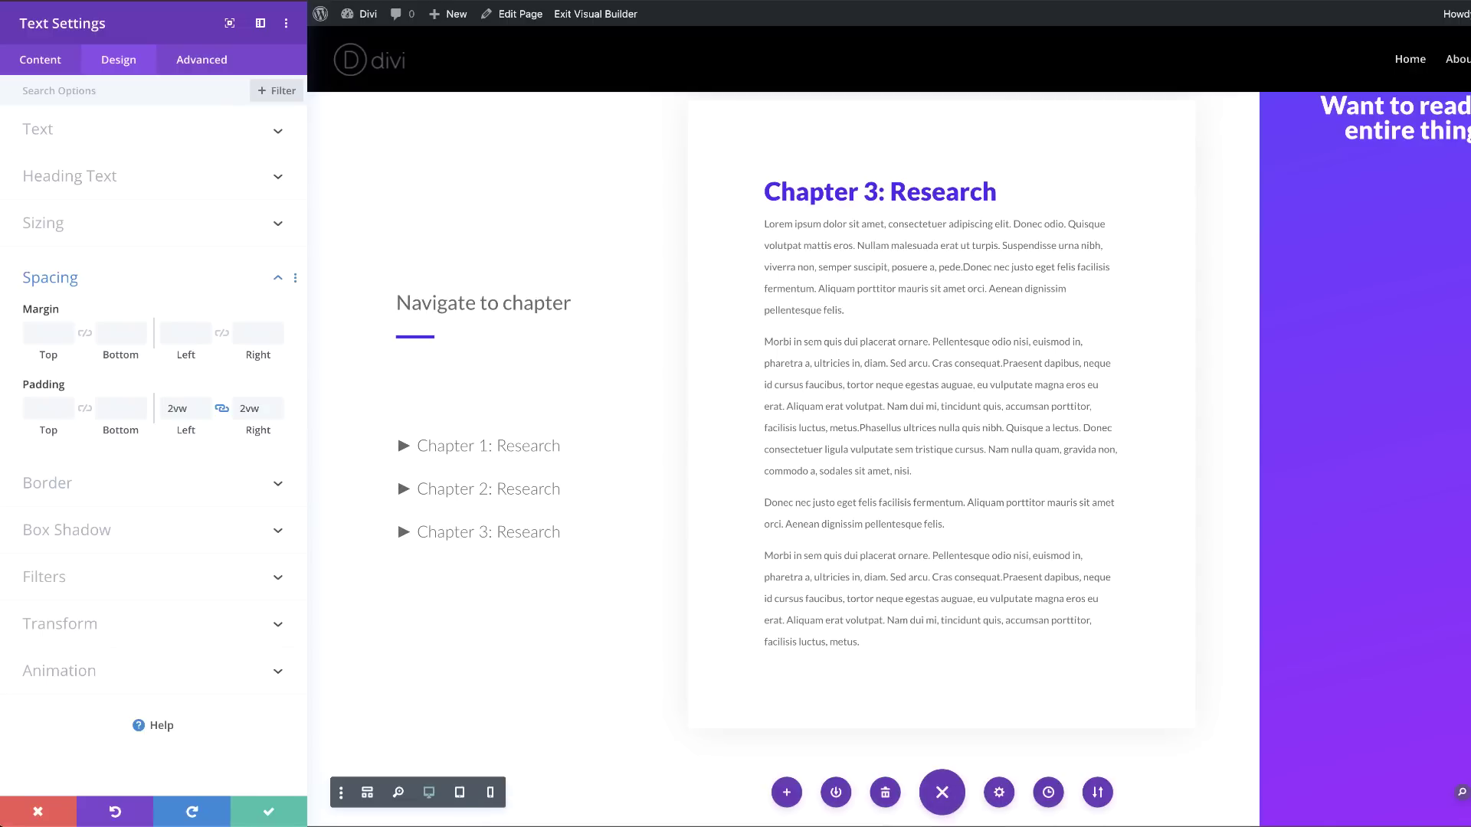
left_click(268, 815)
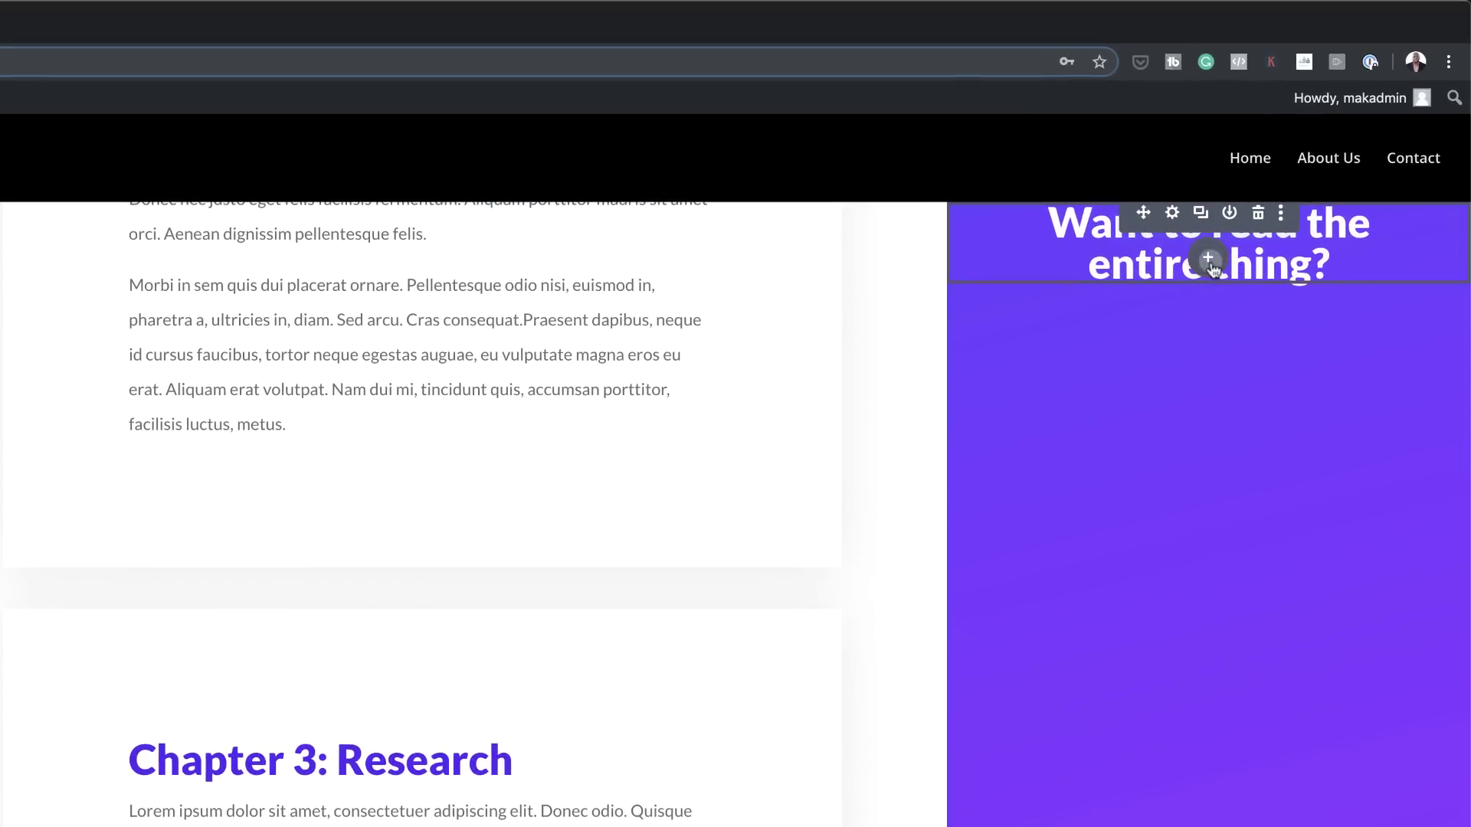
- Insert a Button module below the "Want to read the entire thing?" text and label it "buy now"
left_click(1360, 149)
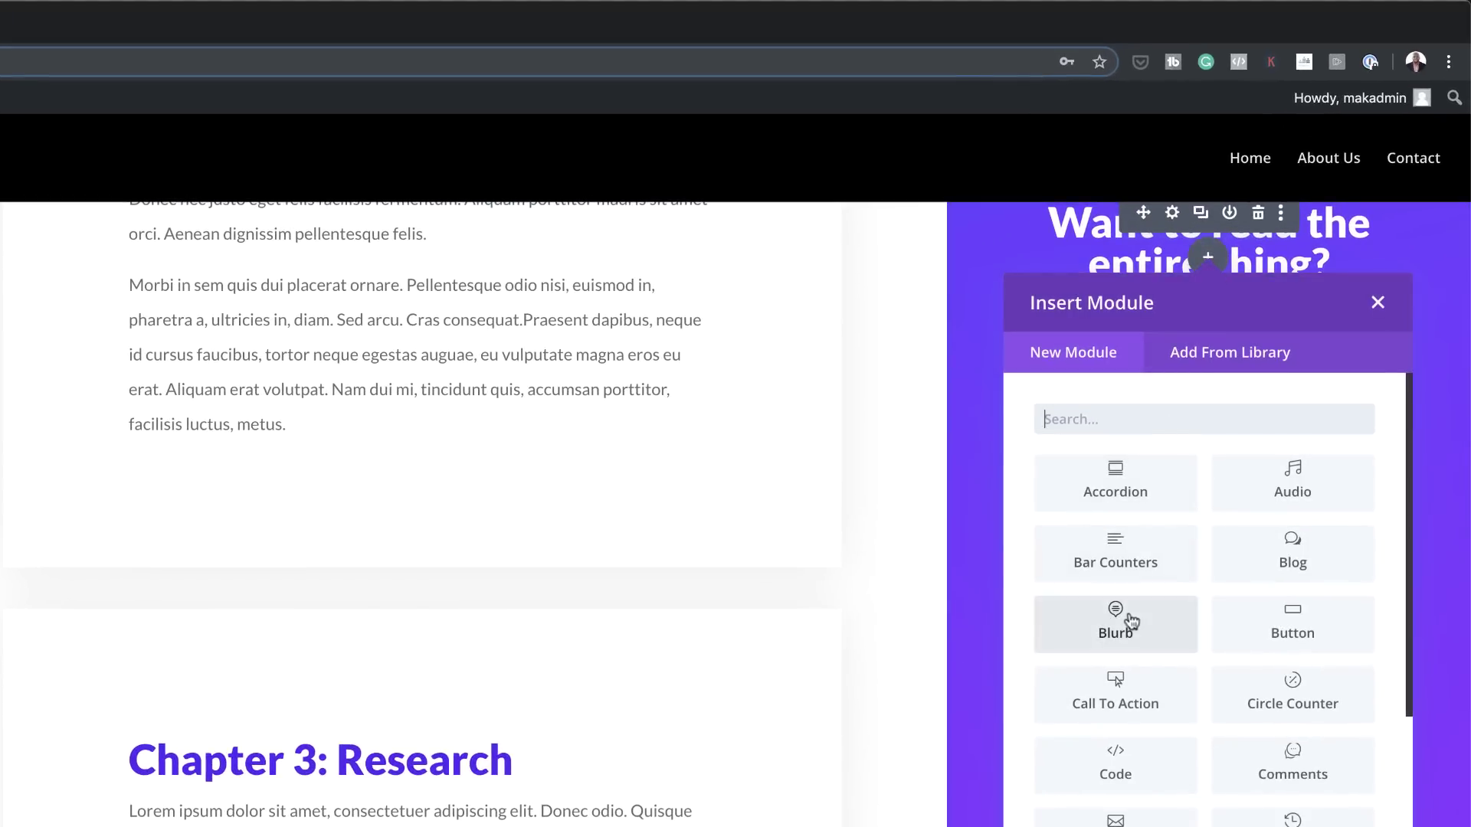
left_click(1317, 630)
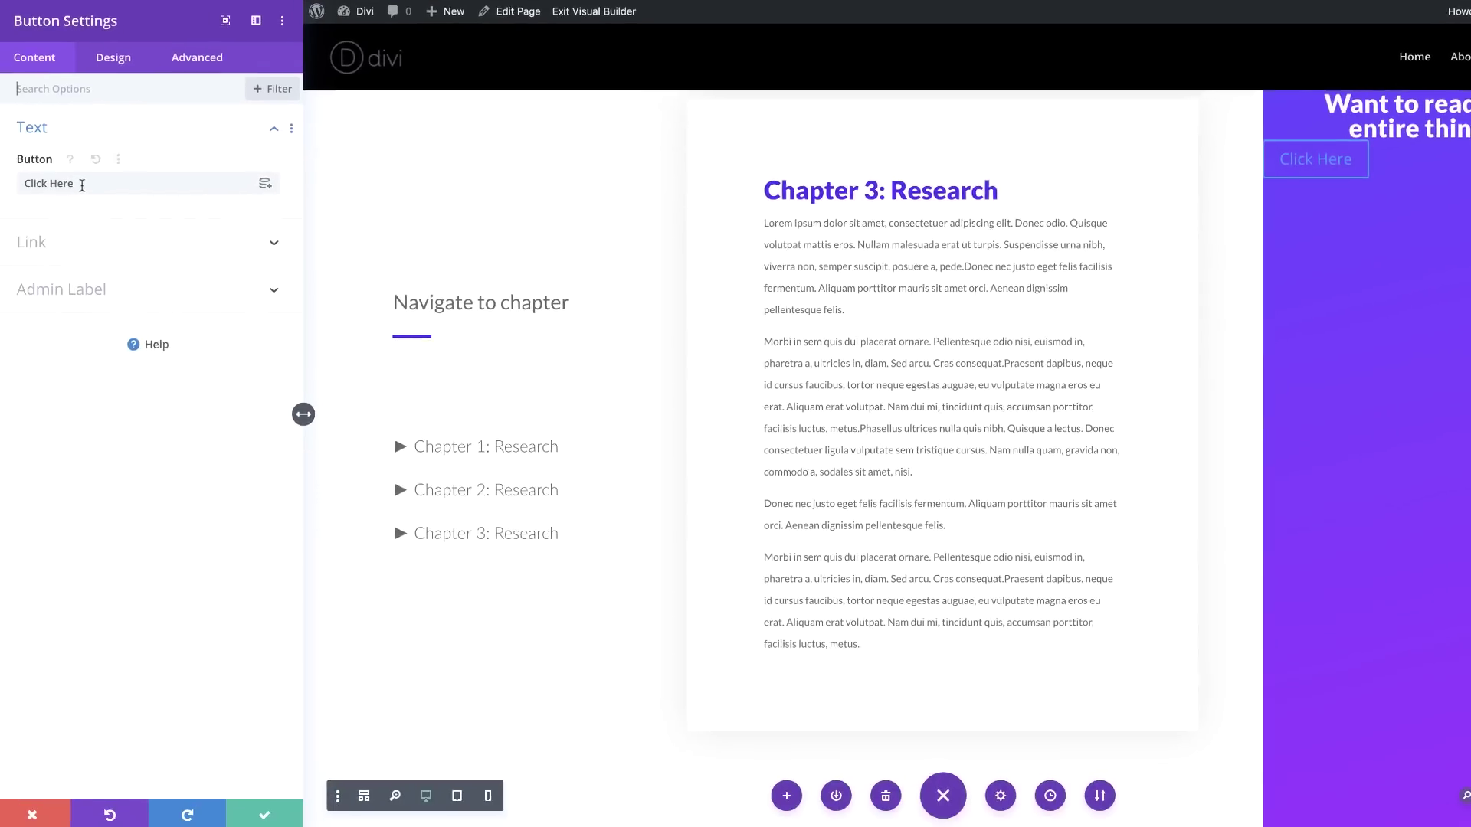
triple_click(88, 184)
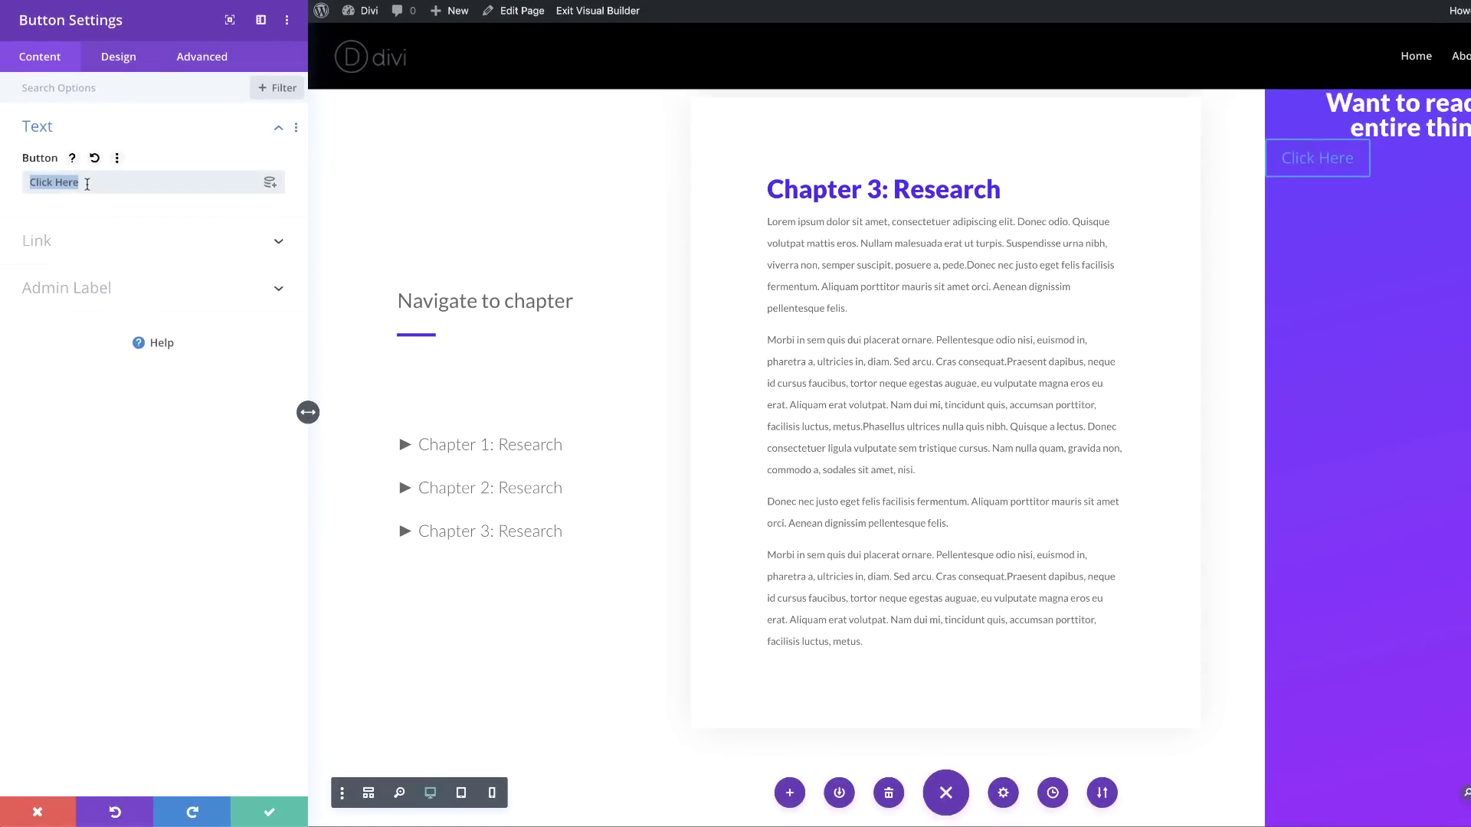
type("buy now")
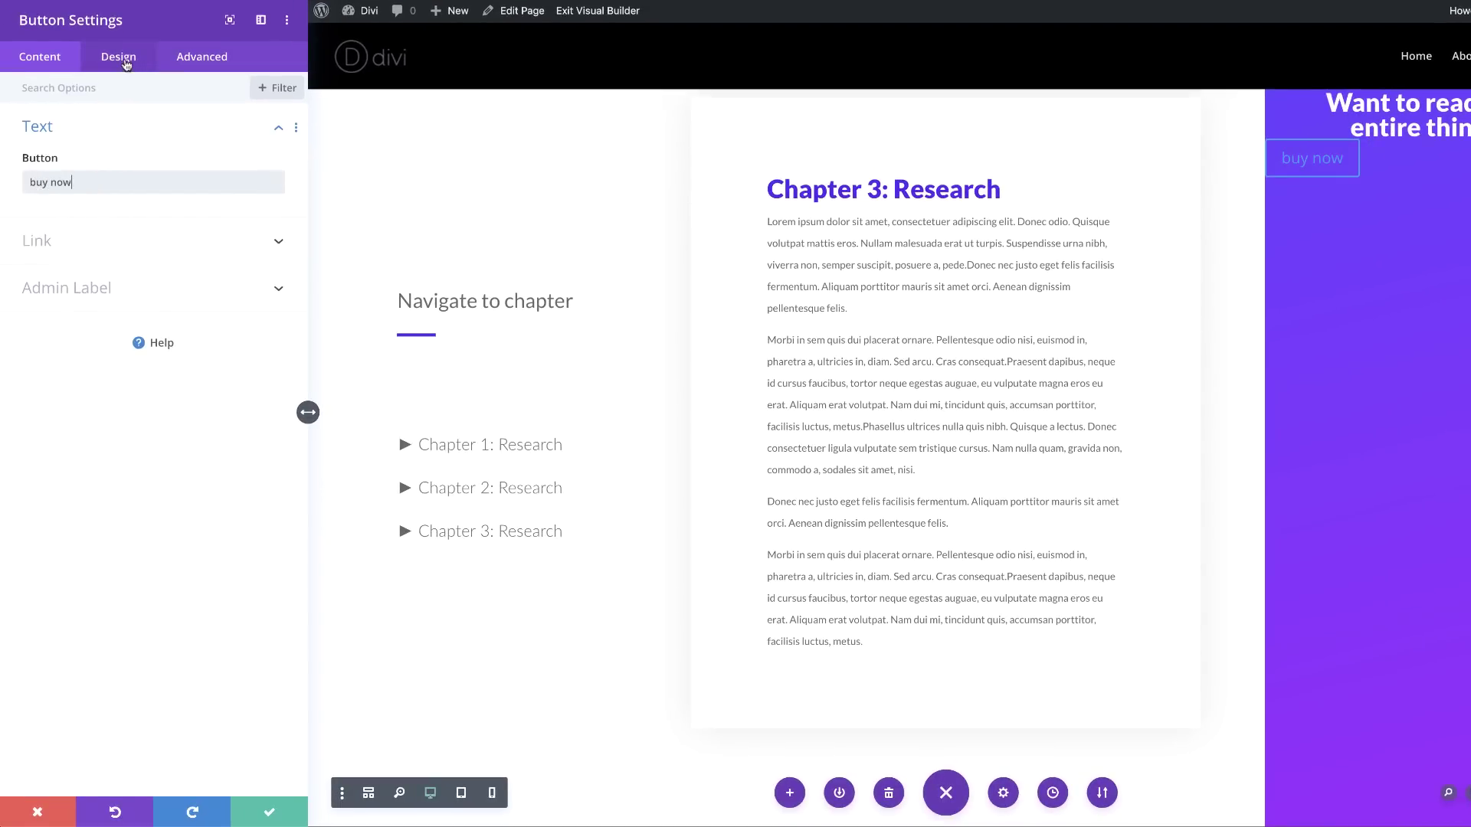
- Center the buy now button and enable custom button styles with a text size of 1vw
left_click(125, 64)
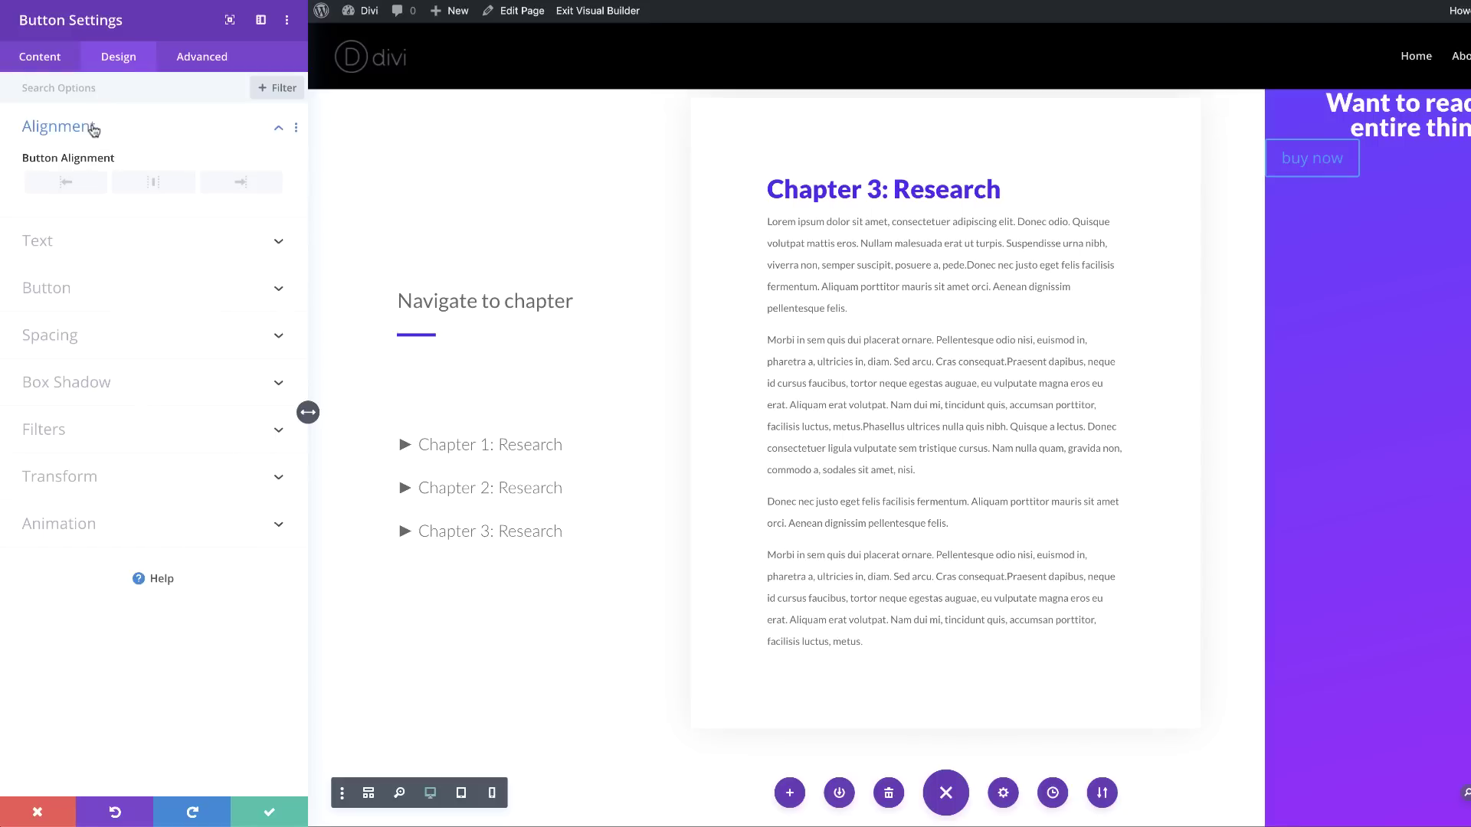
left_click(159, 185)
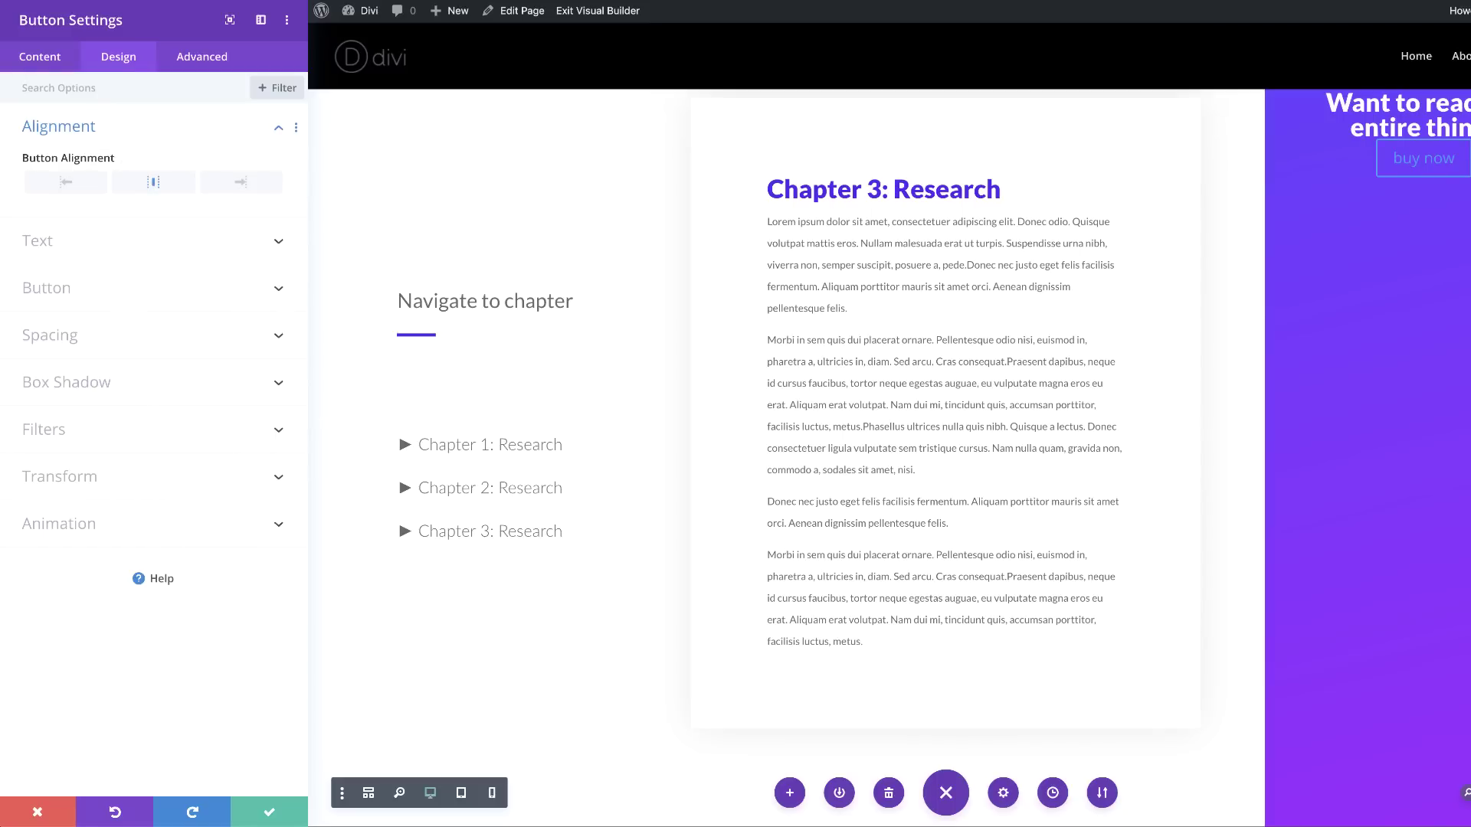
left_click(96, 291)
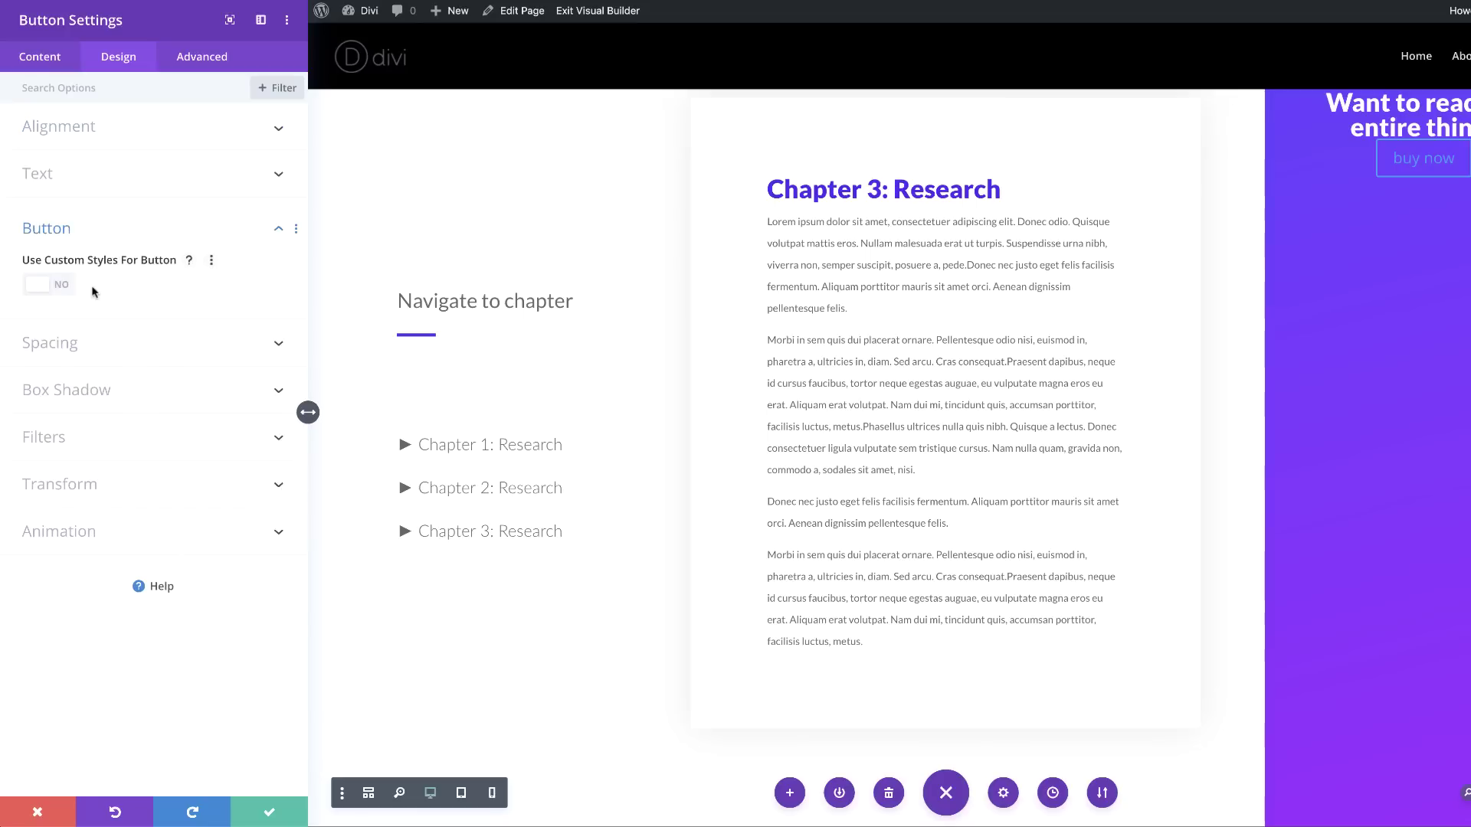
left_click(68, 287)
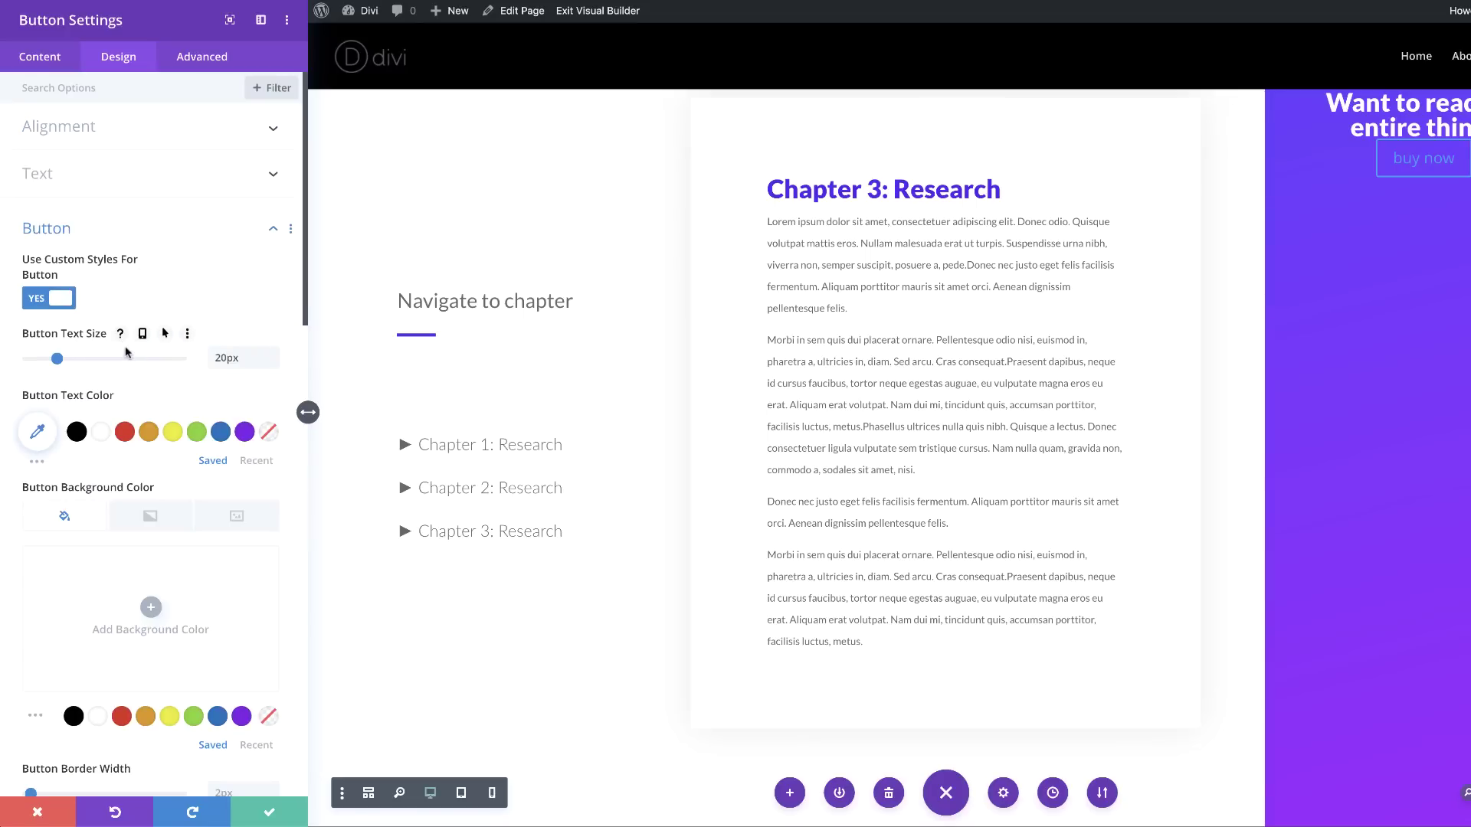
double_click(250, 358)
type("1vw")
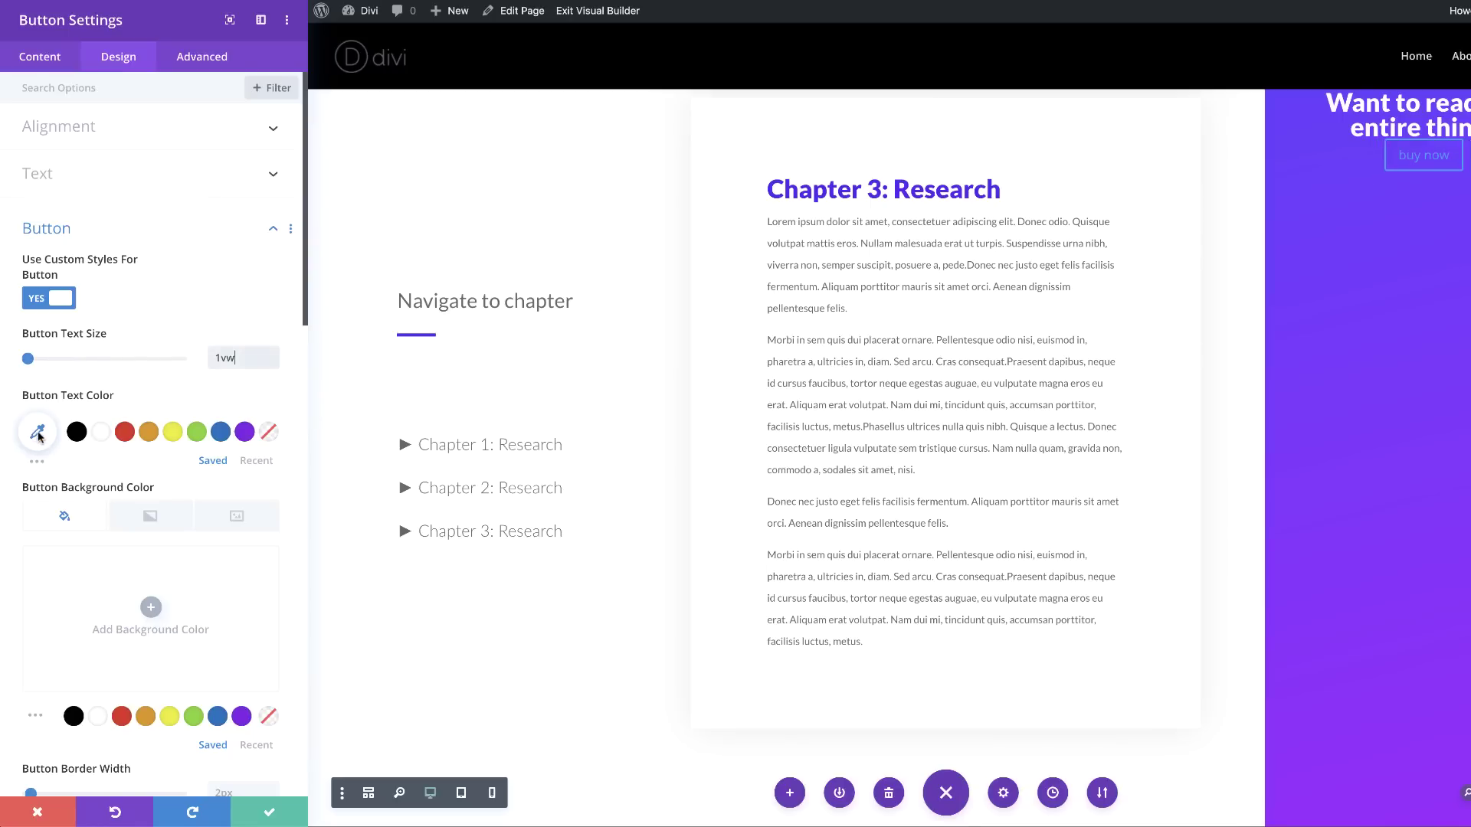
- Set the buy now button's text color to white
left_click(36, 432)
type("#5832ed")
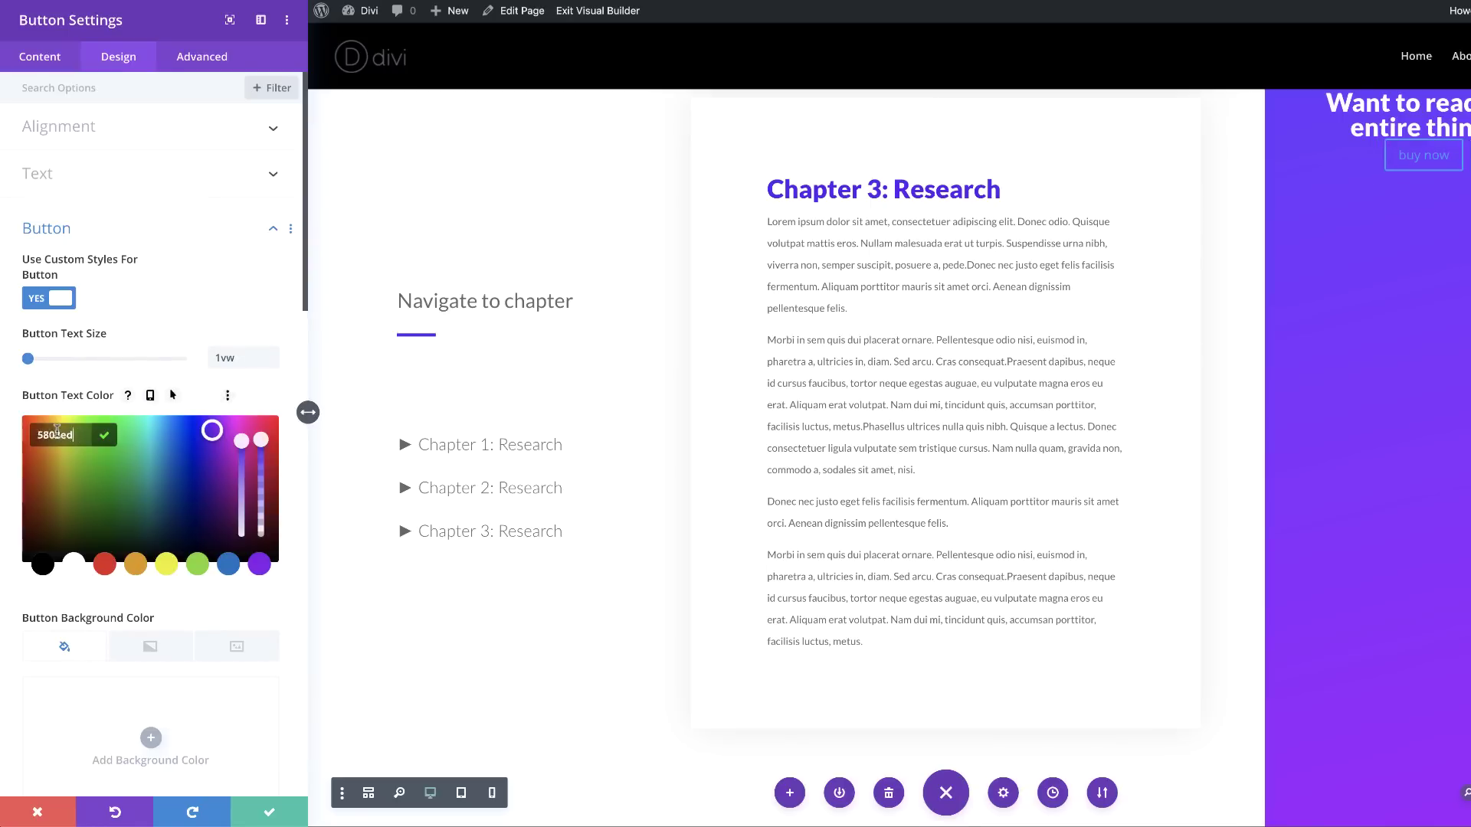
left_click(74, 565)
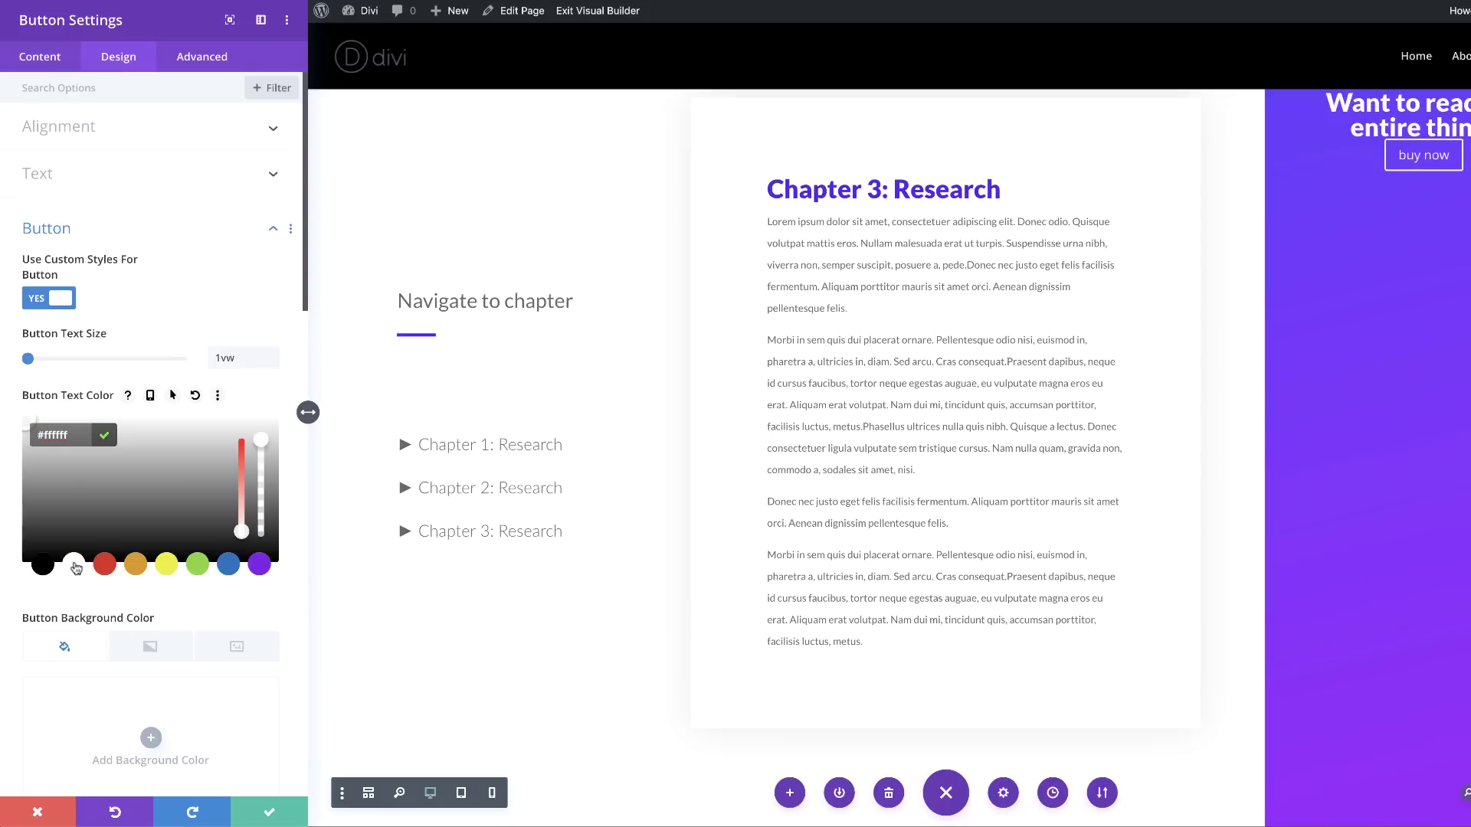
- Give the buy now button a white background and set its text color to #5802ed
scroll(151, 651, "down", 2)
left_click(151, 613)
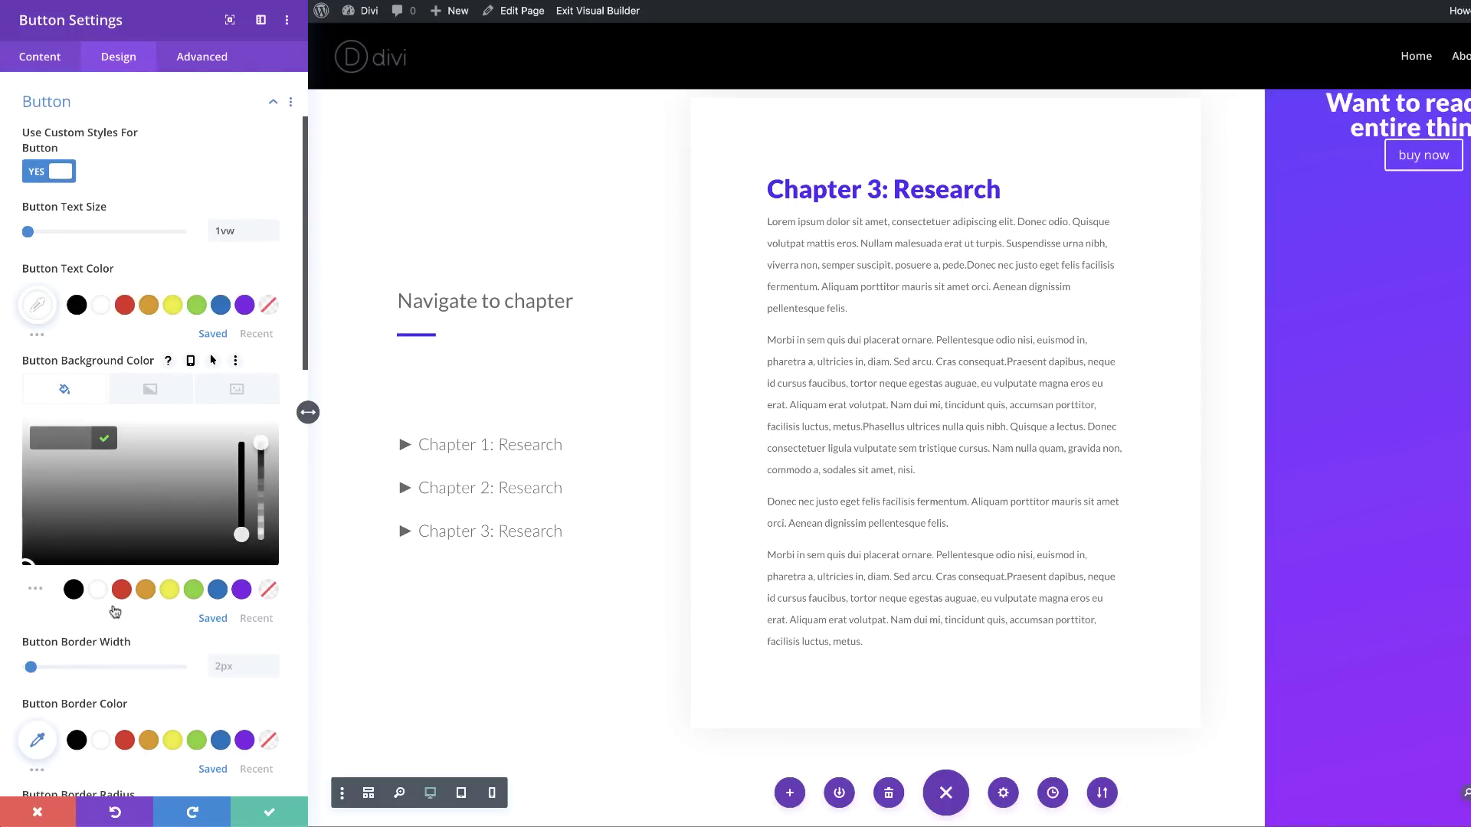
left_click(98, 590)
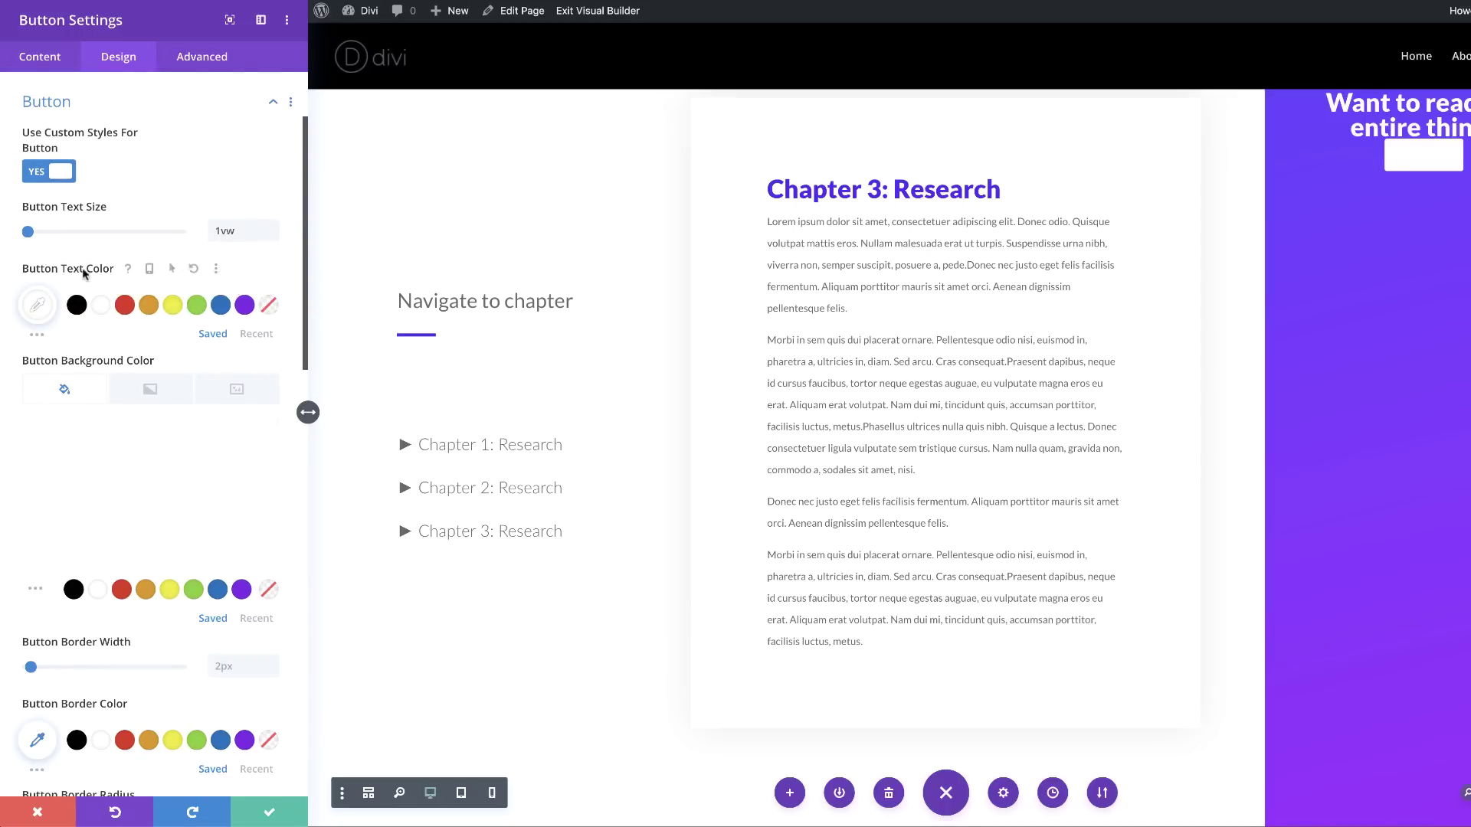
left_click(37, 305)
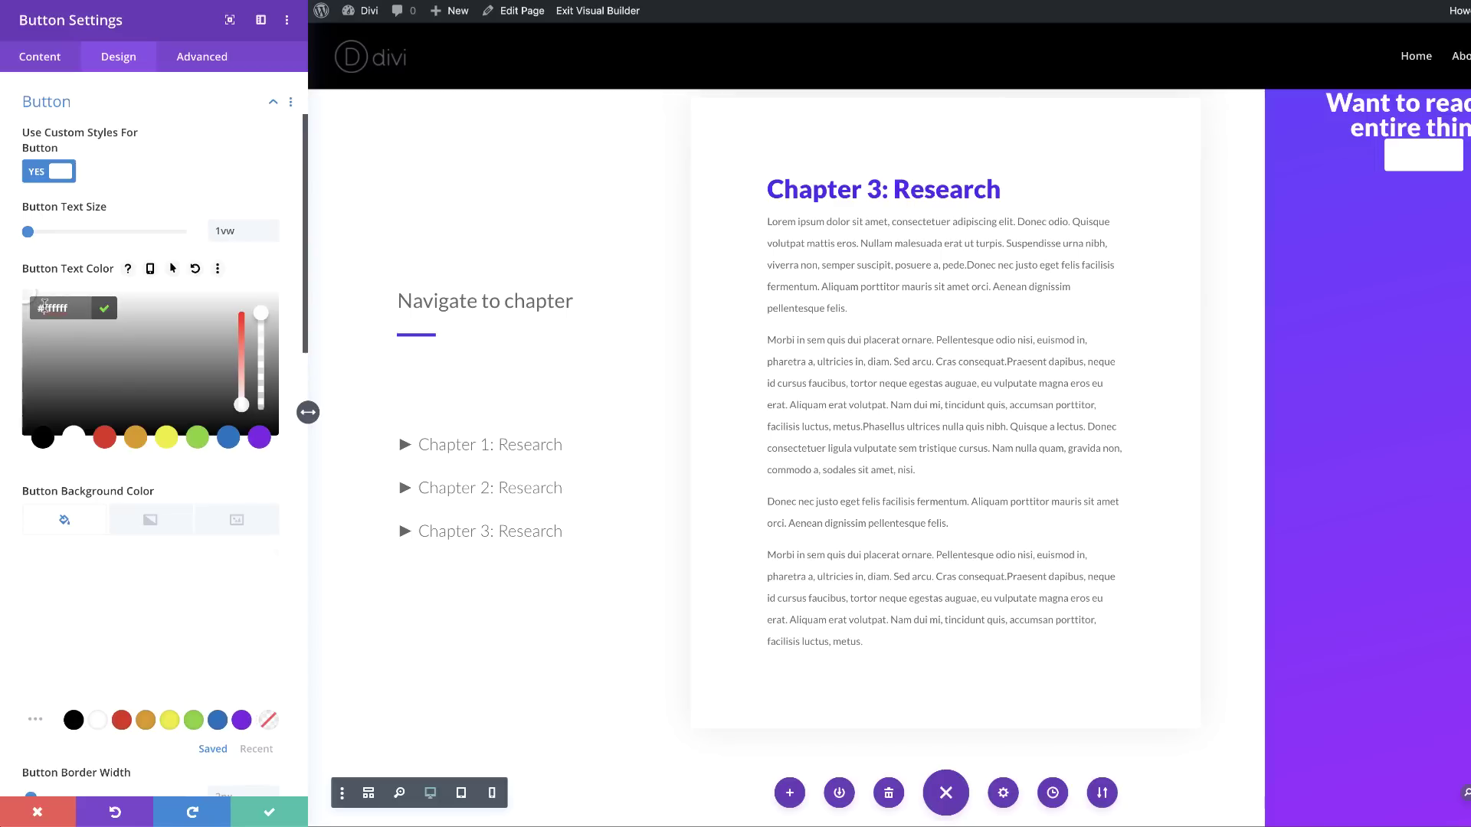
type("#5802ed")
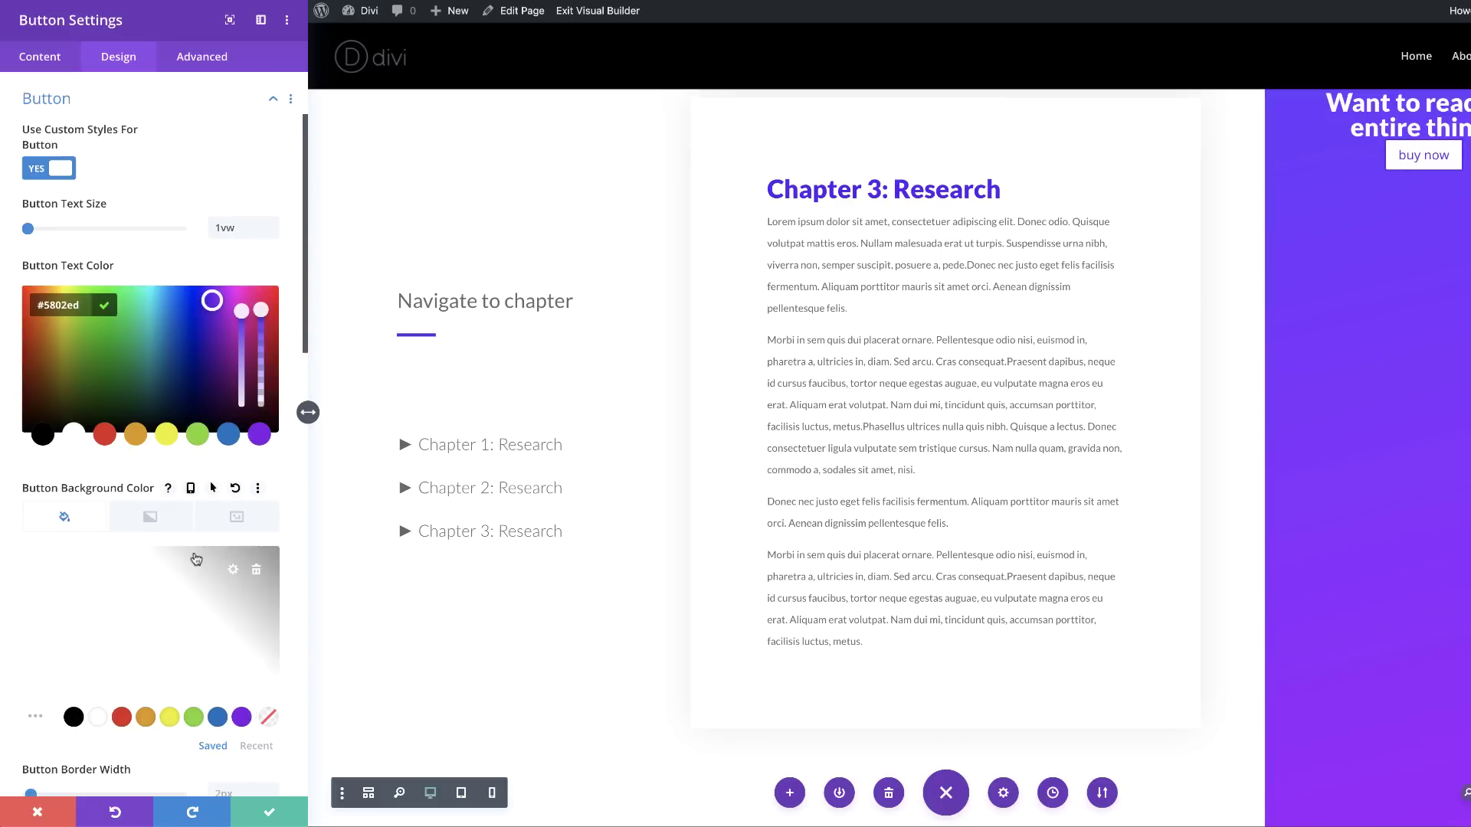
- Set the button's border width to 0px and its border radius to 10vw
scroll(196, 559, "down", 5)
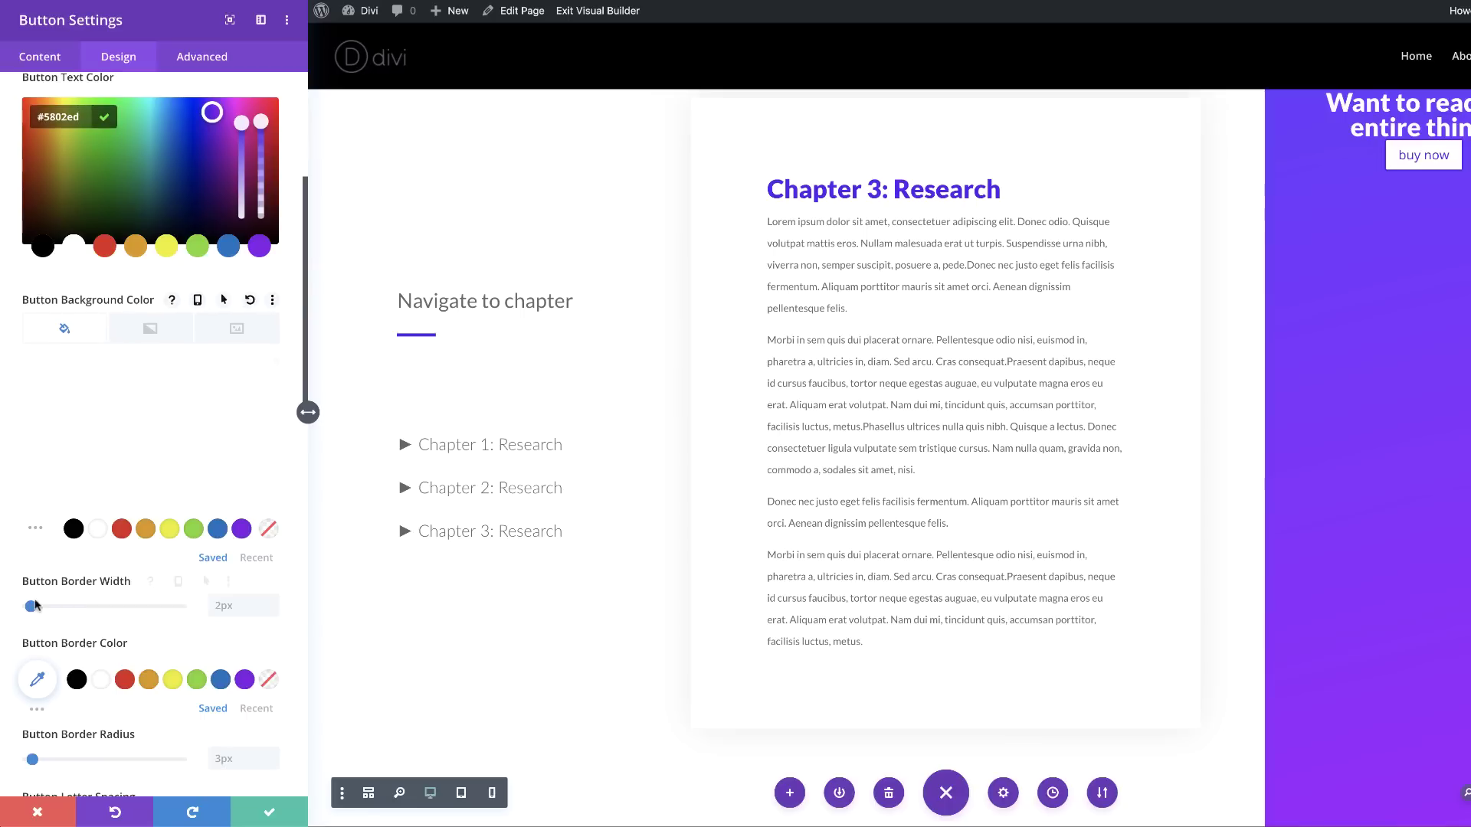
left_click_drag(35, 606, 12, 611)
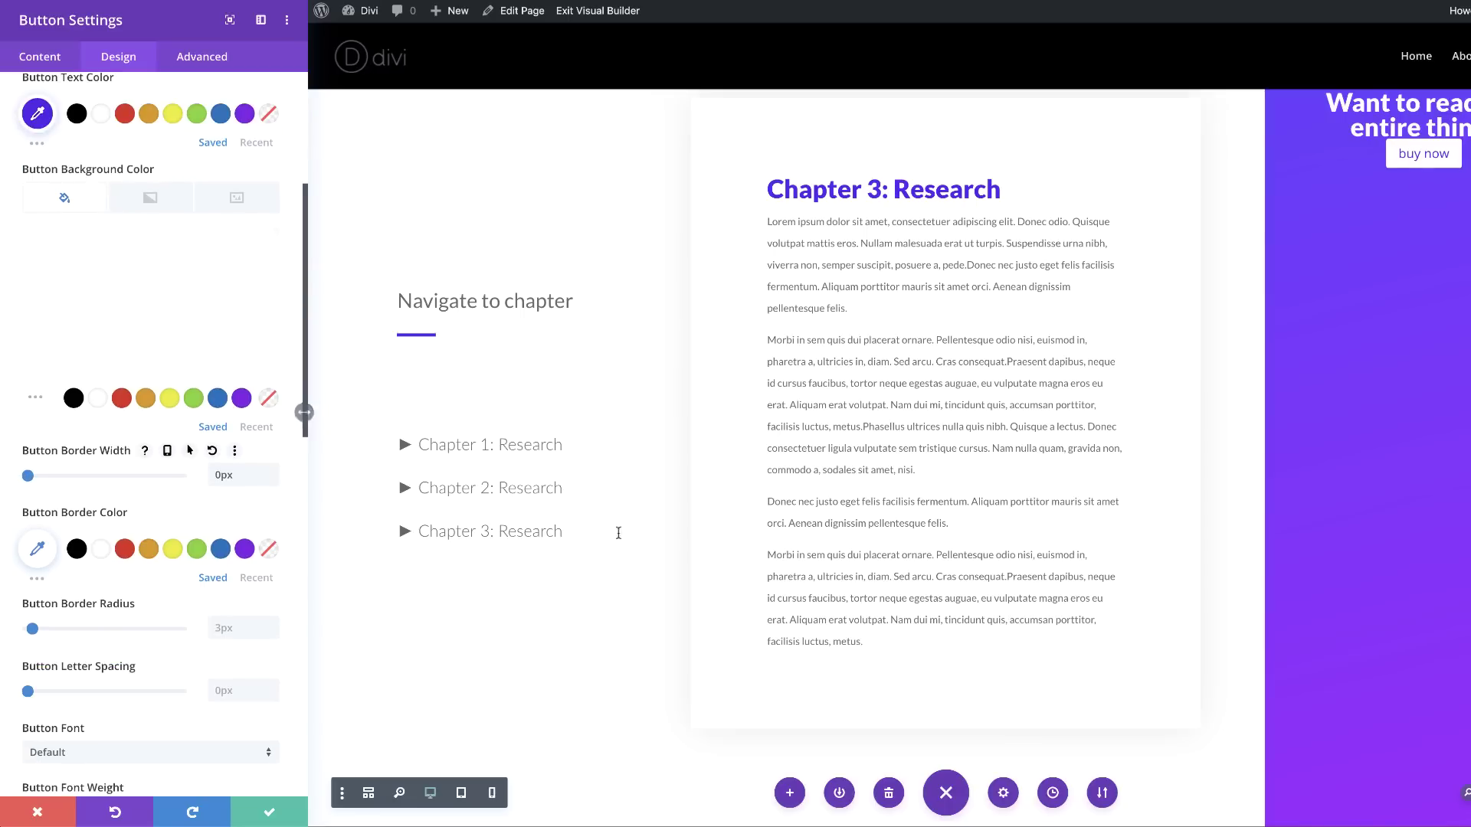
scroll(946, 515, "down", 2)
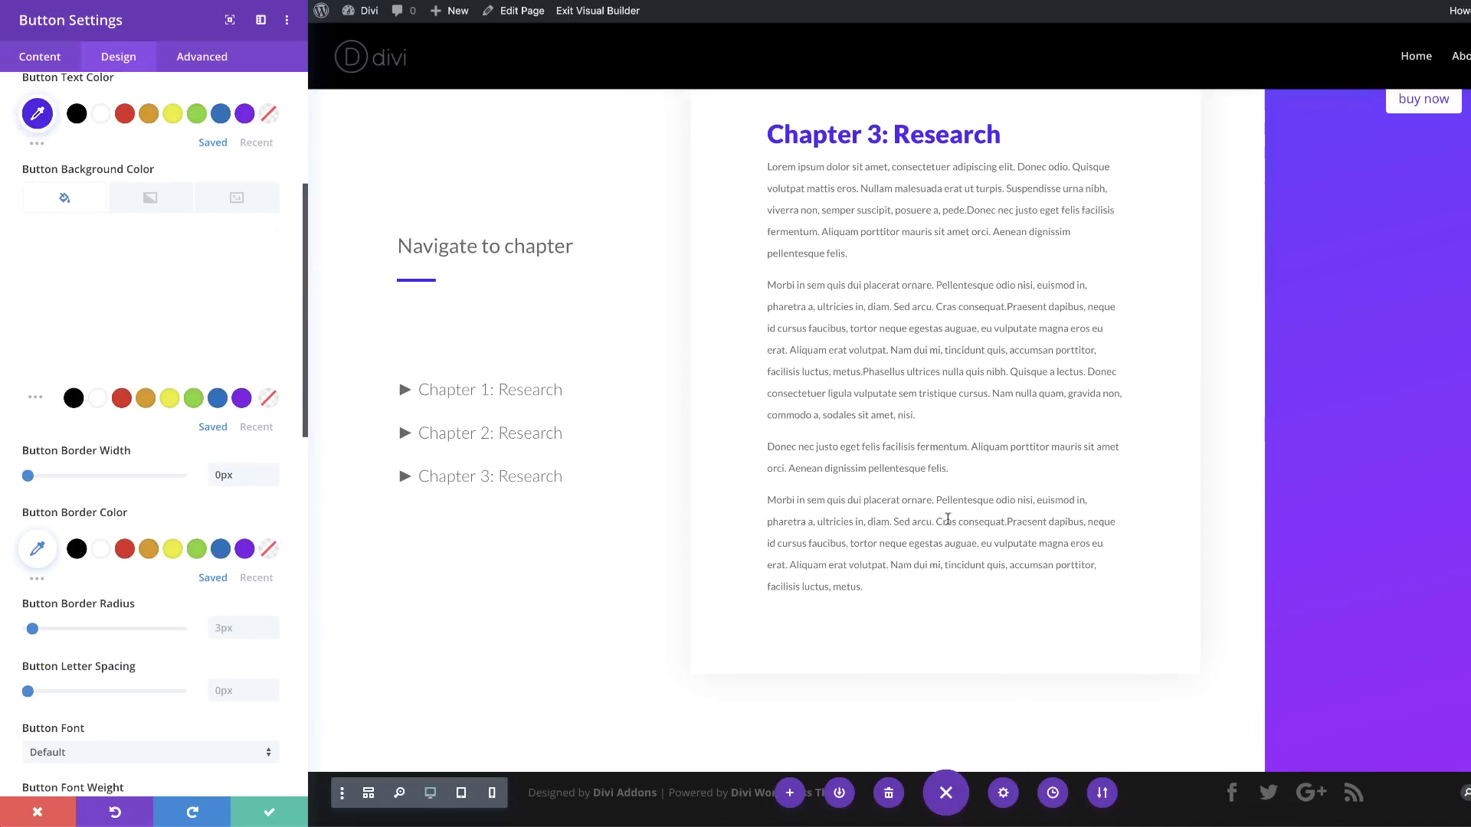
scroll(263, 542, "down", 5)
scroll(262, 544, "down", 3)
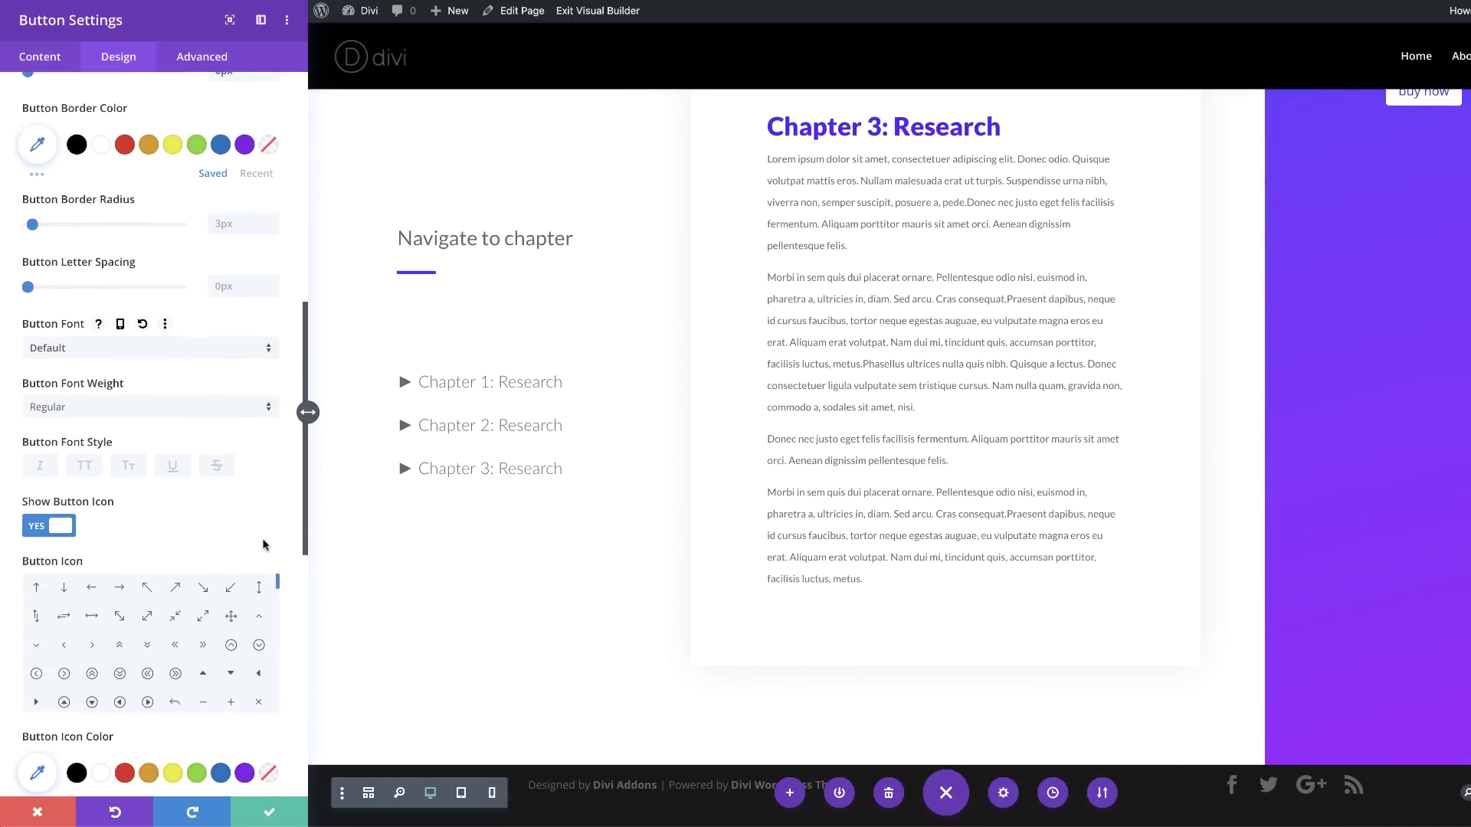
scroll(264, 520, "down", 1)
scroll(264, 519, "down", 1)
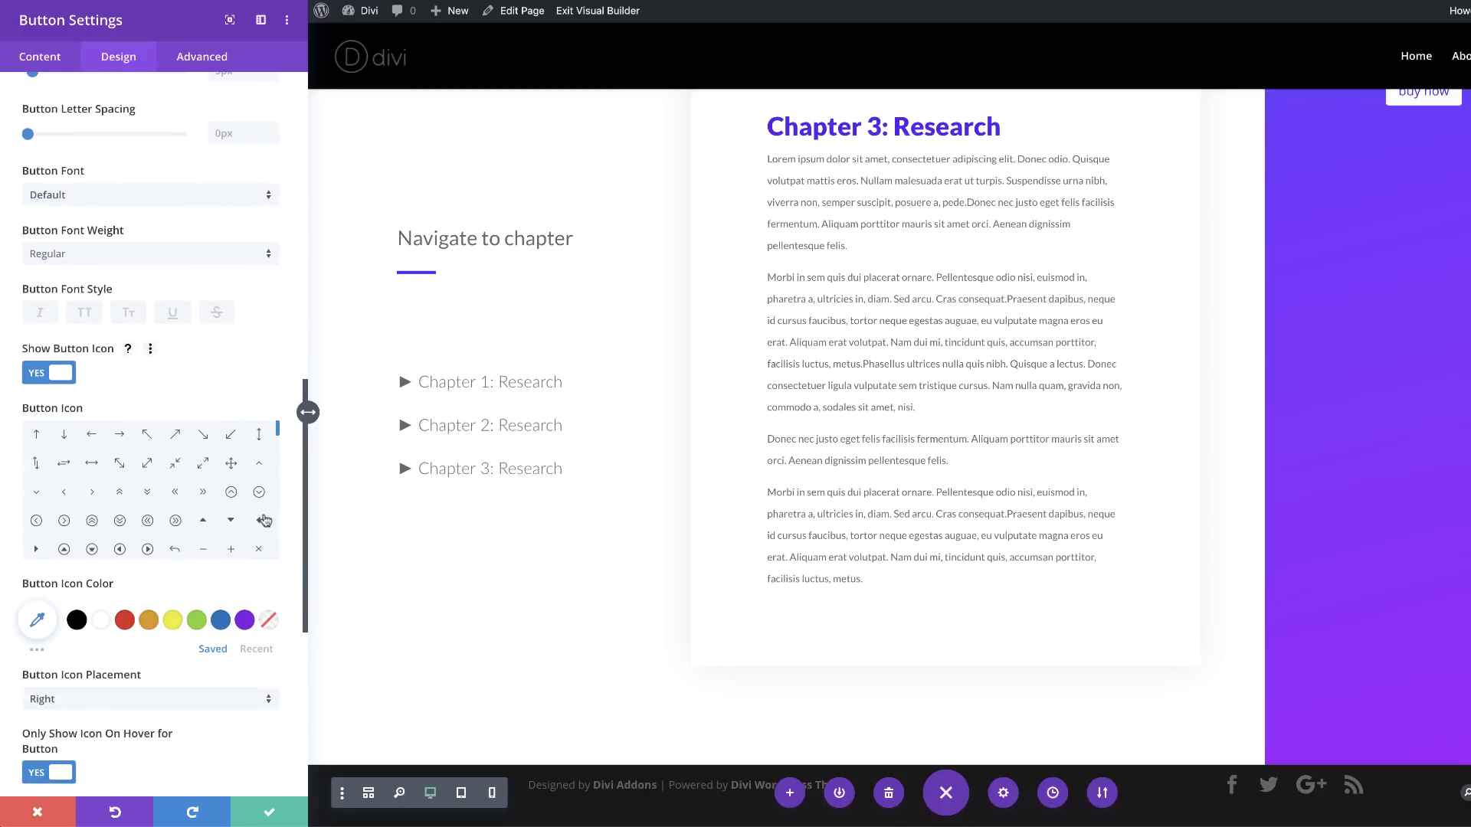
scroll(266, 521, "up", 5)
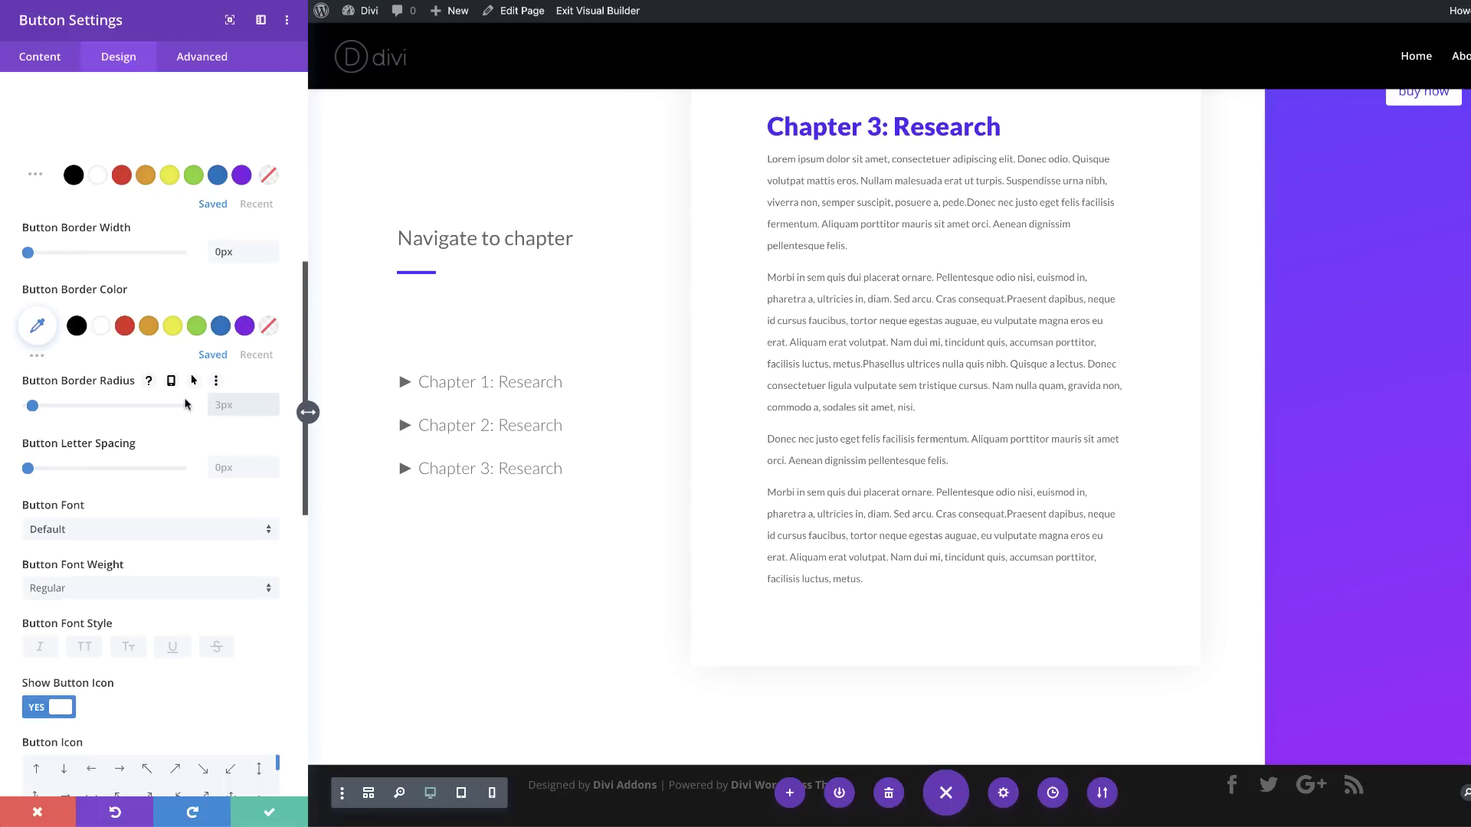
type("vw")
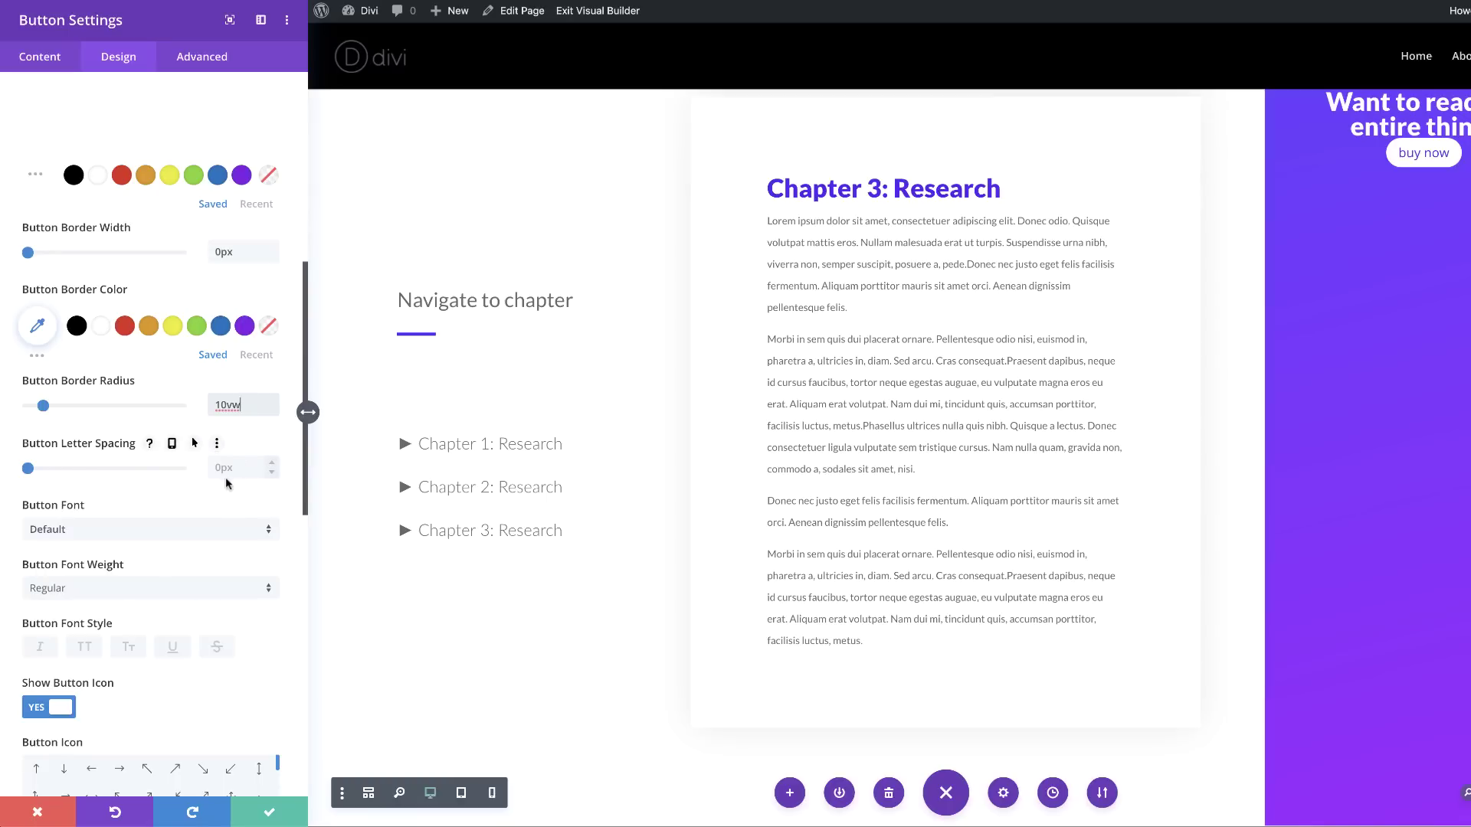
- Set the button font weight to Ultra Bold and apply the uppercase font style
left_click(187, 591)
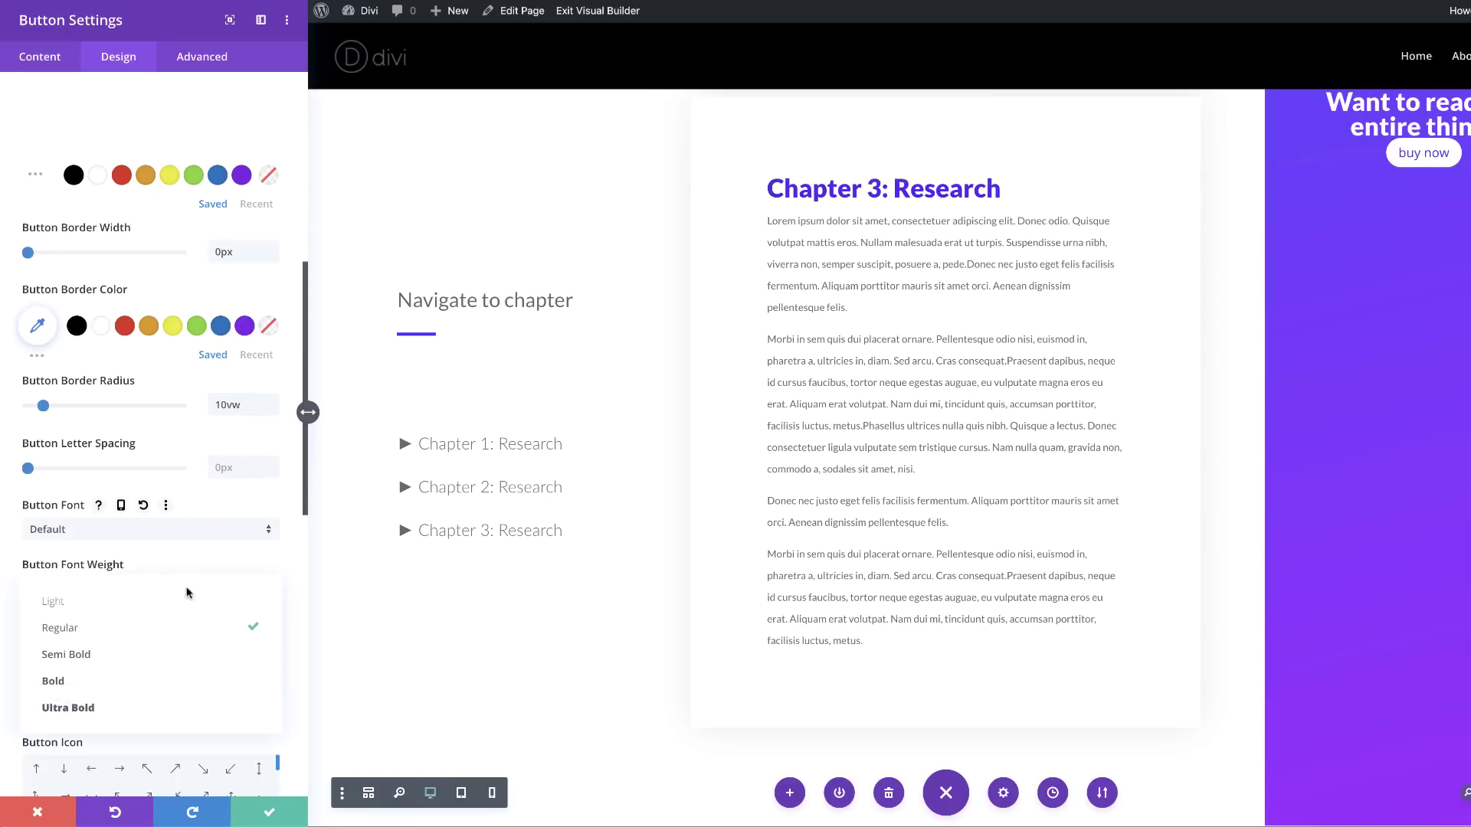
left_click(156, 708)
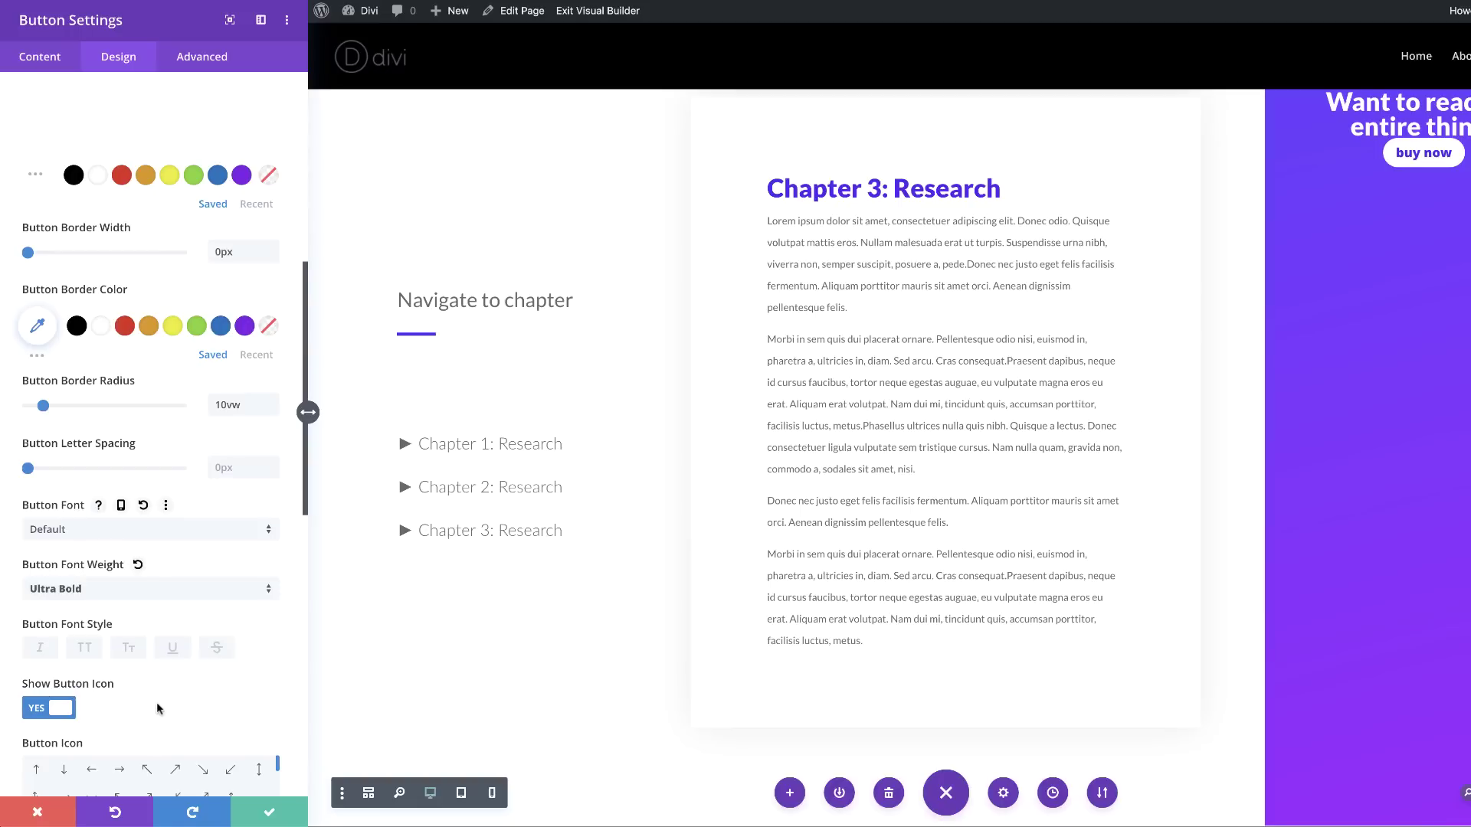
left_click(84, 648)
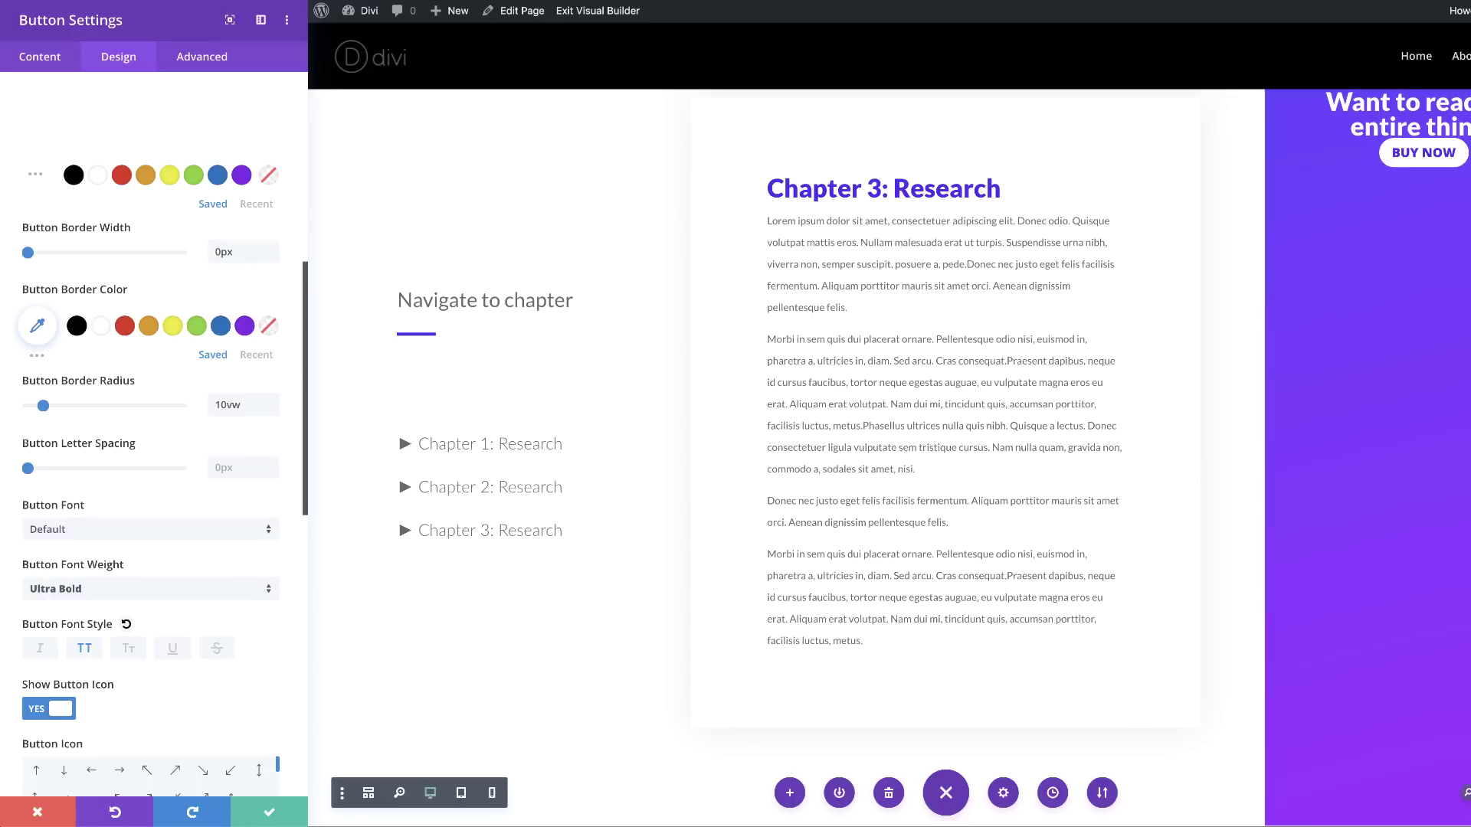
- Give the buy now button a top margin of 2vw
scroll(221, 677, "down", 8)
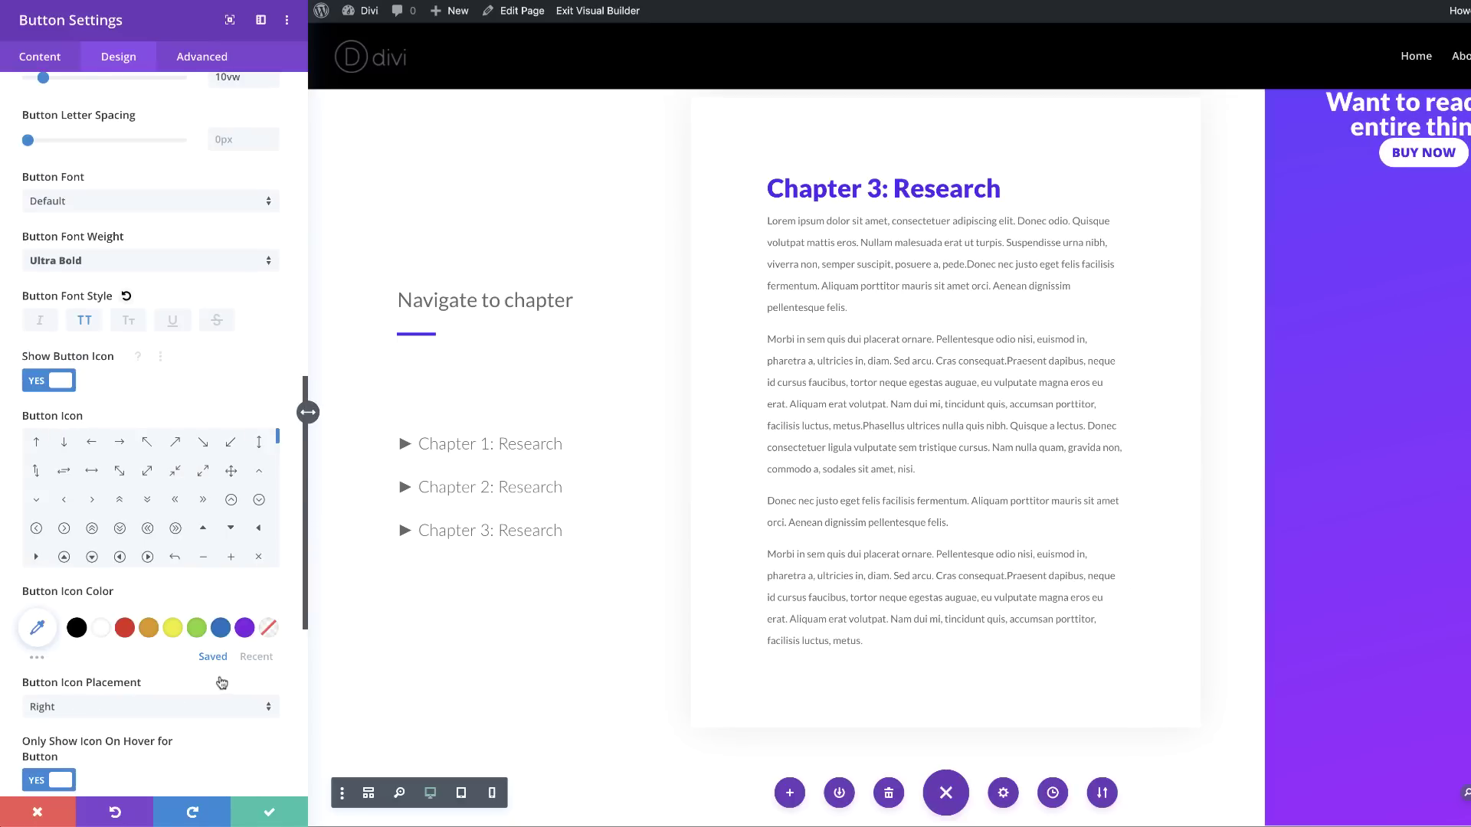
scroll(218, 682, "down", 2)
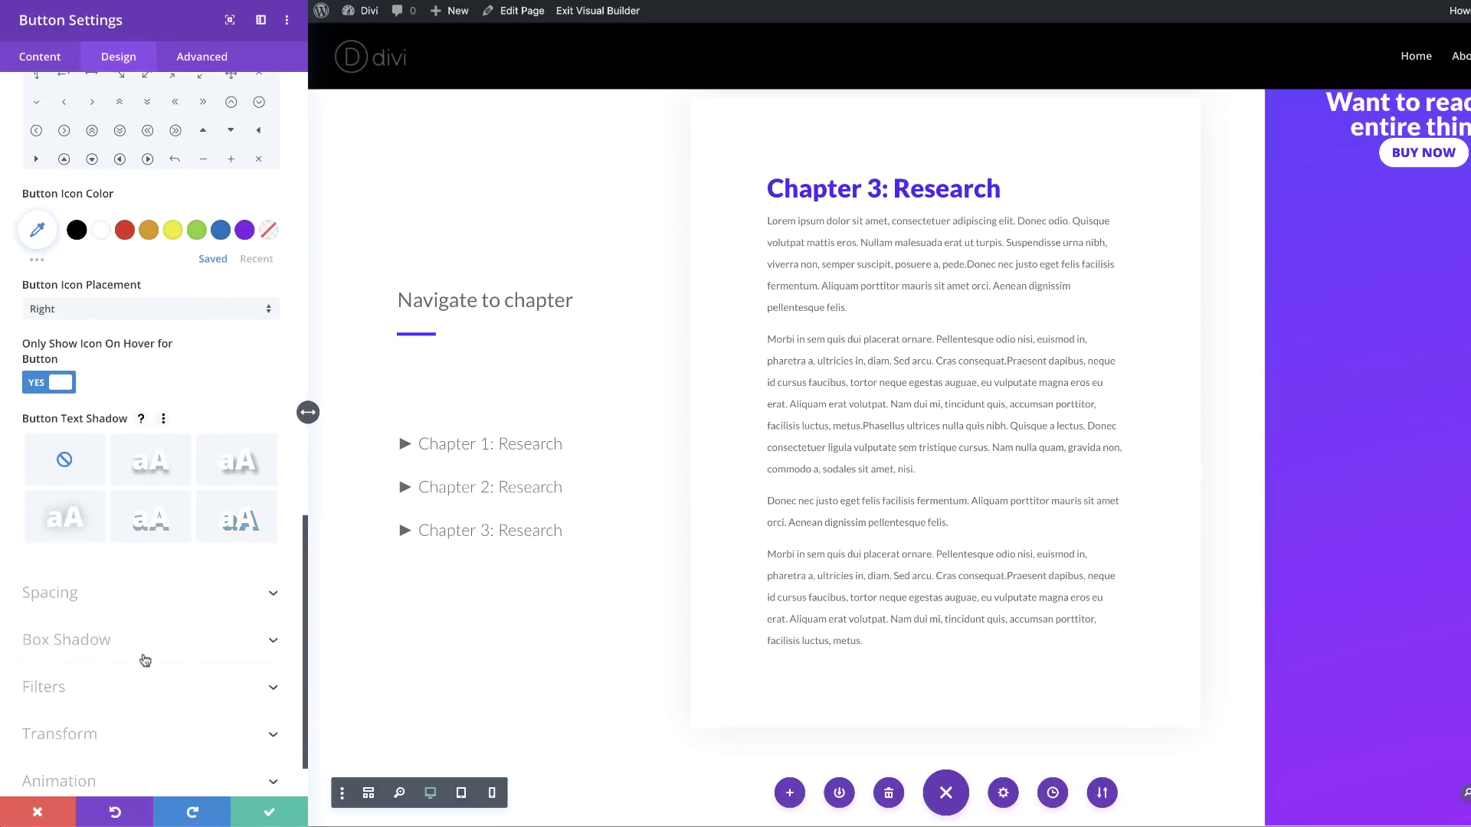
left_click(117, 602)
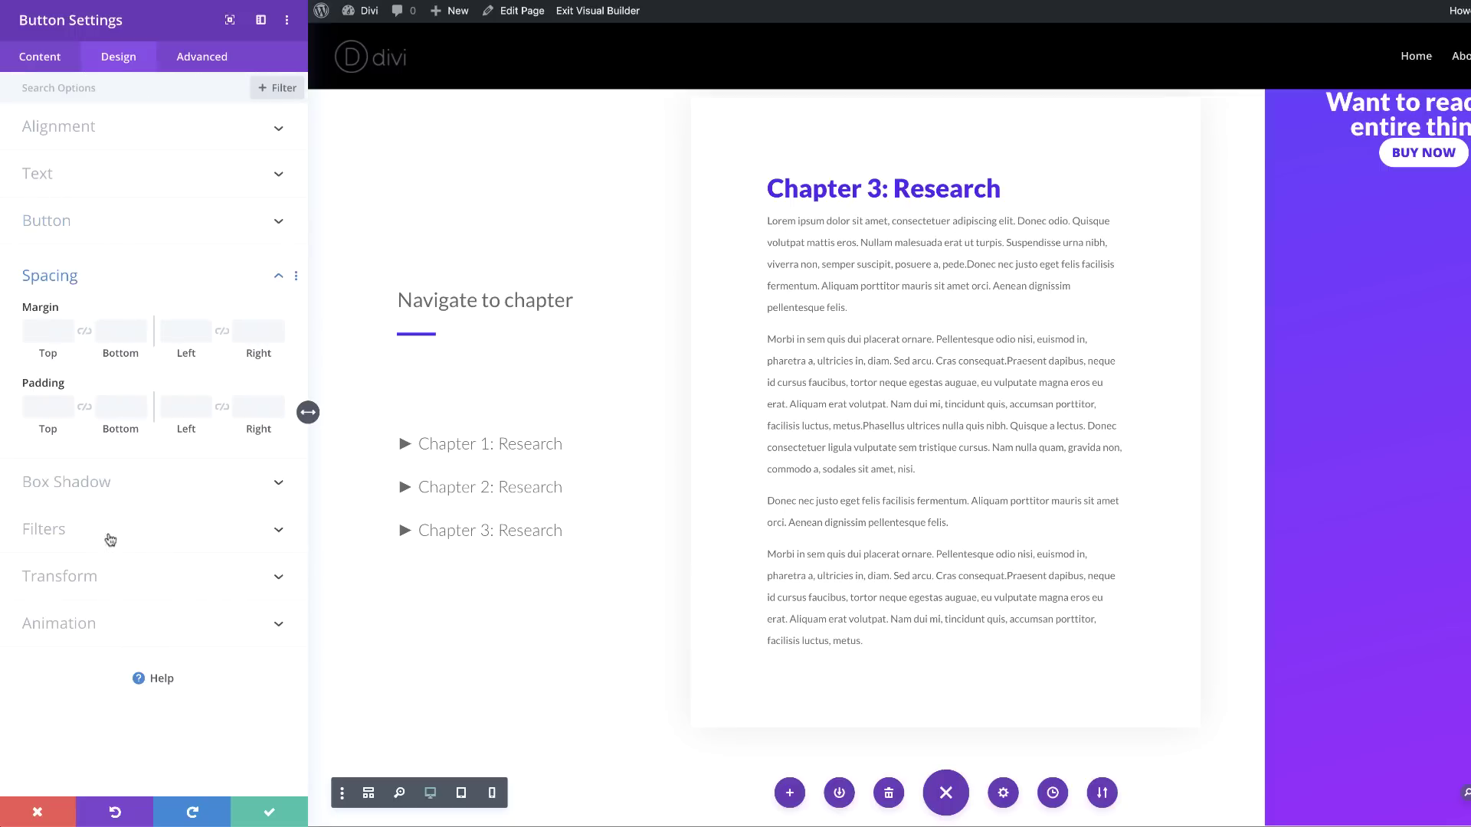
left_click(48, 331)
type("2vw")
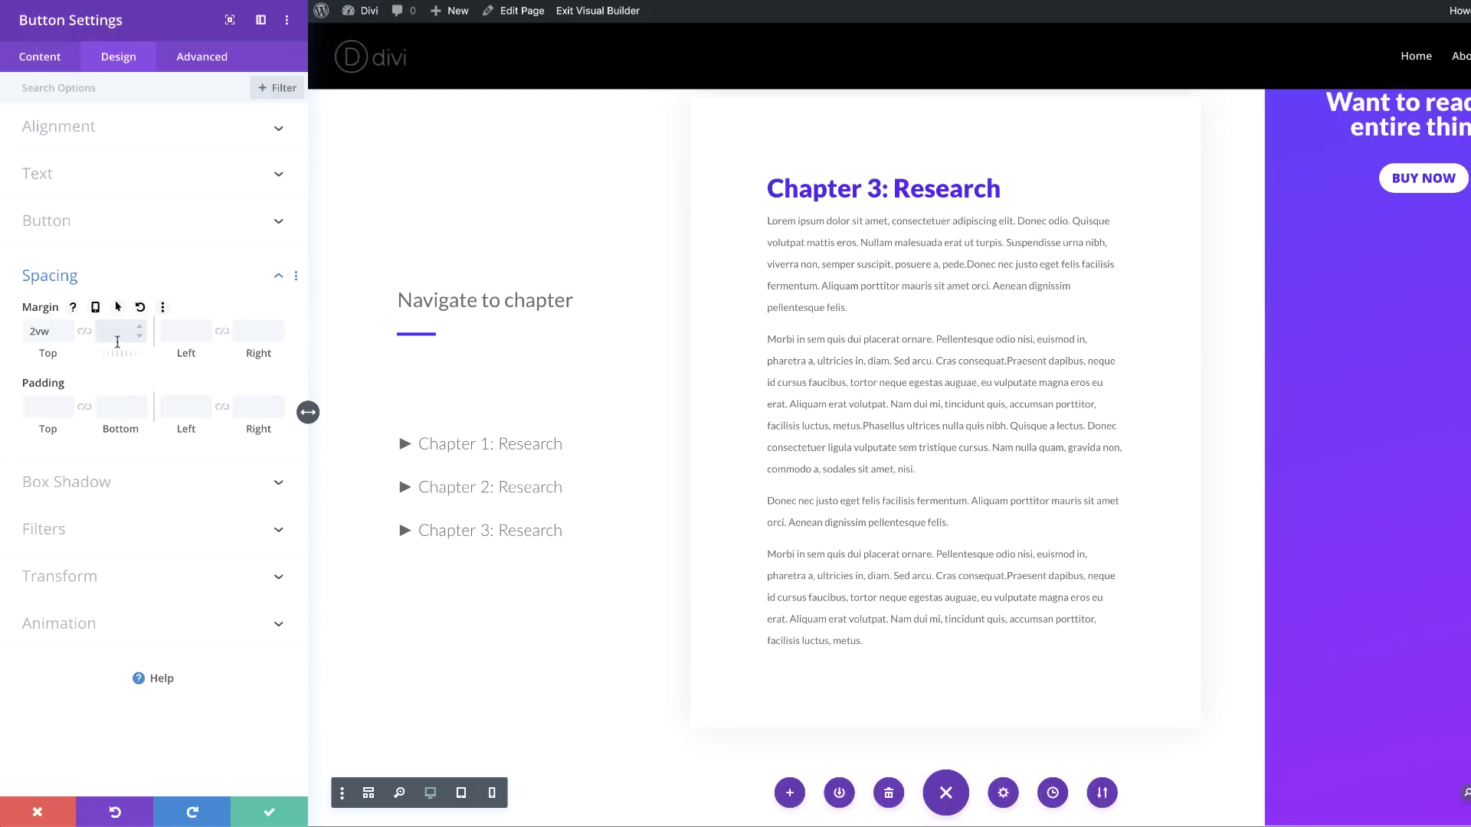
- Apply 1vw of linked top and bottom padding to the button and link its left and right padding
left_click(32, 406)
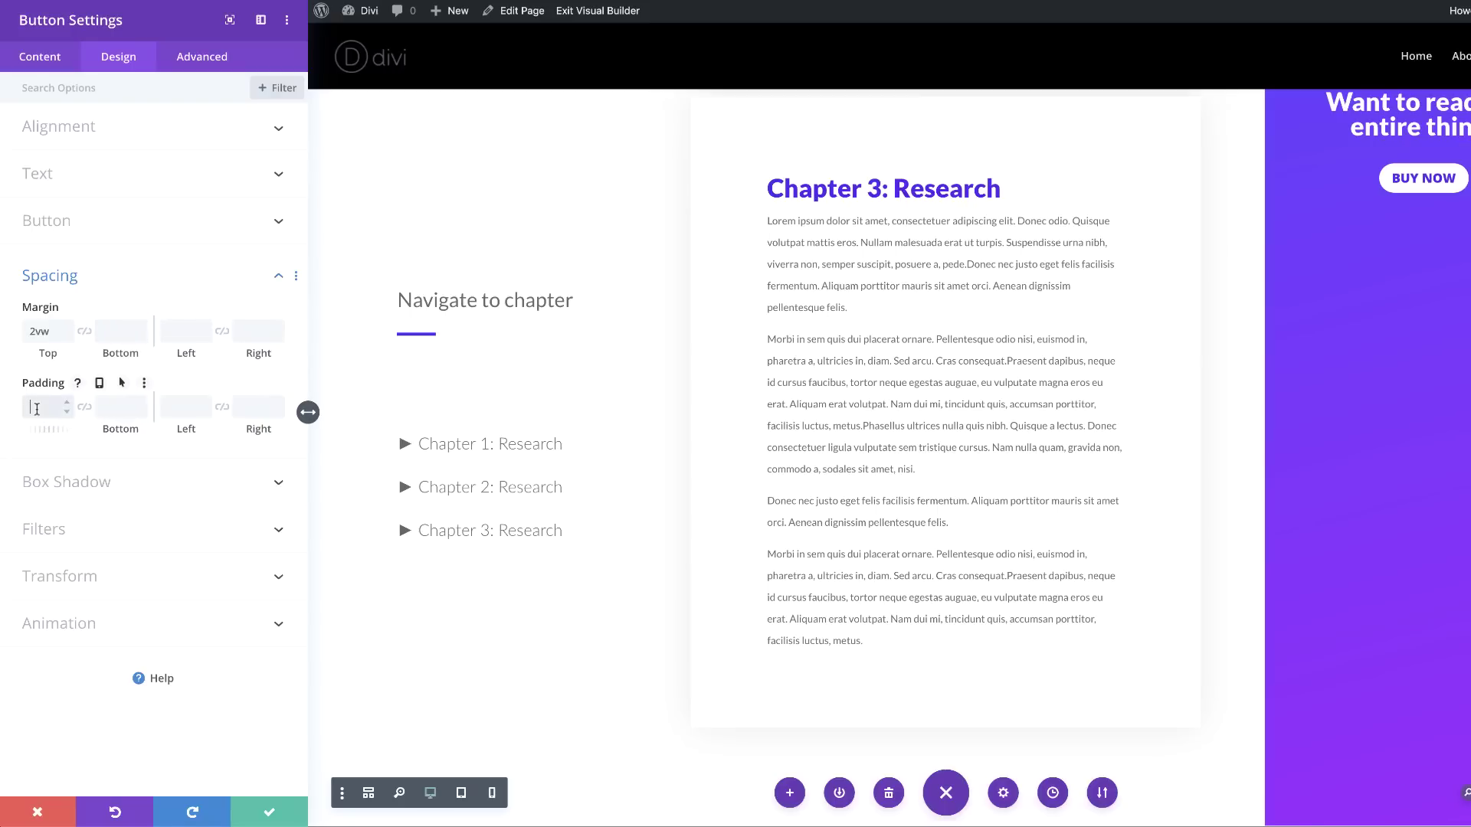
type("1vw")
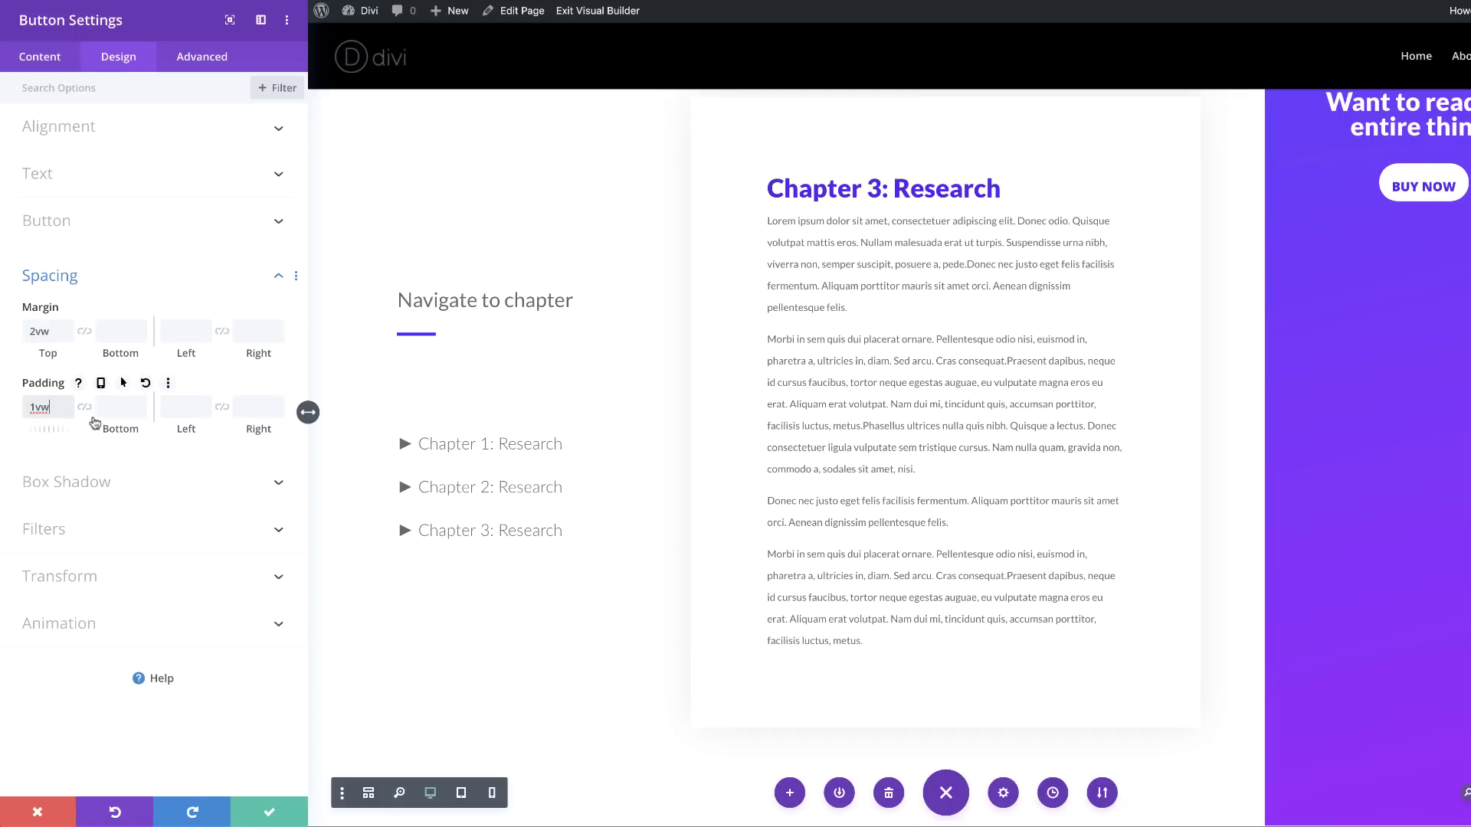
left_click(85, 409)
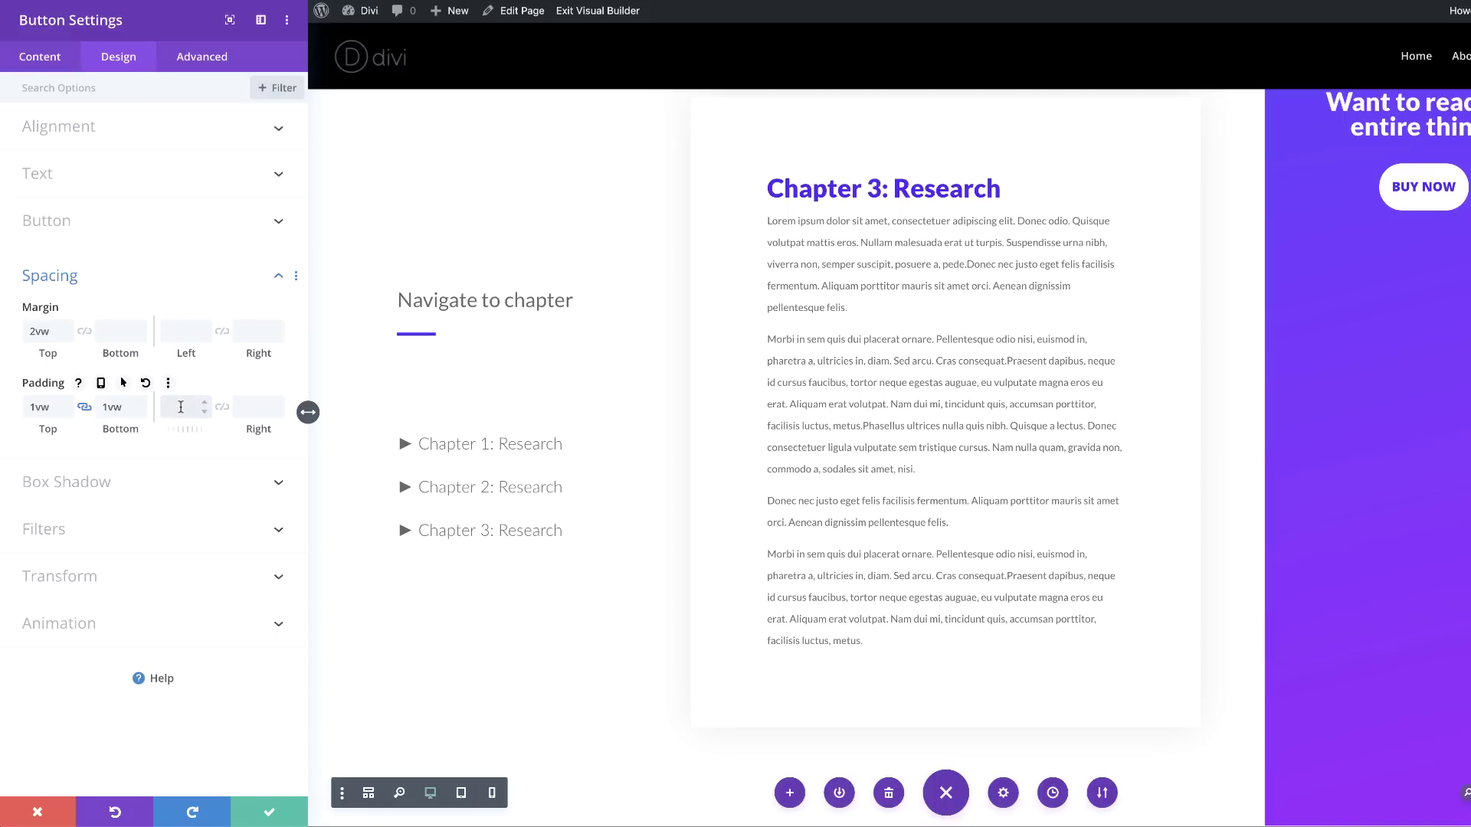
left_click(221, 407)
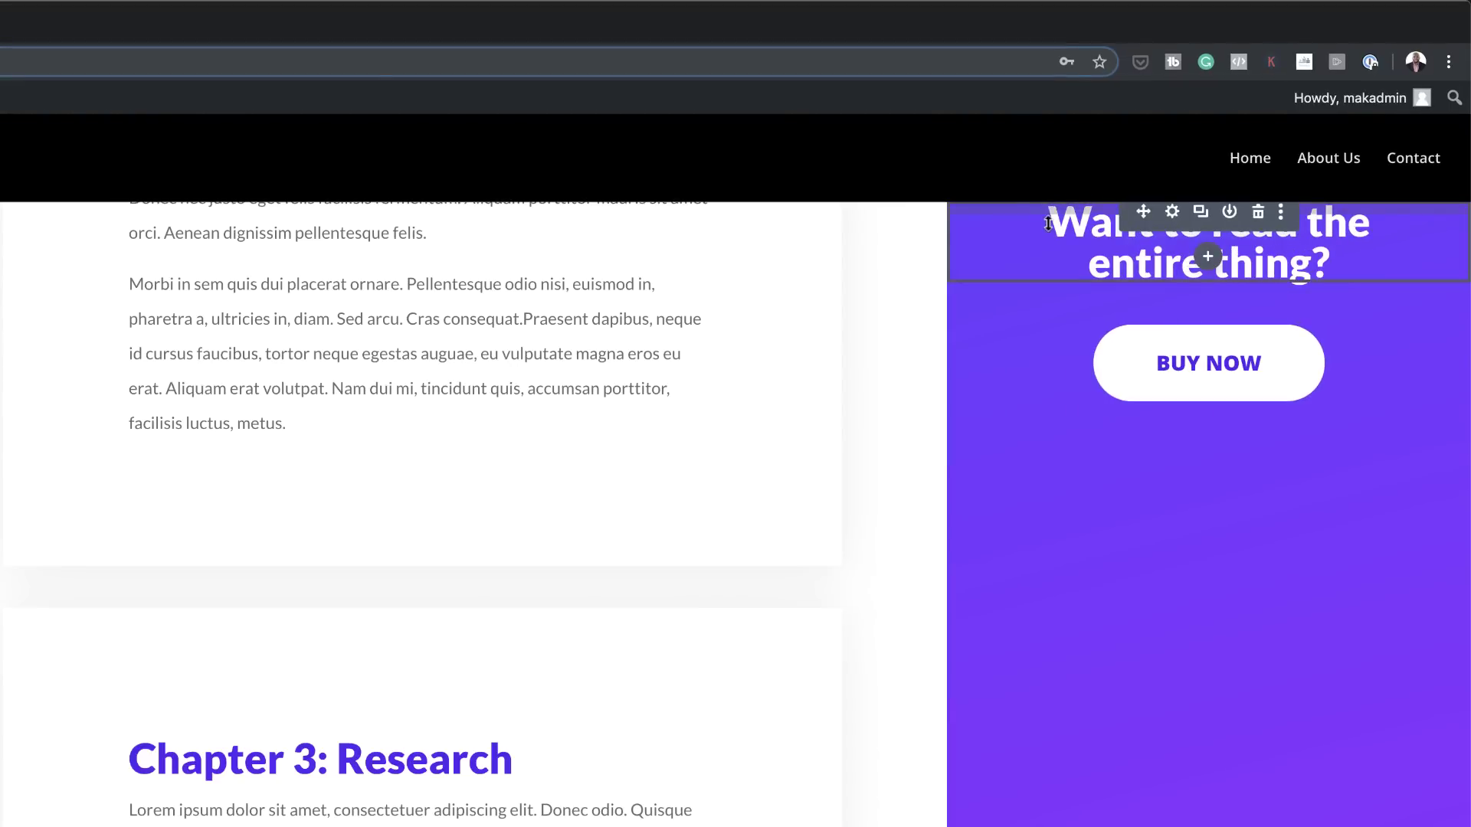
- Shift the "Want to read the entire thing?" text and buy now button down to the vertical middle of the gradient column
mouse_move(1048, 223)
left_mouse_down()
mouse_move(1071, 793)
mouse_move(1066, 655)
left_mouse_up()
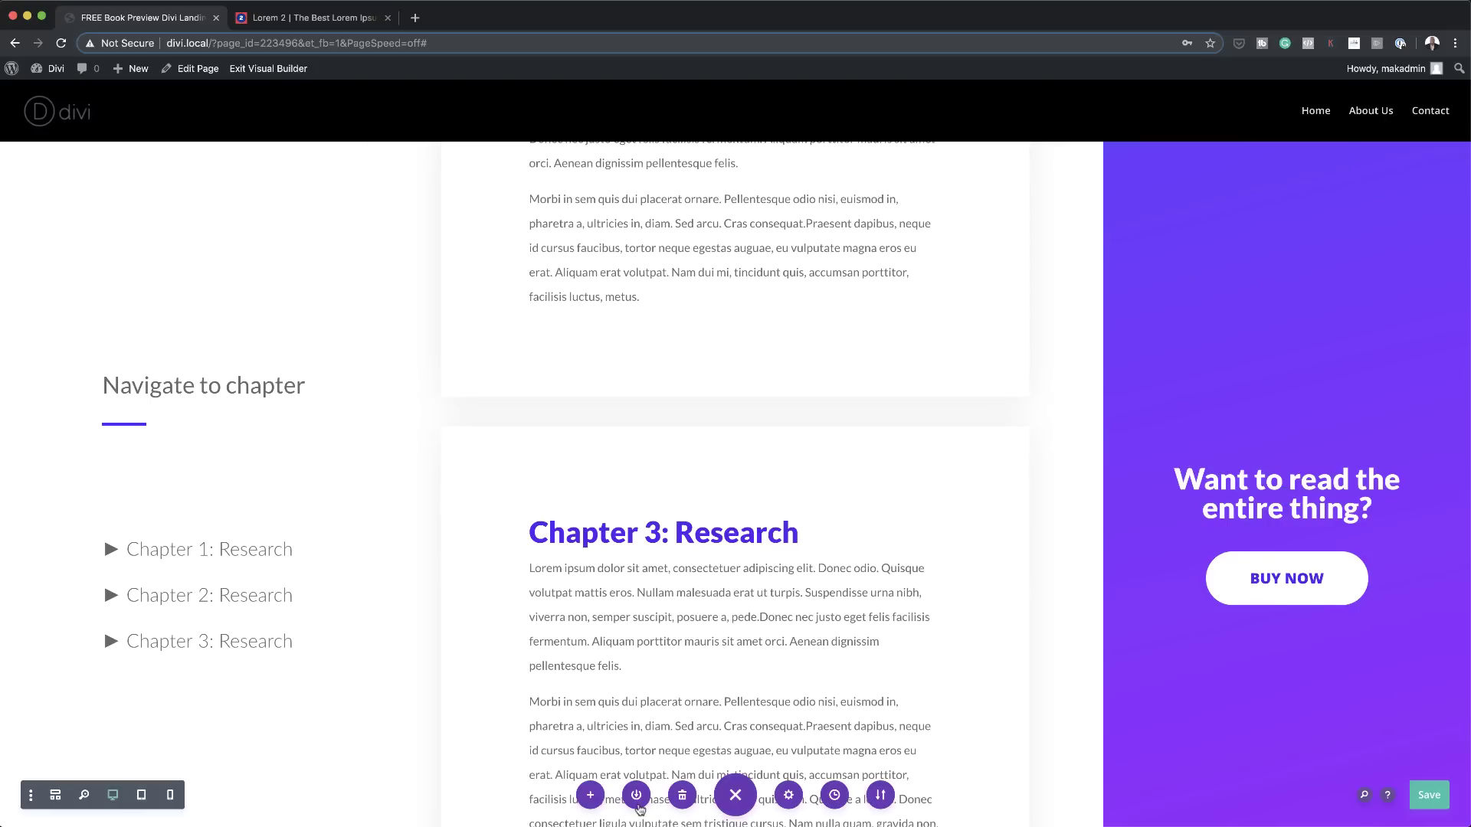
- Add page-level custom CSS giving #style-scrollbar a 1.1vw width, #f1f1f1 track background and #333333 thumb background, and save the page settings
left_click(788, 796)
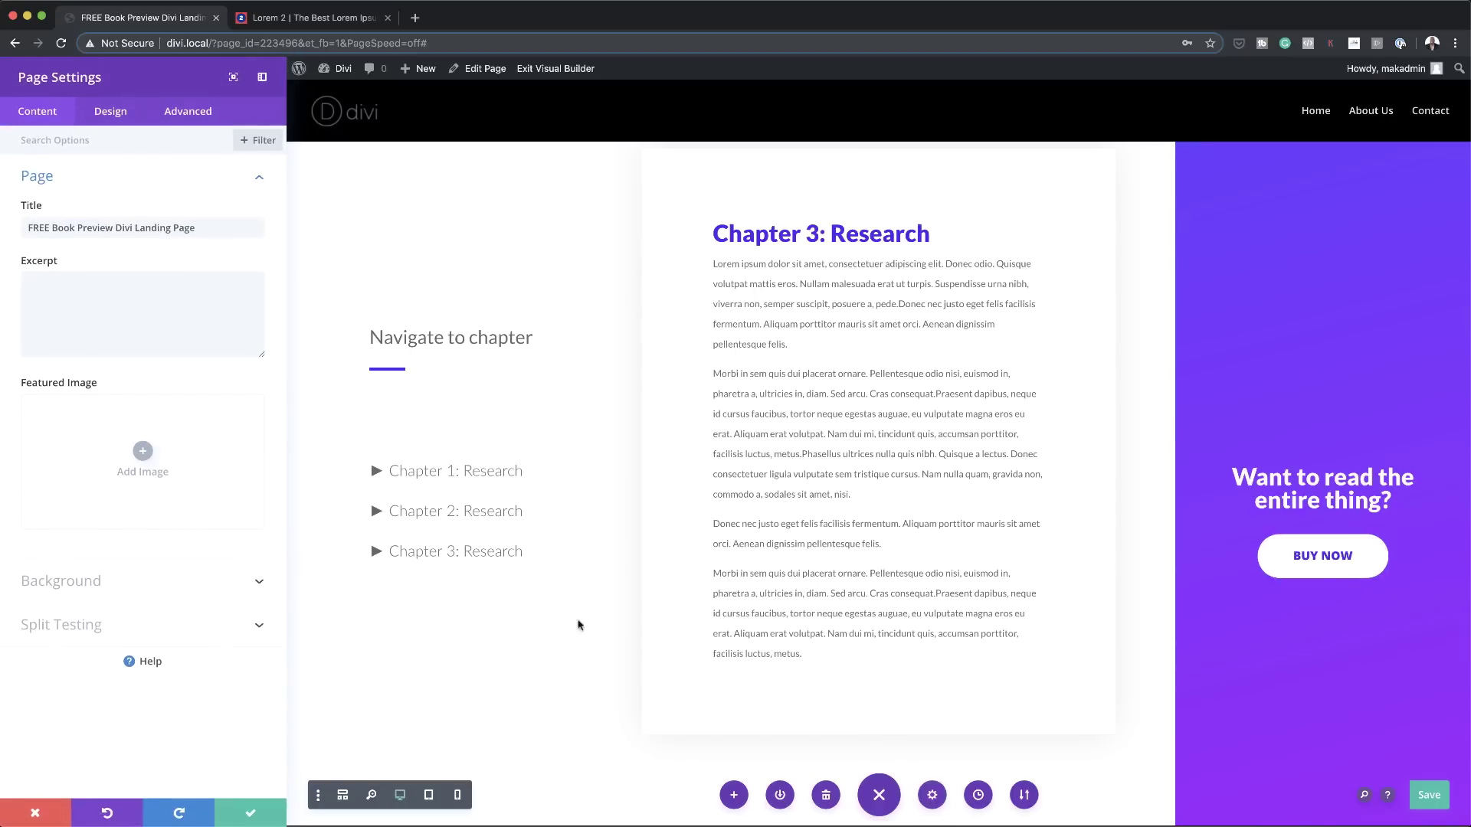
left_click(215, 114)
left_click(89, 178)
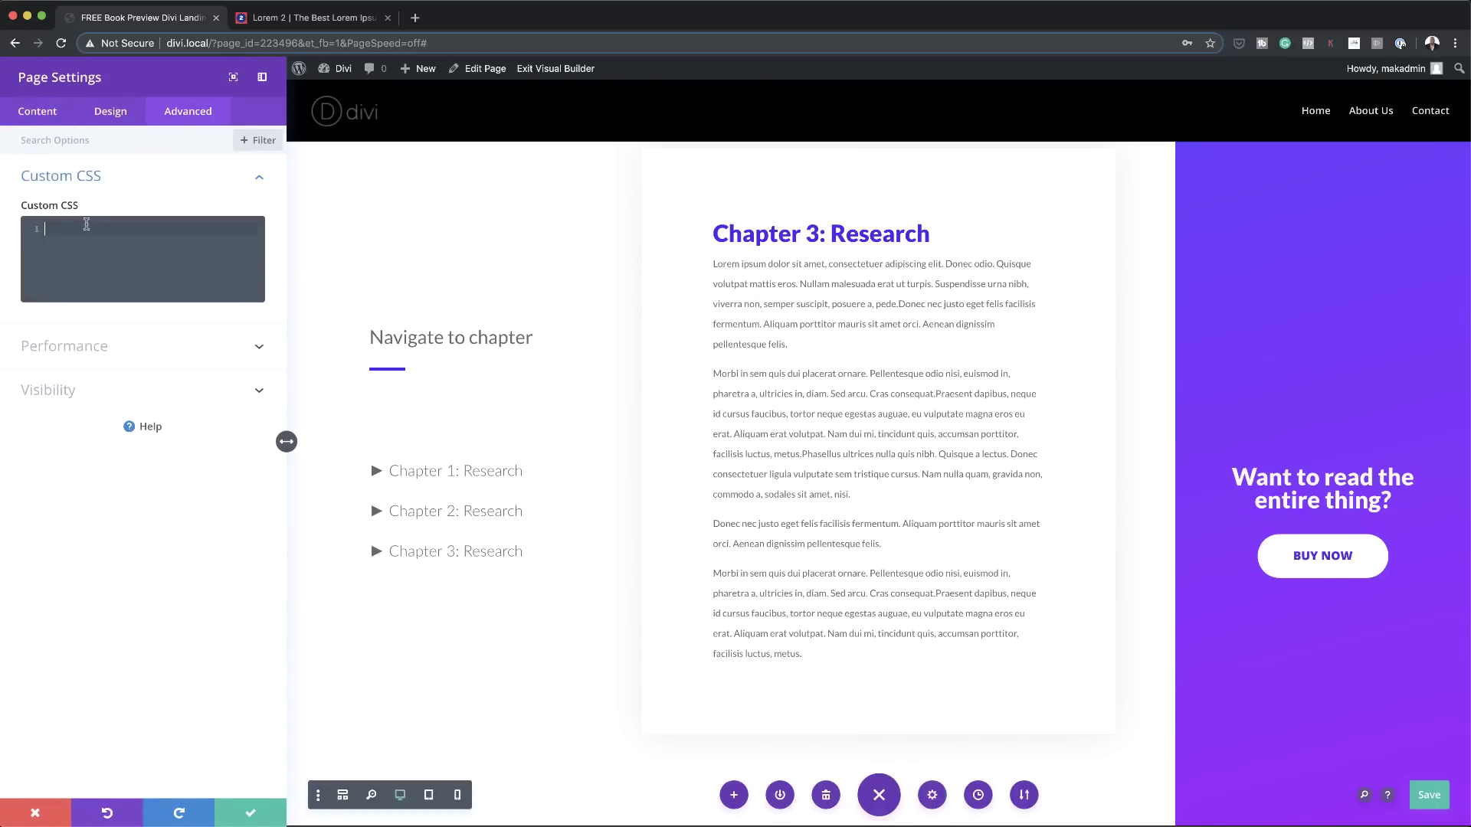
type("#style-scrollbar::-webkit-scrollbar { width: 1.1vw; } #style-scrollbar::-webkit-scrollbar-track { background: #f1f1f1; } #style-scrollbar::-webkit-scrollbar-thumb { background: #333333; }")
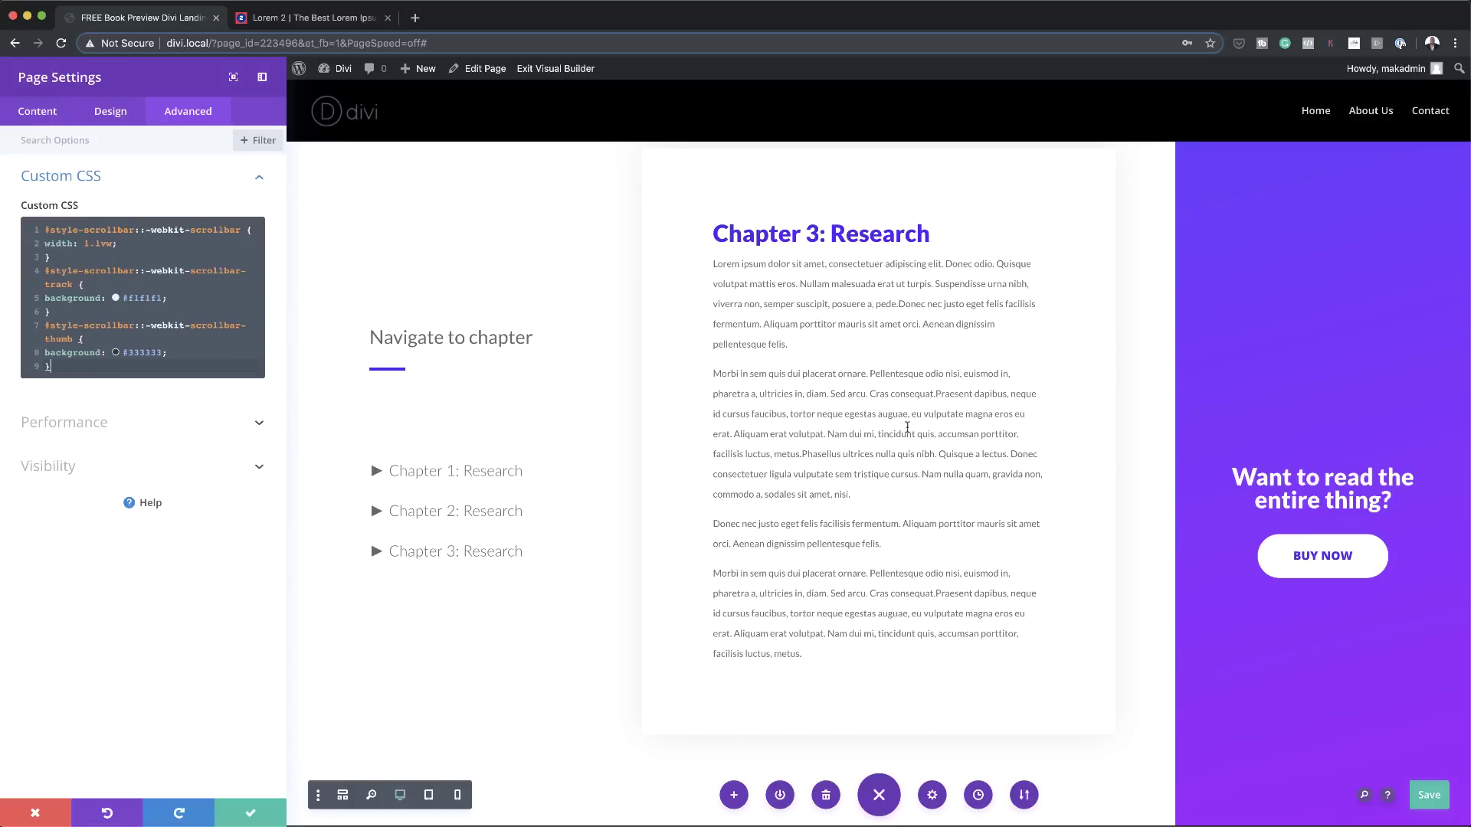
scroll(944, 434, "up", 3)
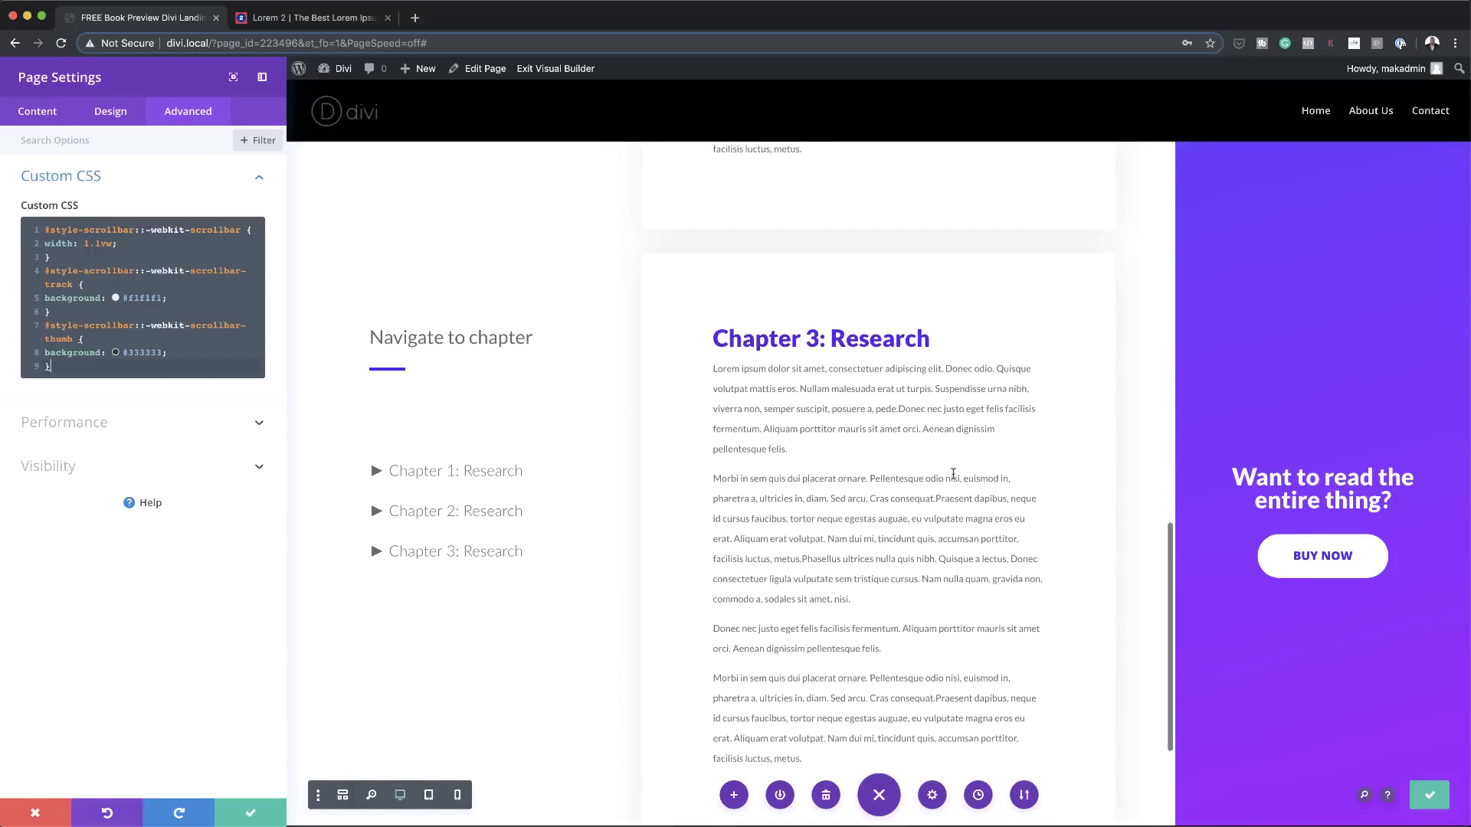
scroll(954, 474, "up", 4)
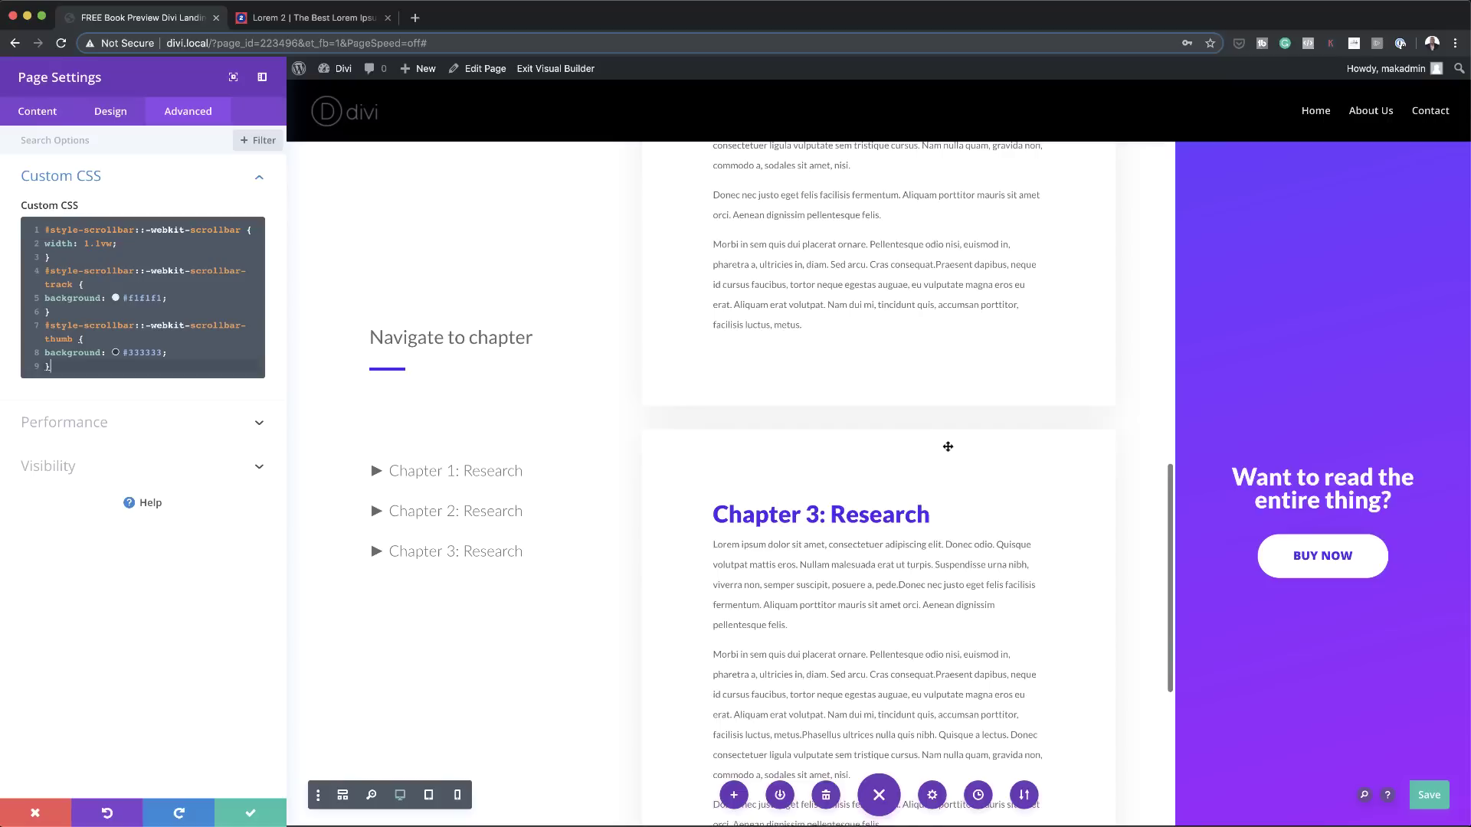
left_click(250, 819)
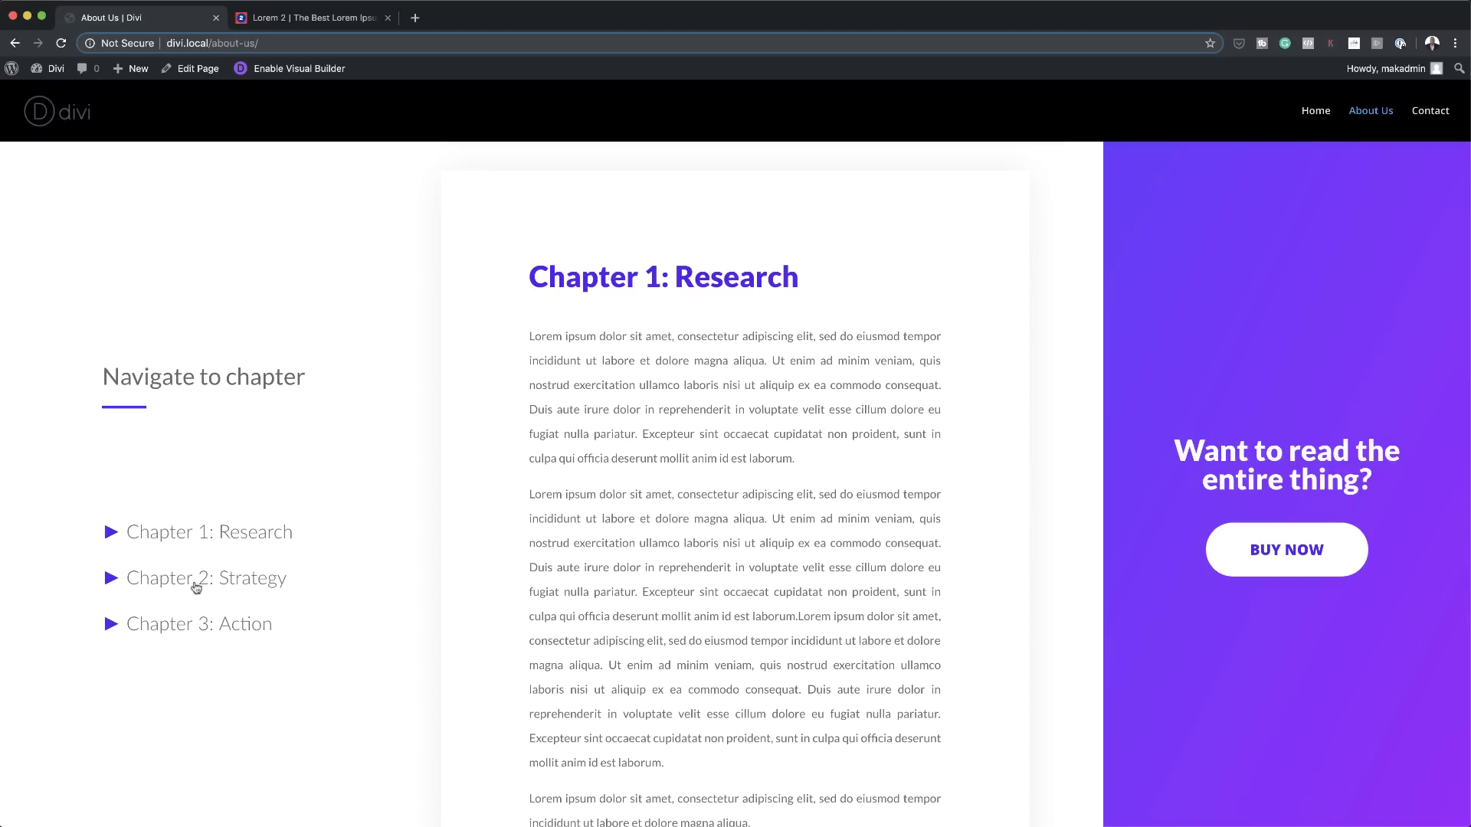
- Examine how the chapter column scrolls between the fixed side columns on the live About Us page
scroll(1004, 472, "down", 3)
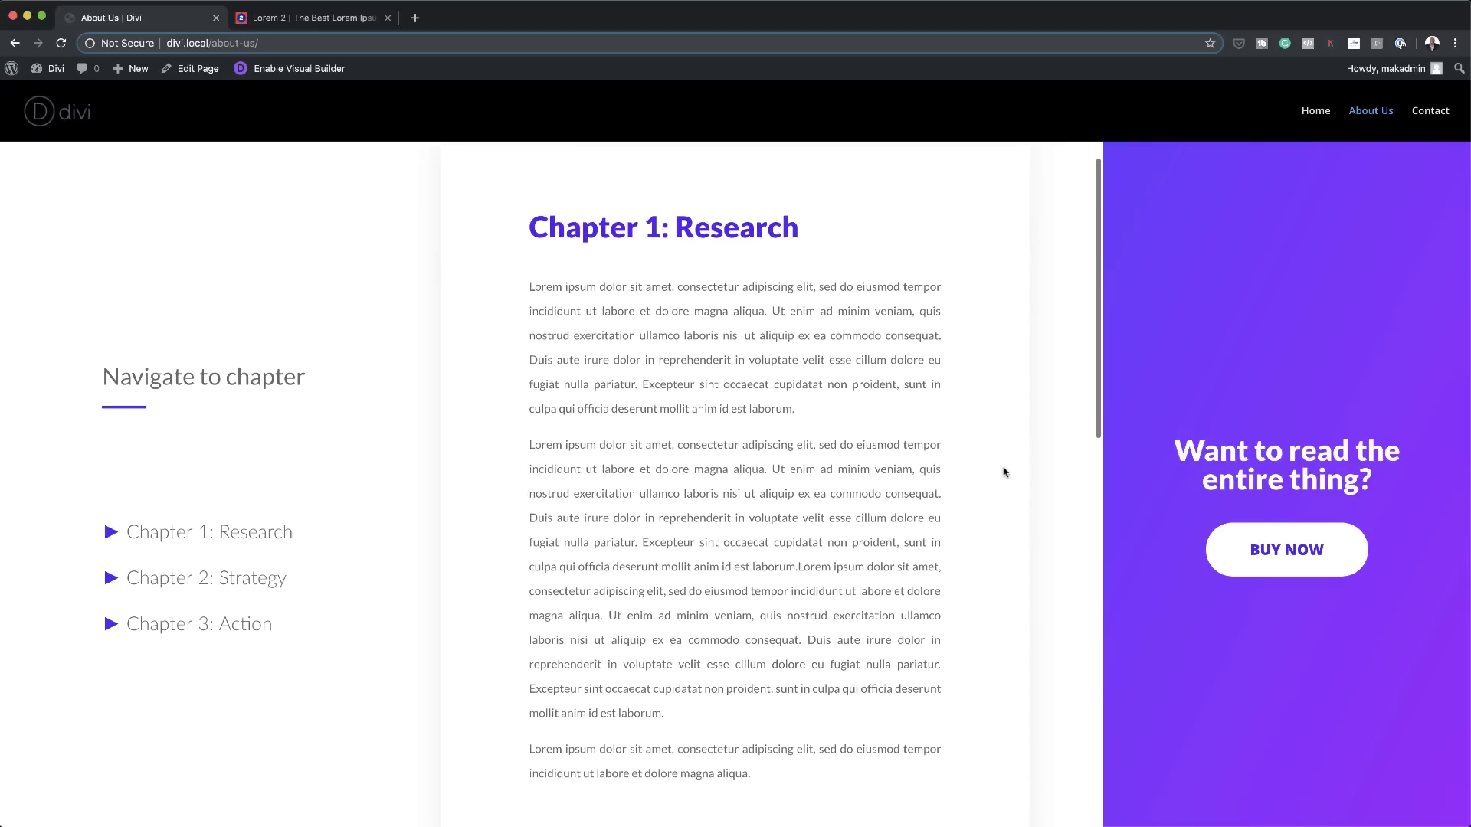
scroll(1005, 472, "down", 3)
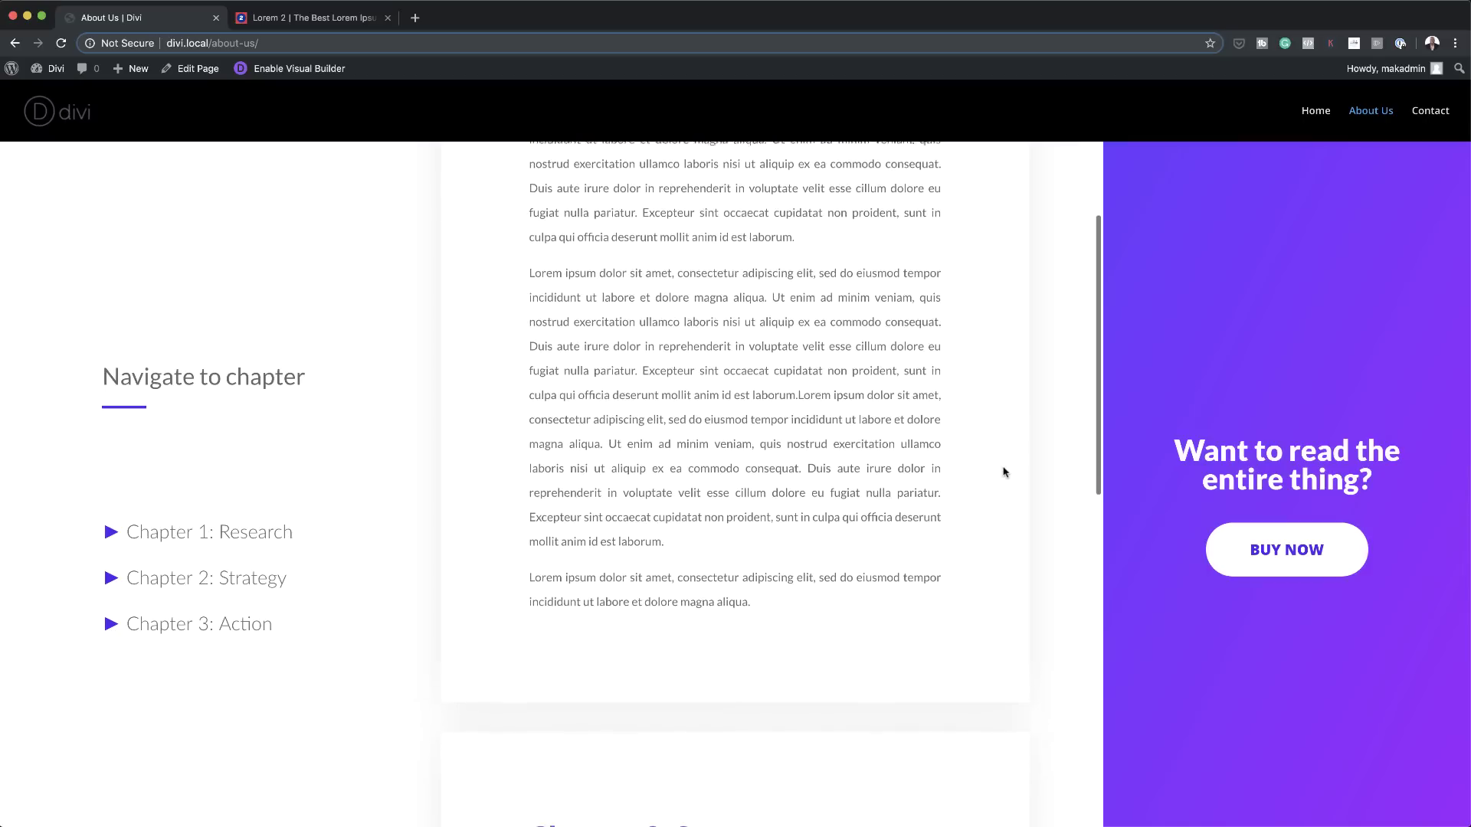
scroll(1005, 472, "down", 3)
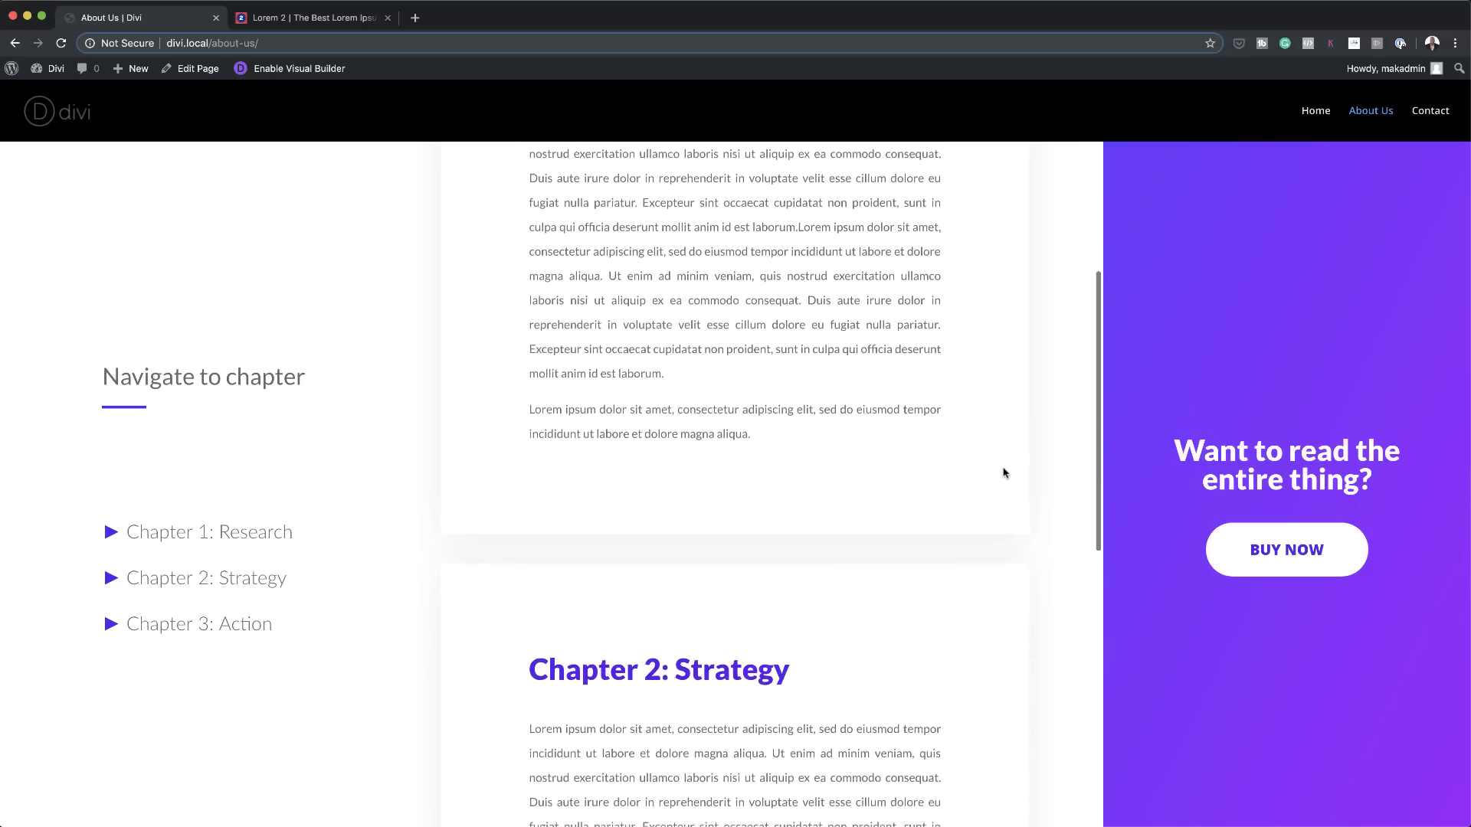